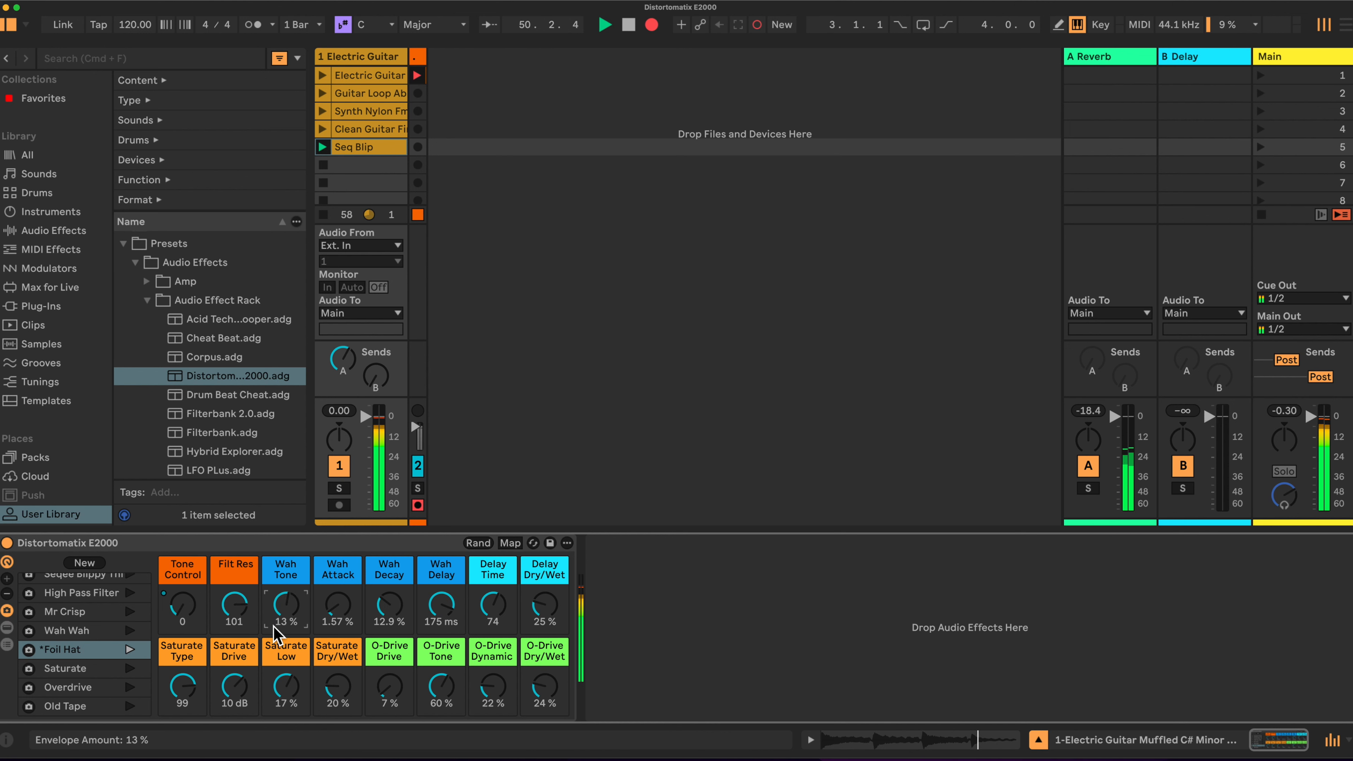
Set Saturate Dry/Wet to 31 % in the Foil Hat variation and bypass the Distortomatix E2000 rack
{"action": "left_click_drag", "start_coordinate": [337, 693], "coordinate": [337, 686]}
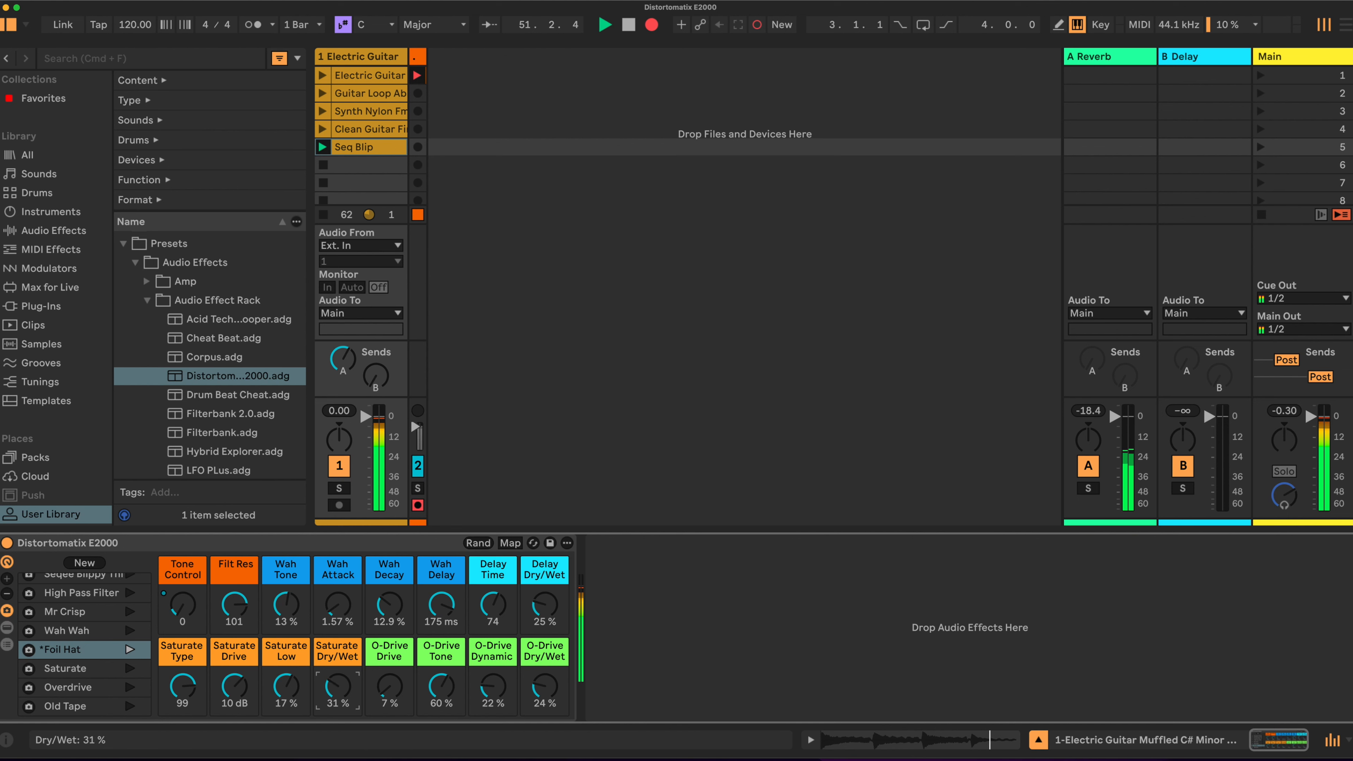
{"action": "left_click", "coordinate": [6, 543]}
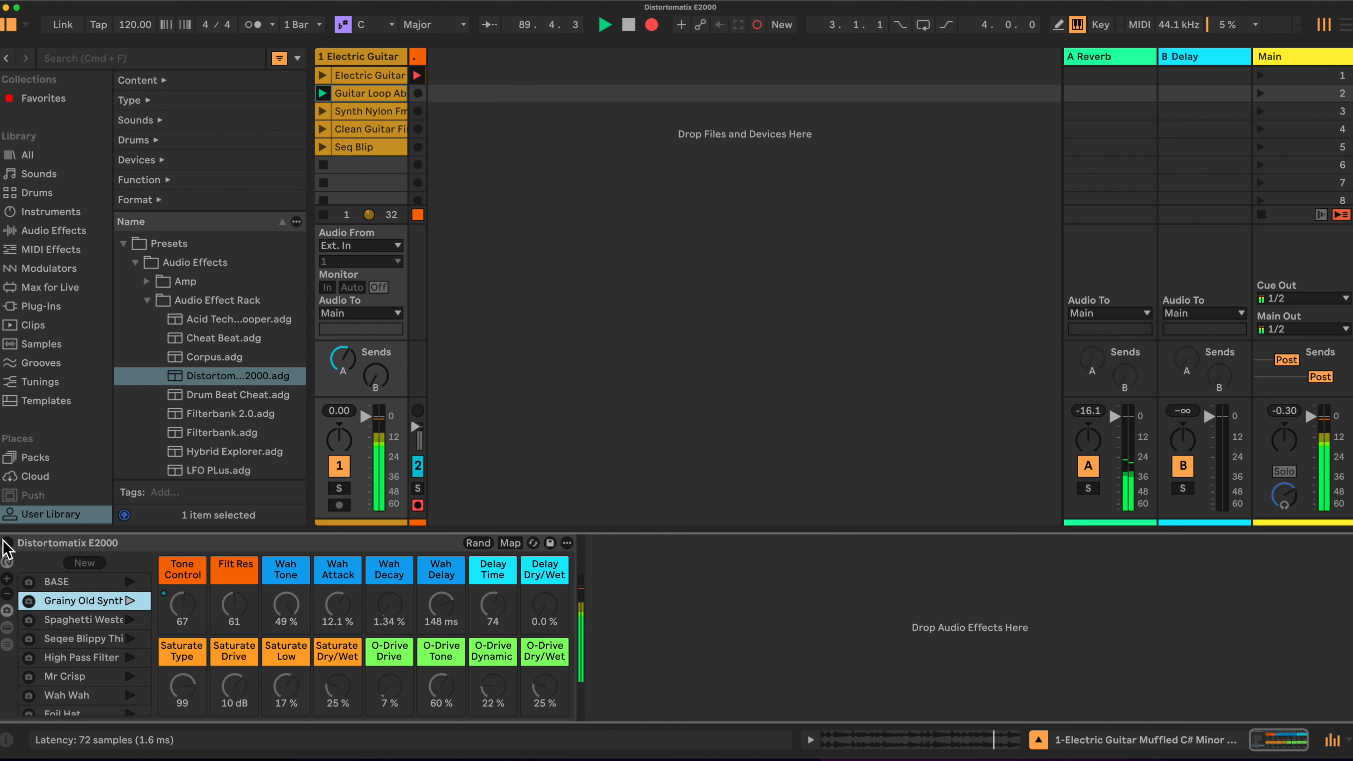
Enable the rack on the Grainy Old Synth variation and set Tone Control to 76, Filt Res to 86 and Wah Tone to 32 %
{"action": "left_click", "coordinate": [6, 543]}
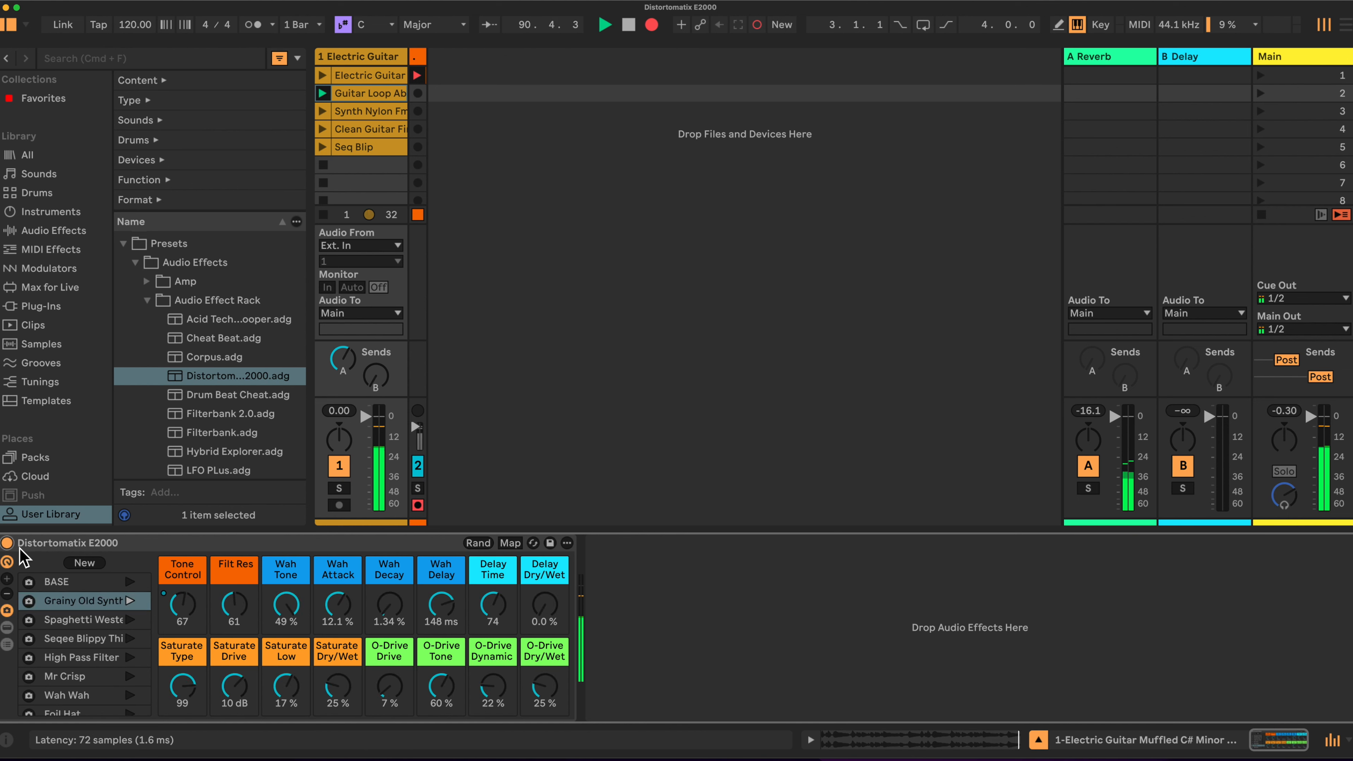
{"action": "left_click_drag", "start_coordinate": [205, 613], "coordinate": [205, 625]}
{"action": "left_click_drag", "start_coordinate": [286, 607], "coordinate": [184, 611]}
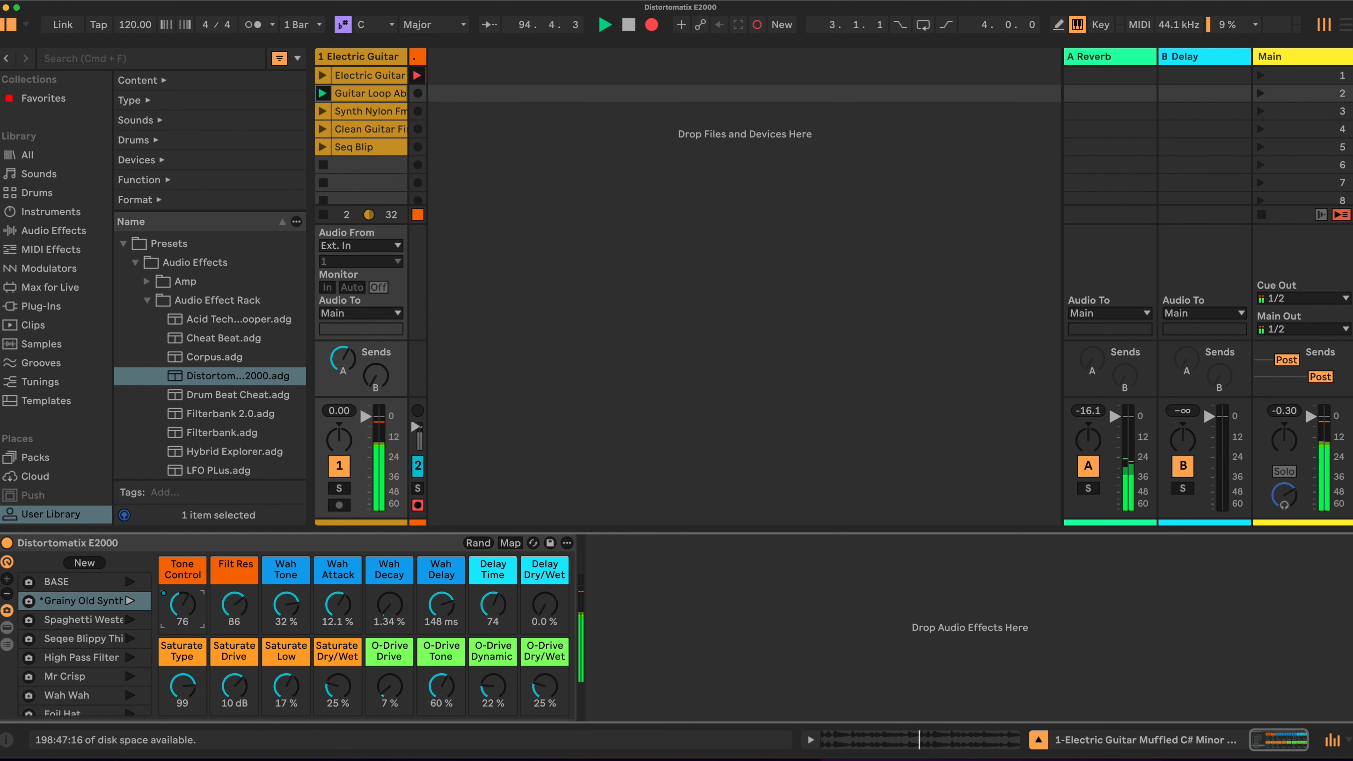
{"action": "left_click_drag", "start_coordinate": [286, 606], "coordinate": [286, 616]}
{"action": "left_click_drag", "start_coordinate": [452, 599], "coordinate": [391, 614]}
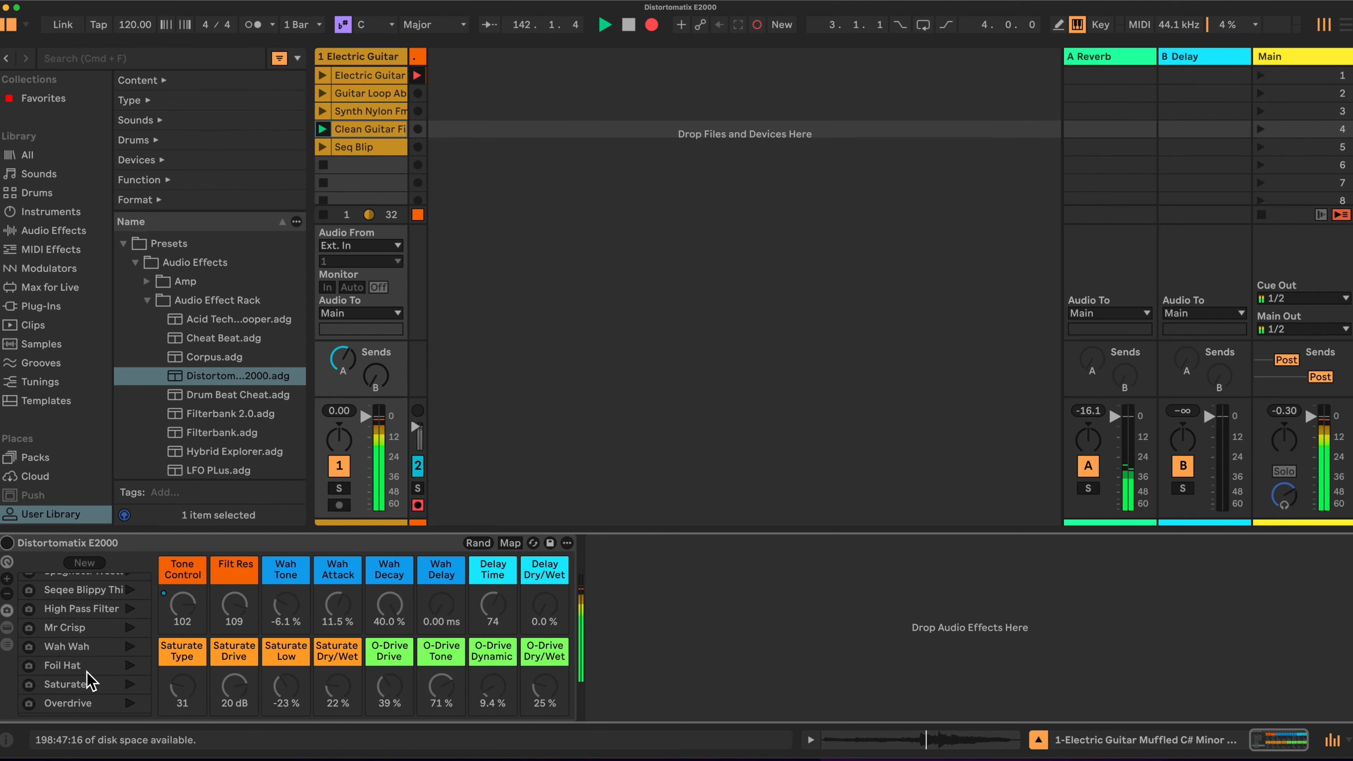
Recall the Foil Hat variation, enable the rack, then raise Wah Tone to 23 % and reduce Wah Delay
{"action": "left_click", "coordinate": [90, 667]}
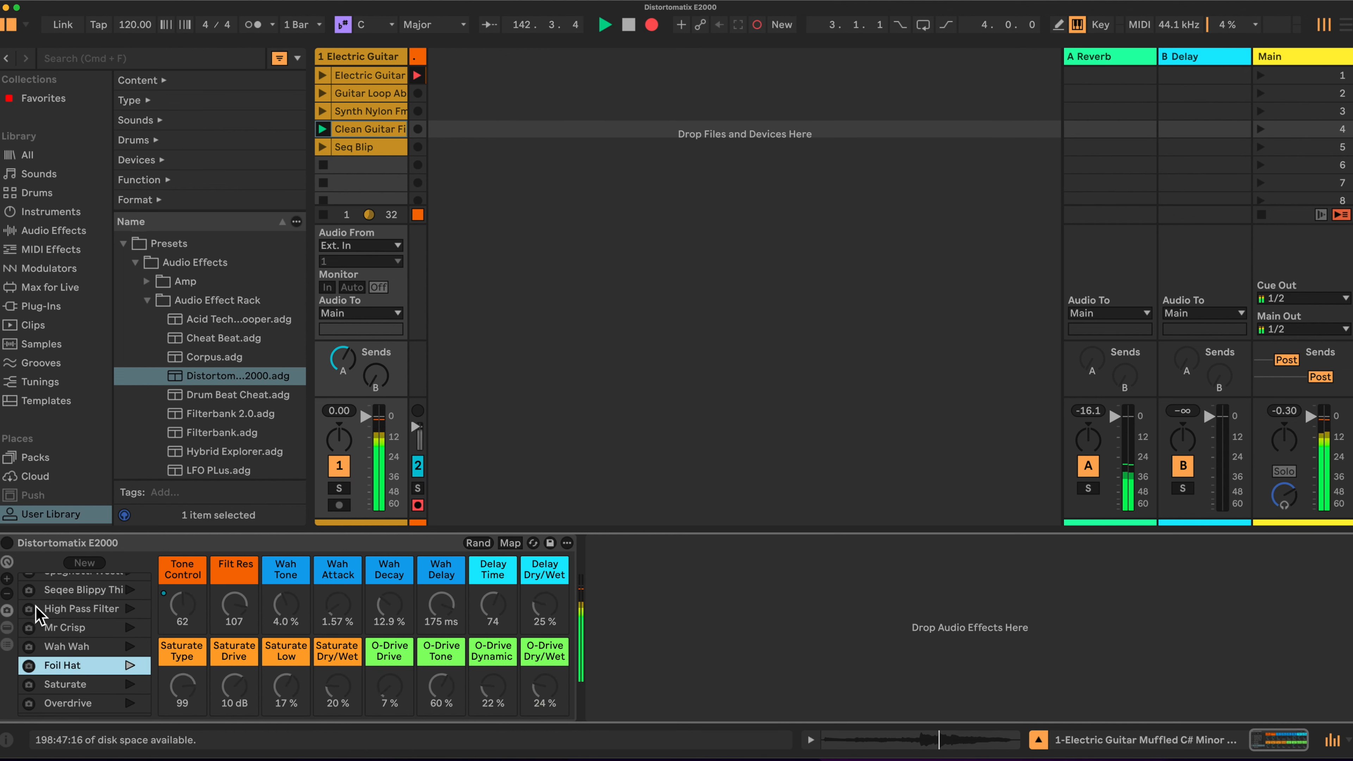
{"action": "left_click", "coordinate": [8, 543]}
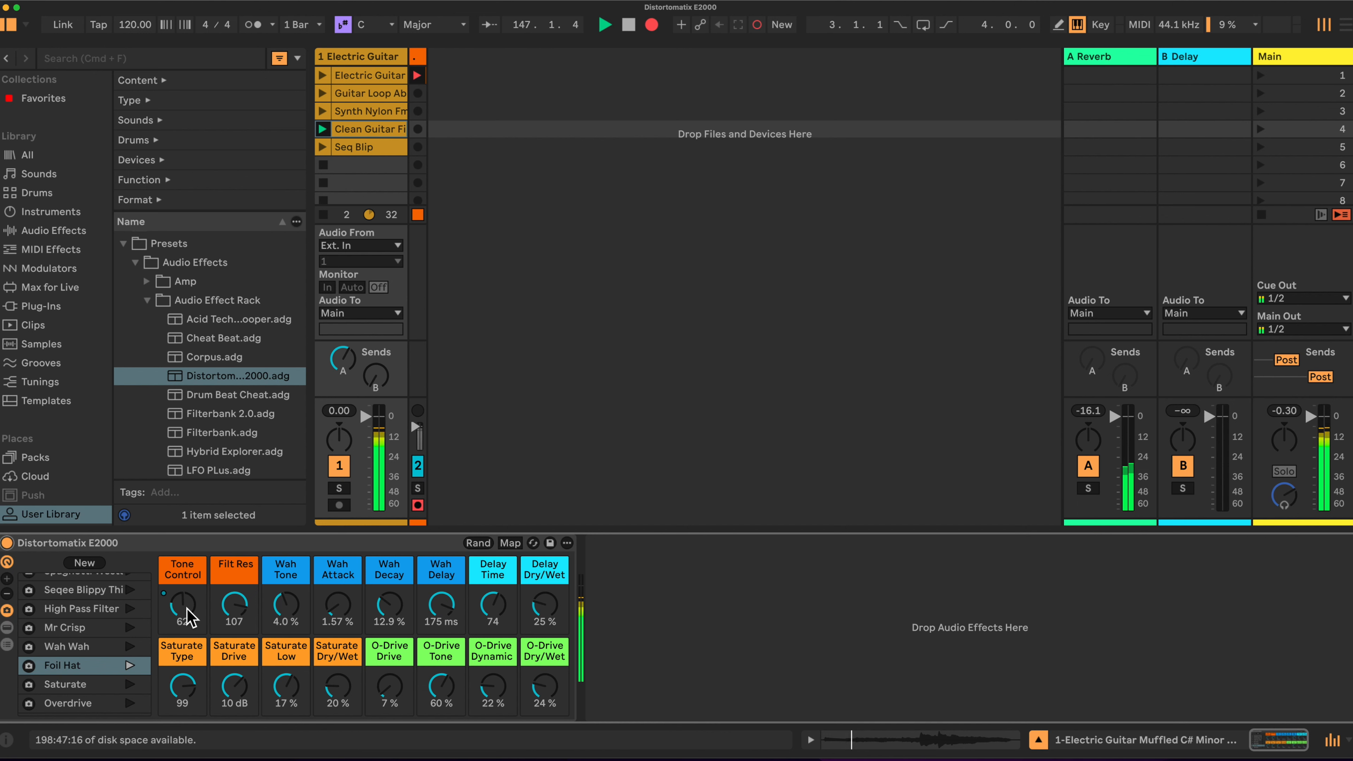
{"action": "left_click_drag", "start_coordinate": [286, 604], "coordinate": [286, 597]}
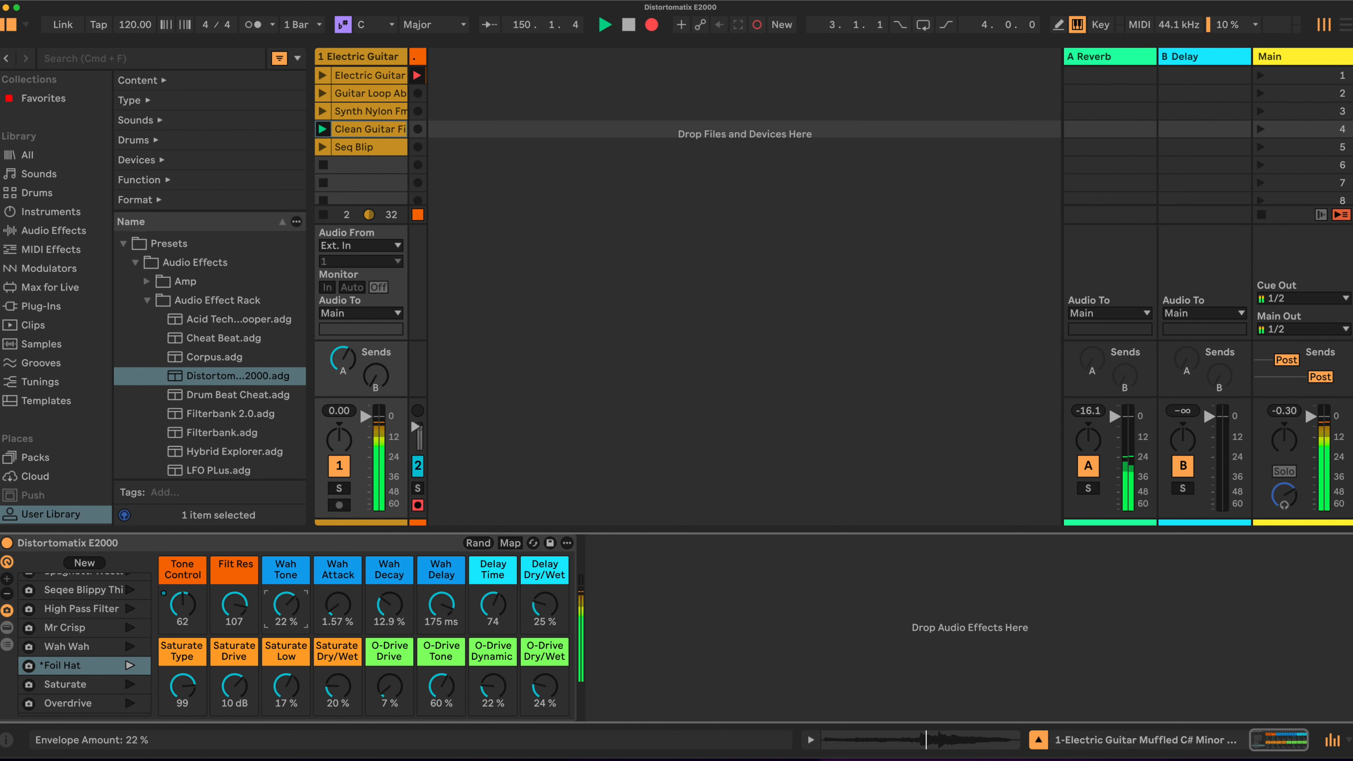
{"action": "left_click_drag", "start_coordinate": [441, 604], "coordinate": [441, 640]}
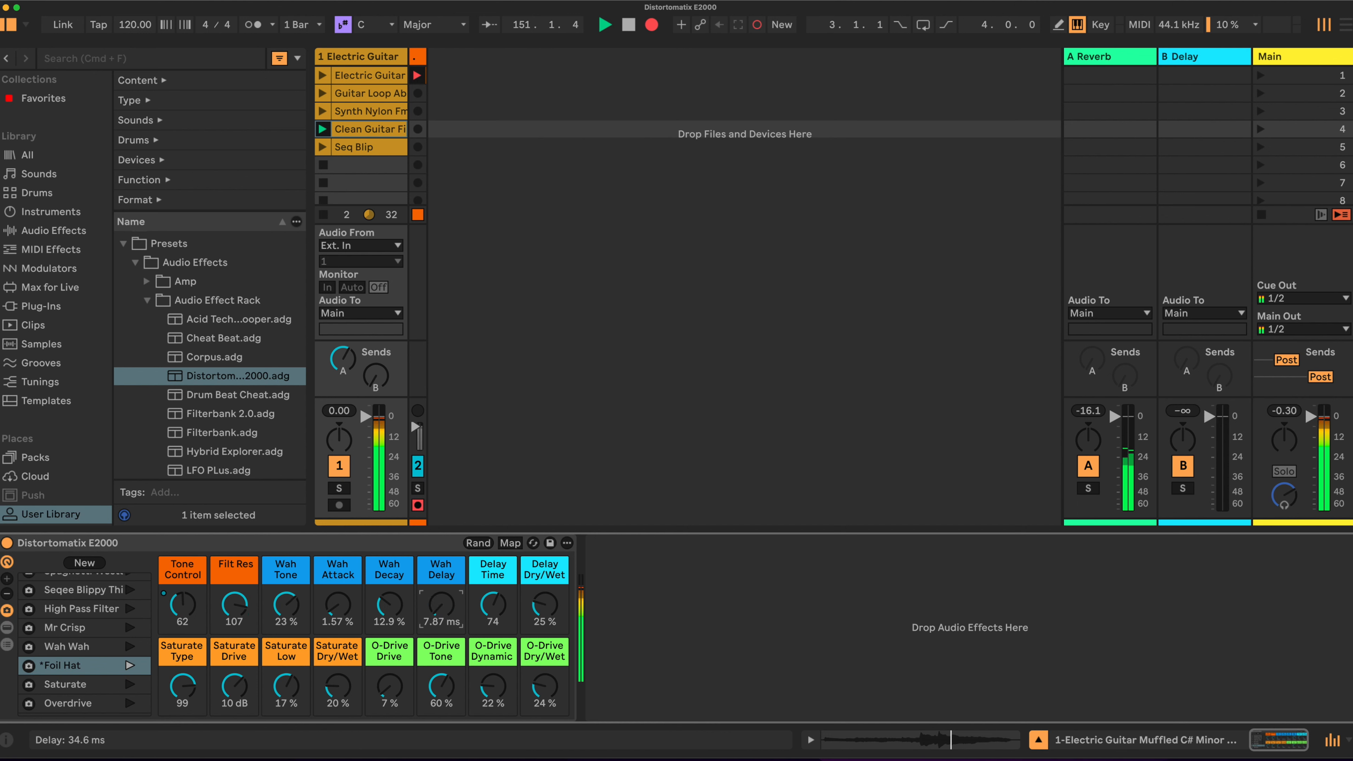
{"action": "left_click_drag", "start_coordinate": [283, 597], "coordinate": [243, 612]}
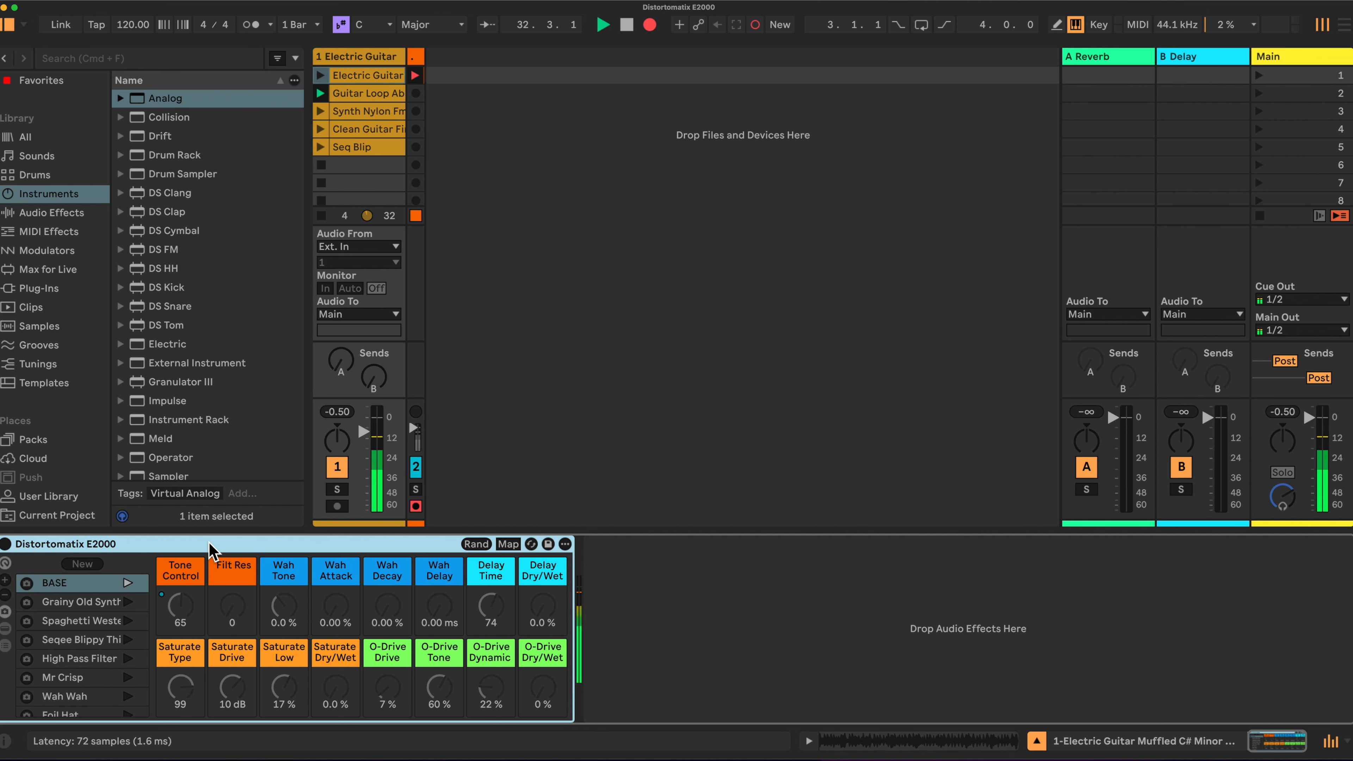
Enable the Distortomatix E2000 rack, show its internal devices and unfold the Envelope Follower
{"action": "left_click", "coordinate": [5, 544]}
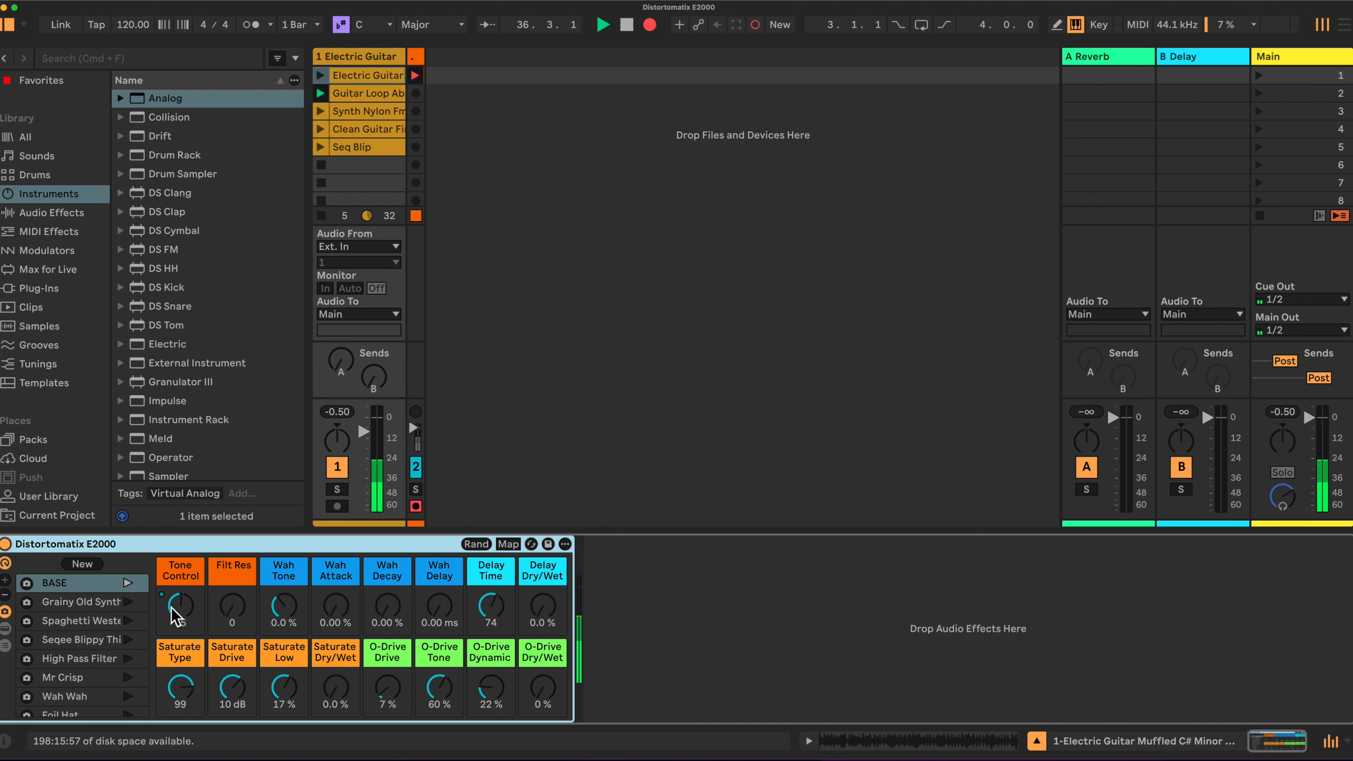
{"action": "left_click", "coordinate": [5, 629]}
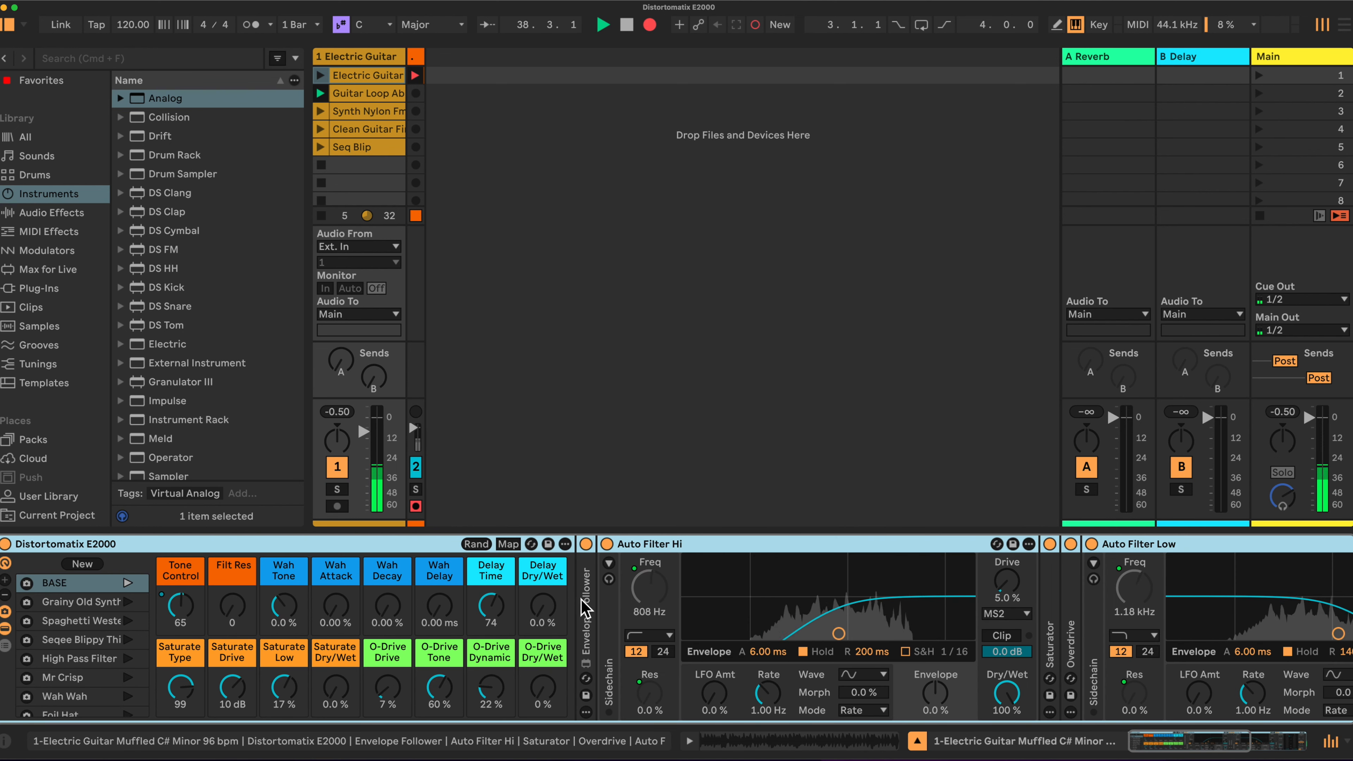
{"action": "double_click", "coordinate": [588, 608]}
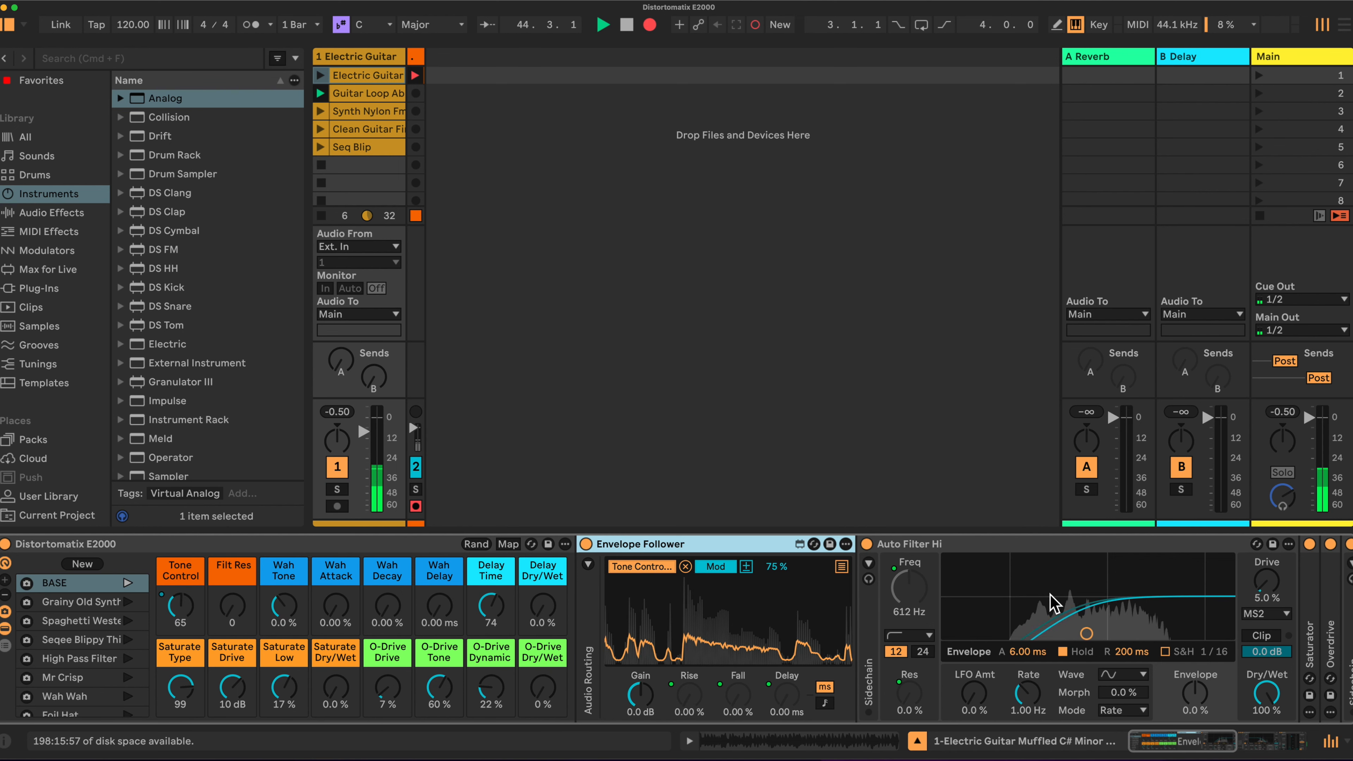
{"action": "scroll", "coordinate": [1084, 602], "scroll_direction": "right", "scroll_amount": 10}
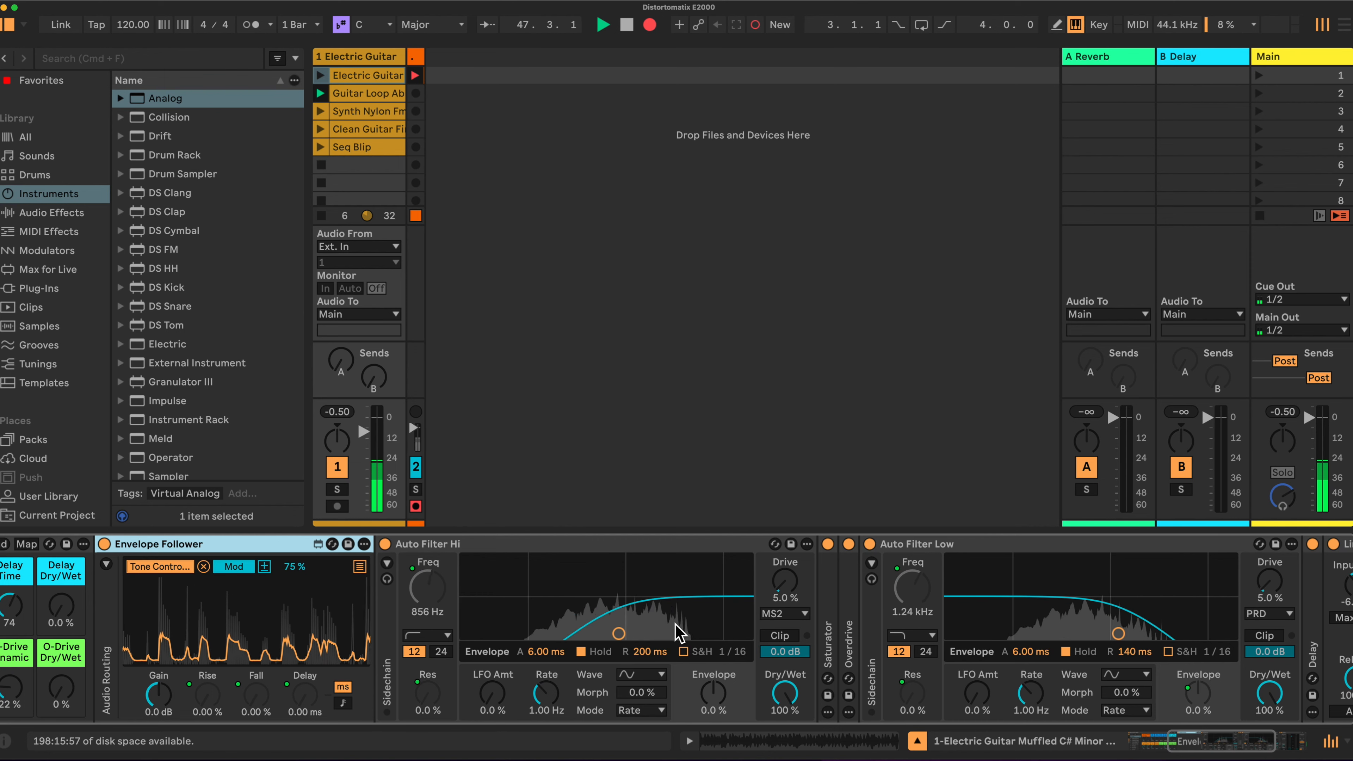
{"action": "scroll", "coordinate": [674, 635], "scroll_direction": "left", "scroll_amount": 4}
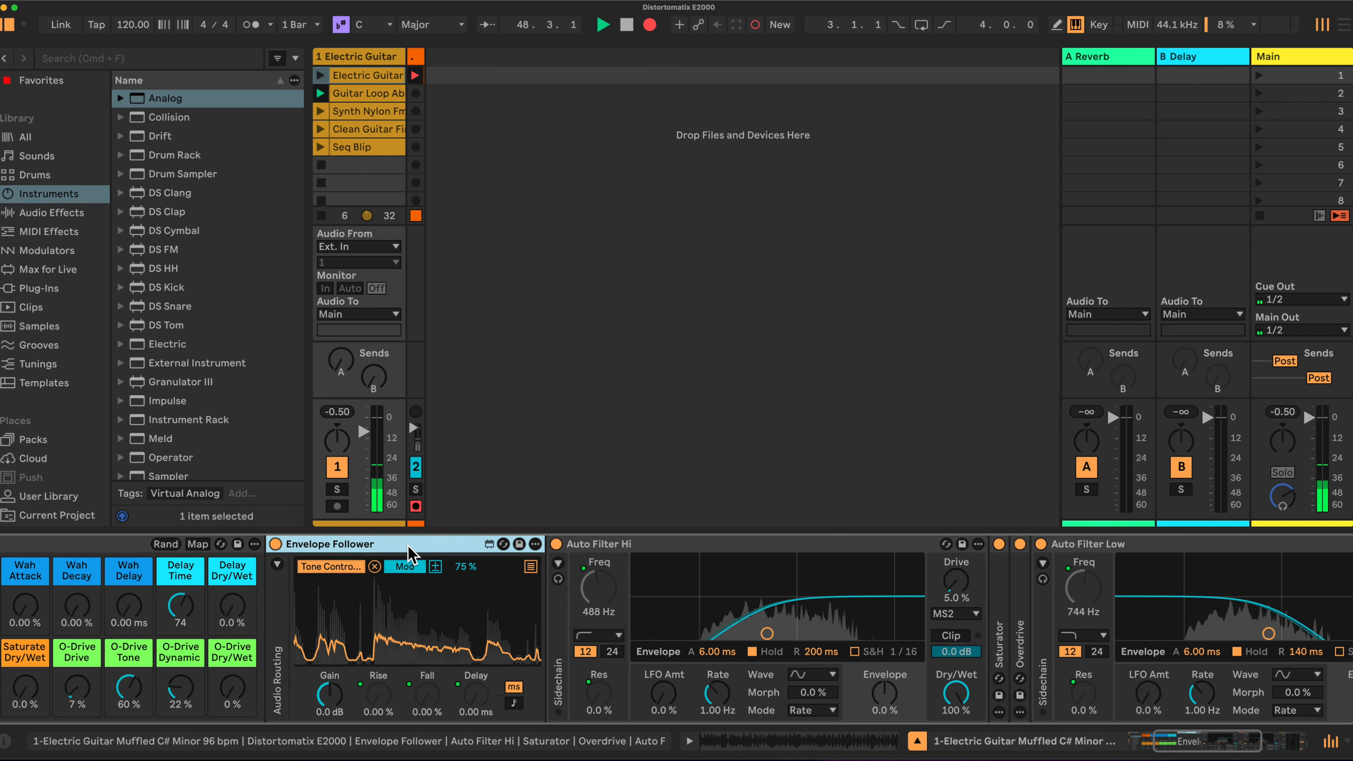
{"action": "scroll", "coordinate": [354, 553], "scroll_direction": "left", "scroll_amount": 1}
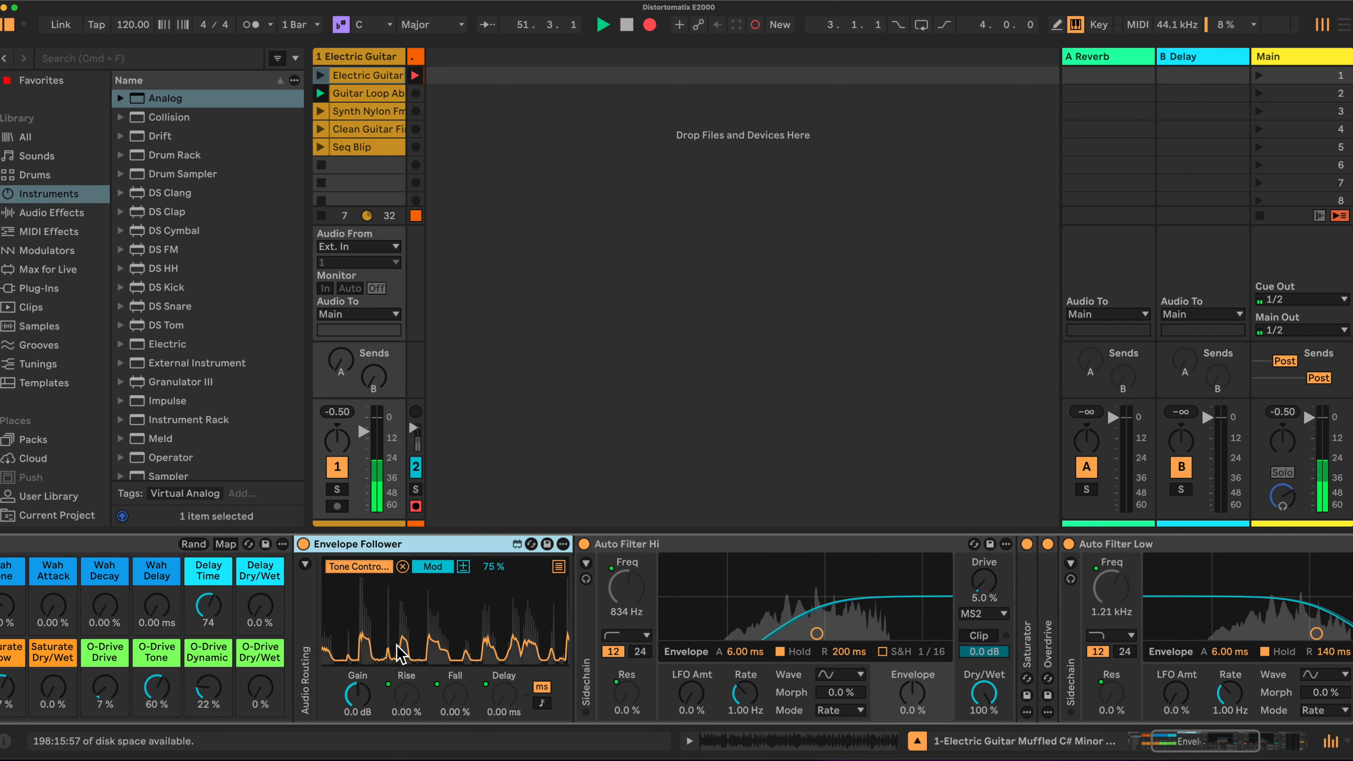
Set the Envelope Follower's response with Wah Attack at 19.5 %, Wah Decay at 36.5 % and Wah Delay at 200 ms
{"action": "left_click_drag", "start_coordinate": [53, 606], "coordinate": [53, 579]}
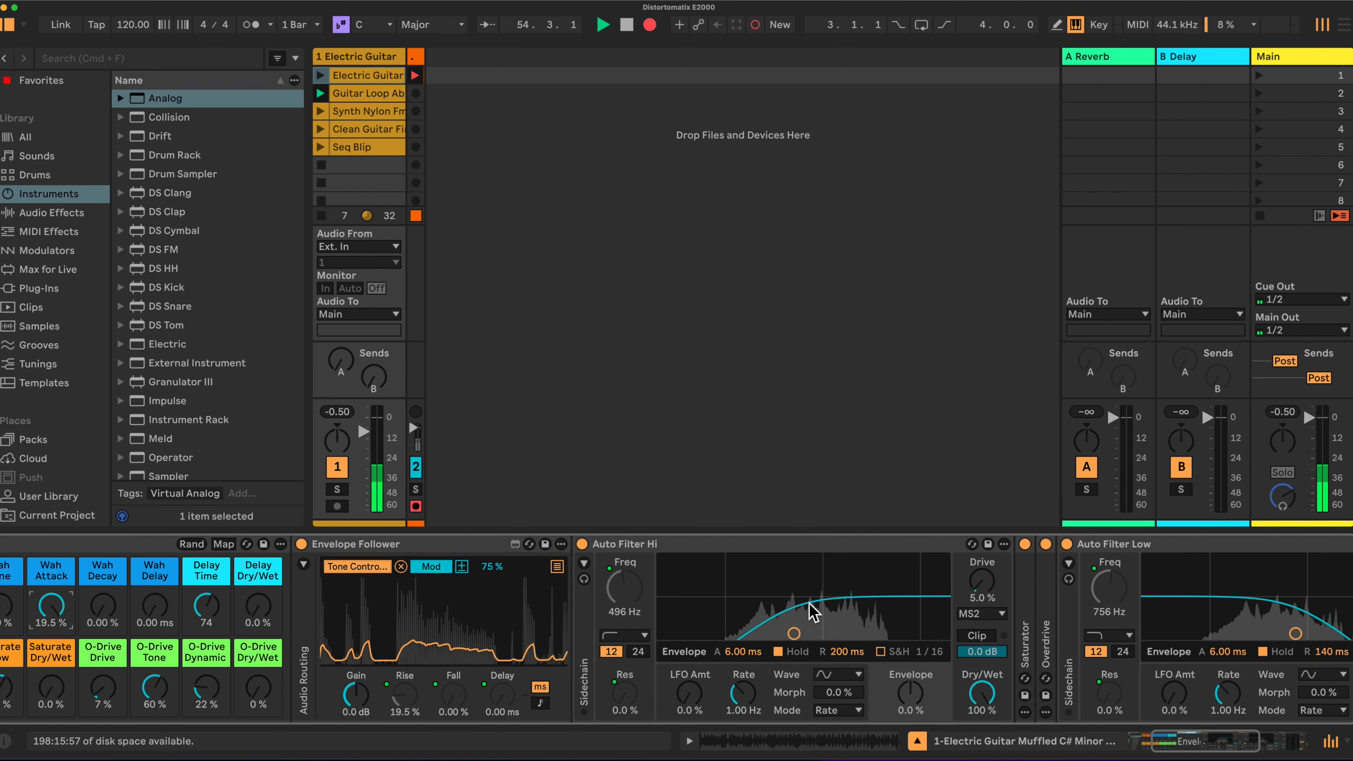
{"action": "left_click_drag", "start_coordinate": [103, 606], "coordinate": [103, 565]}
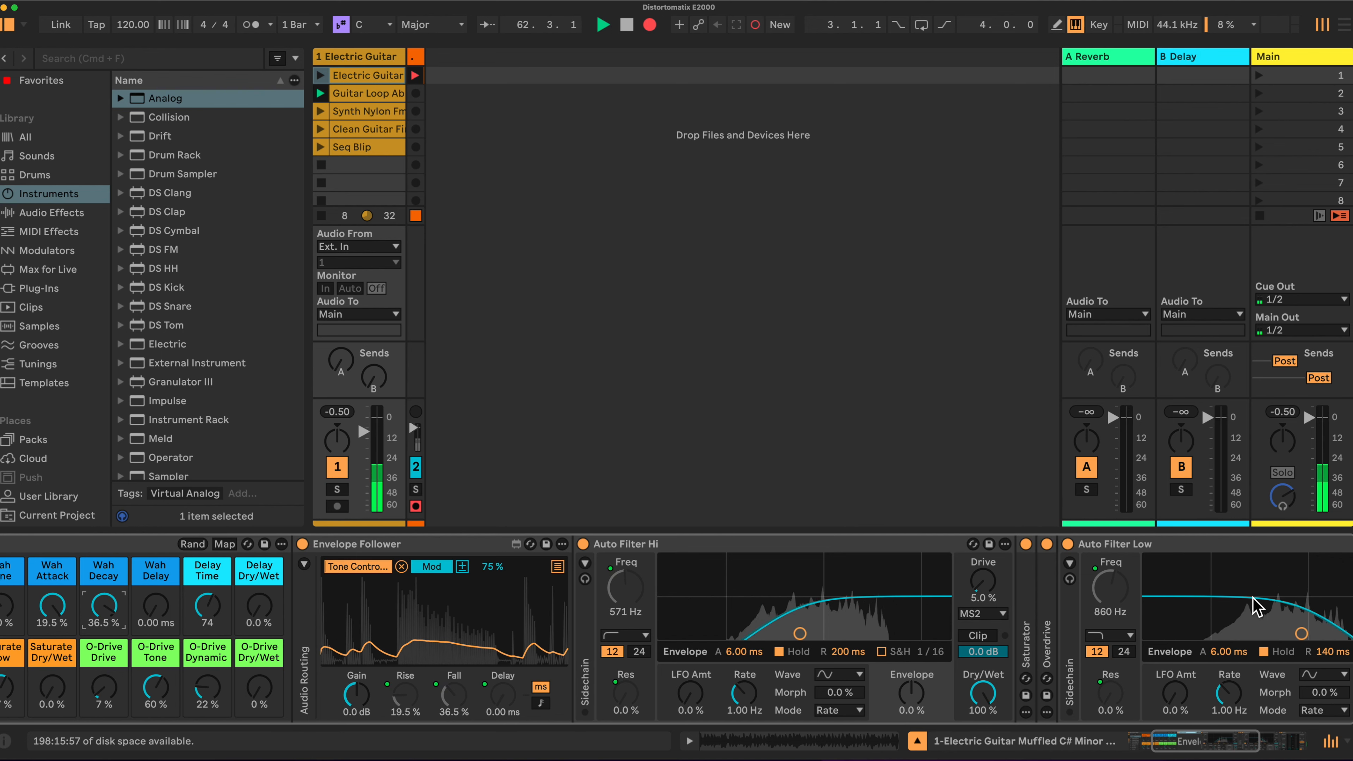
{"action": "scroll", "coordinate": [1257, 606], "scroll_direction": "right", "scroll_amount": 5}
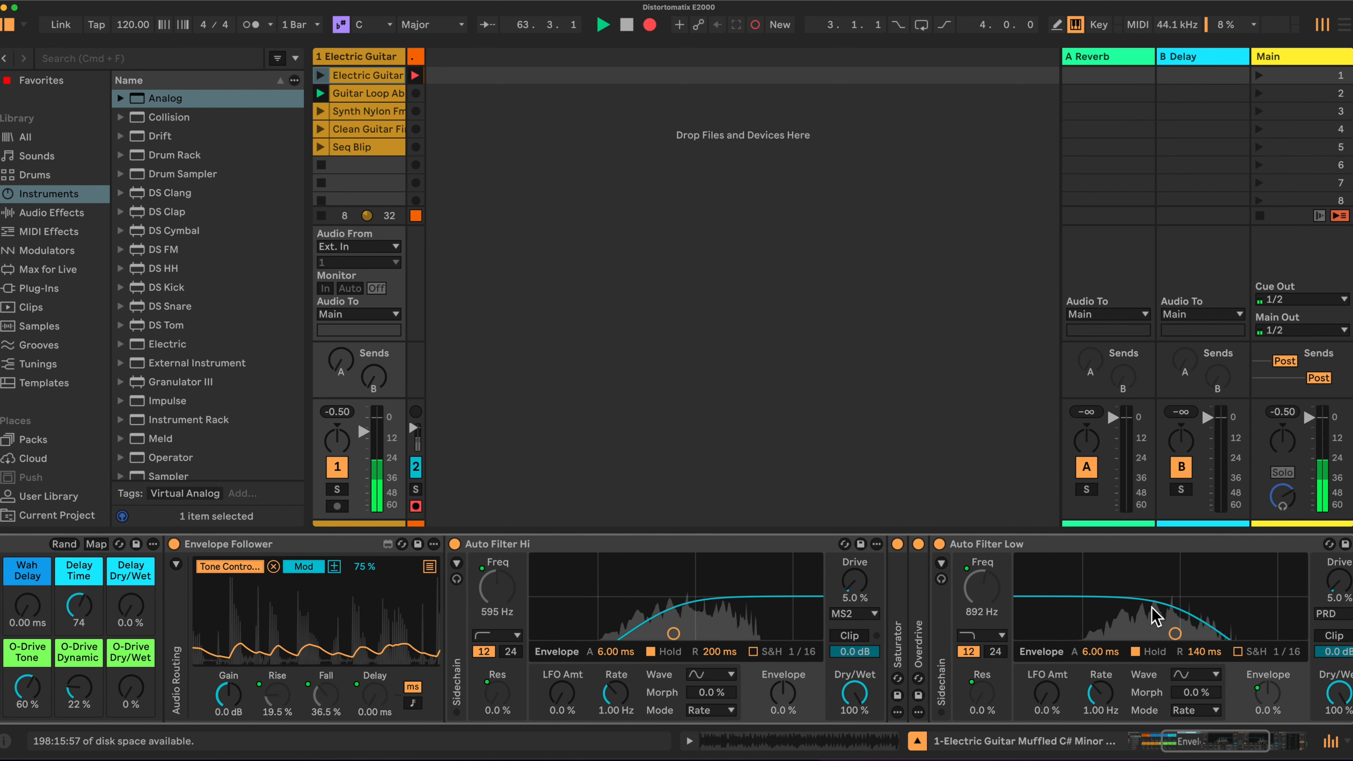
{"action": "scroll", "coordinate": [682, 570], "scroll_direction": "left", "scroll_amount": 2}
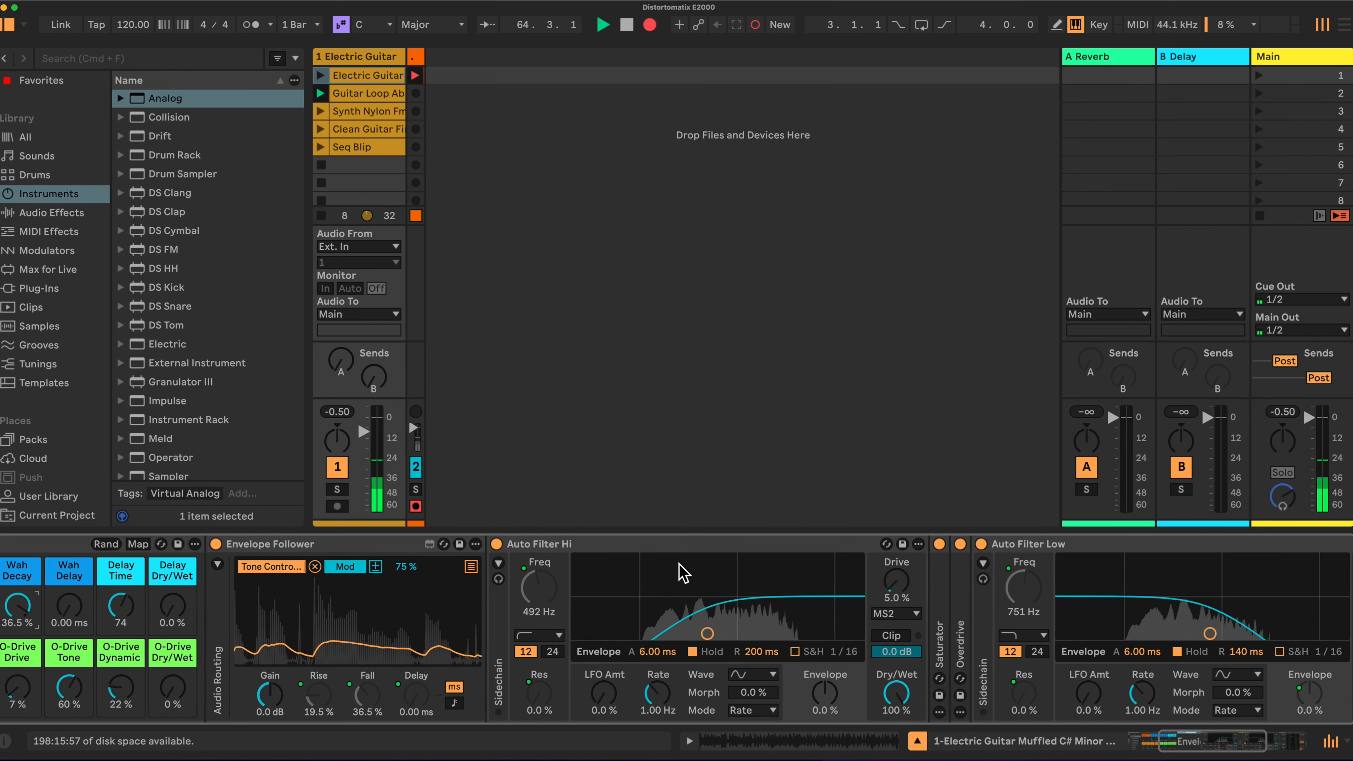
{"action": "scroll", "coordinate": [683, 573], "scroll_direction": "left", "scroll_amount": 1}
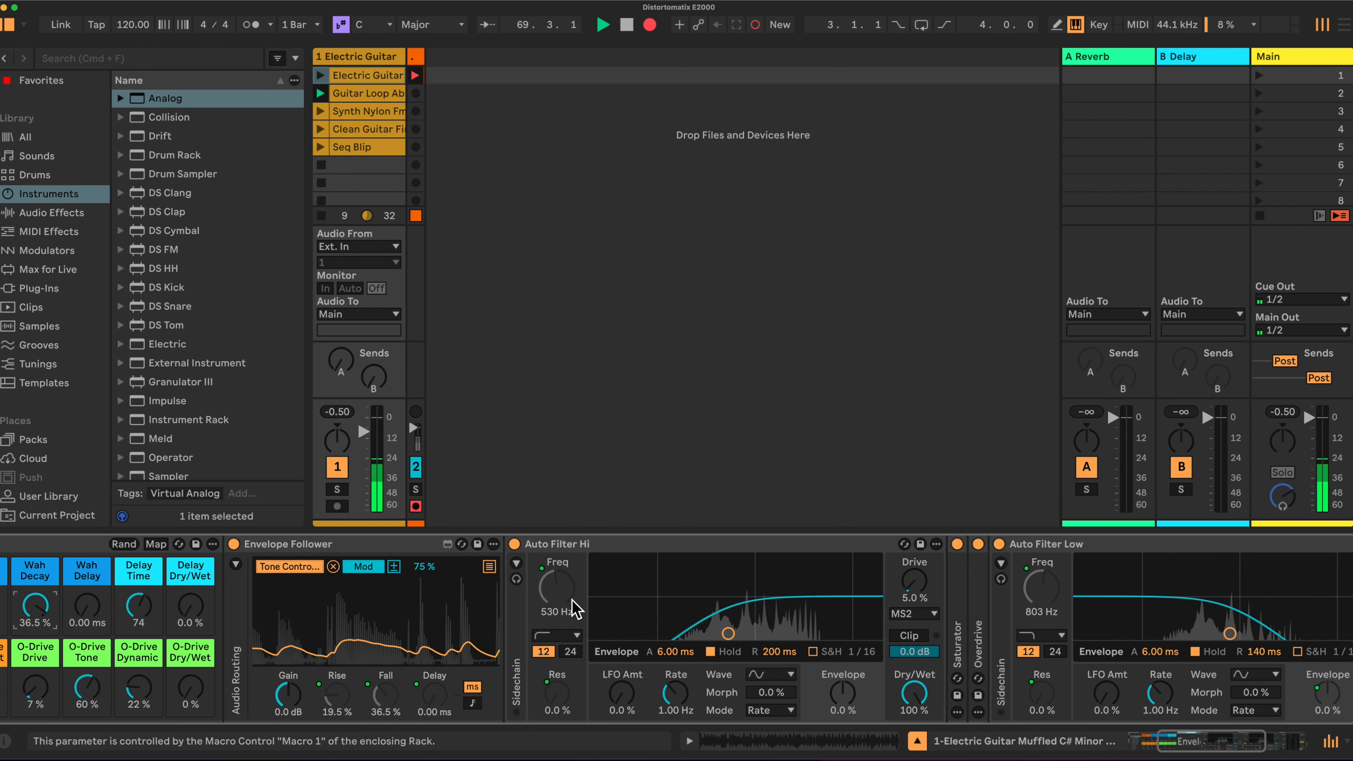
{"action": "scroll", "coordinate": [691, 616], "scroll_direction": "left", "scroll_amount": 3}
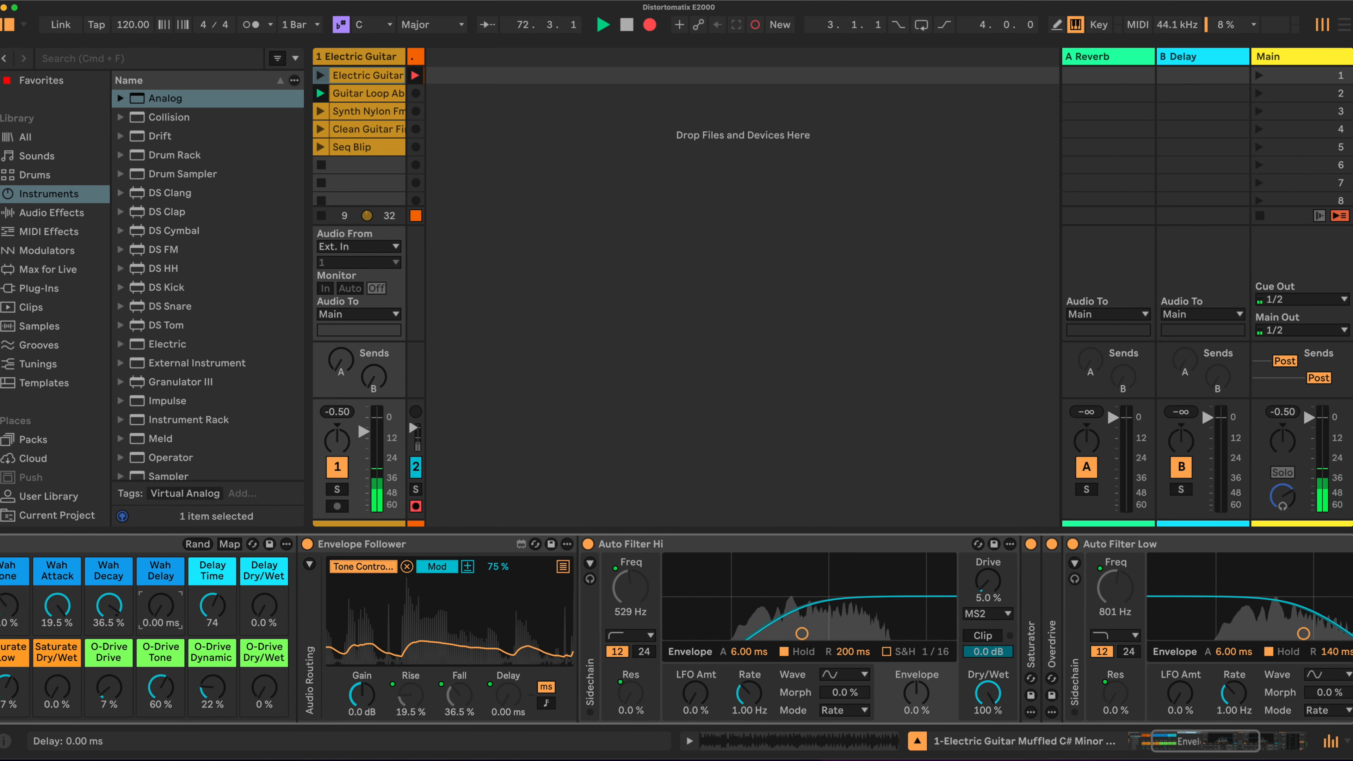
{"action": "left_click_drag", "start_coordinate": [161, 605], "coordinate": [160, 591]}
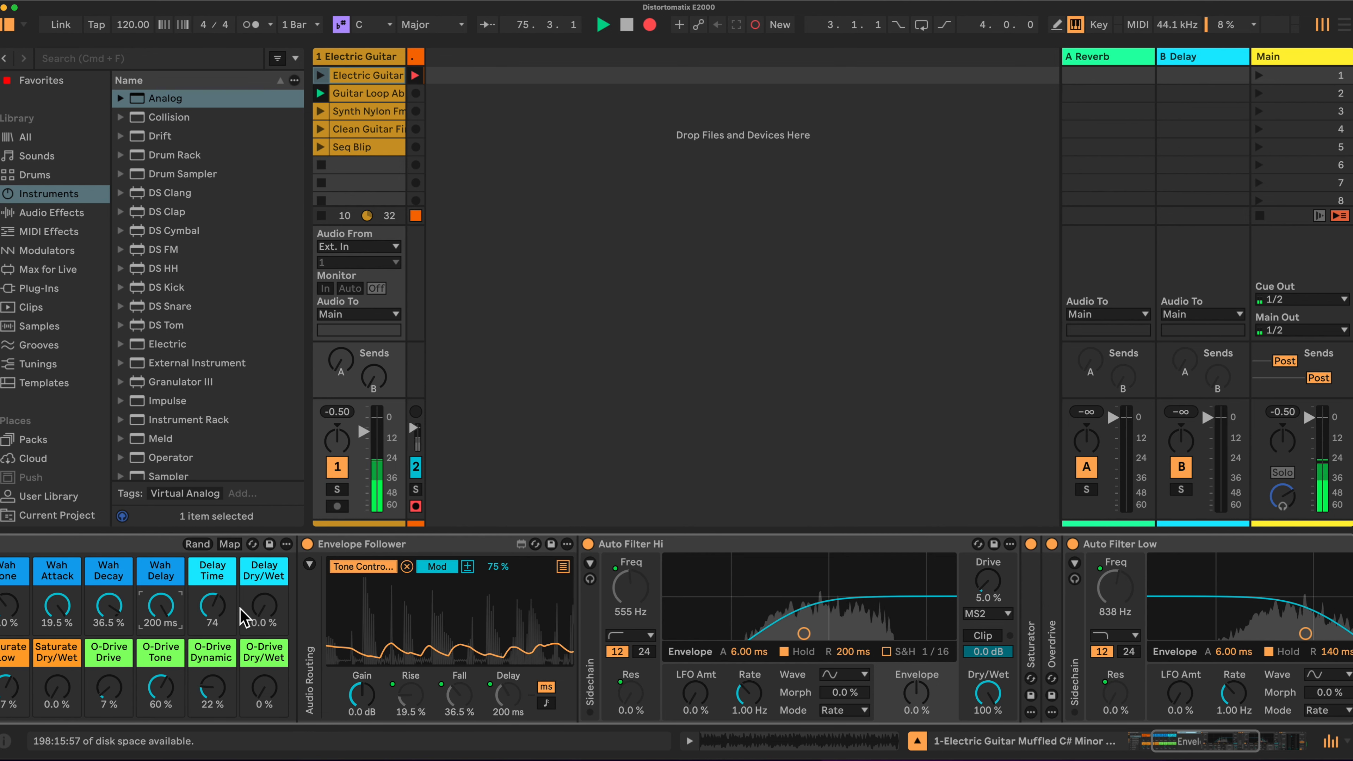
Set the Electric Guitar track volume to -3.0 dB and fold the Envelope Follower
{"action": "left_click", "coordinate": [373, 452]}
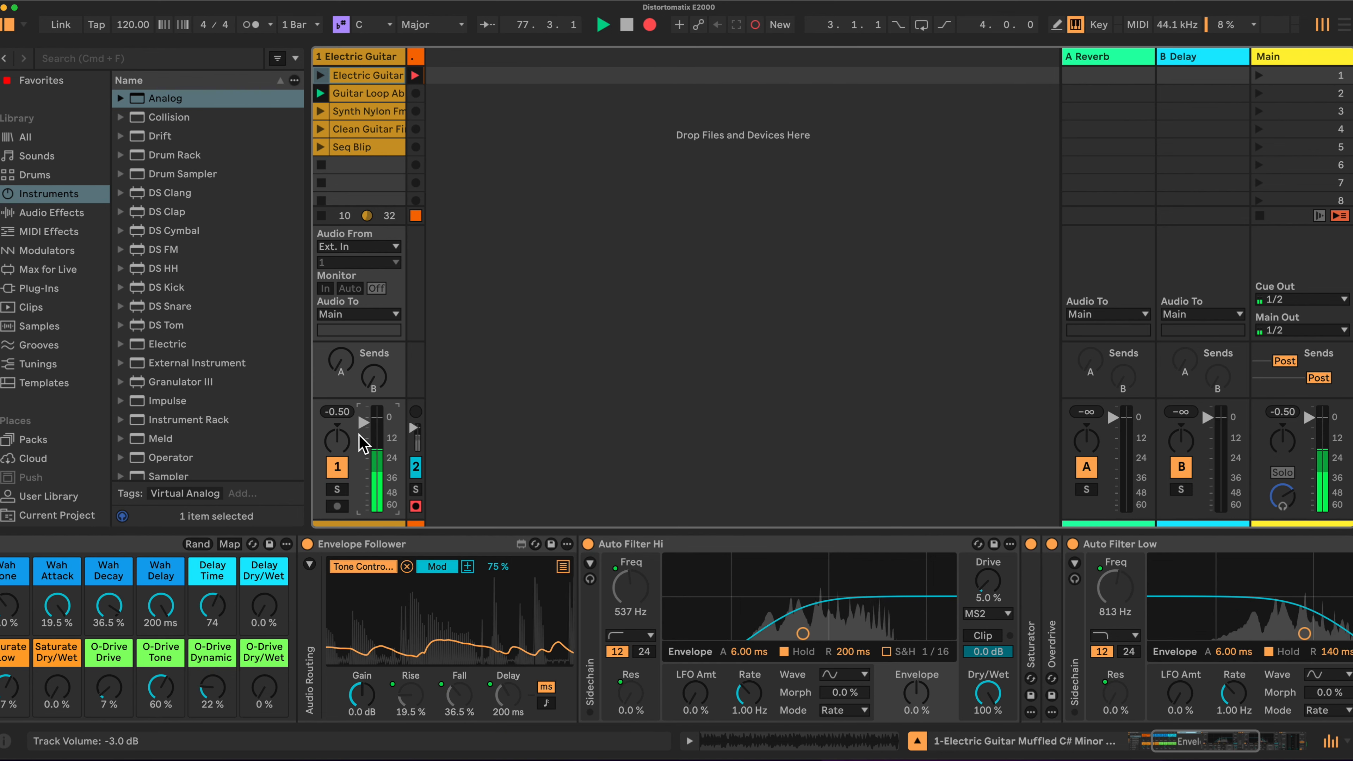
{"action": "scroll", "coordinate": [157, 547], "scroll_direction": "left", "scroll_amount": 3}
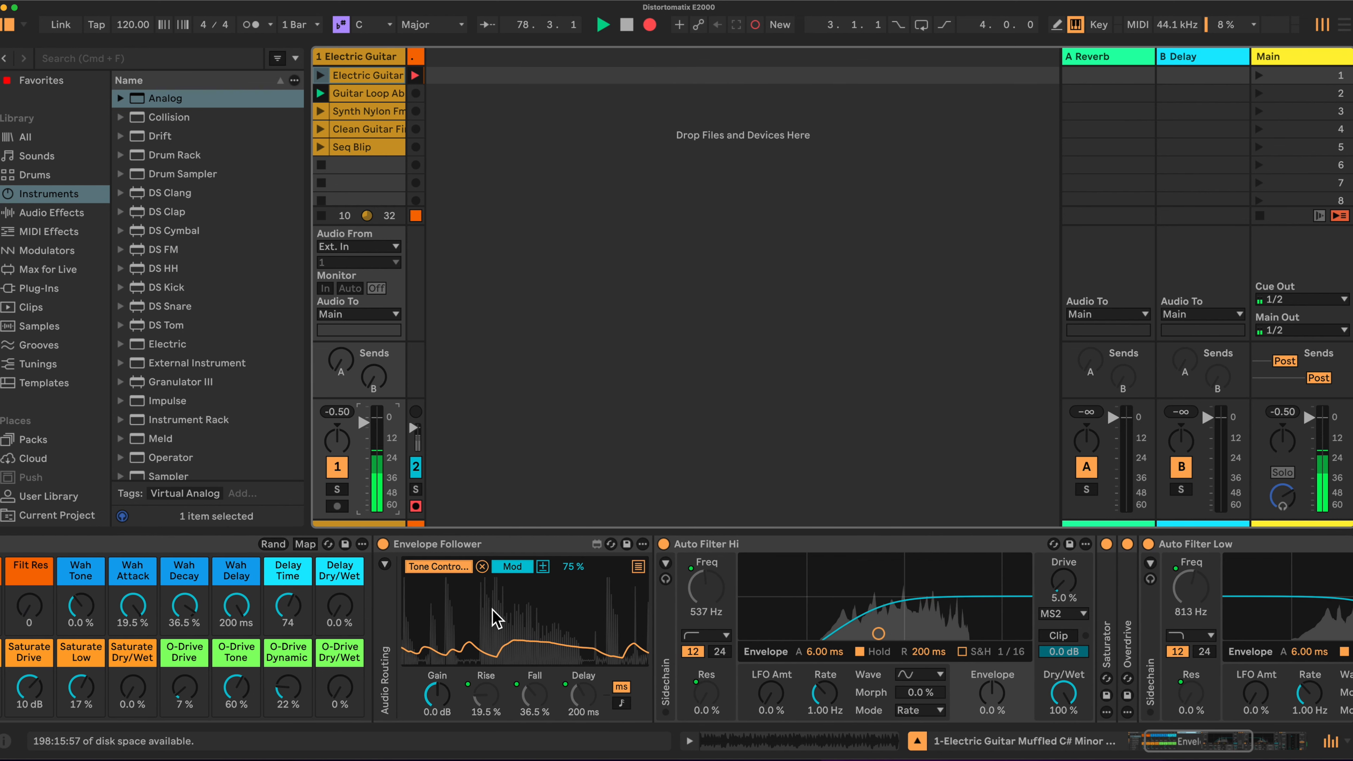
{"action": "scroll", "coordinate": [495, 619], "scroll_direction": "left", "scroll_amount": 4}
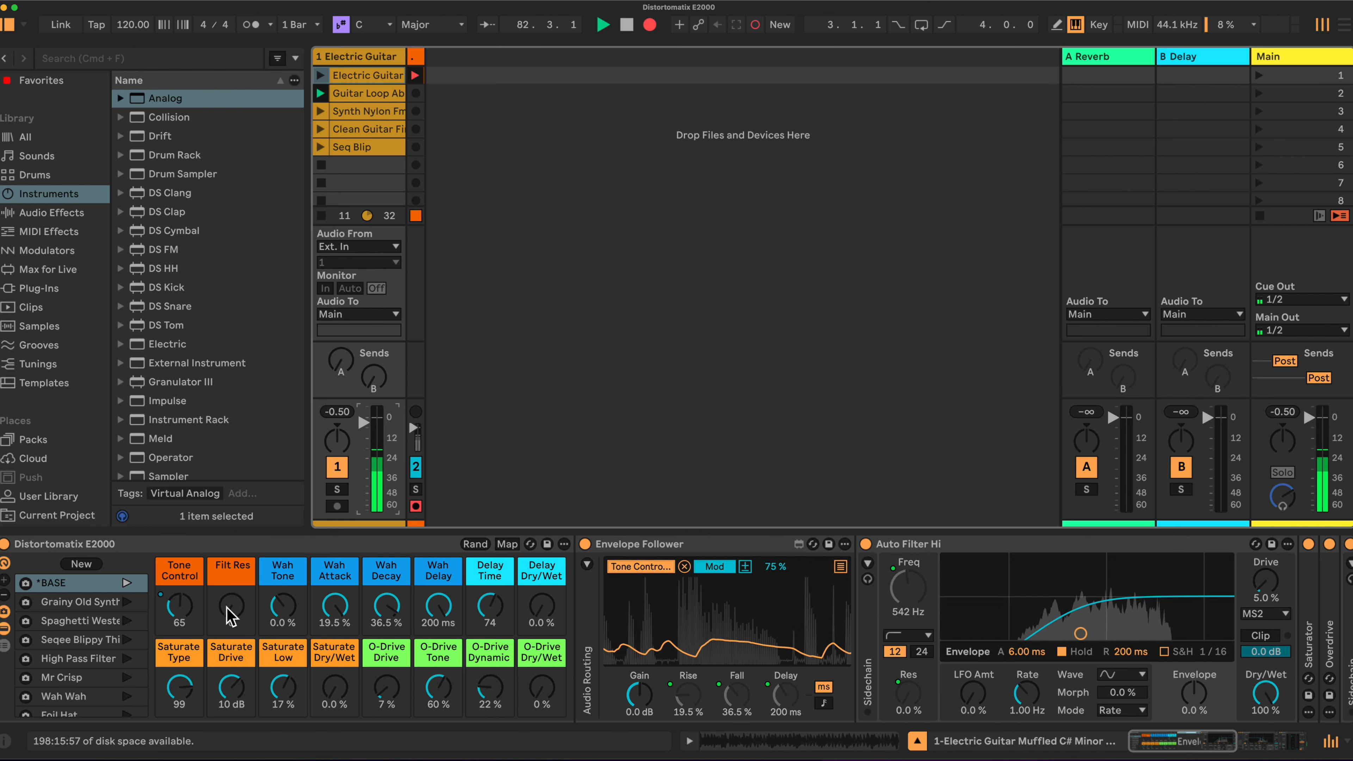
{"action": "double_click", "coordinate": [679, 548]}
Set Filt Res to 83, Tone Control to 0, Wah Delay to 0.00 ms and Wah Attack to 0.16 %
{"action": "left_click_drag", "start_coordinate": [233, 607], "coordinate": [233, 578]}
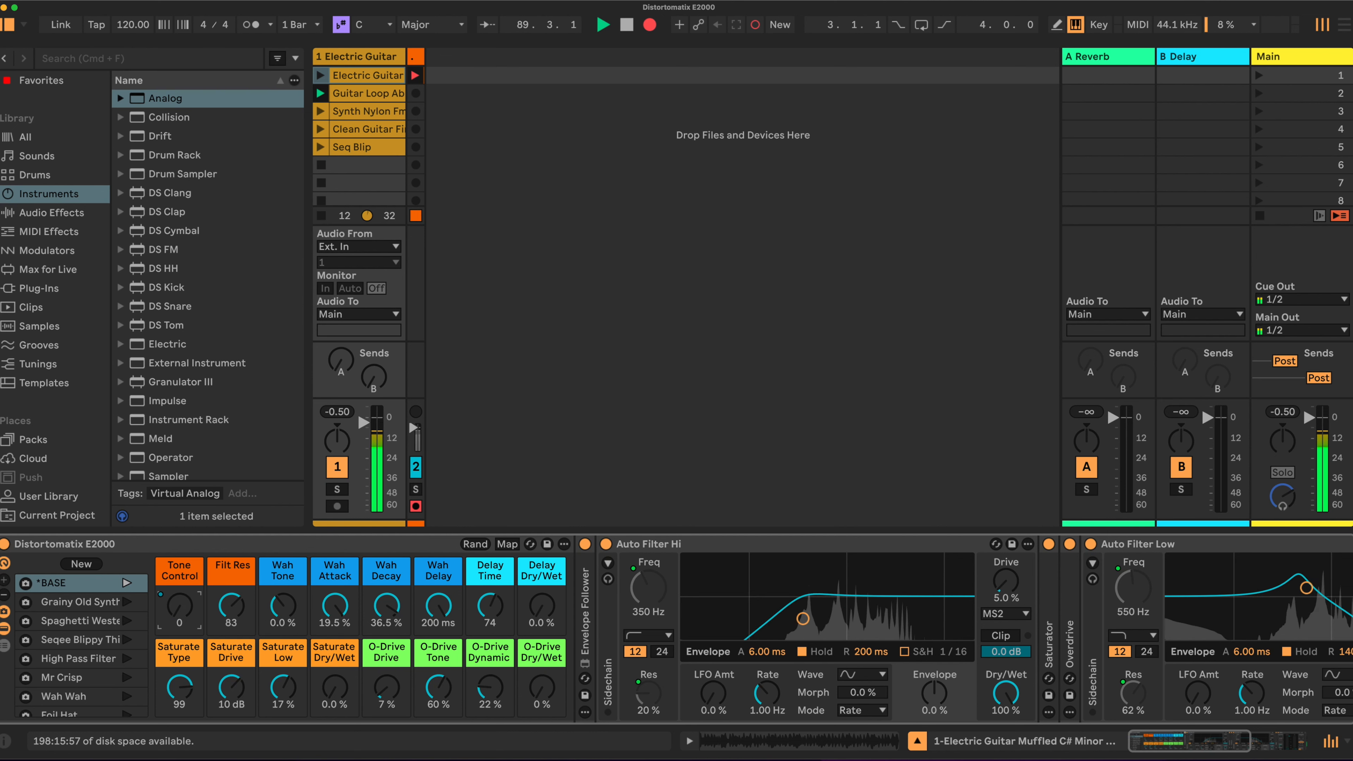
{"action": "left_click_drag", "start_coordinate": [435, 610], "coordinate": [436, 698]}
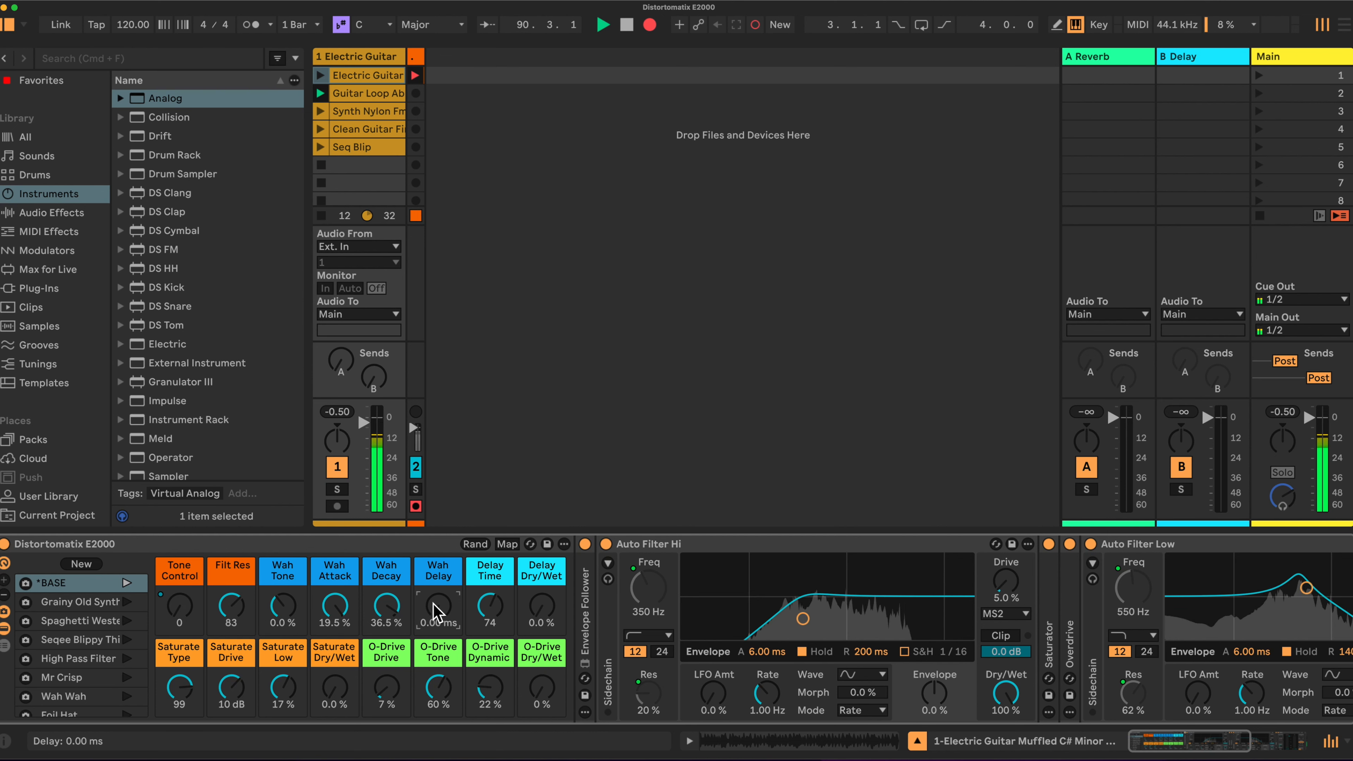
{"action": "left_click_drag", "start_coordinate": [335, 605], "coordinate": [335, 648]}
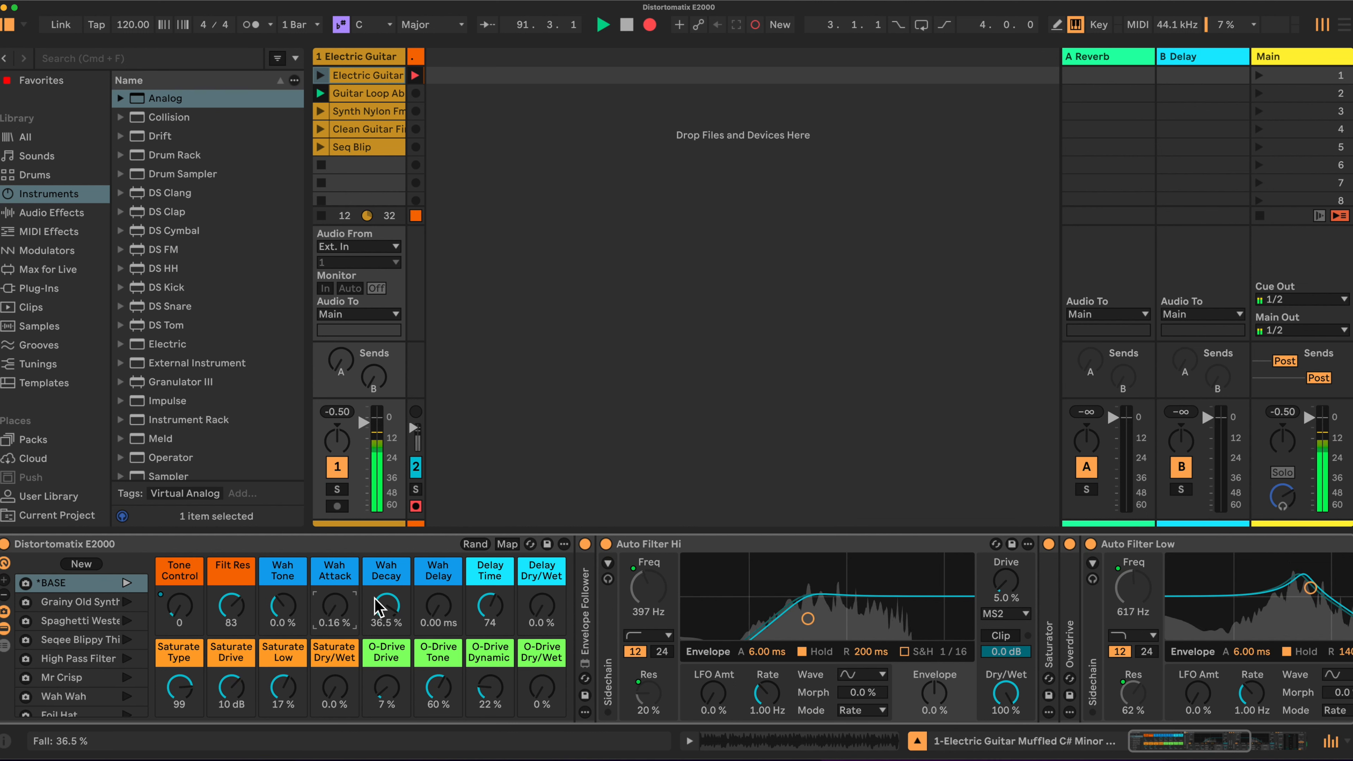
Raise Wah Tone to 42 %, with Wah Decay at 11.0 %, Filt Res at 106 and Tone Control at 22
{"action": "left_click_drag", "start_coordinate": [282, 606], "coordinate": [283, 586]}
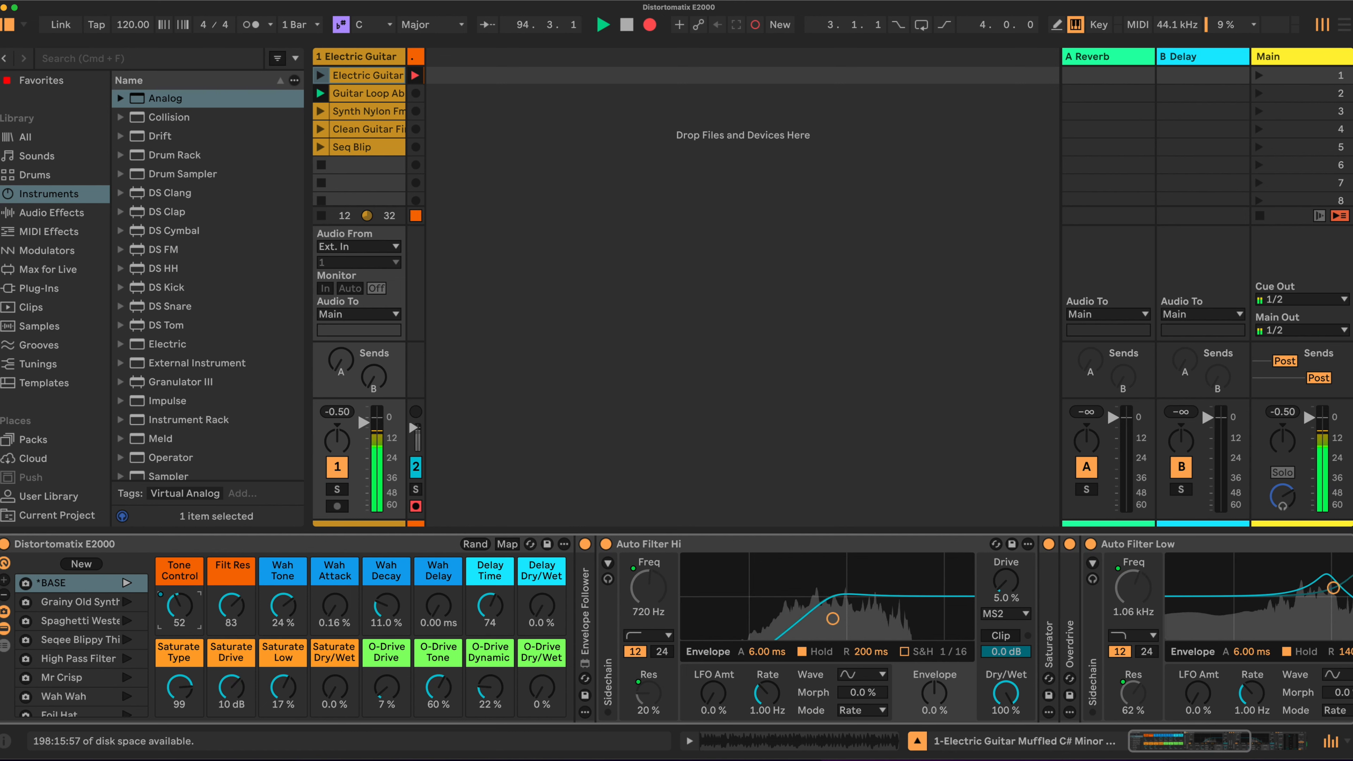
{"action": "mouse_move", "coordinate": [283, 605]}
{"action": "left_mouse_down"}
{"action": "mouse_move", "coordinate": [283, 621]}
{"action": "mouse_move", "coordinate": [224, 601]}
{"action": "mouse_move", "coordinate": [283, 592]}
{"action": "mouse_move", "coordinate": [282, 578]}
{"action": "left_mouse_up"}
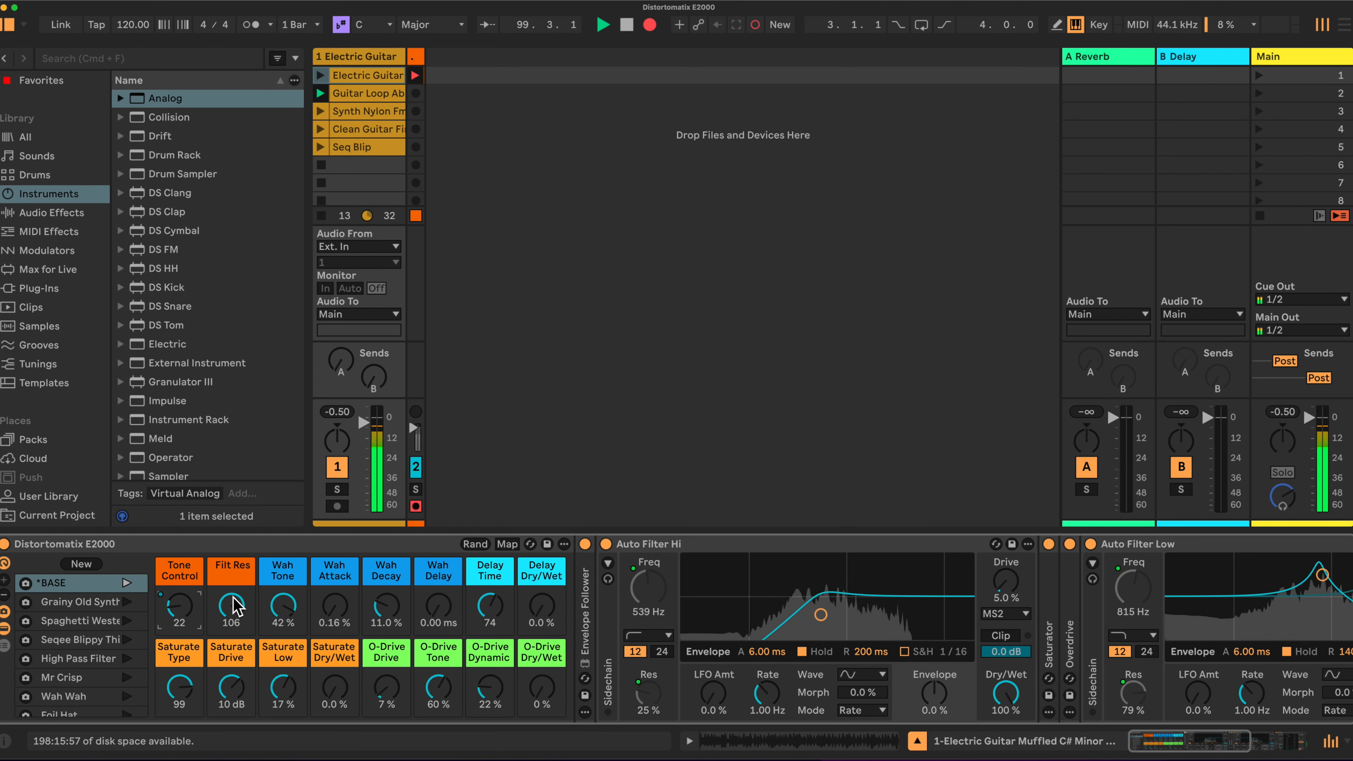
Set Wah Decay to 17.6 %, Wah Delay to 0.00 ms, Wah Attack to 6.30 %, Filt Res to 77 and Tone Control to 52
{"action": "left_click_drag", "start_coordinate": [386, 607], "coordinate": [438, 583]}
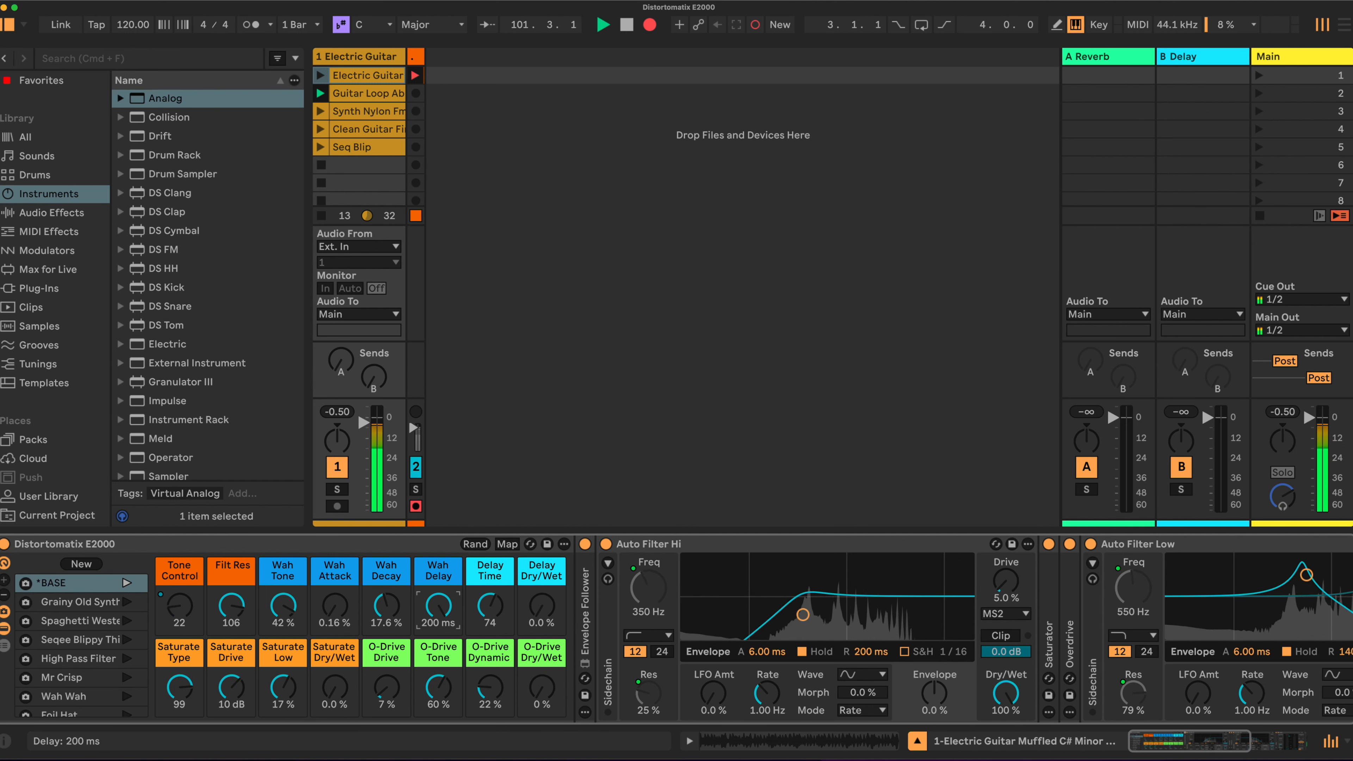
{"action": "left_click_drag", "start_coordinate": [443, 613], "coordinate": [444, 637]}
{"action": "left_click_drag", "start_coordinate": [334, 605], "coordinate": [335, 624]}
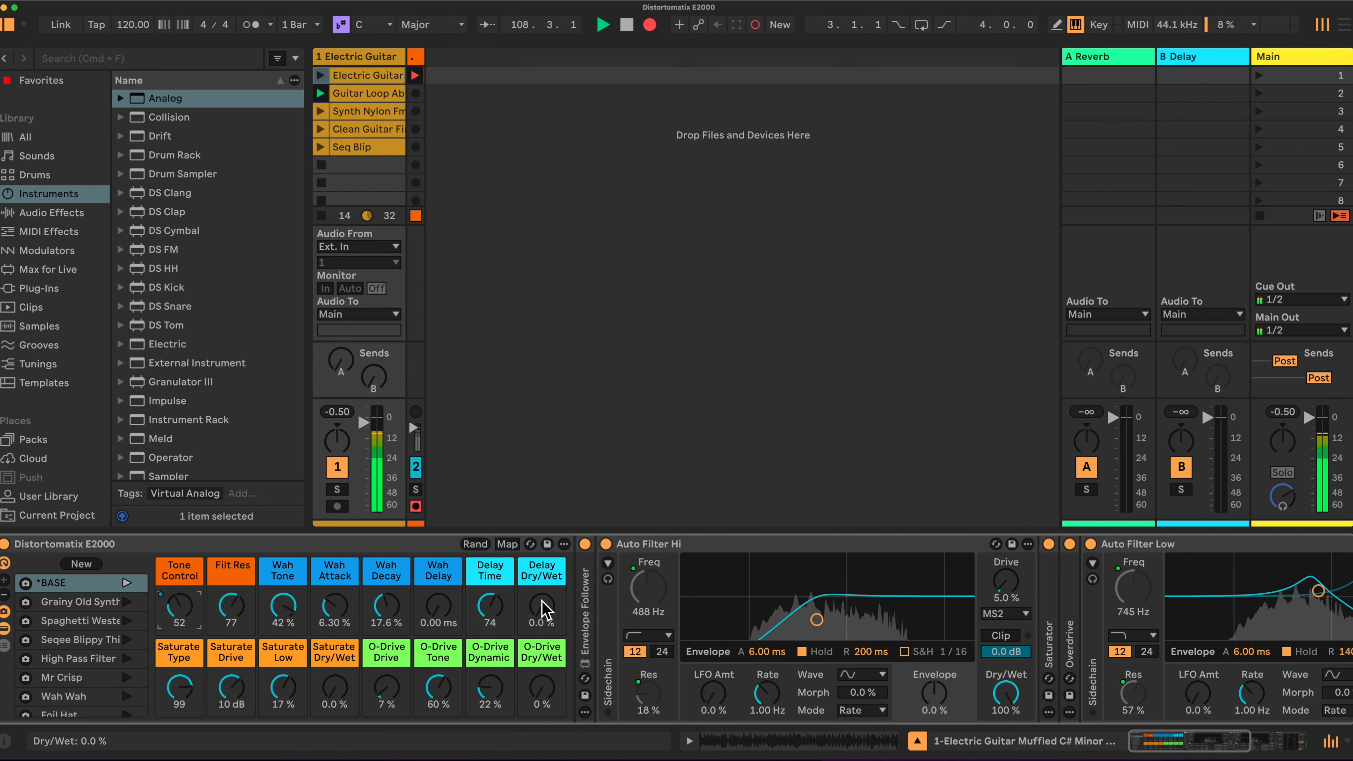
Unfold the Delay device located between Auto Filter Low and the Limiter in the rack
{"action": "scroll", "coordinate": [882, 633], "scroll_direction": "right", "scroll_amount": 10}
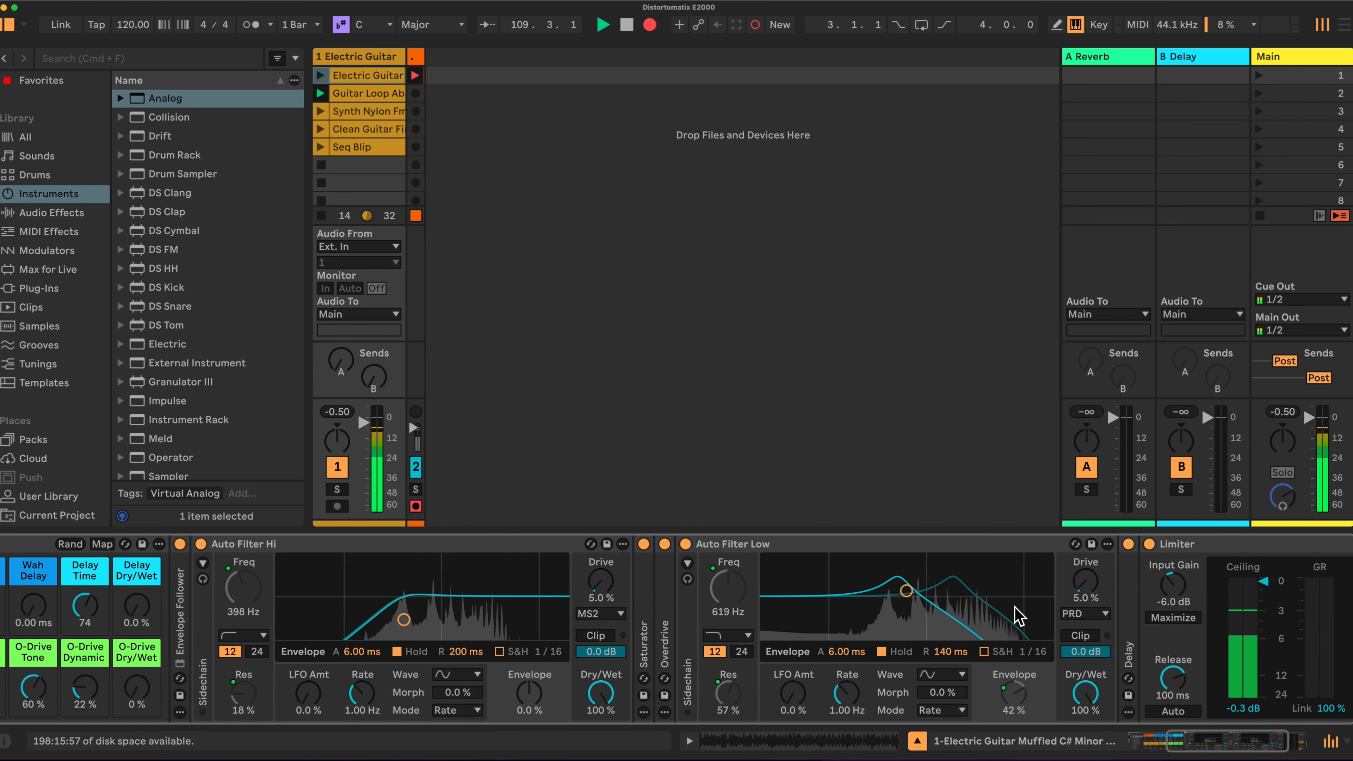
{"action": "double_click", "coordinate": [951, 637]}
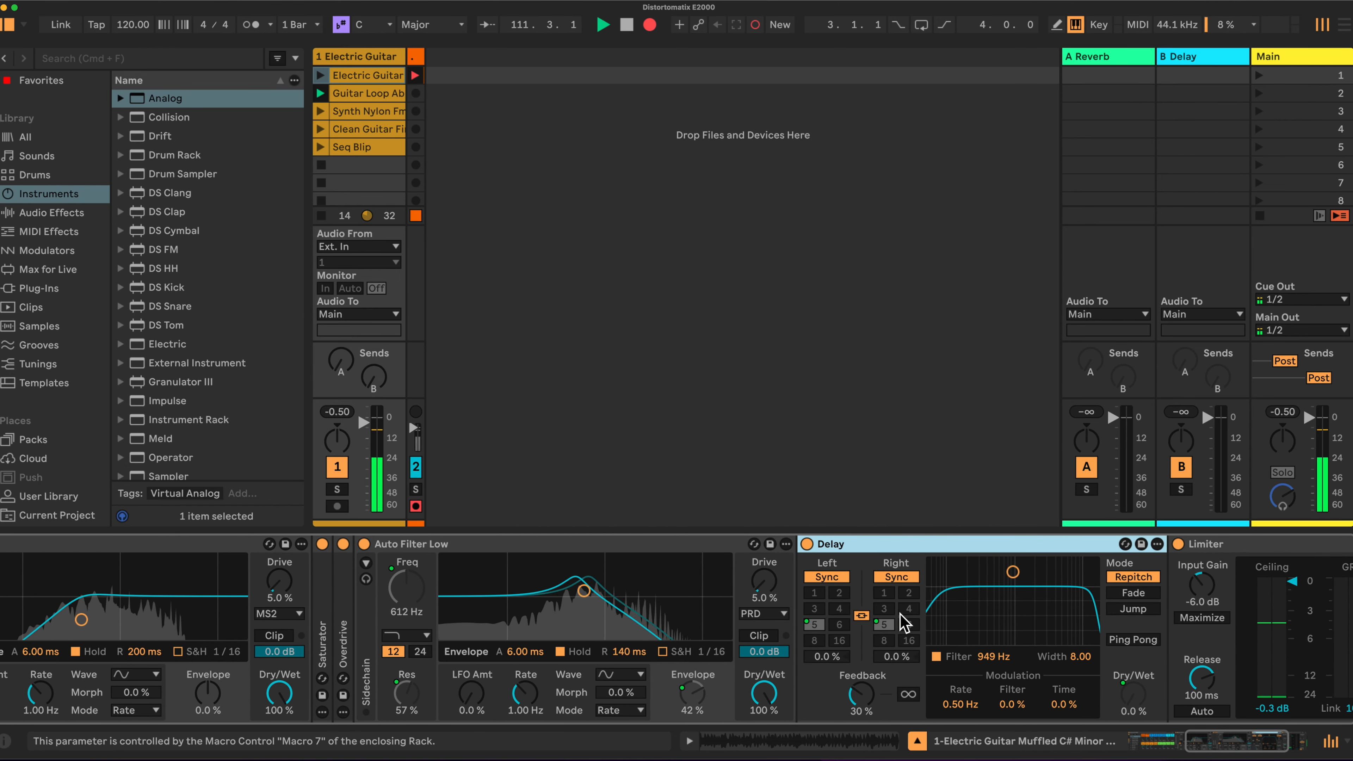
Set Tone Control to 42, Wah Tone to 18 %, Wah Attack to 9.29 % and Delay Dry/Wet to 0.0 %
{"action": "scroll", "coordinate": [900, 625], "scroll_direction": "left", "scroll_amount": 10}
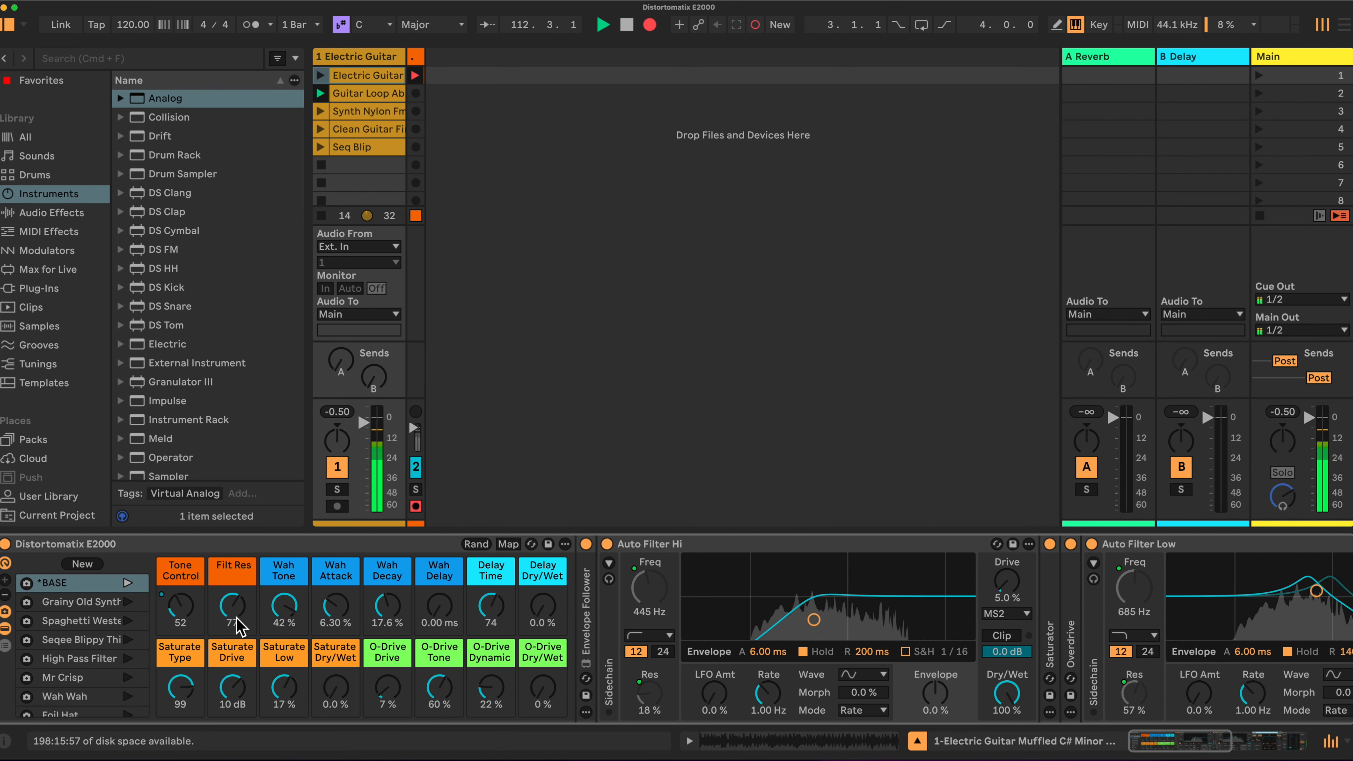
{"action": "left_click_drag", "start_coordinate": [543, 605], "coordinate": [543, 555]}
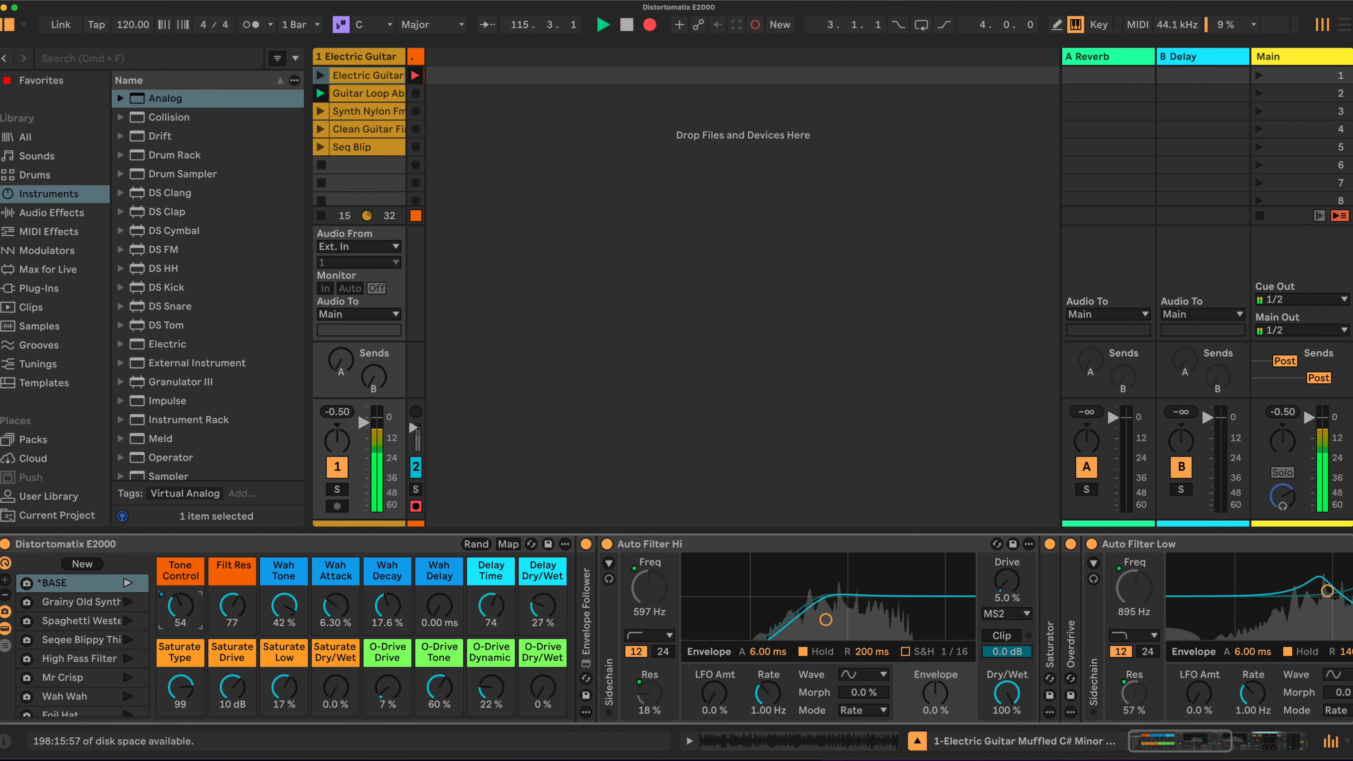
{"action": "left_click", "coordinate": [271, 619]}
{"action": "left_click_drag", "start_coordinate": [322, 606], "coordinate": [323, 596]}
{"action": "left_click_drag", "start_coordinate": [533, 602], "coordinate": [533, 634]}
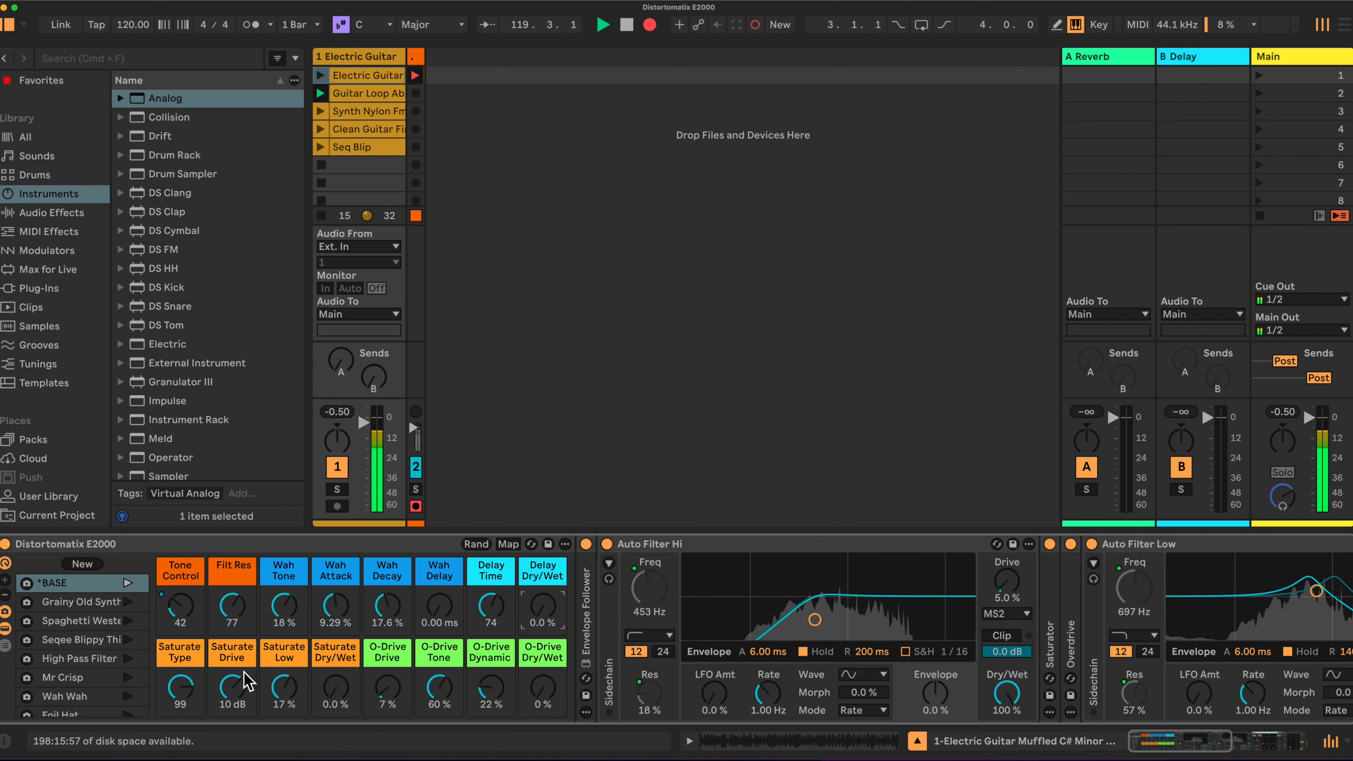
Fold Auto Filter Hi and Auto Filter Low, and unfold the Saturator and Overdrive devices in the rack
{"action": "left_click", "coordinate": [719, 546]}
{"action": "double_click", "coordinate": [719, 547]}
{"action": "double_click", "coordinate": [837, 547]}
{"action": "double_click", "coordinate": [630, 621]}
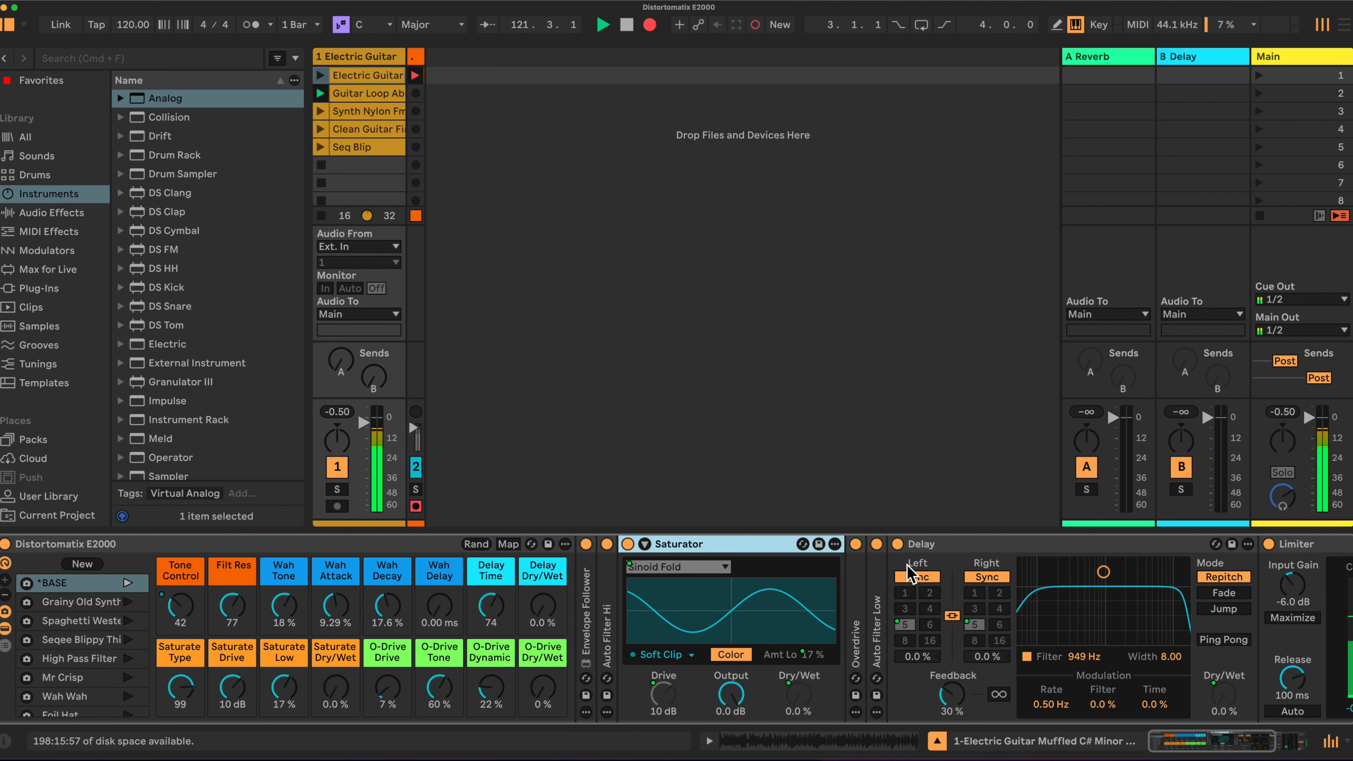
{"action": "double_click", "coordinate": [857, 613]}
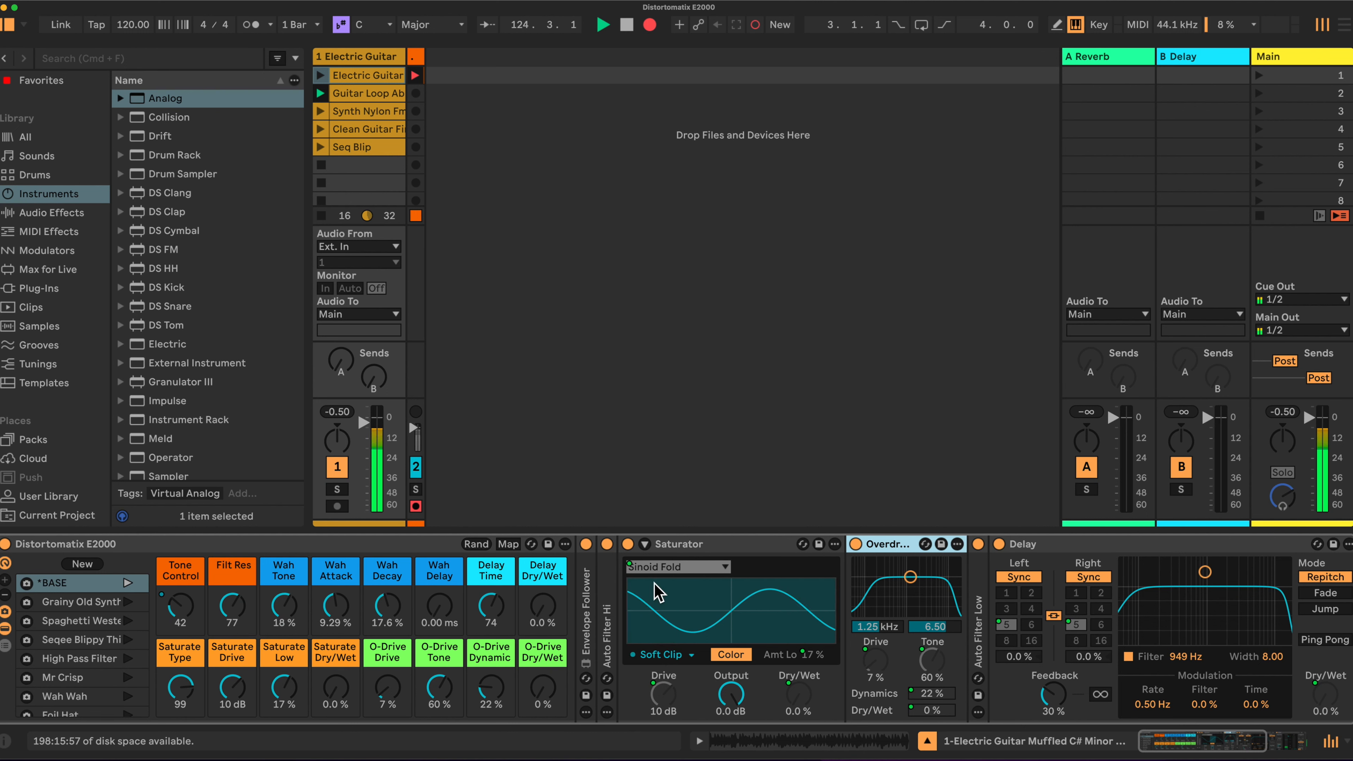
Set Saturate Type to 53, Saturate Drive to 8.2 dB, Saturate Low to -67 % and Saturate Dry/Wet to 0.0 %
{"action": "mouse_move", "coordinate": [181, 688]}
{"action": "left_mouse_down"}
{"action": "mouse_move", "coordinate": [181, 716]}
{"action": "mouse_move", "coordinate": [180, 685]}
{"action": "mouse_move", "coordinate": [285, 696]}
{"action": "mouse_move", "coordinate": [285, 727]}
{"action": "mouse_move", "coordinate": [285, 679]}
{"action": "mouse_move", "coordinate": [285, 720]}
{"action": "mouse_move", "coordinate": [335, 687]}
{"action": "mouse_move", "coordinate": [336, 666]}
{"action": "left_mouse_up"}
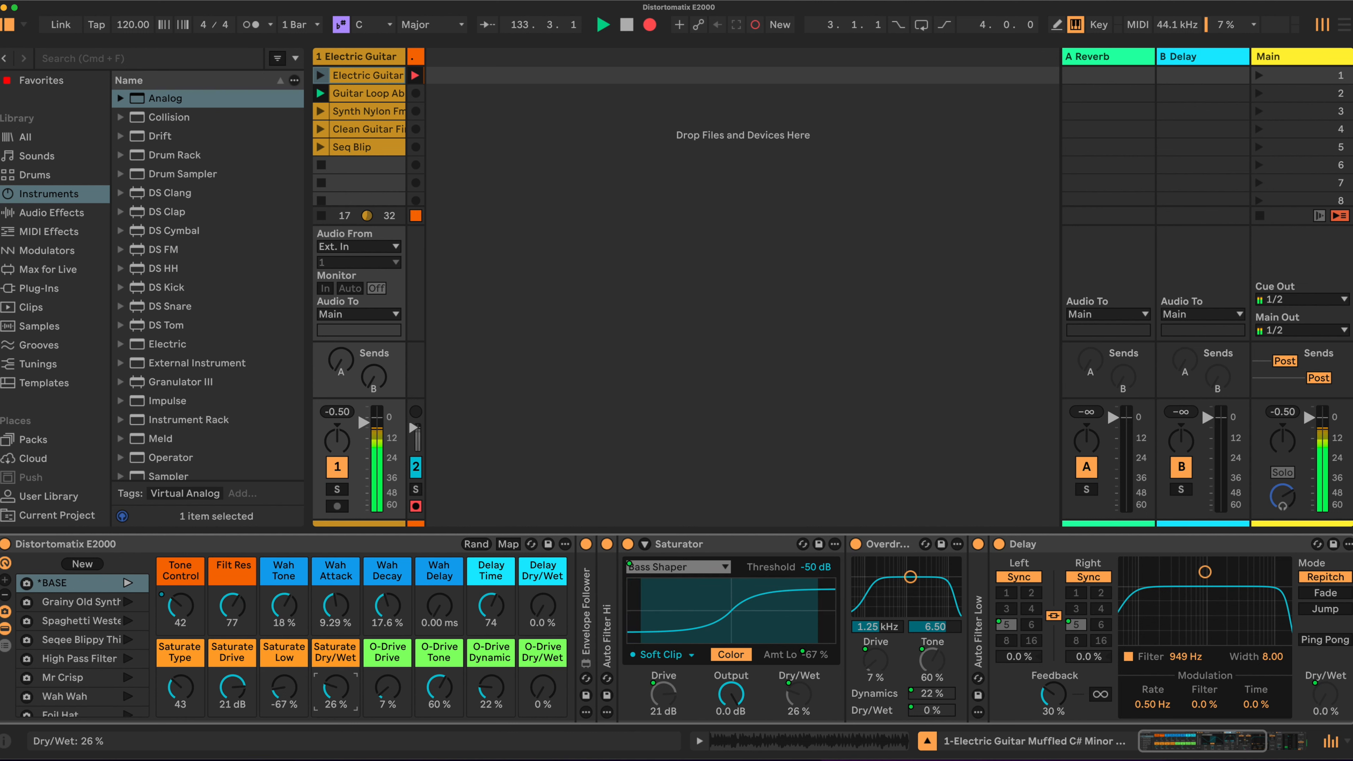
{"action": "mouse_move", "coordinate": [180, 688]}
{"action": "left_mouse_down"}
{"action": "mouse_move", "coordinate": [180, 655]}
{"action": "mouse_move", "coordinate": [232, 682]}
{"action": "mouse_move", "coordinate": [232, 698]}
{"action": "mouse_move", "coordinate": [183, 700]}
{"action": "left_mouse_up"}
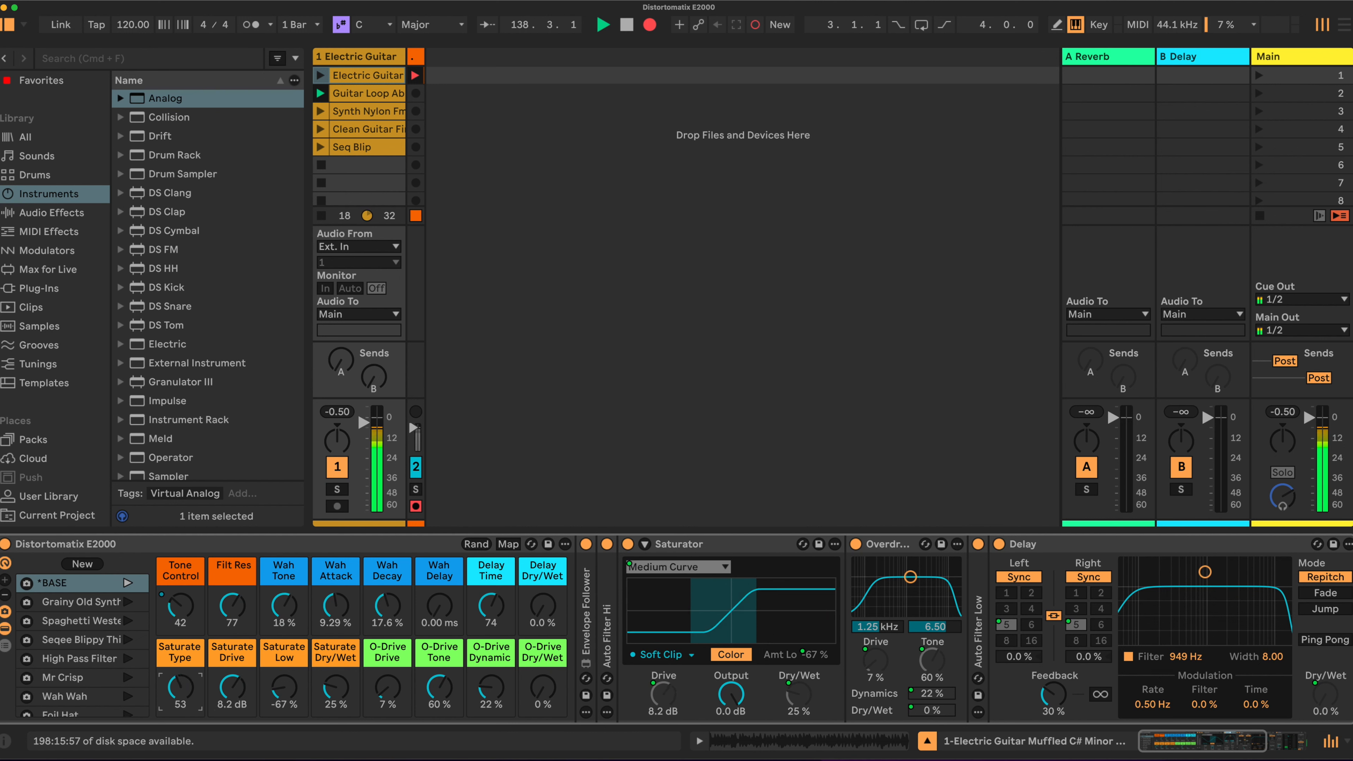
{"action": "left_click_drag", "start_coordinate": [336, 688], "coordinate": [335, 684]}
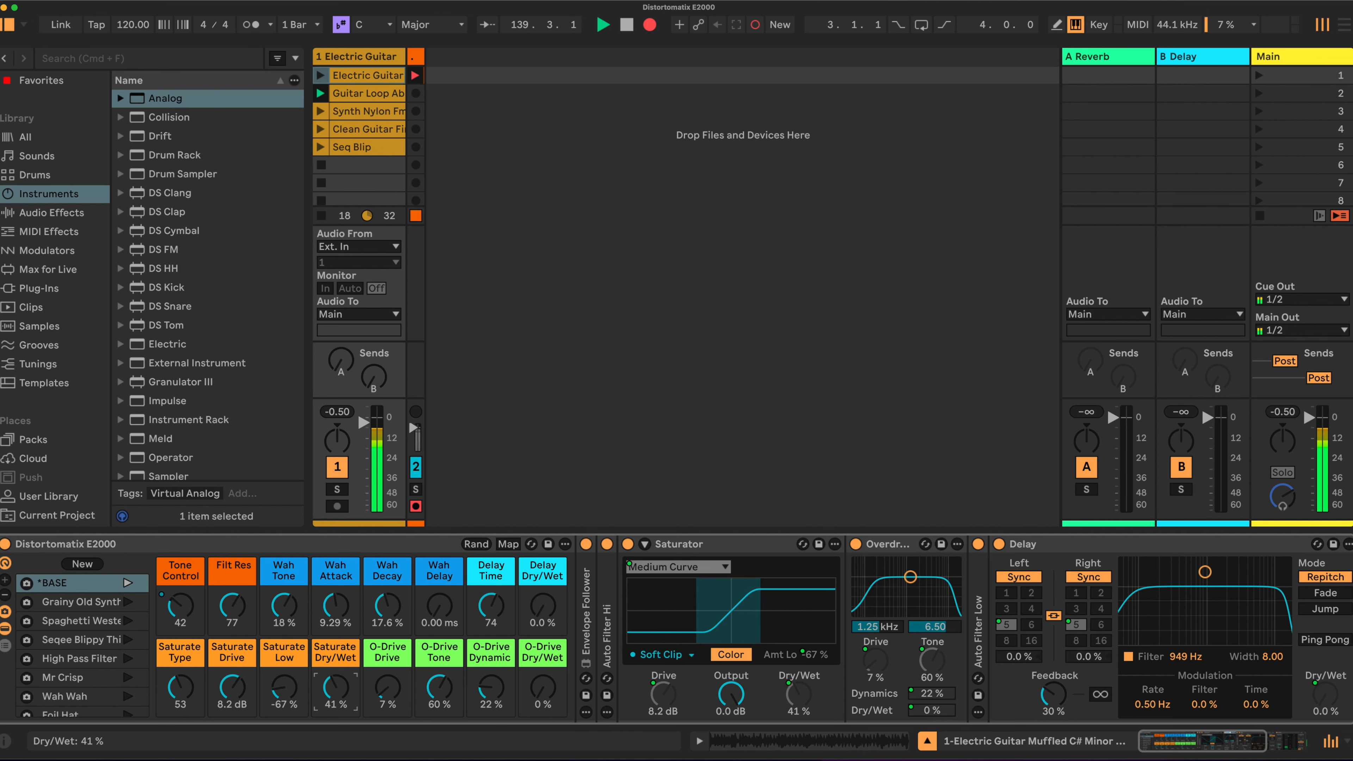
{"action": "left_click_drag", "start_coordinate": [340, 689], "coordinate": [340, 704]}
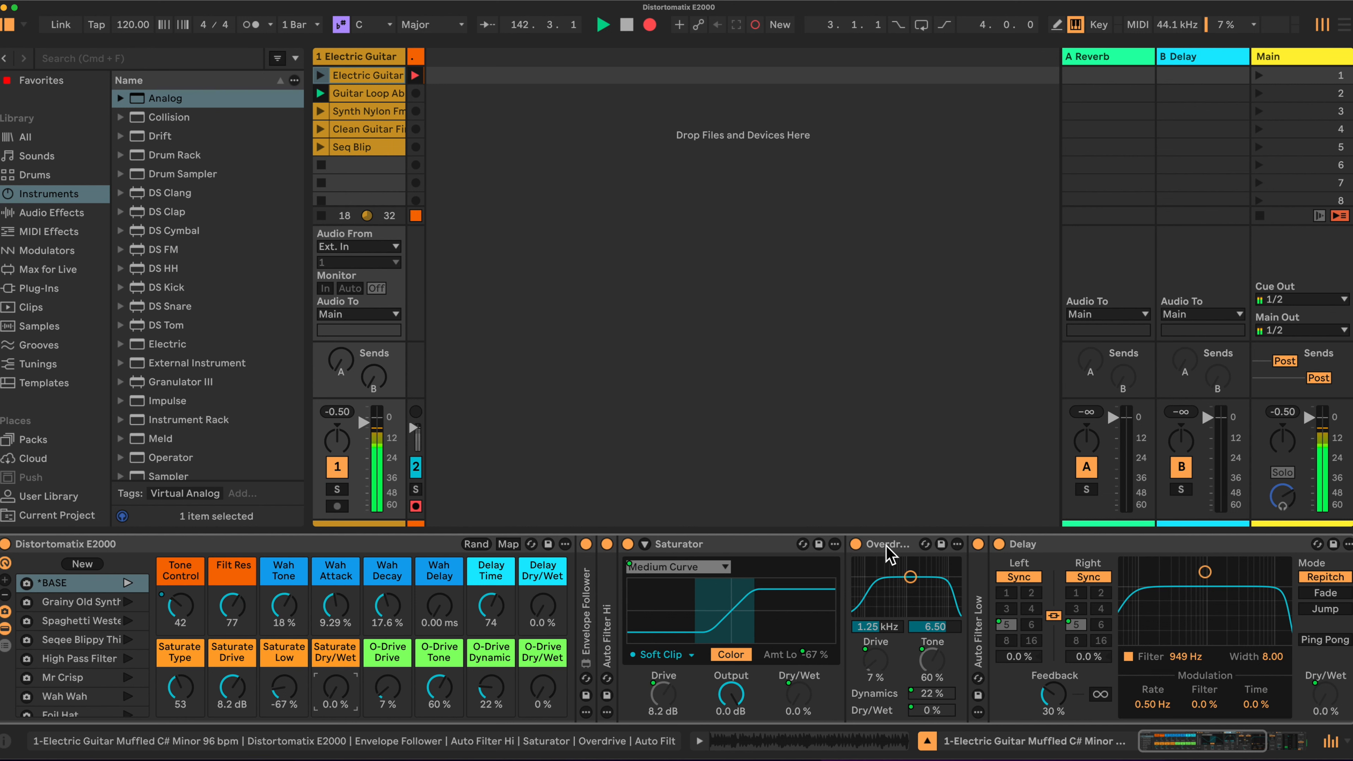
Set O-Drive Drive to 63 %, O-Drive Tone to 80 %, O-Drive Dynamic to 87 % and O-Drive Dry/Wet to 25 %
{"action": "mouse_move", "coordinate": [479, 691]}
{"action": "left_mouse_down"}
{"action": "mouse_move", "coordinate": [479, 653]}
{"action": "mouse_move", "coordinate": [479, 704]}
{"action": "left_mouse_up"}
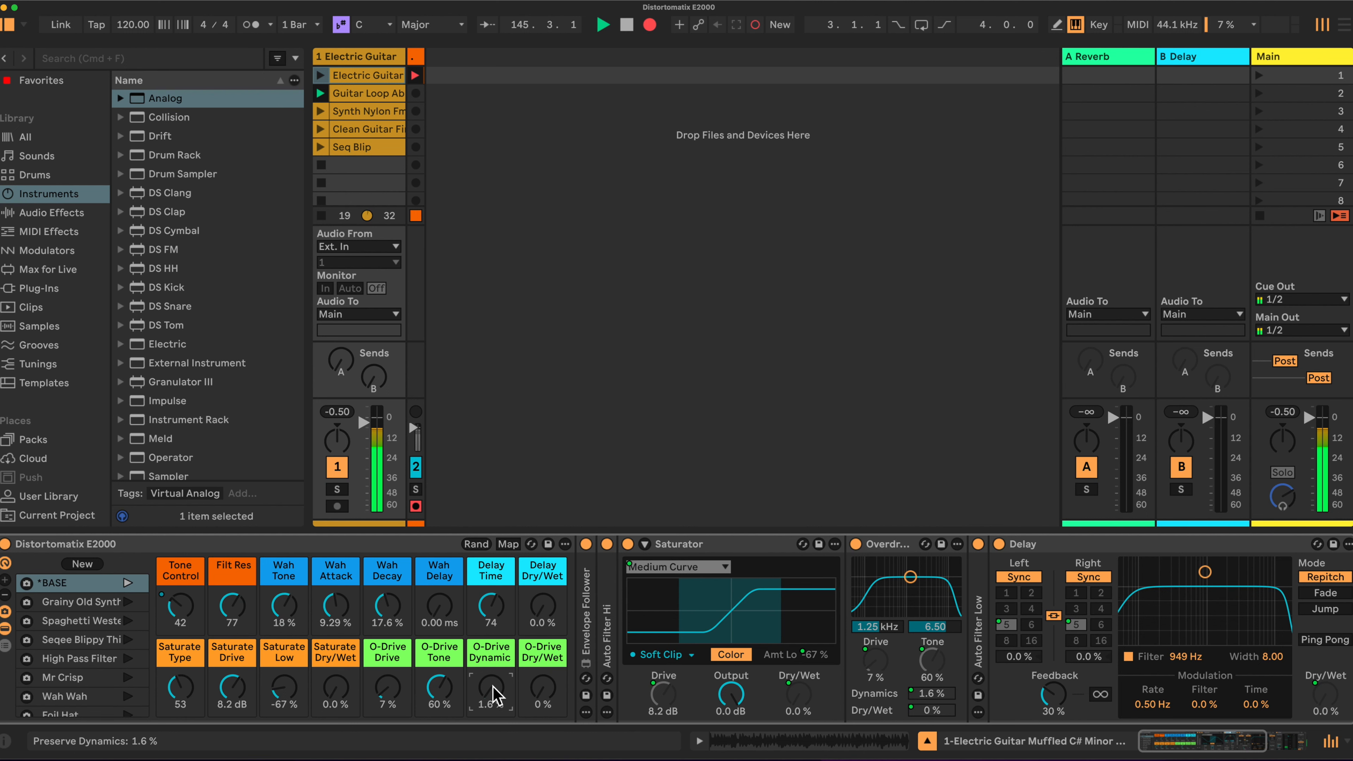
{"action": "left_click_drag", "start_coordinate": [491, 688], "coordinate": [490, 634]}
{"action": "left_click_drag", "start_coordinate": [542, 689], "coordinate": [491, 742]}
{"action": "left_click_drag", "start_coordinate": [450, 693], "coordinate": [394, 680]}
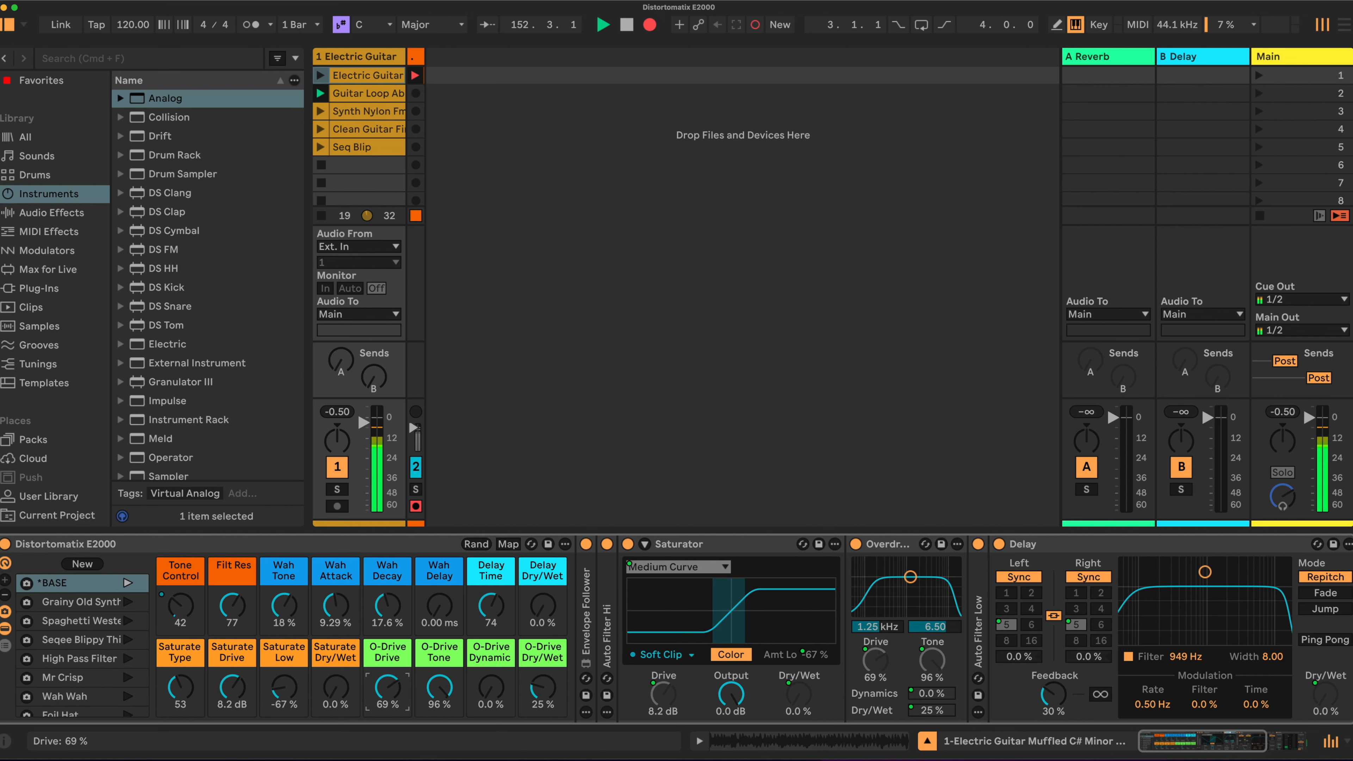
{"action": "left_click_drag", "start_coordinate": [406, 694], "coordinate": [511, 632]}
{"action": "left_click", "coordinate": [543, 688]}
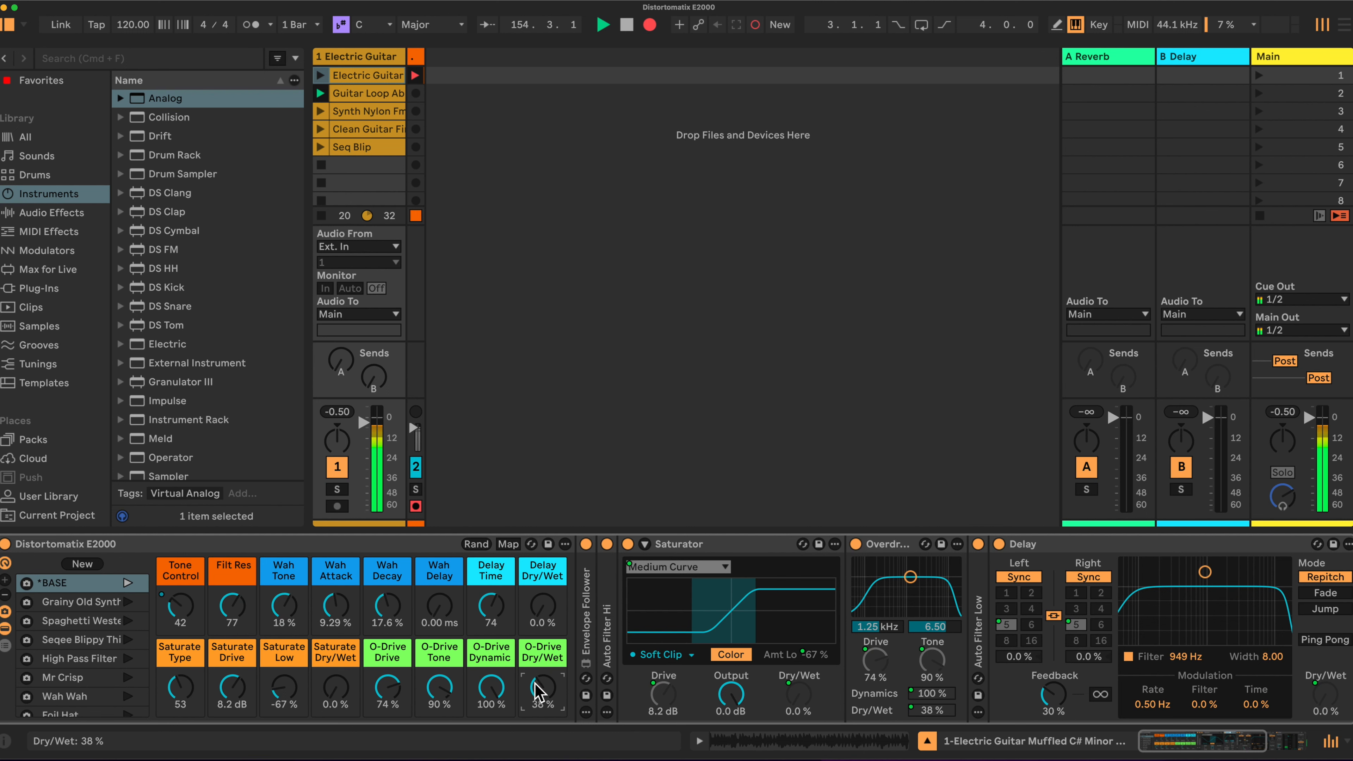
{"action": "left_click_drag", "start_coordinate": [487, 682], "coordinate": [442, 687]}
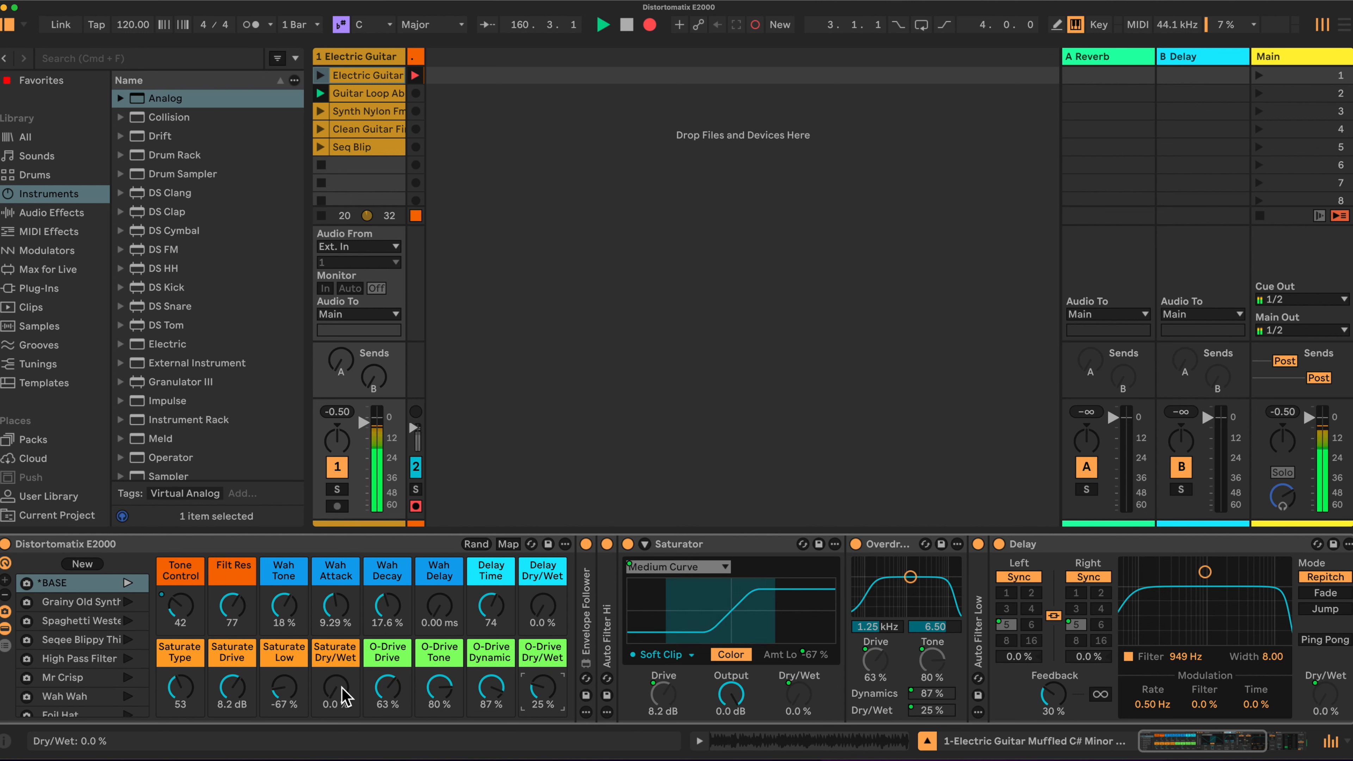
Set Saturate Dry/Wet to 25 %, Saturate Low to -13 % and Saturate Drive to 13 dB
{"action": "left_click_drag", "start_coordinate": [343, 696], "coordinate": [230, 688]}
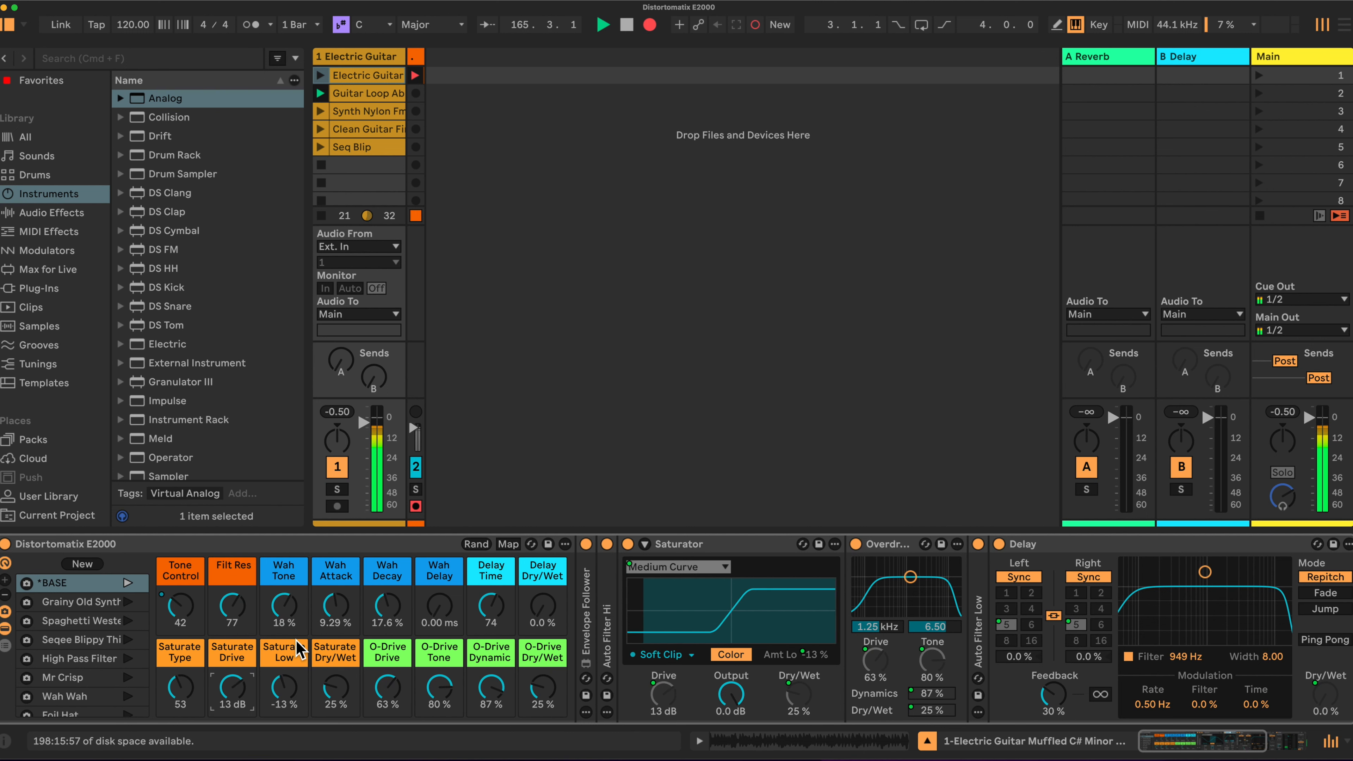
Set Tone Control to 71, Filt Res to 103, Wah Tone to 5.9 %, Wah Attack to 1.89 % and Wah Decay to 21.1 %
{"action": "mouse_move", "coordinate": [230, 605]}
{"action": "left_mouse_down"}
{"action": "mouse_move", "coordinate": [230, 587]}
{"action": "mouse_move", "coordinate": [181, 613]}
{"action": "mouse_move", "coordinate": [181, 635]}
{"action": "left_mouse_up"}
{"action": "left_click_drag", "start_coordinate": [277, 608], "coordinate": [385, 602]}
{"action": "left_click_drag", "start_coordinate": [332, 602], "coordinate": [294, 619]}
{"action": "left_click_drag", "start_coordinate": [181, 607], "coordinate": [180, 544]}
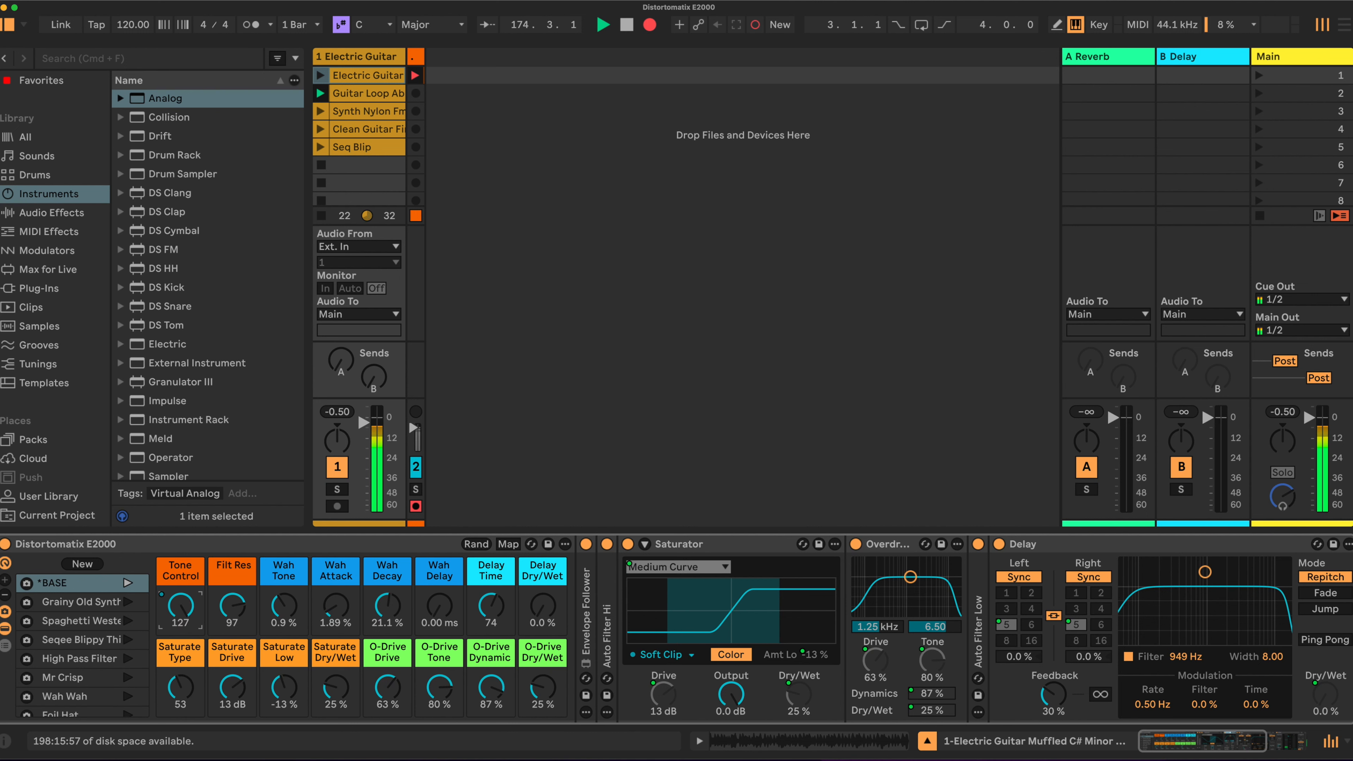
{"action": "left_click_drag", "start_coordinate": [181, 591], "coordinate": [181, 573]}
{"action": "left_click_drag", "start_coordinate": [241, 605], "coordinate": [285, 617]}
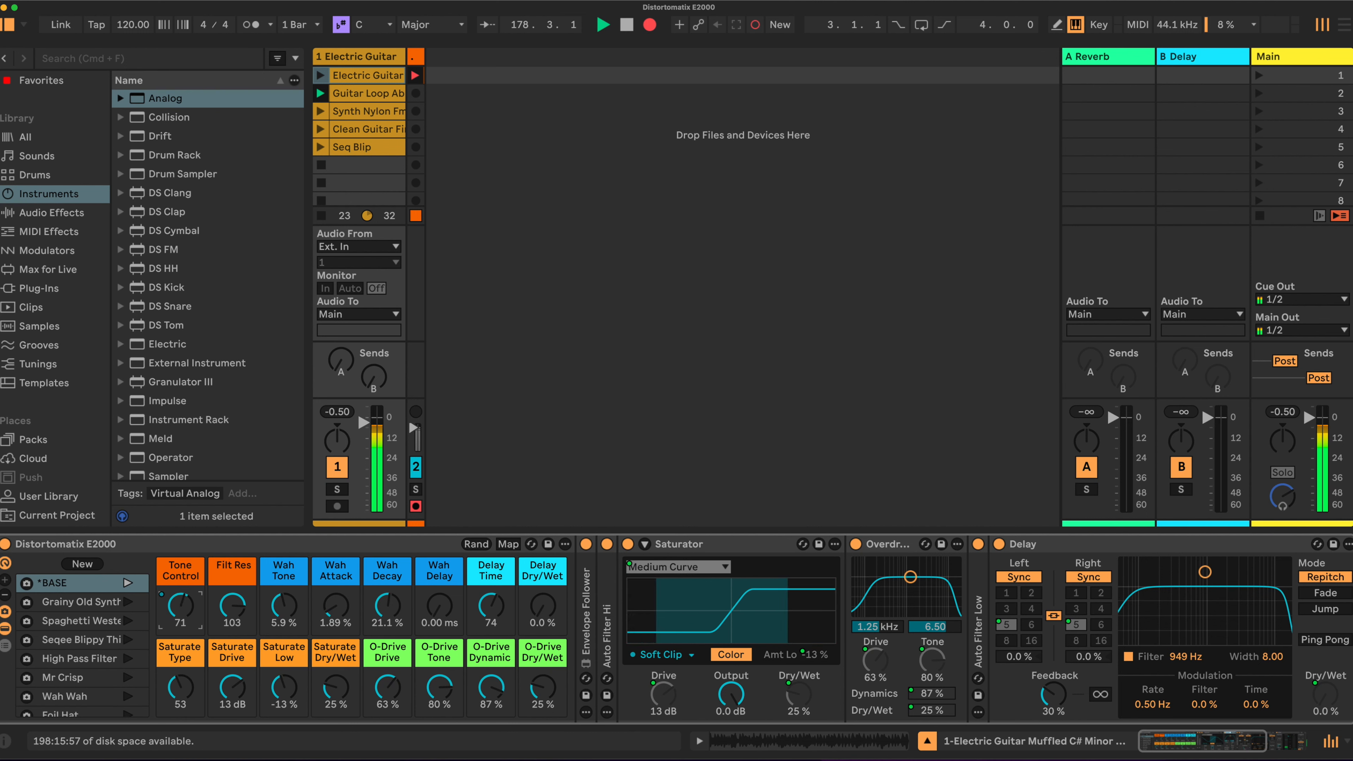
Set Saturate Type to 83, Saturate Drive to -1.4 dB, Delay Dry/Wet to 27 % and Tone Control to 48
{"action": "left_click_drag", "start_coordinate": [543, 606], "coordinate": [546, 595]}
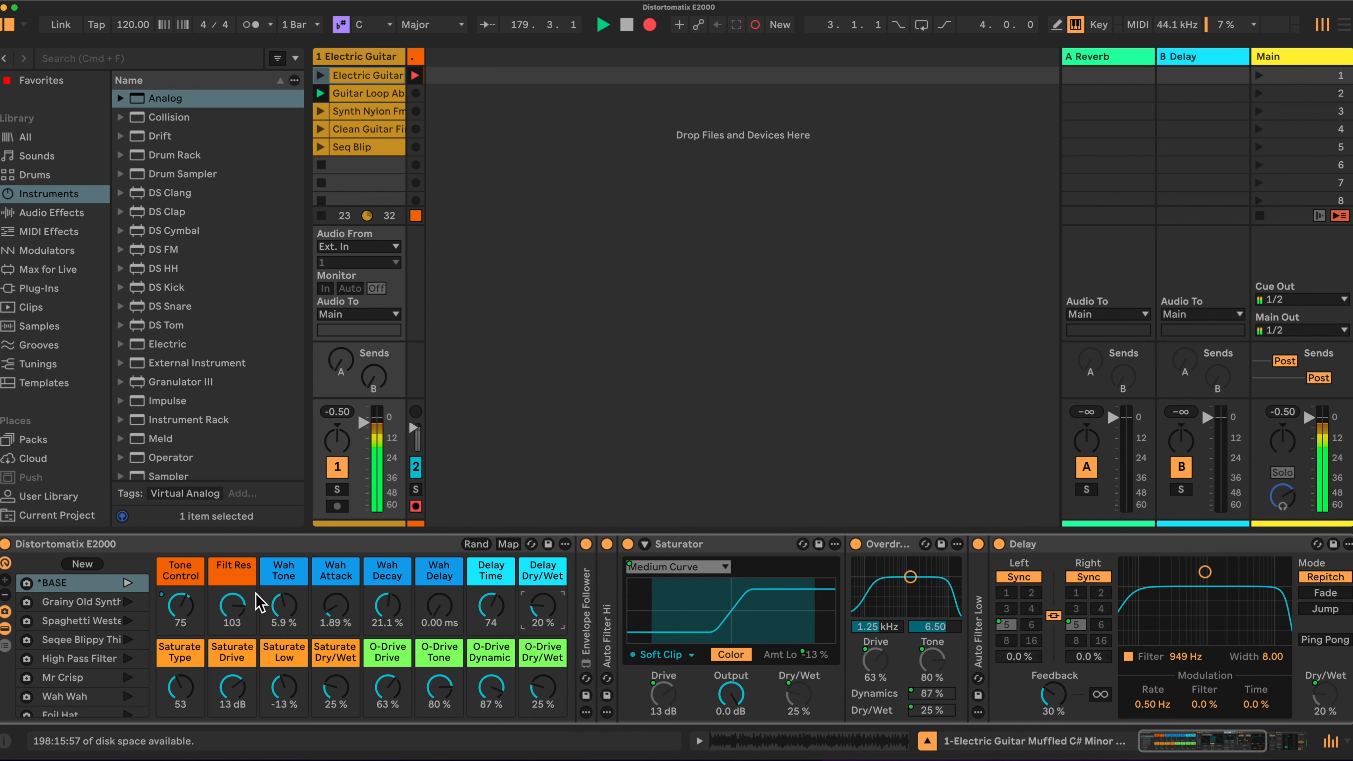
{"action": "left_click", "coordinate": [185, 607]}
{"action": "left_click_drag", "start_coordinate": [230, 690], "coordinate": [231, 716]}
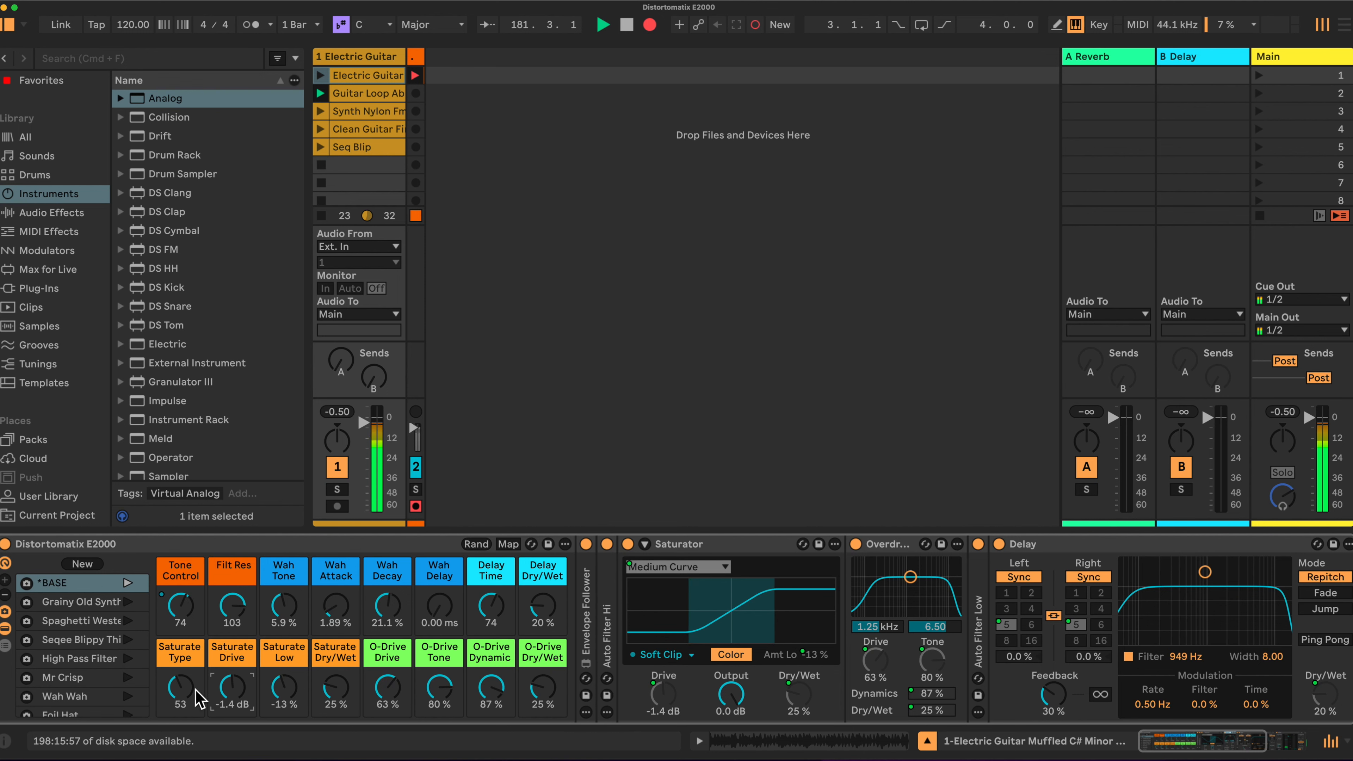
{"action": "left_click_drag", "start_coordinate": [180, 689], "coordinate": [180, 679]}
{"action": "left_click_drag", "start_coordinate": [543, 607], "coordinate": [542, 604]}
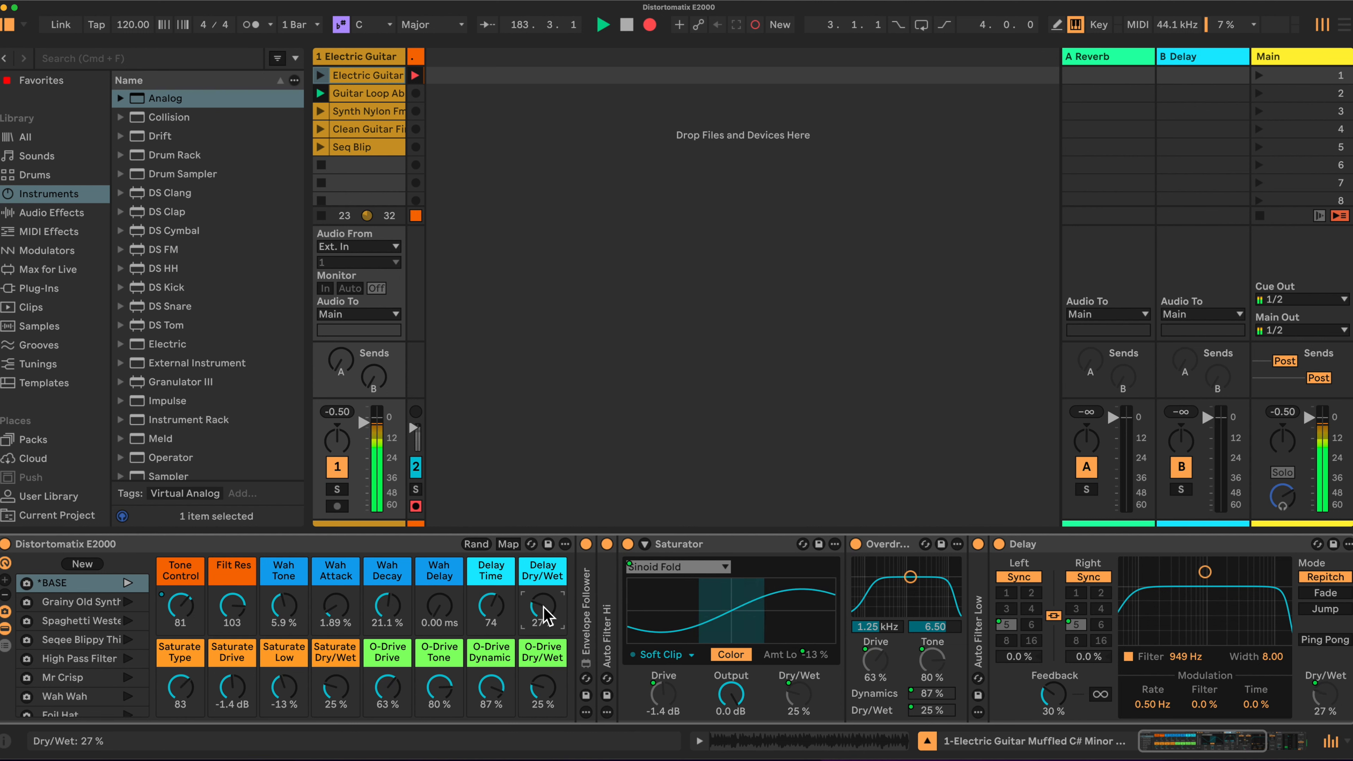
{"action": "left_click_drag", "start_coordinate": [180, 605], "coordinate": [180, 610]}
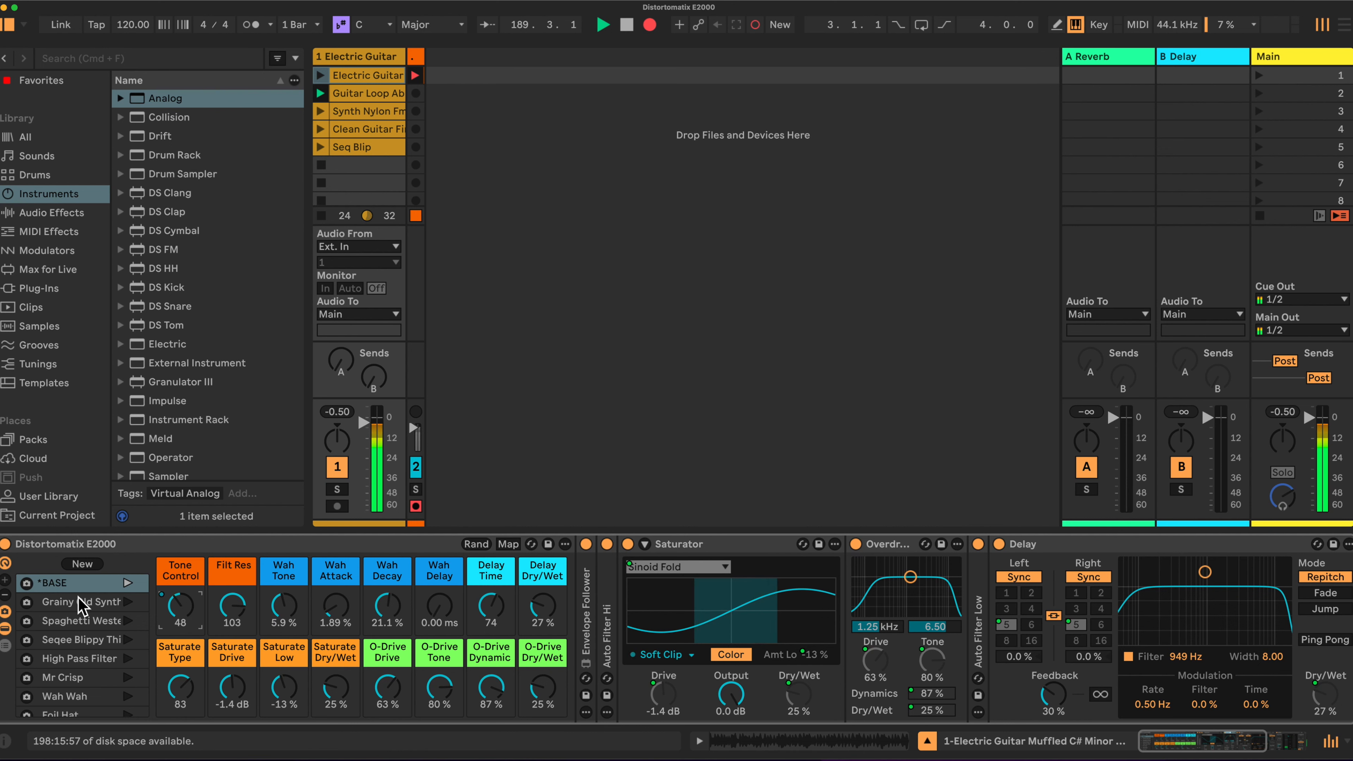
Recall the Foil Hat macro variation and launch the Seq Blip clip with the track volume at -6.0 dB
{"action": "left_click", "coordinate": [327, 440]}
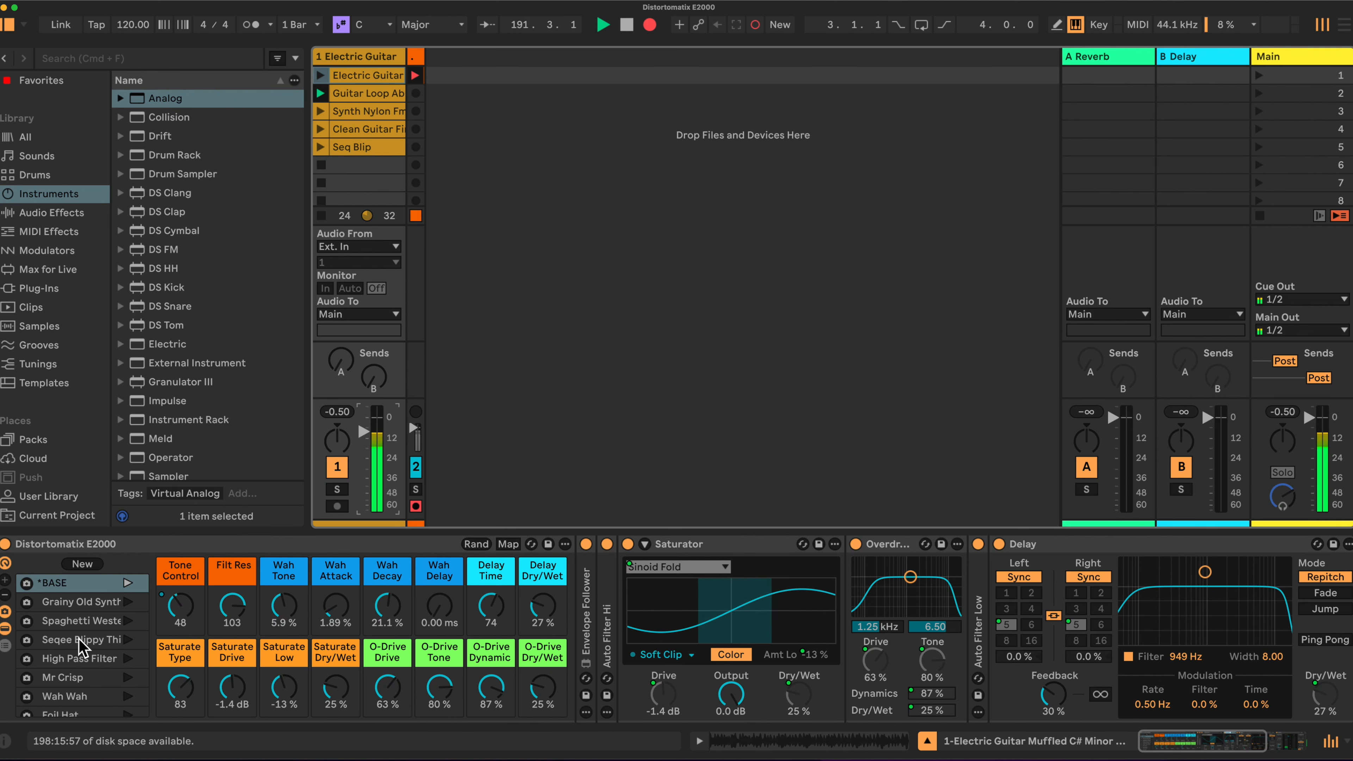
{"action": "scroll", "coordinate": [80, 642], "scroll_direction": "down", "scroll_amount": 2}
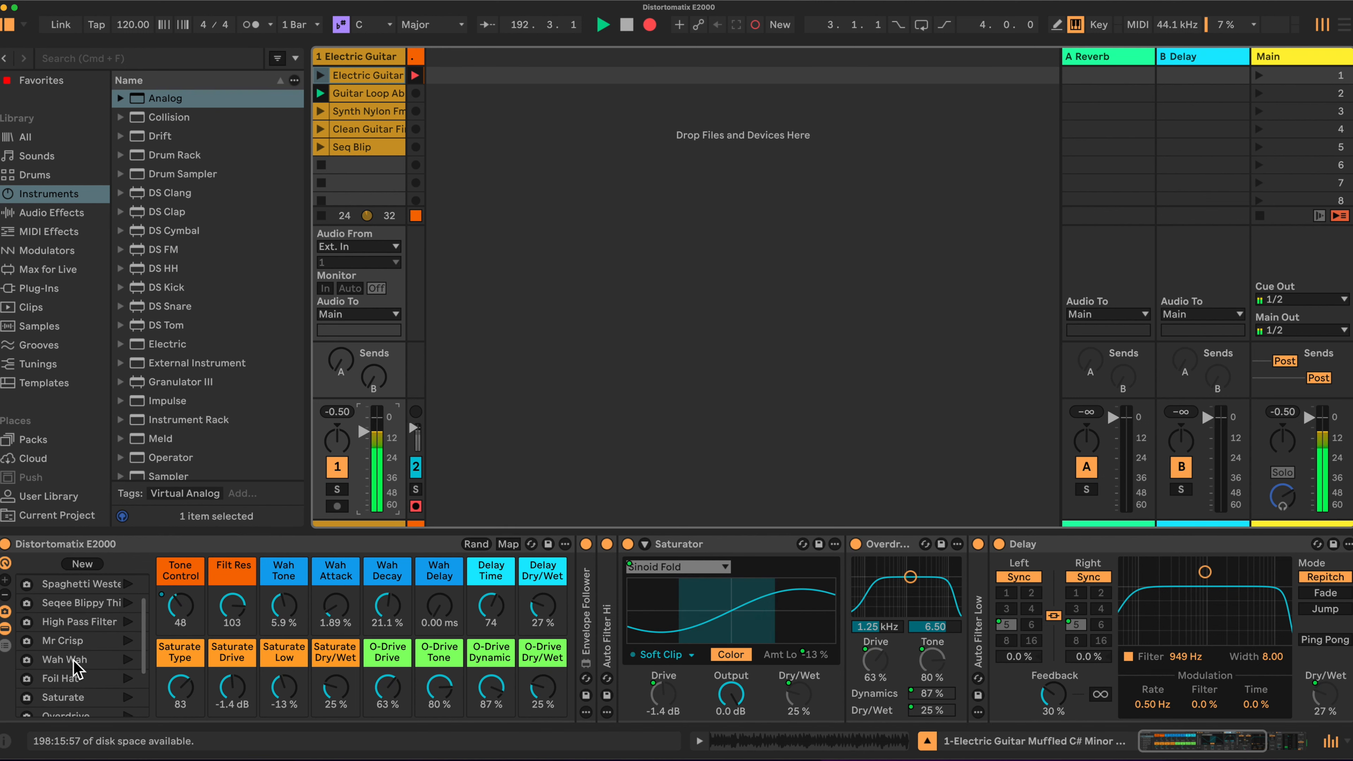
{"action": "left_click", "coordinate": [76, 678]}
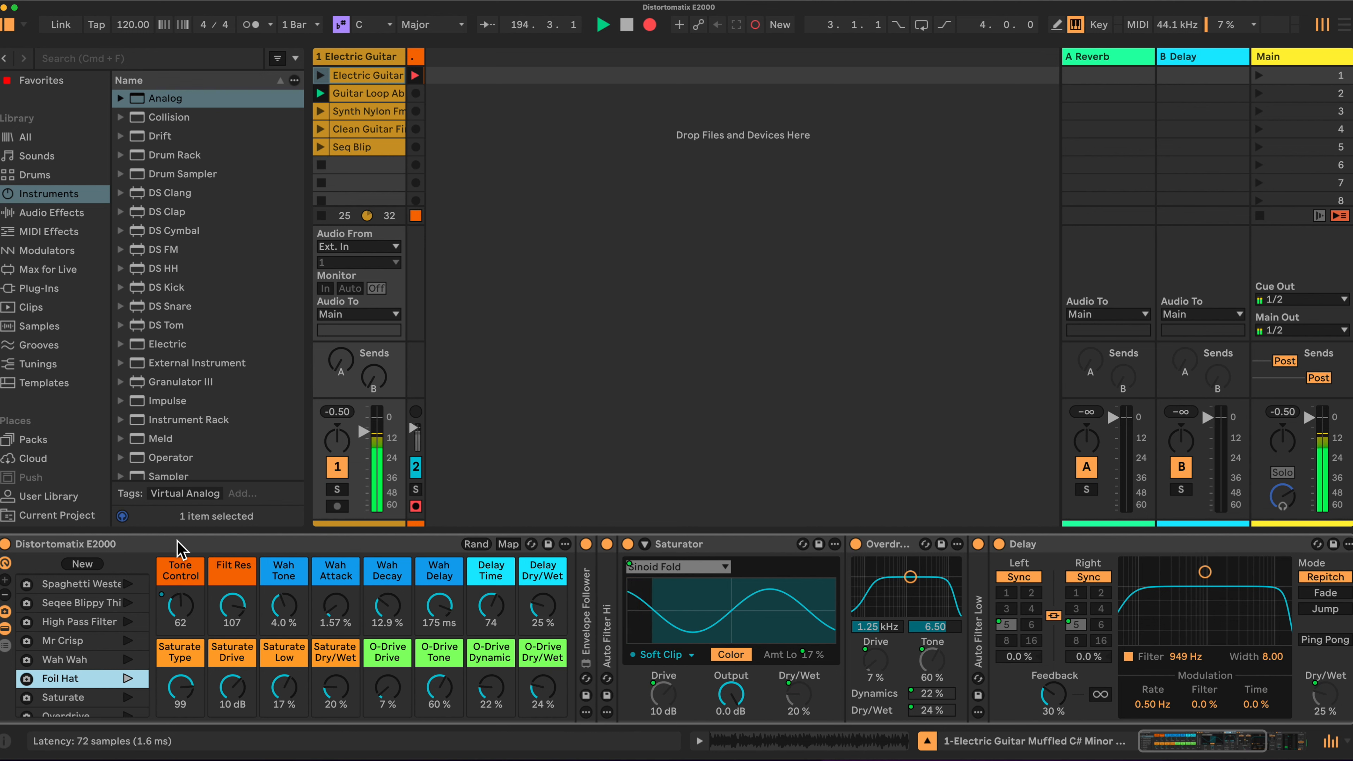
{"action": "left_click_drag", "start_coordinate": [364, 431], "coordinate": [364, 437]}
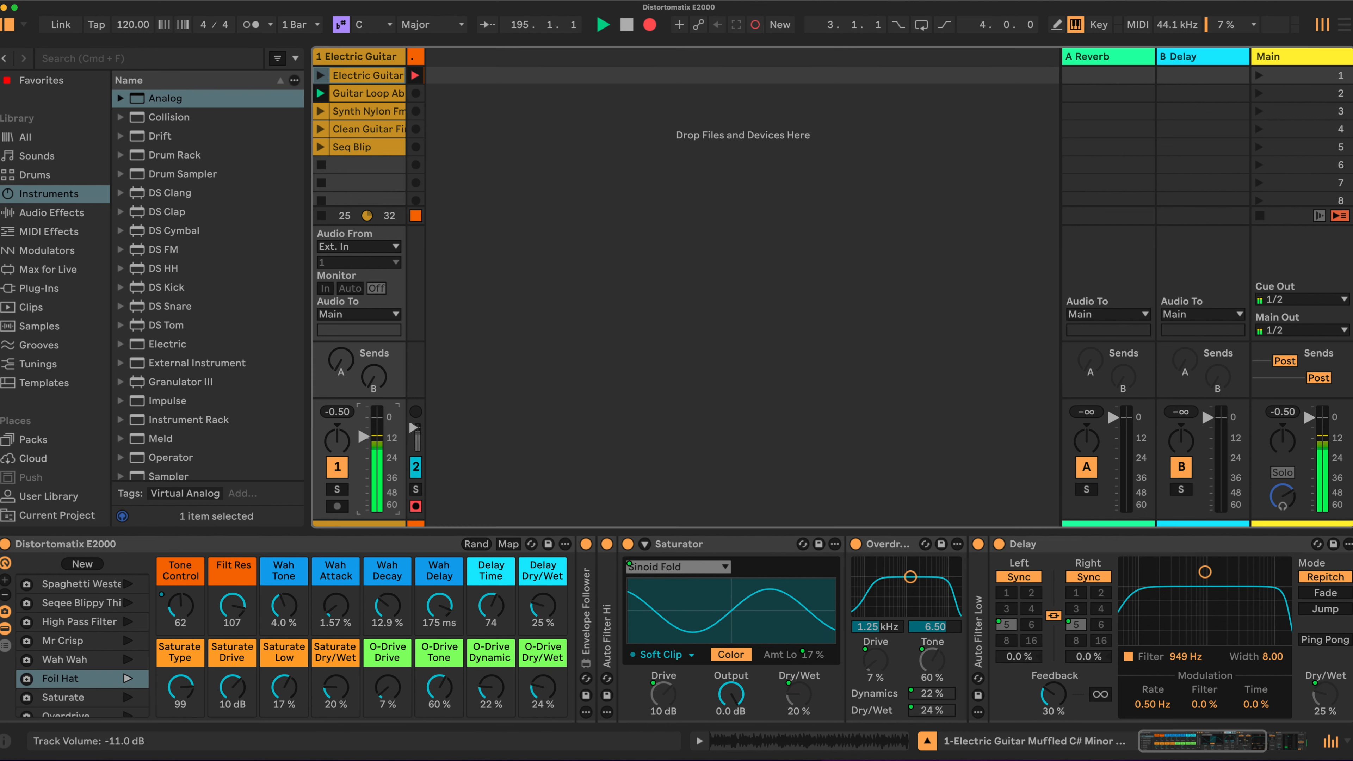
{"action": "left_click", "coordinate": [321, 146]}
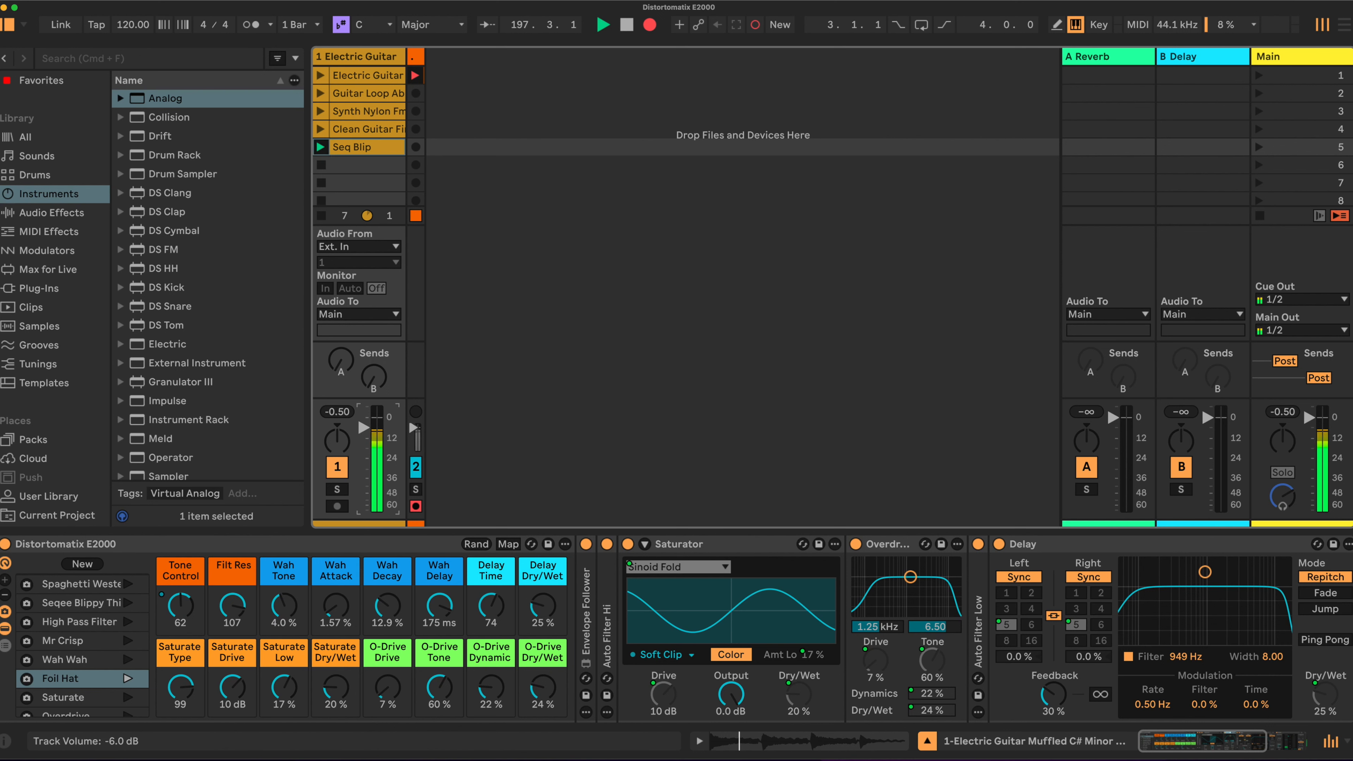
Set Tone Control to 1, Filt Res to 119 and Wah Tone to 24 % while Seq Blip plays
{"action": "left_click_drag", "start_coordinate": [168, 606], "coordinate": [168, 618]}
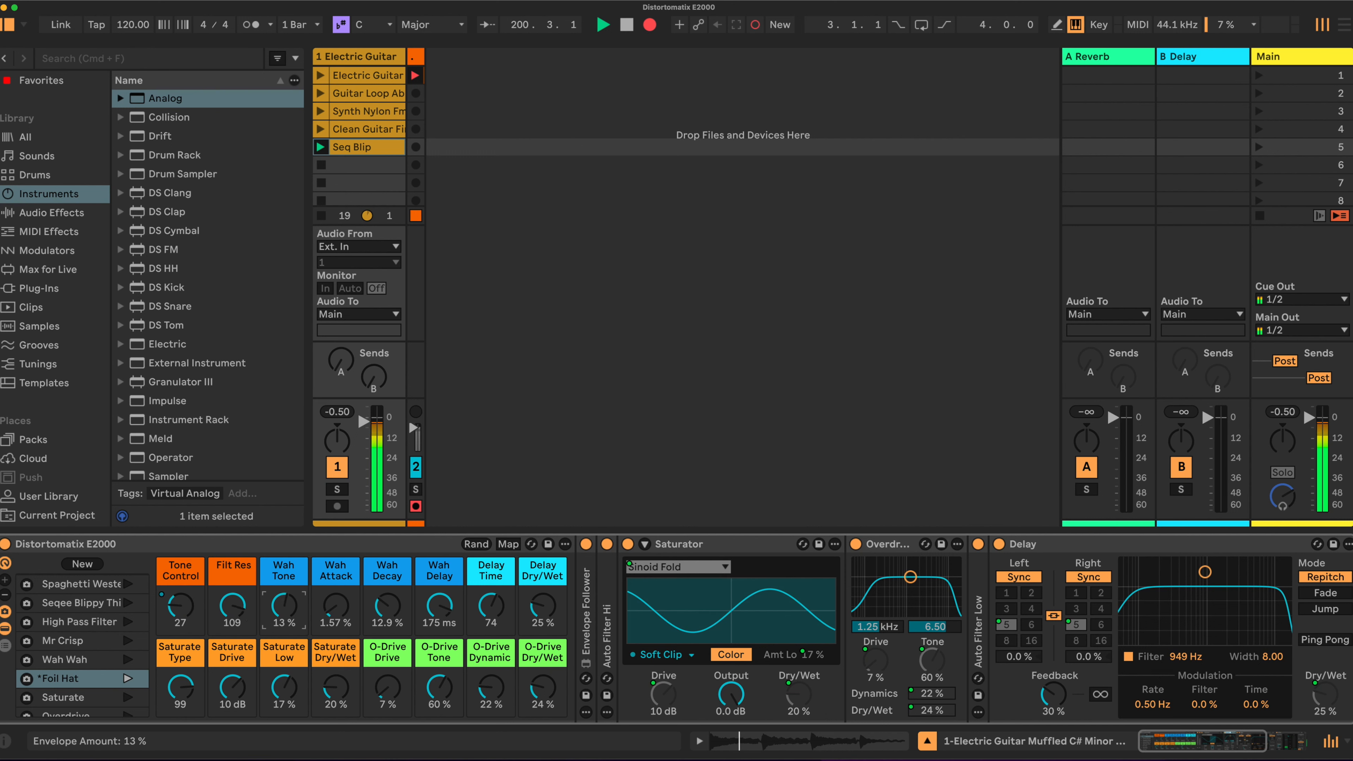
{"action": "left_click_drag", "start_coordinate": [284, 606], "coordinate": [284, 591]}
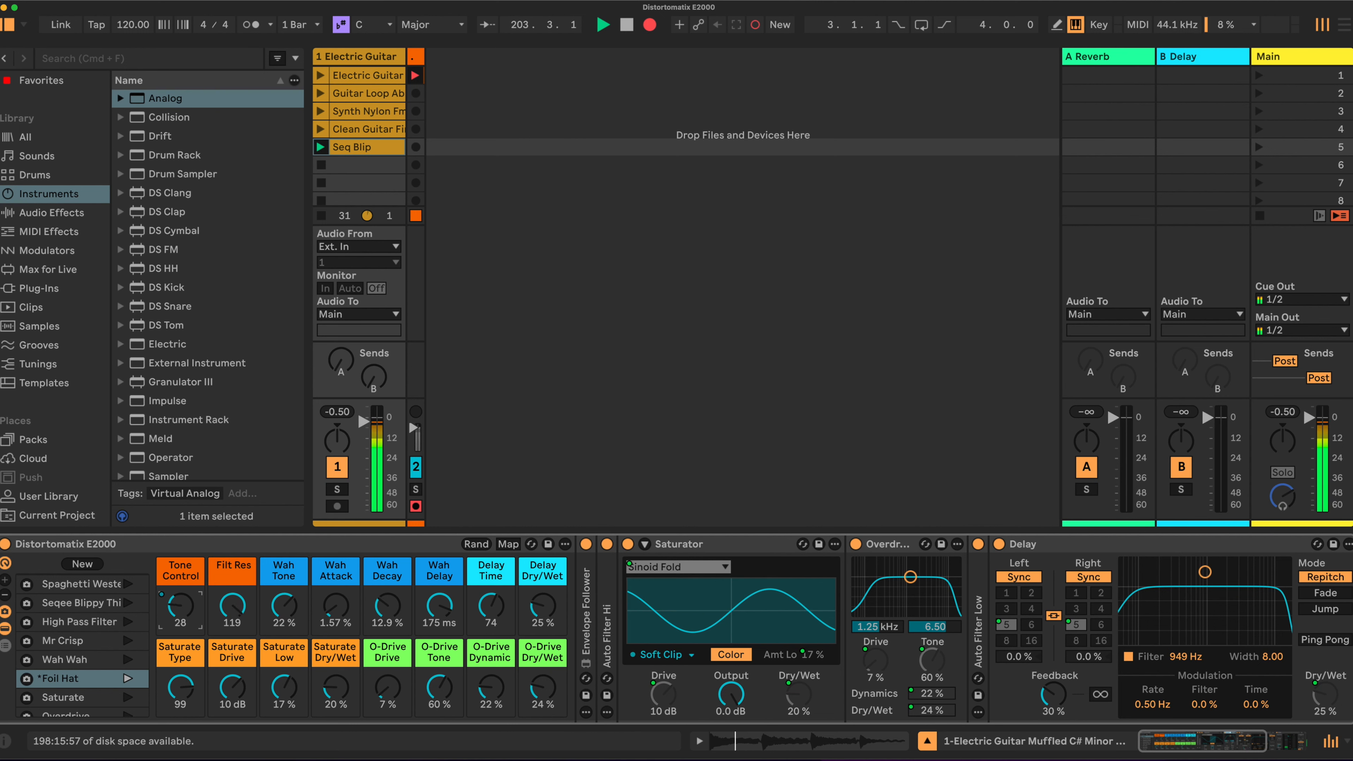
{"action": "left_click_drag", "start_coordinate": [181, 607], "coordinate": [180, 610]}
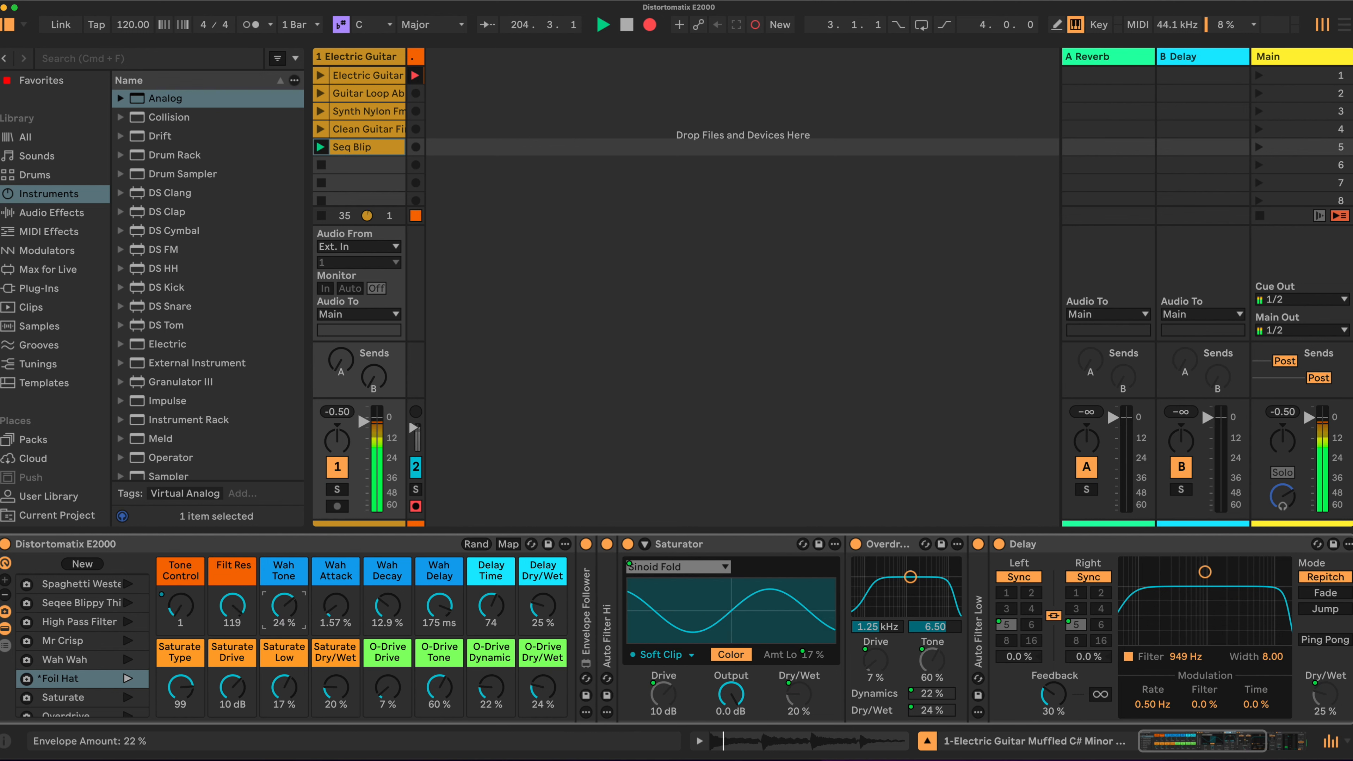
Set Wah Tone to 5.9 %, Wah Delay to 0.00 ms, Wah Attack to 4.88 % and Wah Decay to 22.4 %
{"action": "left_click_drag", "start_coordinate": [284, 606], "coordinate": [284, 610]}
{"action": "left_click_drag", "start_coordinate": [434, 598], "coordinate": [434, 693]}
{"action": "left_click_drag", "start_coordinate": [336, 607], "coordinate": [387, 603]}
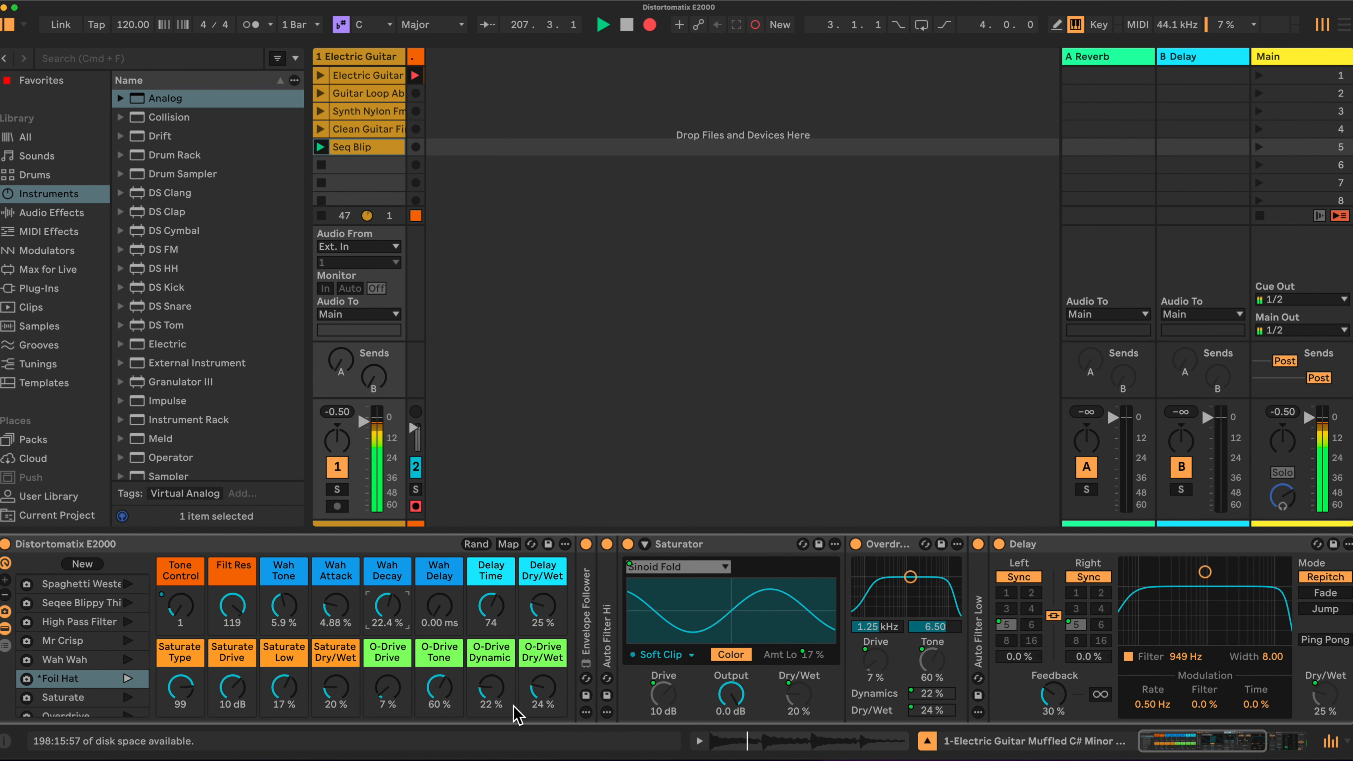
Set O-Drive Tone to 78 %, Saturate Type to 56, Saturate Drive to 28 dB, Saturate Dry/Wet to 28 % and Filt Res to 86
{"action": "left_click_drag", "start_coordinate": [439, 687], "coordinate": [439, 682]}
{"action": "left_click_drag", "start_coordinate": [168, 685], "coordinate": [168, 720]}
{"action": "left_click_drag", "start_coordinate": [233, 687], "coordinate": [232, 674]}
{"action": "left_click_drag", "start_coordinate": [335, 688], "coordinate": [335, 684]}
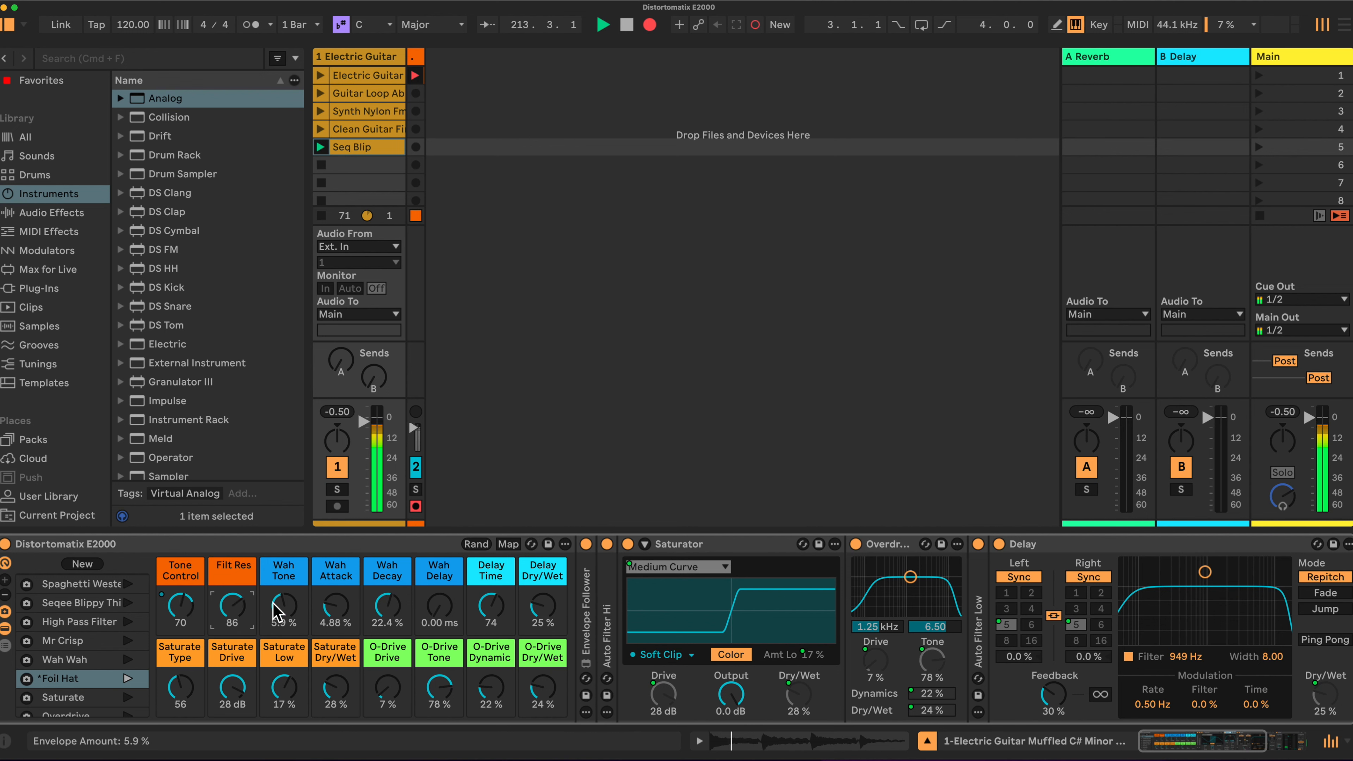
Set Wah Tone to 17 %, Tone Control to 24 and Delay Dry/Wet to 0.0 %
{"action": "left_click_drag", "start_coordinate": [283, 606], "coordinate": [284, 597]}
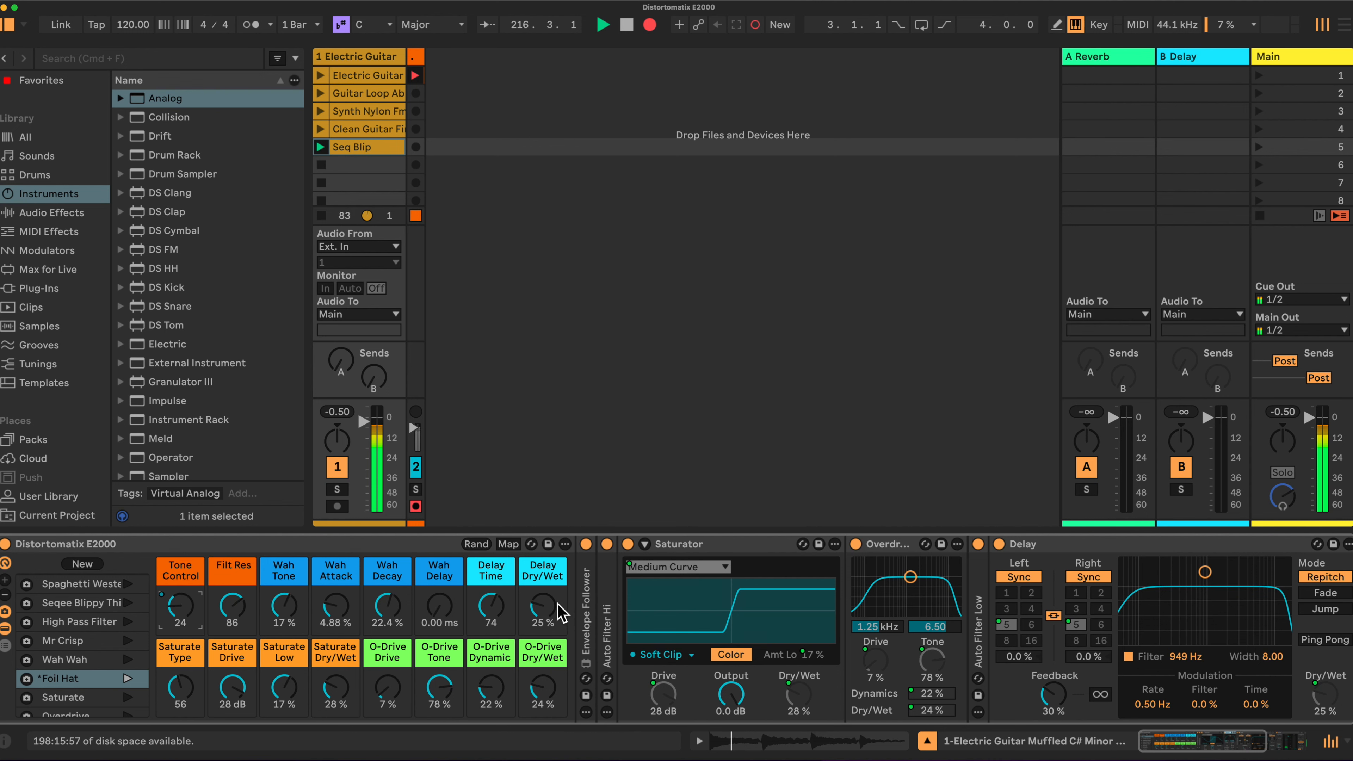
{"action": "left_click_drag", "start_coordinate": [542, 605], "coordinate": [543, 640]}
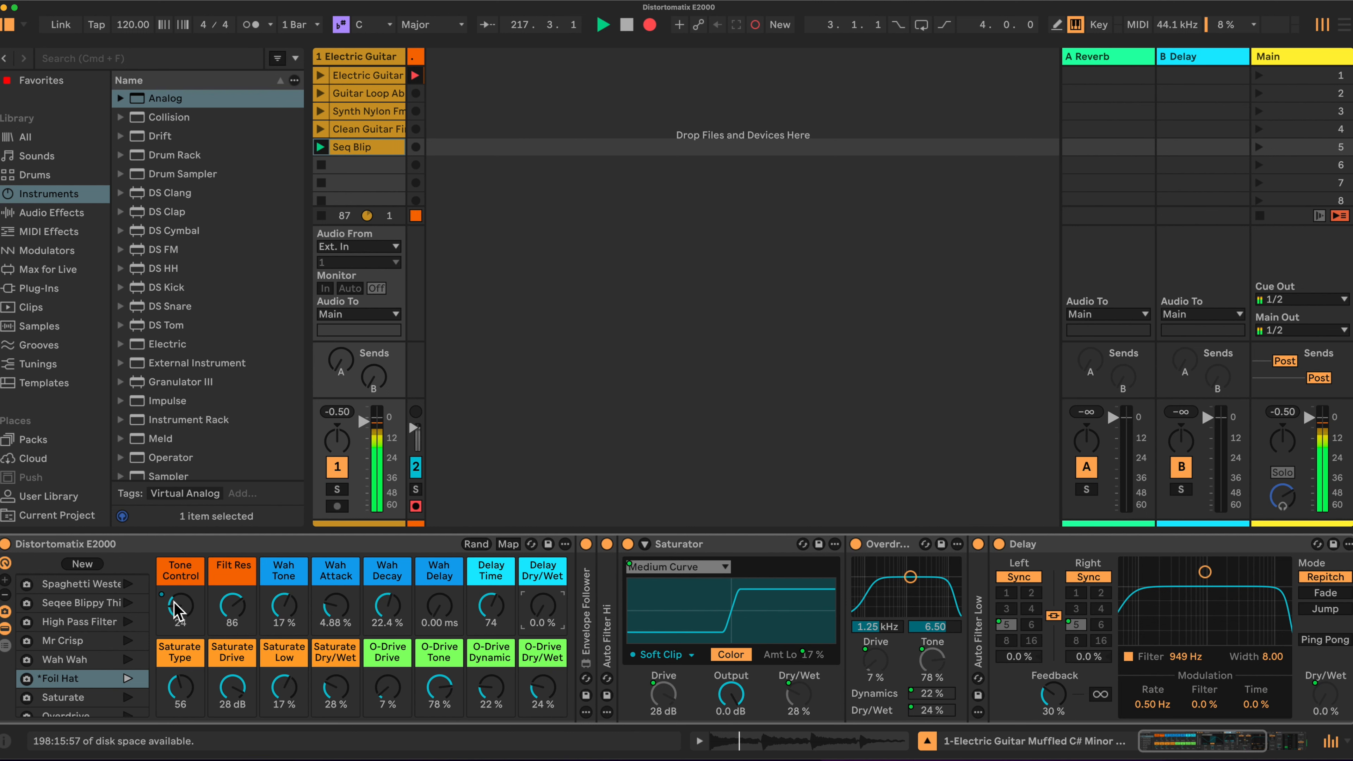
Audition the Saturate variation, recall Old Tape instead, and set its Tone Control to 41 and Filt Res to 50
{"action": "left_click", "coordinate": [77, 712]}
{"action": "scroll", "coordinate": [88, 682], "scroll_direction": "down", "scroll_amount": 2}
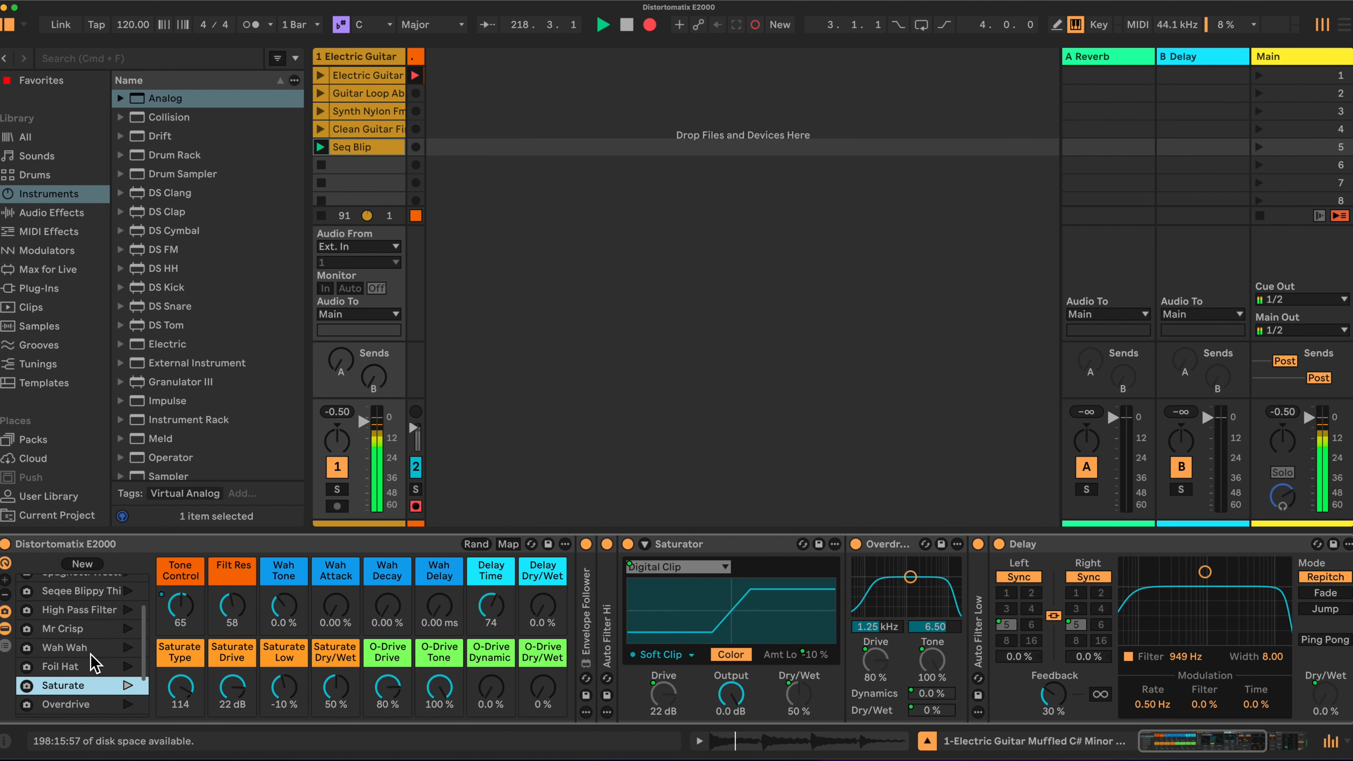
{"action": "left_click", "coordinate": [81, 670]}
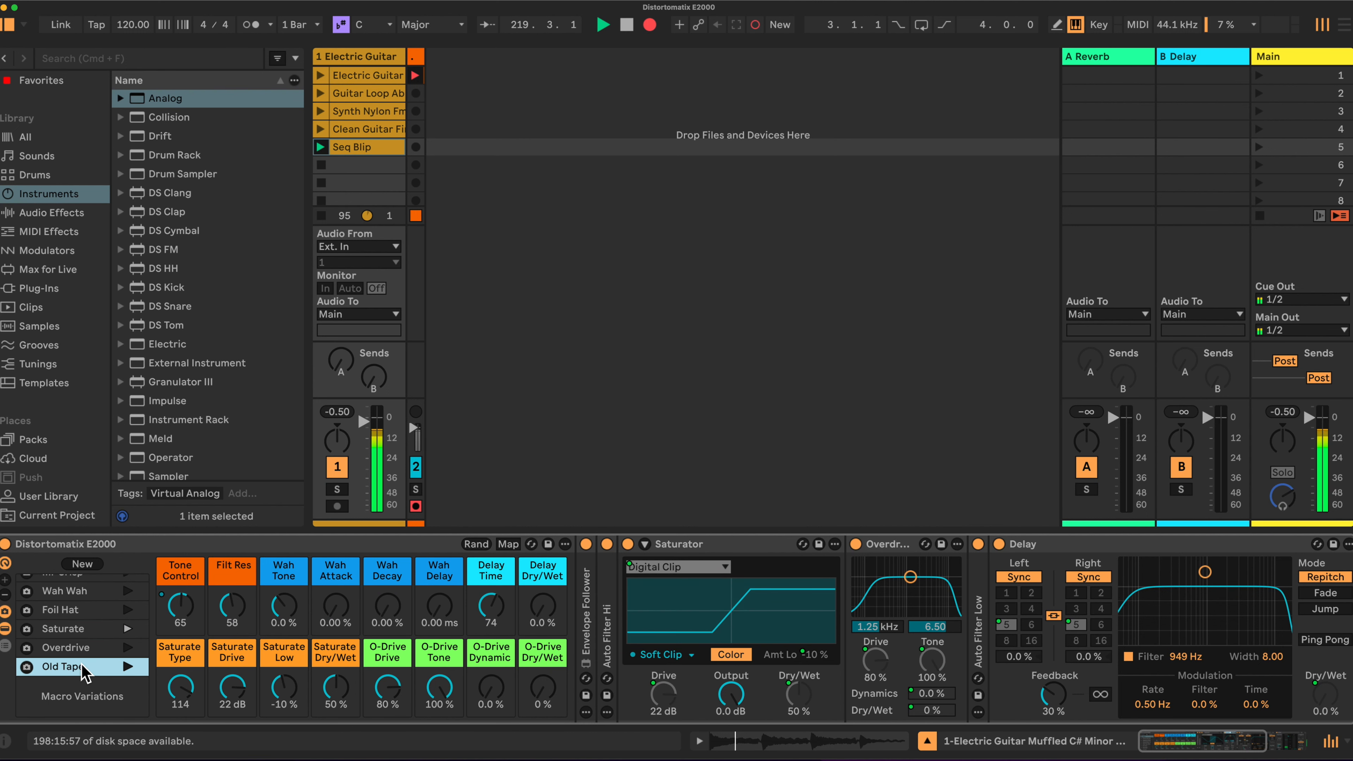
{"action": "scroll", "coordinate": [80, 656], "scroll_direction": "up", "scroll_amount": 1}
{"action": "left_click_drag", "start_coordinate": [180, 605], "coordinate": [181, 618]}
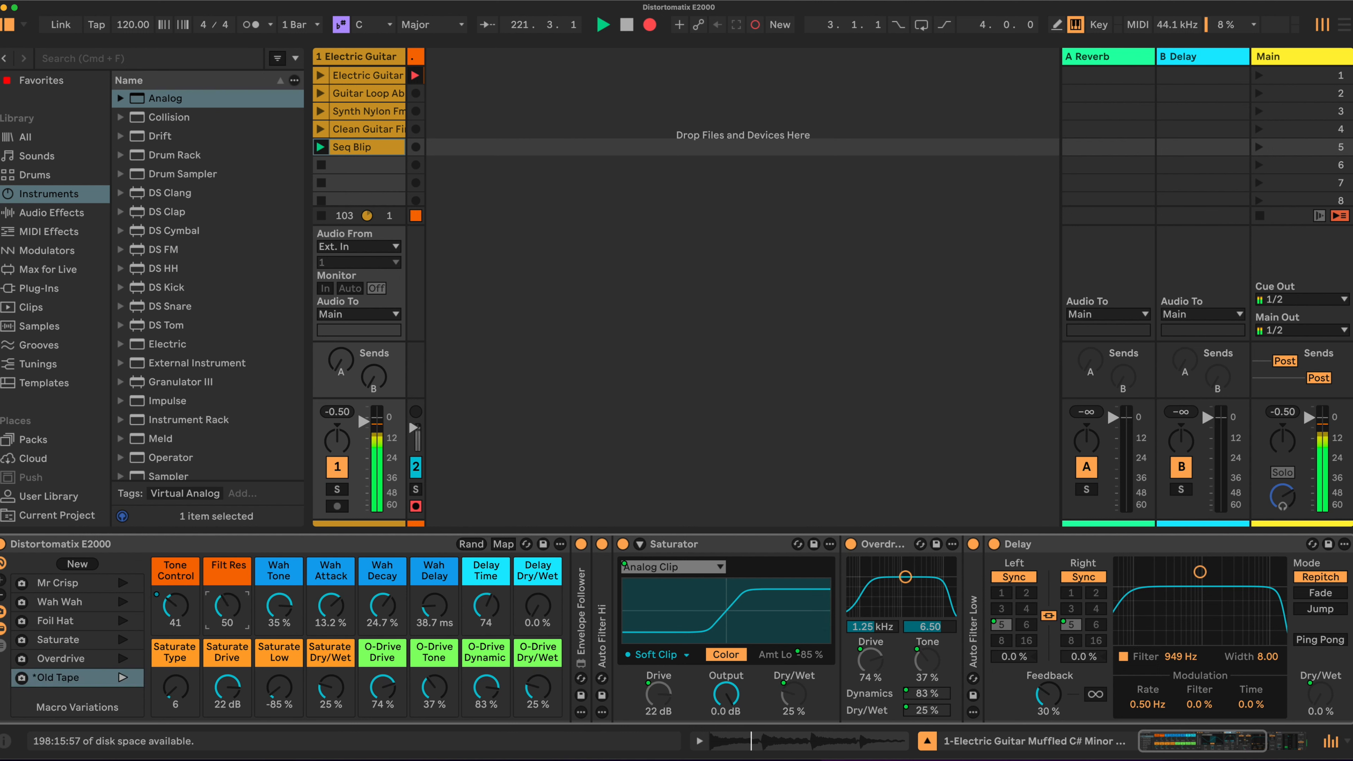
Set Saturate Drive to 18 dB, Saturate Low to -18 %, O-Drive Dynamic to 0.0 %, O-Drive Tone to 41 % and Filt Res to 86
{"action": "left_click_drag", "start_coordinate": [234, 679], "coordinate": [266, 647]}
{"action": "left_click_drag", "start_coordinate": [493, 713], "coordinate": [492, 751]}
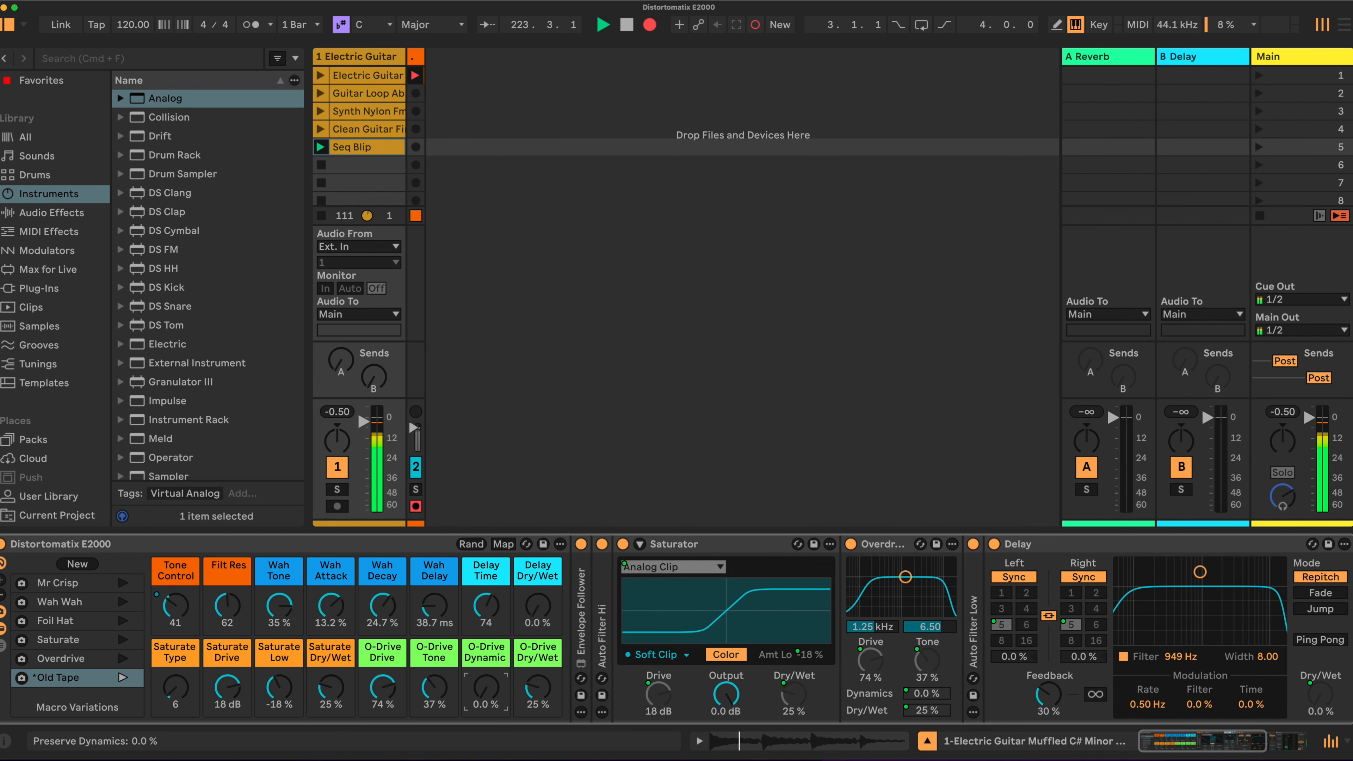
{"action": "left_click_drag", "start_coordinate": [440, 683], "coordinate": [440, 666]}
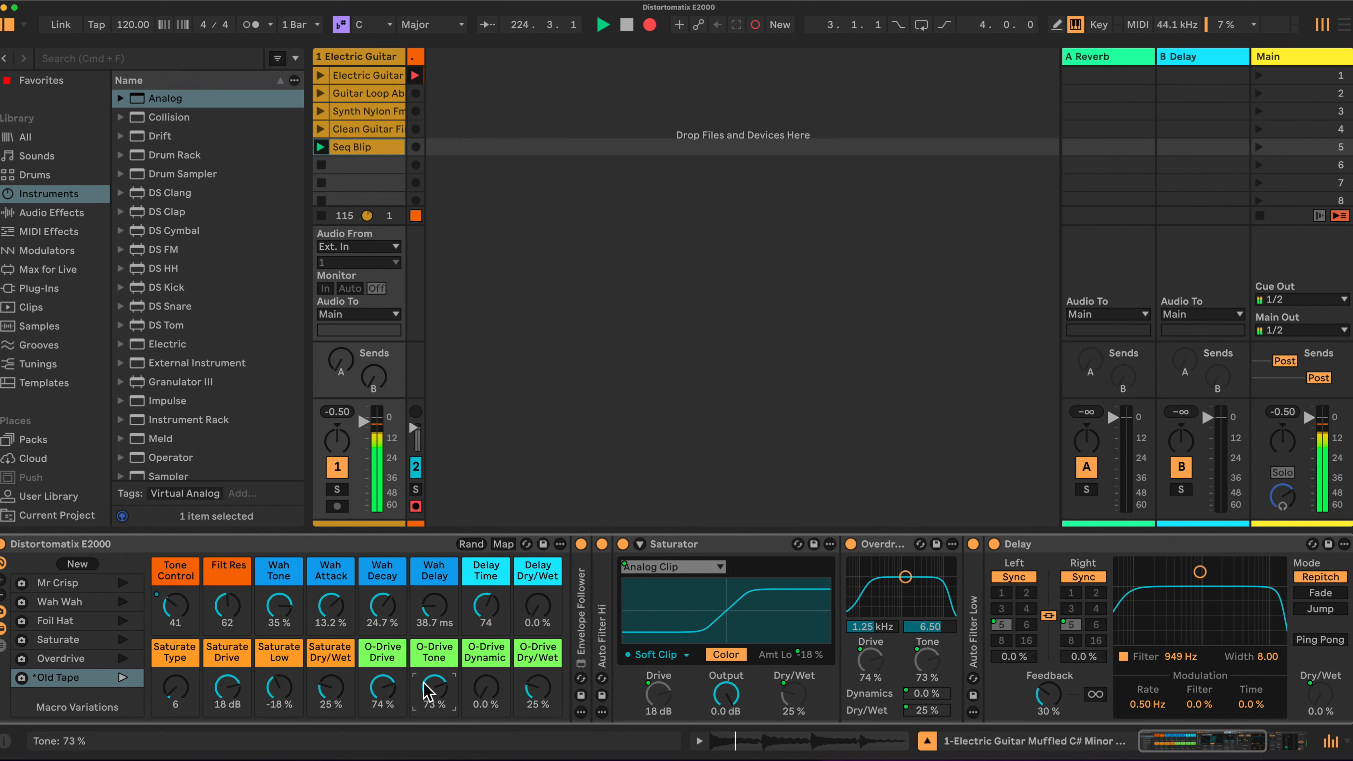
{"action": "left_click_drag", "start_coordinate": [434, 688], "coordinate": [445, 759]}
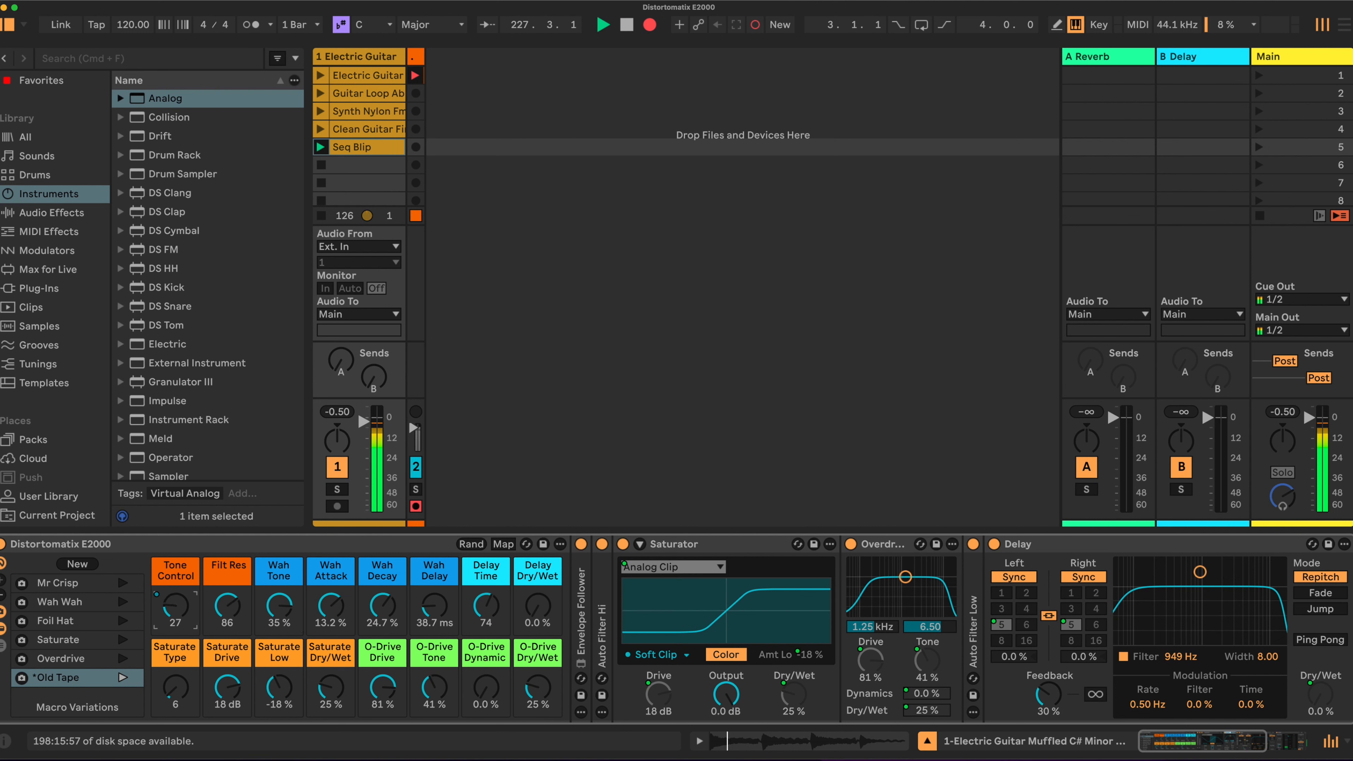
Launch the Electric Guitar clip with Tone Control at 54 and bypass and re-enable the rack to compare the sound
{"action": "left_click", "coordinate": [320, 76]}
{"action": "left_click_drag", "start_coordinate": [175, 606], "coordinate": [175, 575]}
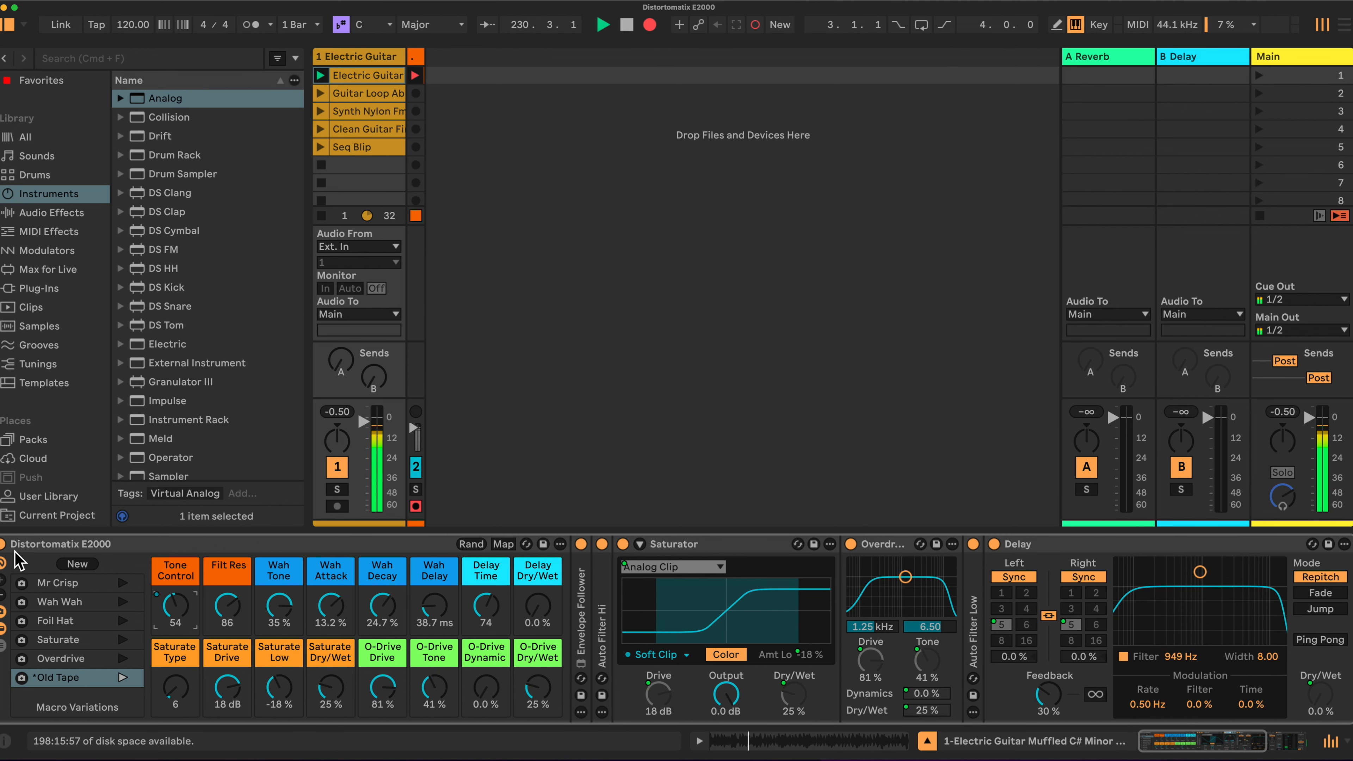
{"action": "left_click", "coordinate": [4, 545]}
{"action": "left_click", "coordinate": [5, 544]}
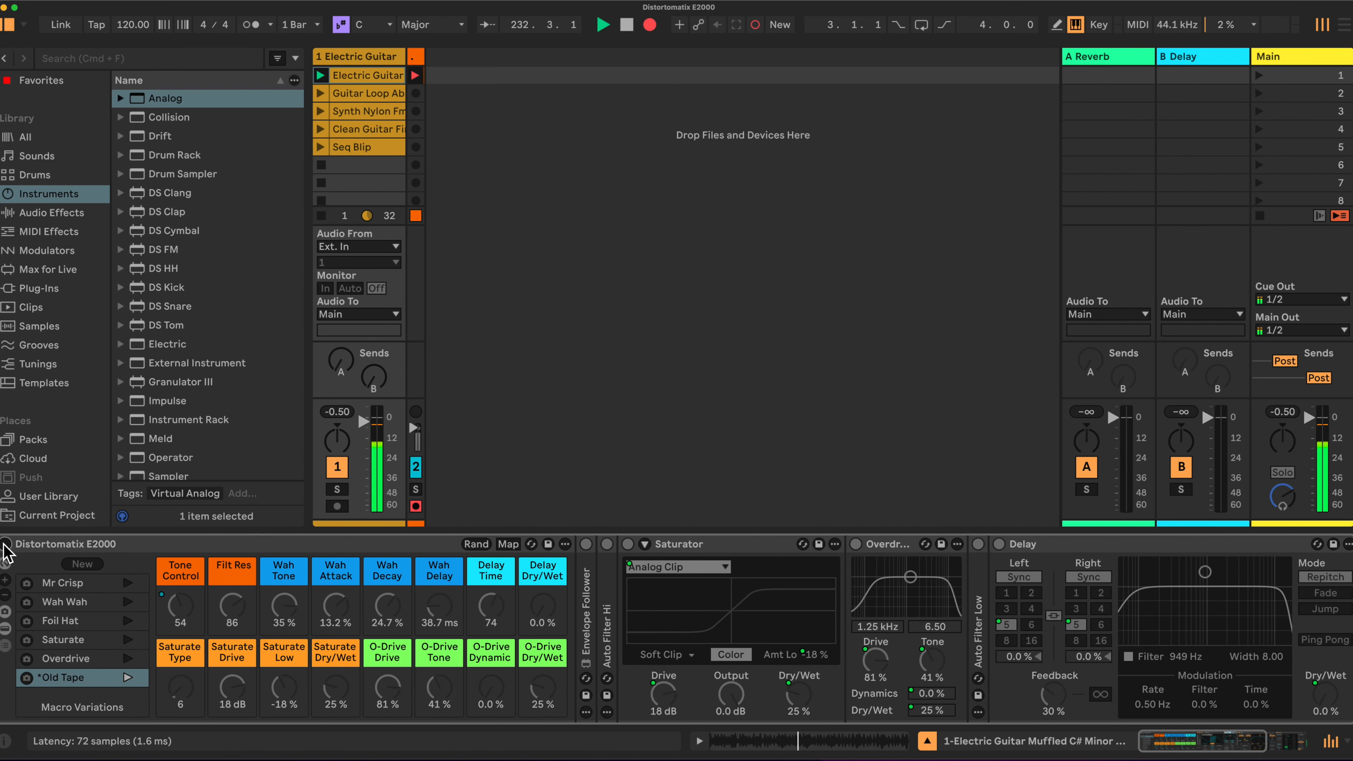
{"action": "left_click", "coordinate": [5, 544]}
Set Filt Res to 79, Wah Tone to 7.8 %, Wah Attack to 4.88 %, Wah Decay to 20.2 % and Wah Delay to 14.2 ms
{"action": "left_click_drag", "start_coordinate": [172, 607], "coordinate": [216, 597]}
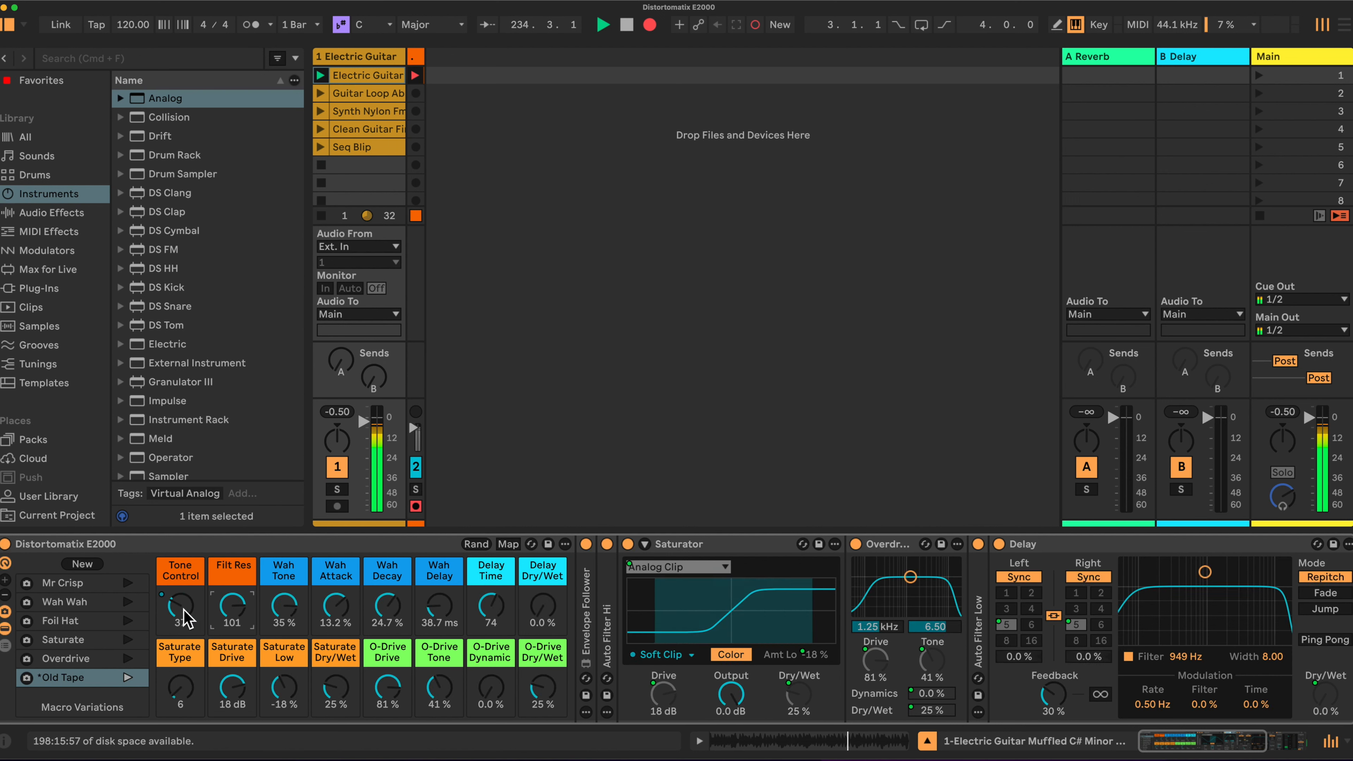
{"action": "left_click_drag", "start_coordinate": [389, 612], "coordinate": [389, 639]}
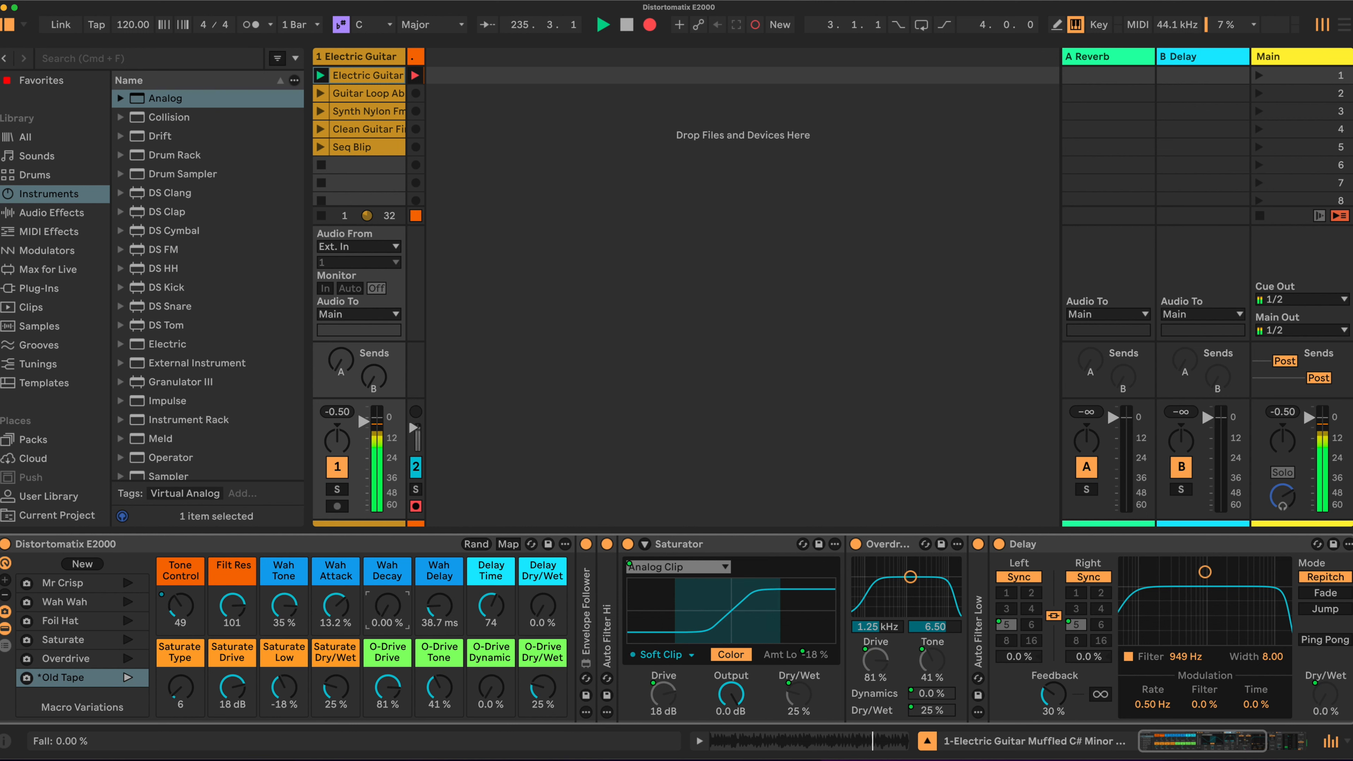
{"action": "left_click_drag", "start_coordinate": [329, 600], "coordinate": [438, 621]}
{"action": "left_click_drag", "start_coordinate": [336, 606], "coordinate": [182, 624]}
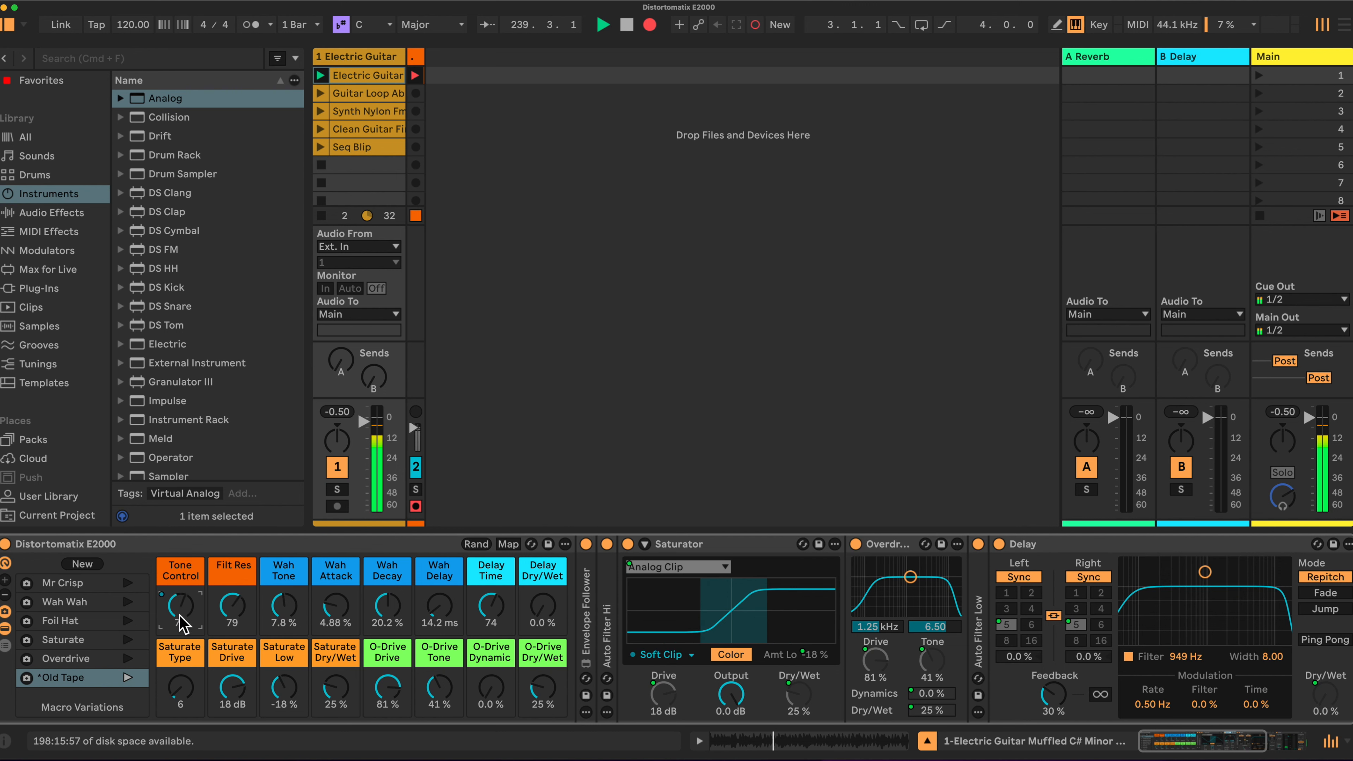
Try Saturate Drive at 3.1 dB and Saturate Low at -48 %, and recall the Mr Crisp variation
{"action": "left_click_drag", "start_coordinate": [237, 692], "coordinate": [284, 705]}
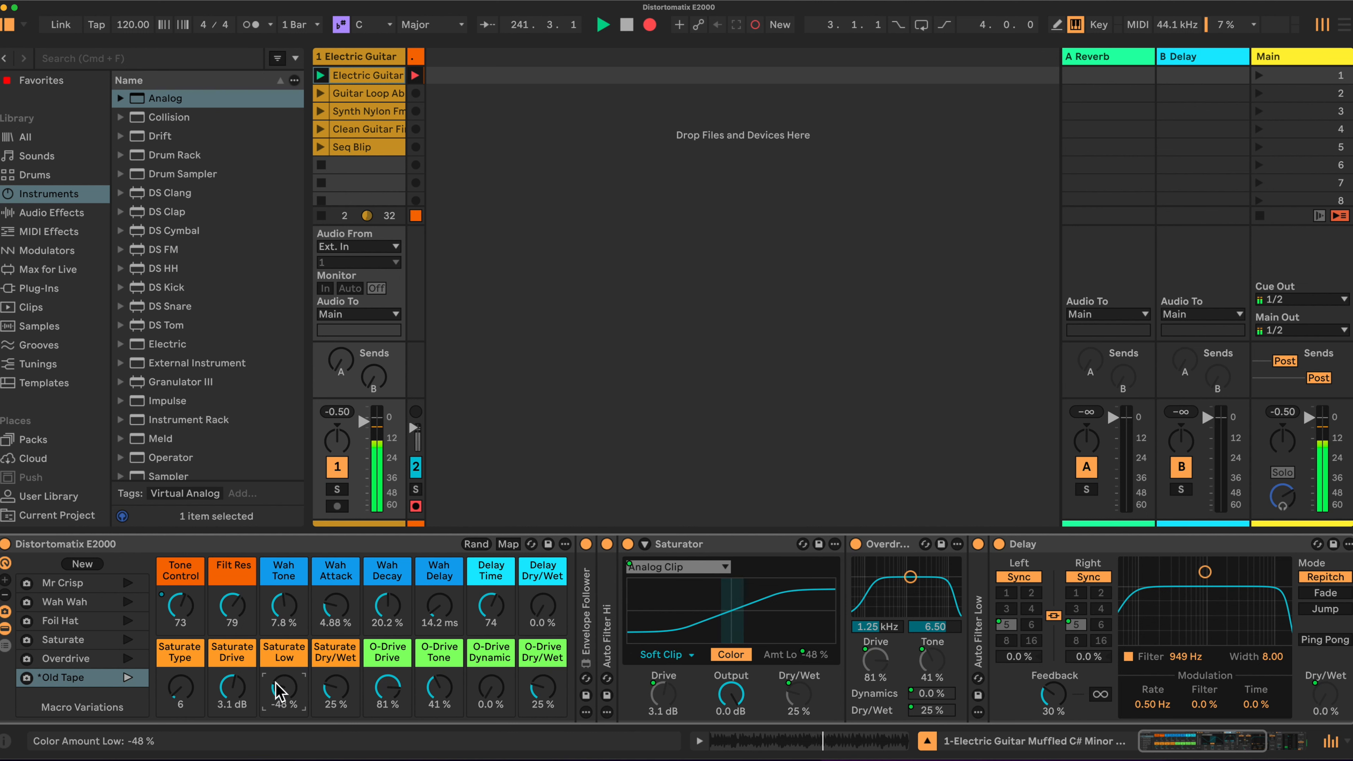
{"action": "left_click_drag", "start_coordinate": [186, 607], "coordinate": [212, 591]}
{"action": "left_click", "coordinate": [92, 585]}
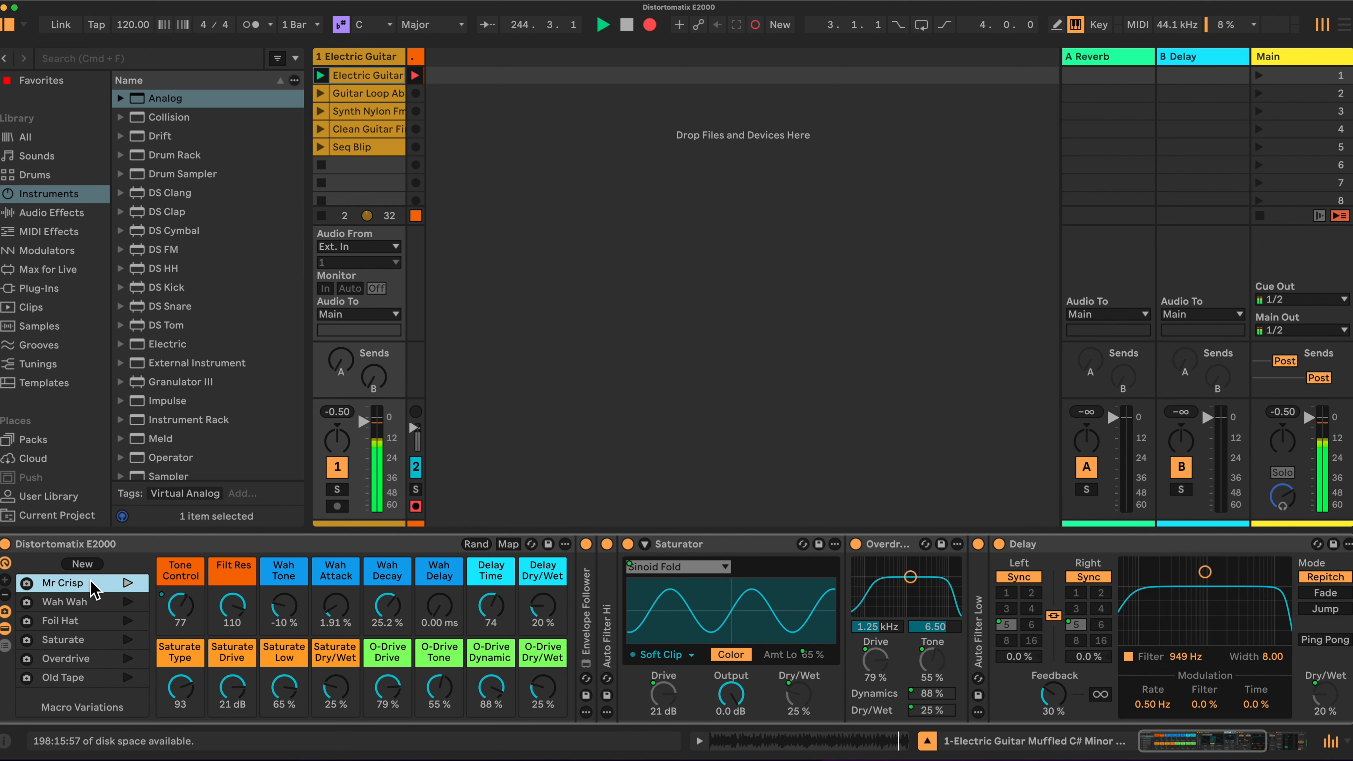
Reduce the Distortomatix E2000-1 rack to ten macros, restore all 16, and hide and show its macro controls
{"action": "scroll", "coordinate": [91, 586], "scroll_direction": "up", "scroll_amount": 3}
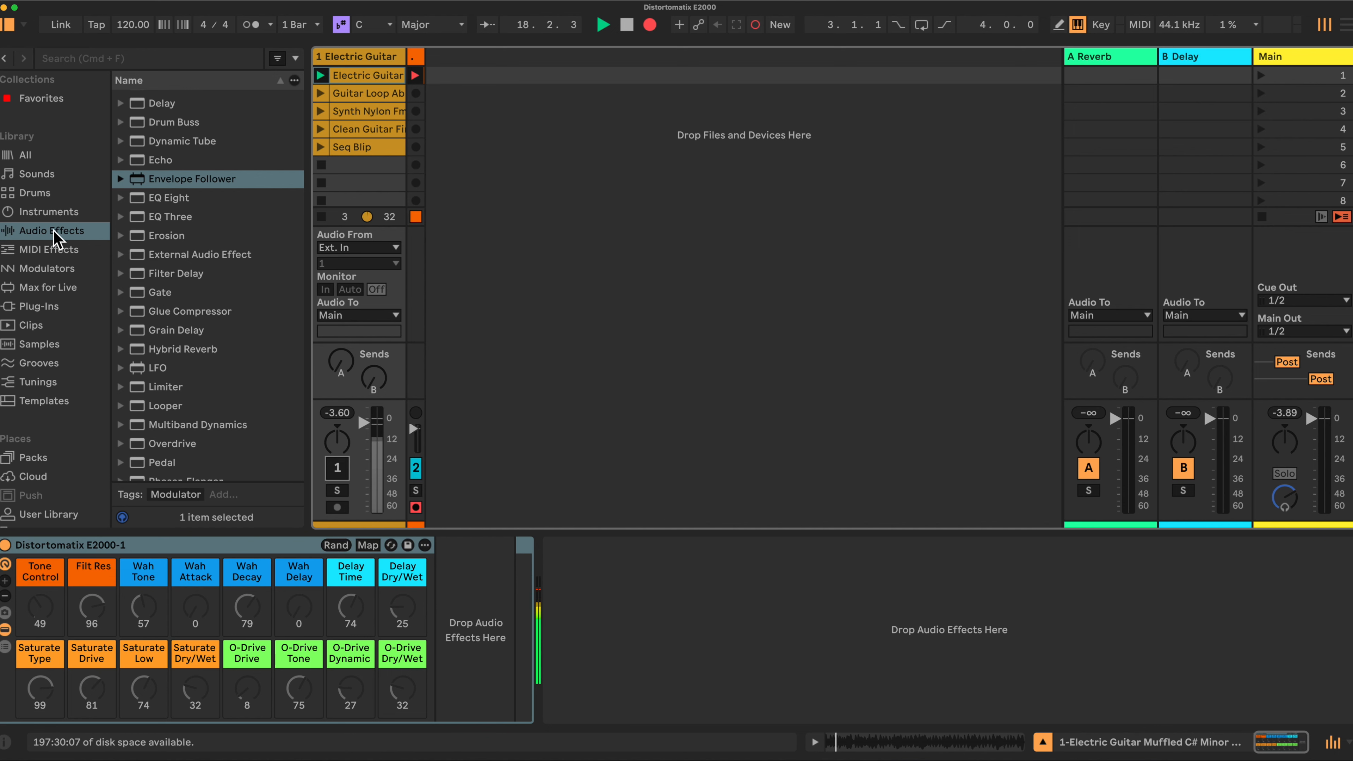
{"action": "scroll", "coordinate": [233, 244], "scroll_direction": "up", "scroll_amount": 5}
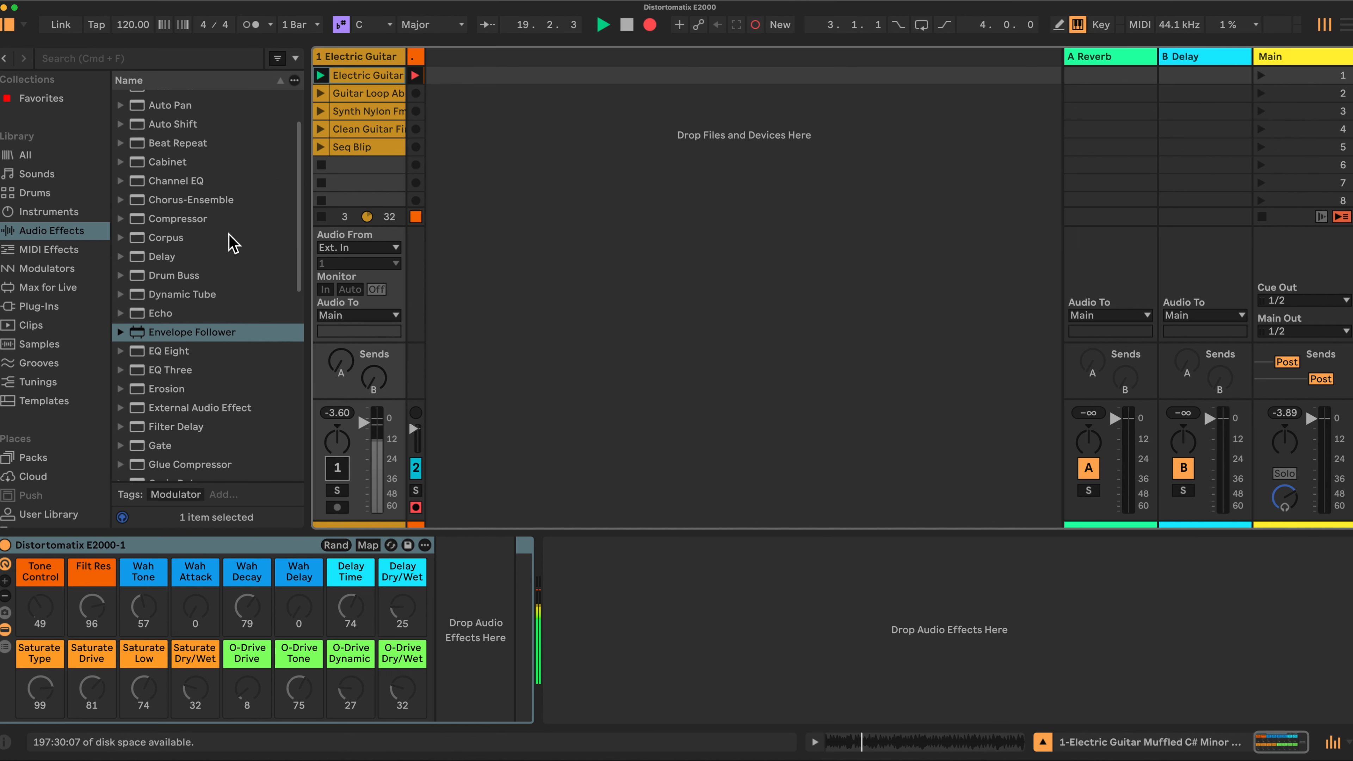
{"action": "scroll", "coordinate": [232, 243], "scroll_direction": "up", "scroll_amount": 2}
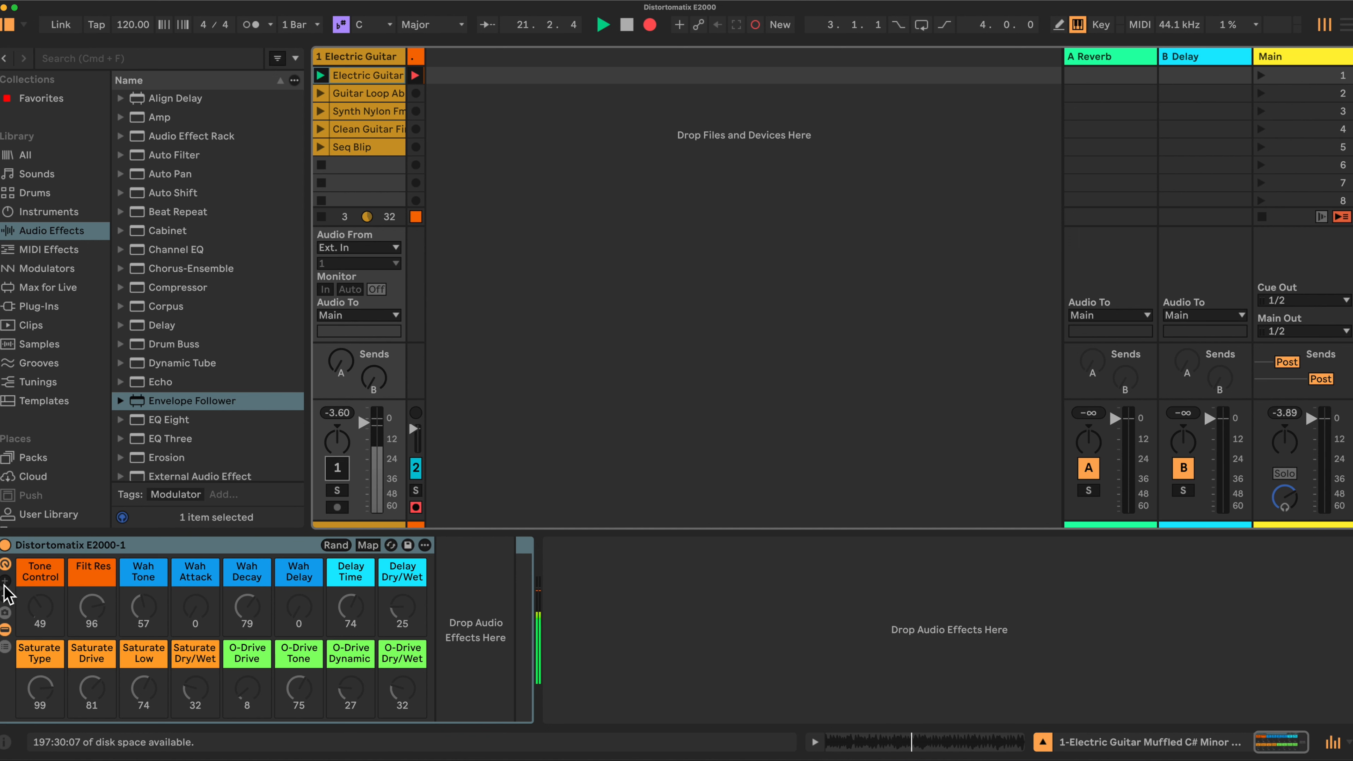
{"action": "left_click", "coordinate": [4, 596]}
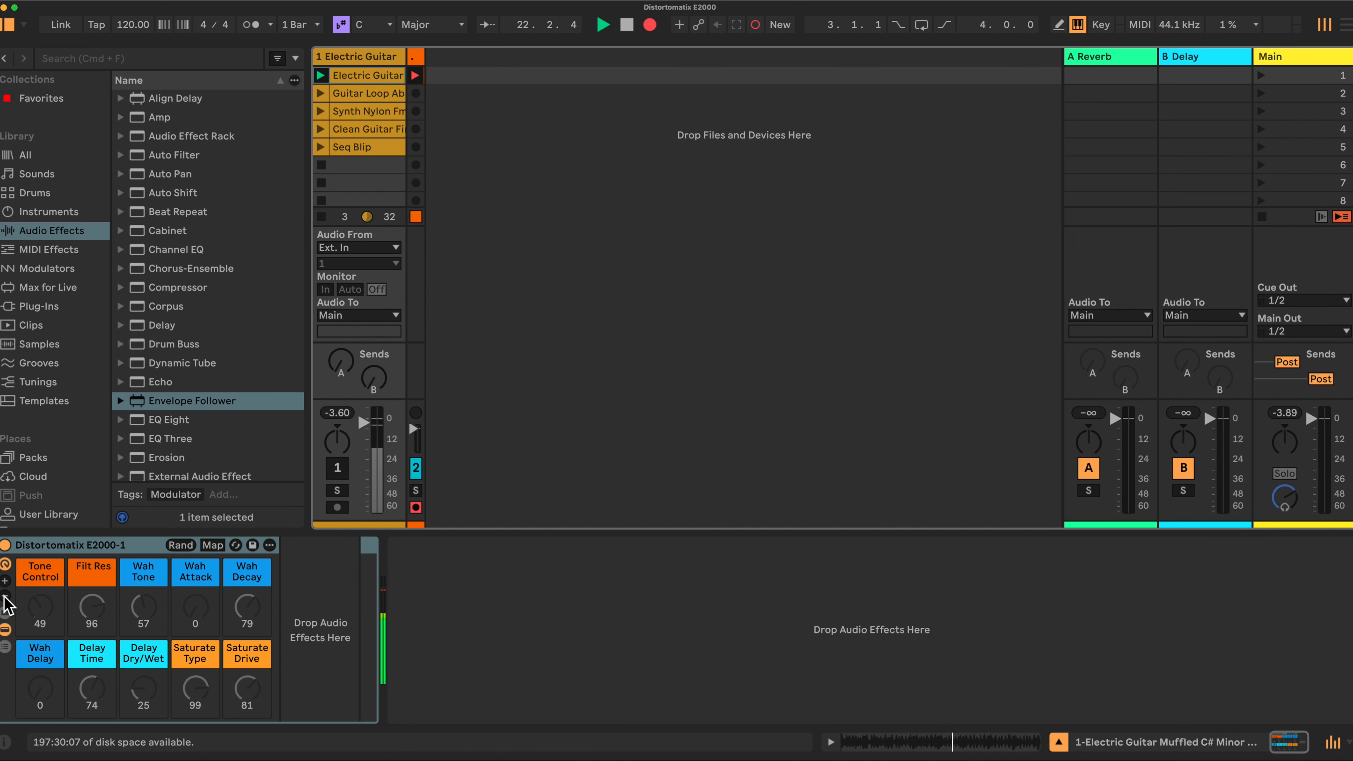
{"action": "left_click", "coordinate": [5, 582]}
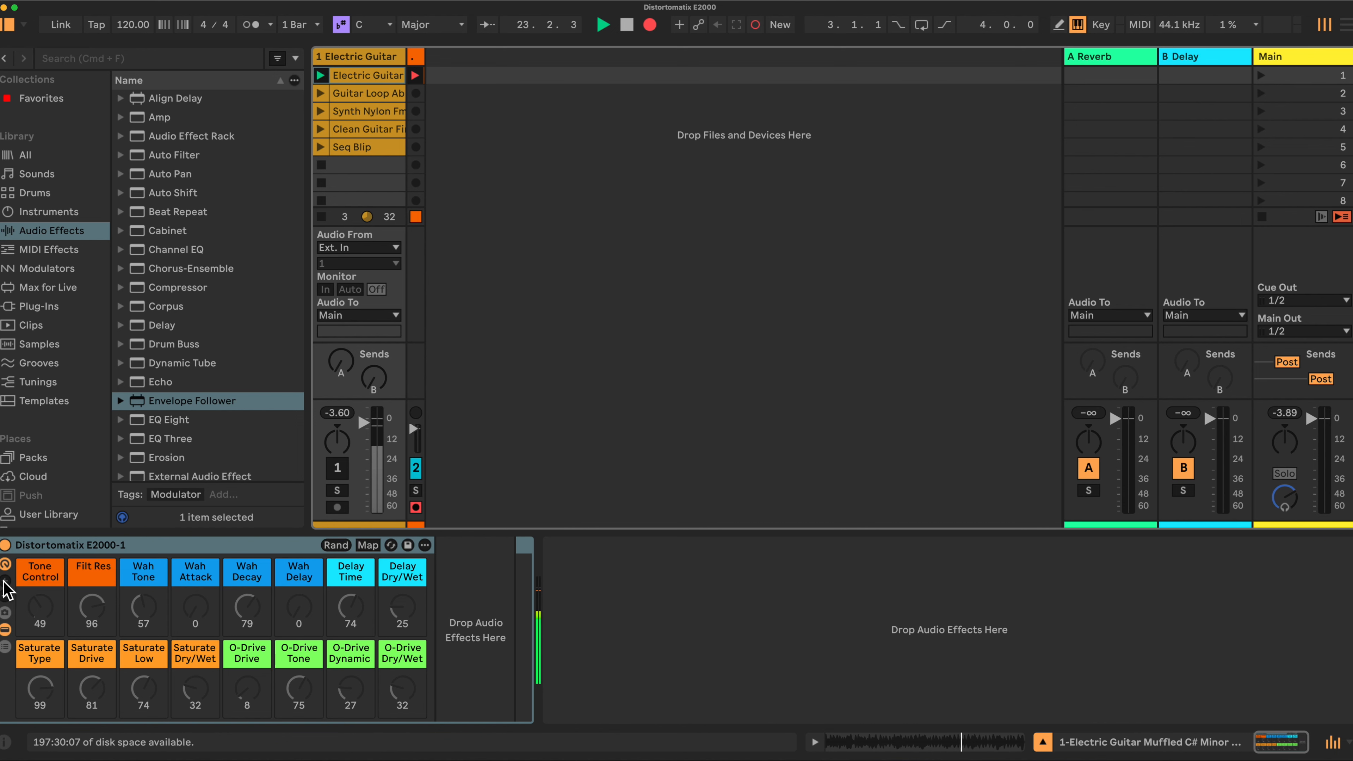
{"action": "left_click", "coordinate": [5, 566]}
{"action": "left_click", "coordinate": [5, 565]}
Add an Envelope Follower, Auto Filter, Saturator and Overdrive, in that order, inside the Distortomatix E2000-1 rack
{"action": "left_click_drag", "start_coordinate": [187, 408], "coordinate": [455, 610]}
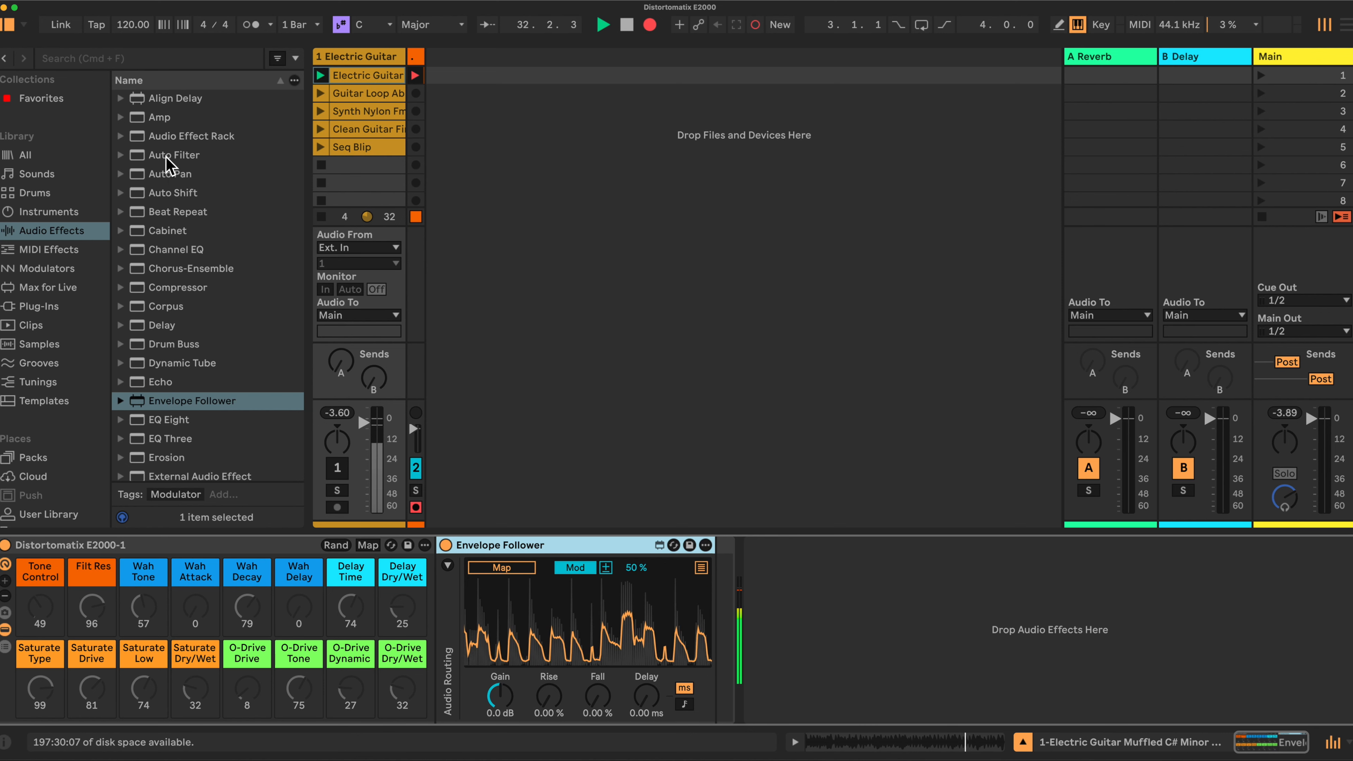
{"action": "left_click_drag", "start_coordinate": [163, 155], "coordinate": [708, 608]}
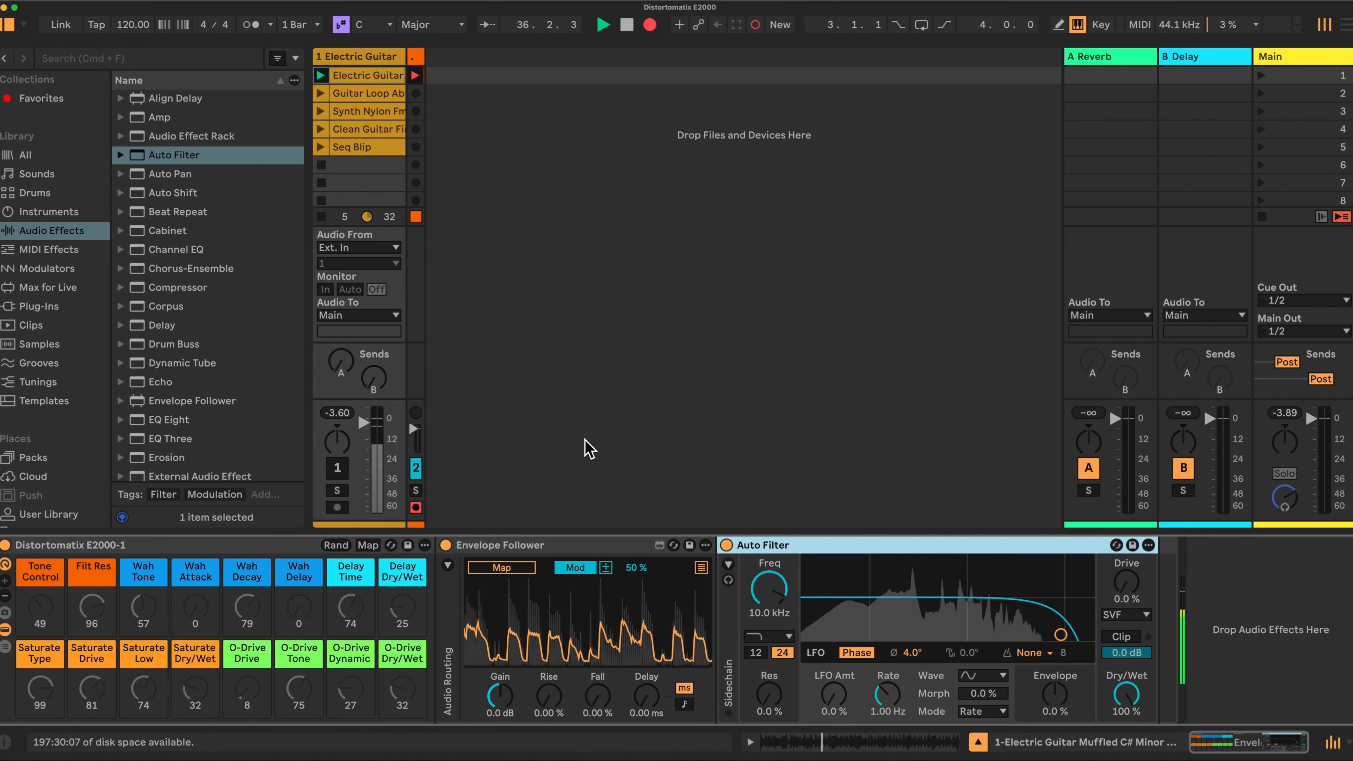
{"action": "scroll", "coordinate": [205, 295], "scroll_direction": "down", "scroll_amount": 10}
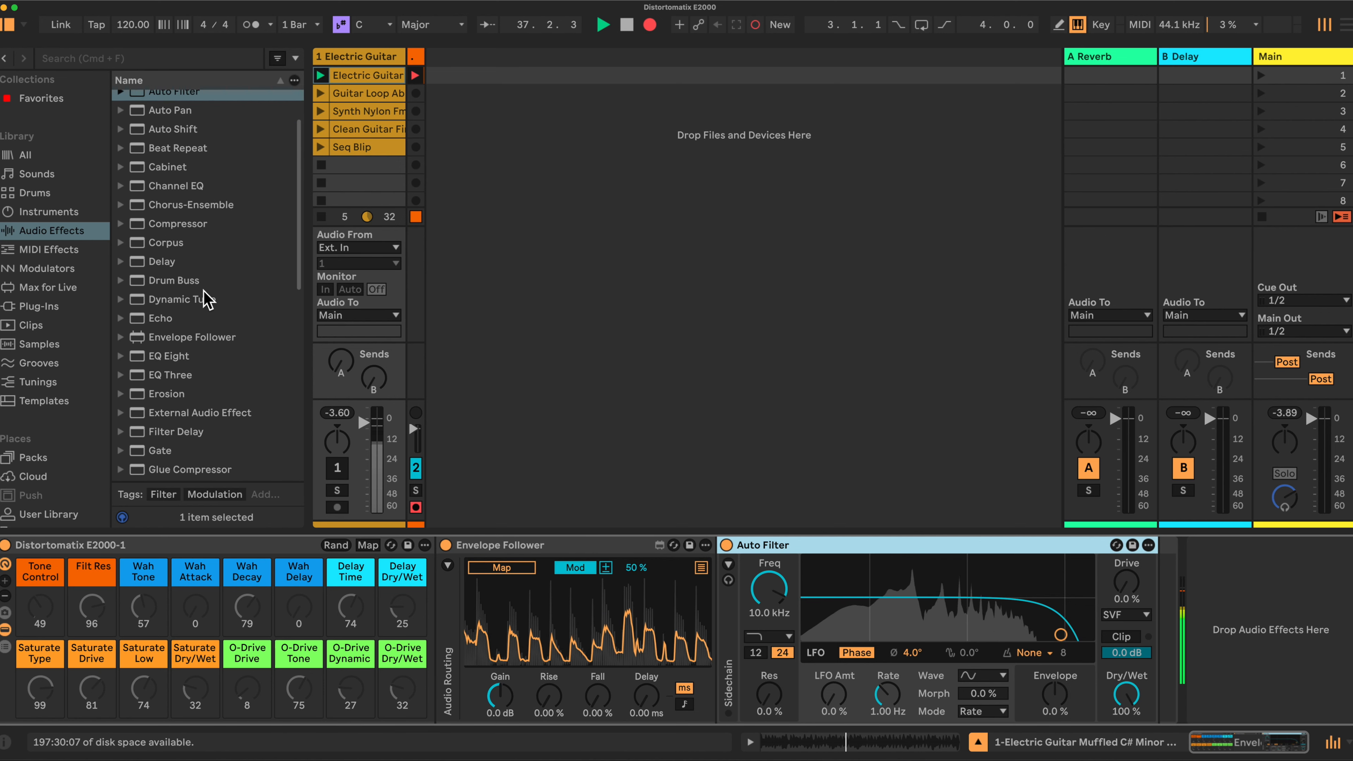
{"action": "scroll", "coordinate": [205, 299], "scroll_direction": "down", "scroll_amount": 6}
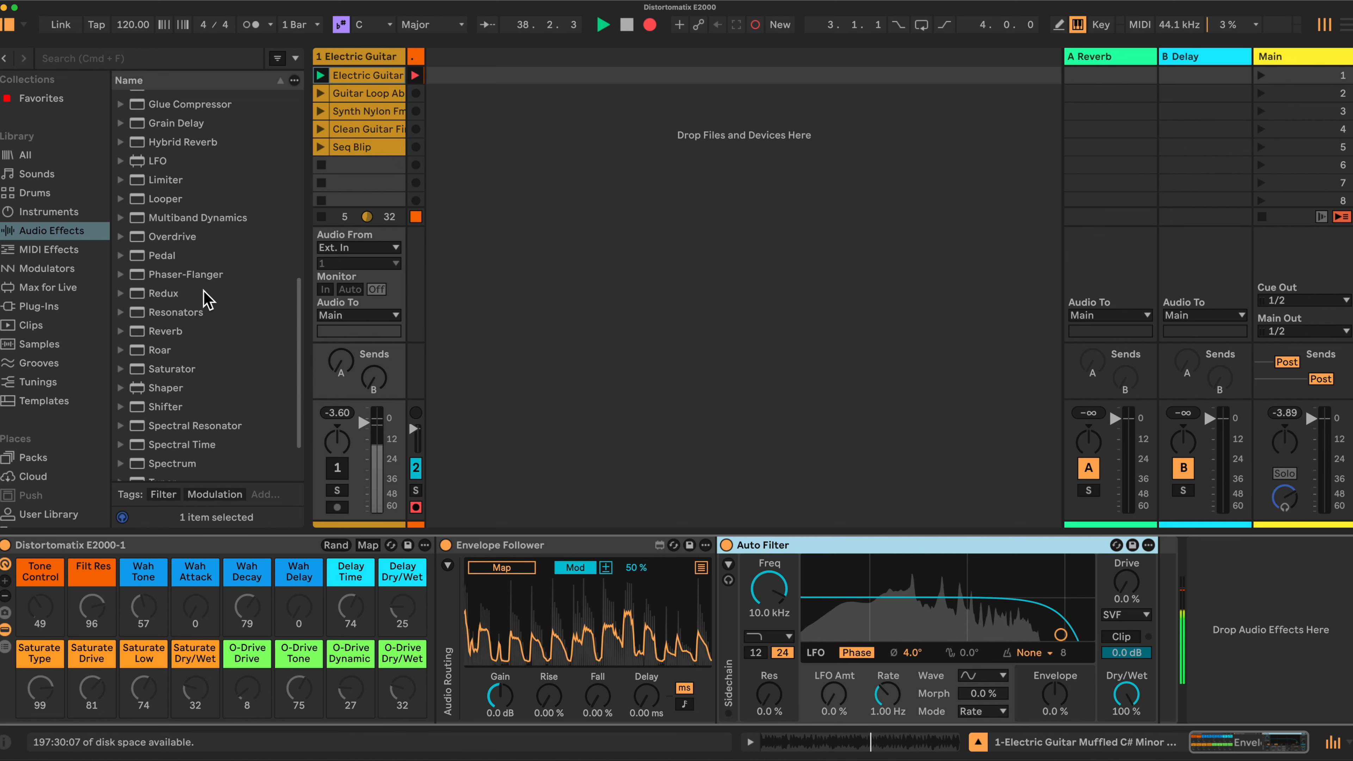
{"action": "left_click_drag", "start_coordinate": [171, 369], "coordinate": [1163, 596]}
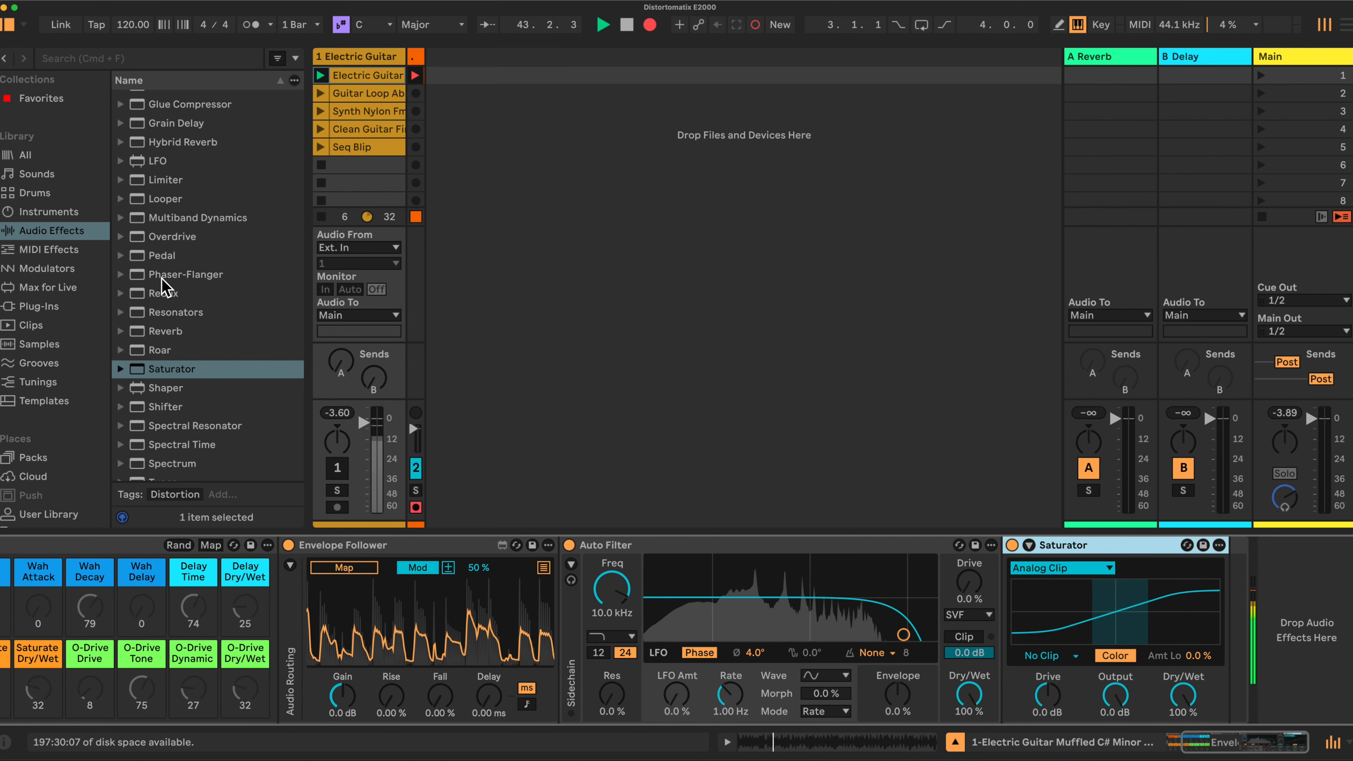
{"action": "mouse_move", "coordinate": [166, 238]}
{"action": "left_mouse_down"}
{"action": "mouse_move", "coordinate": [658, 393]}
{"action": "mouse_move", "coordinate": [1234, 606]}
{"action": "left_mouse_up"}
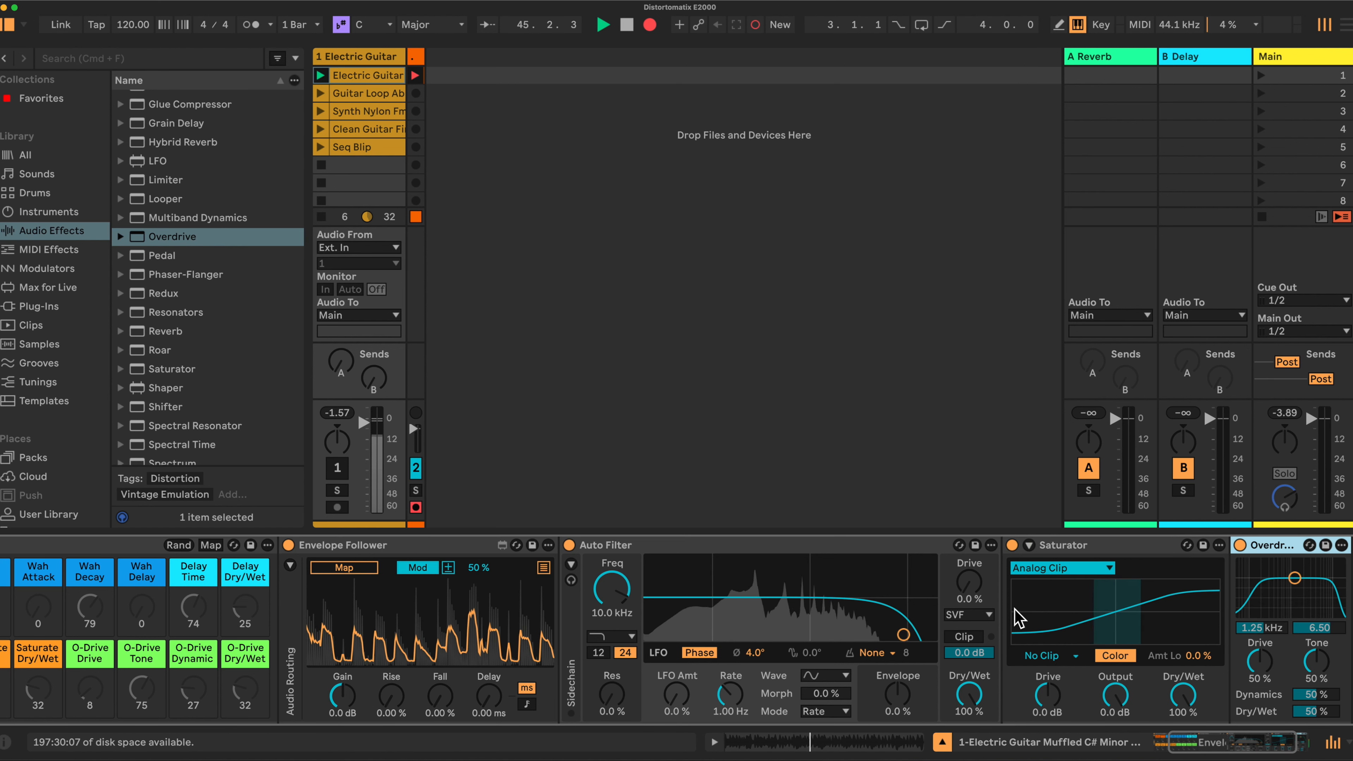
Add a second Auto Filter after the Overdrive, followed by a Delay, inside the rack
{"action": "scroll", "coordinate": [1068, 602], "scroll_direction": "right", "scroll_amount": 3}
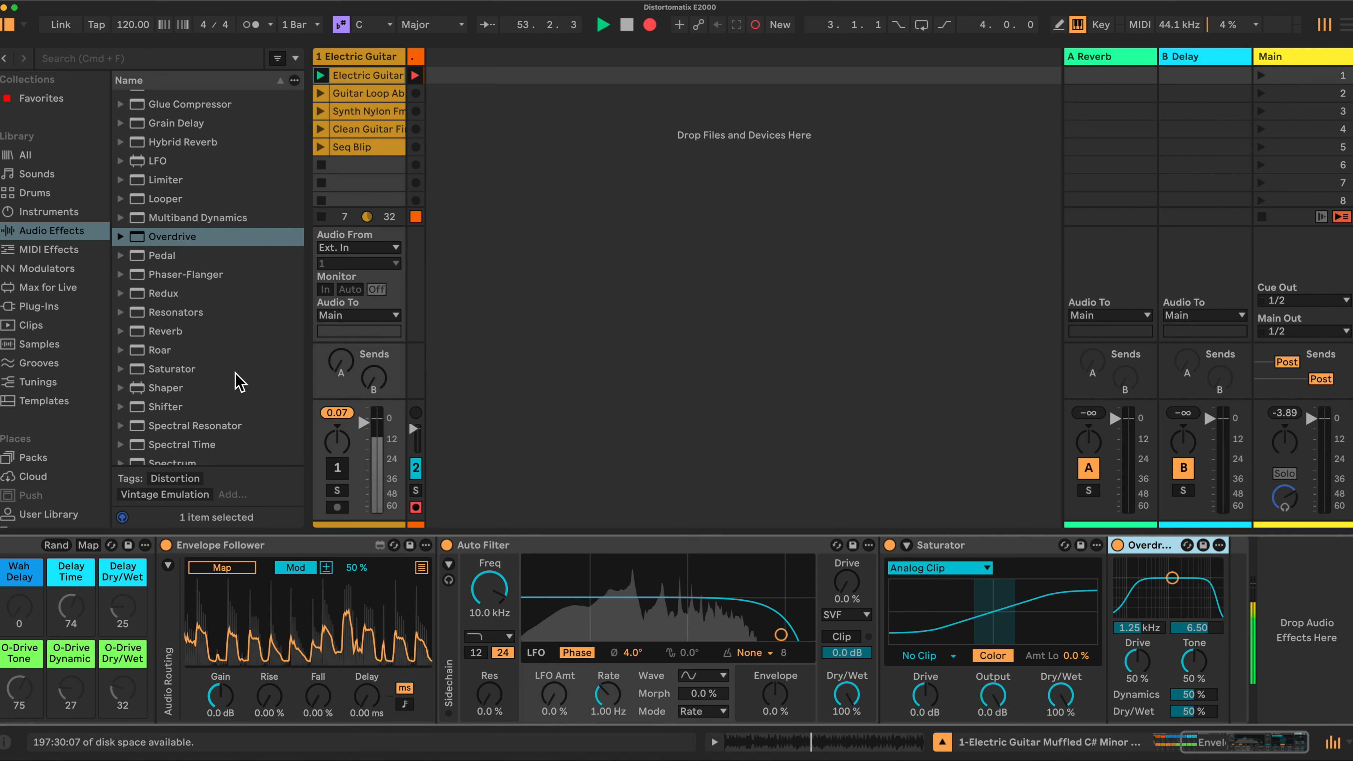
{"action": "scroll", "coordinate": [175, 202], "scroll_direction": "up", "scroll_amount": 15}
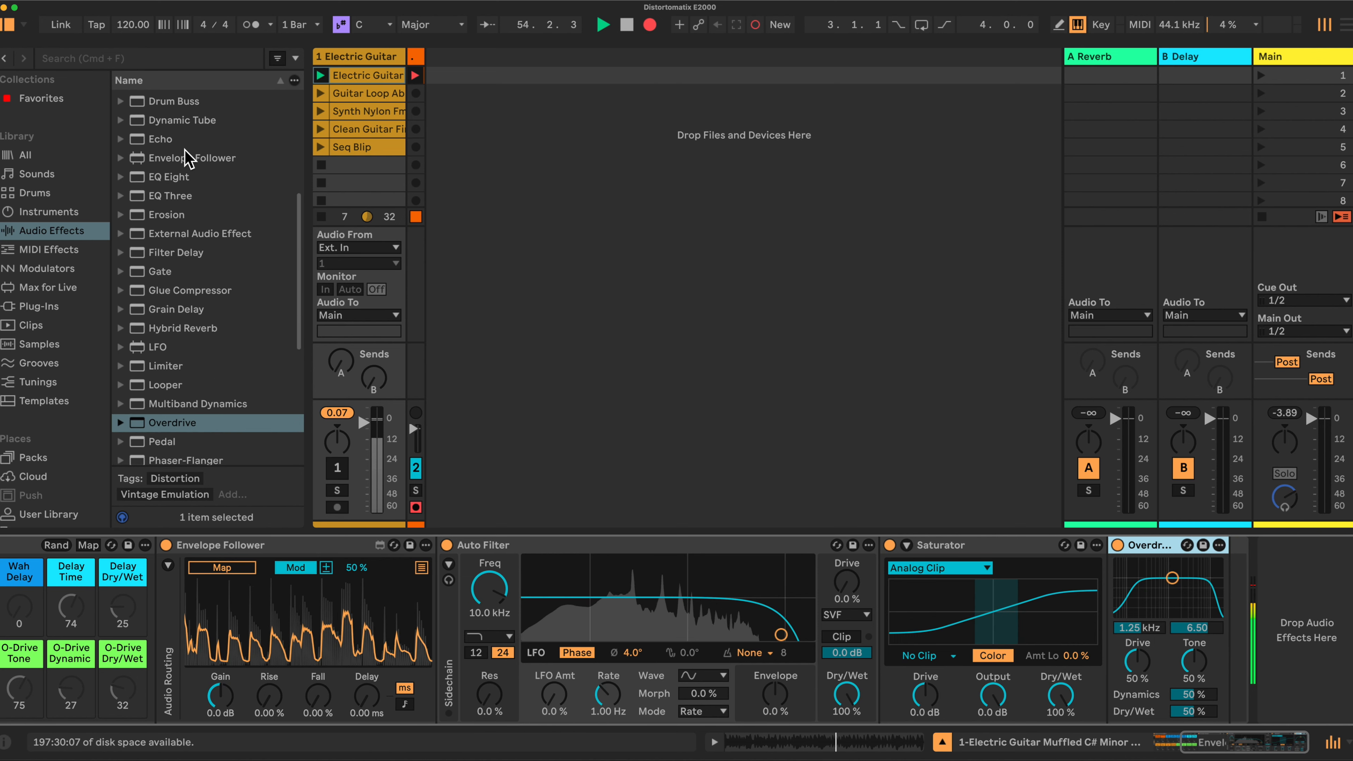
{"action": "left_click_drag", "start_coordinate": [172, 154], "coordinate": [1228, 593]}
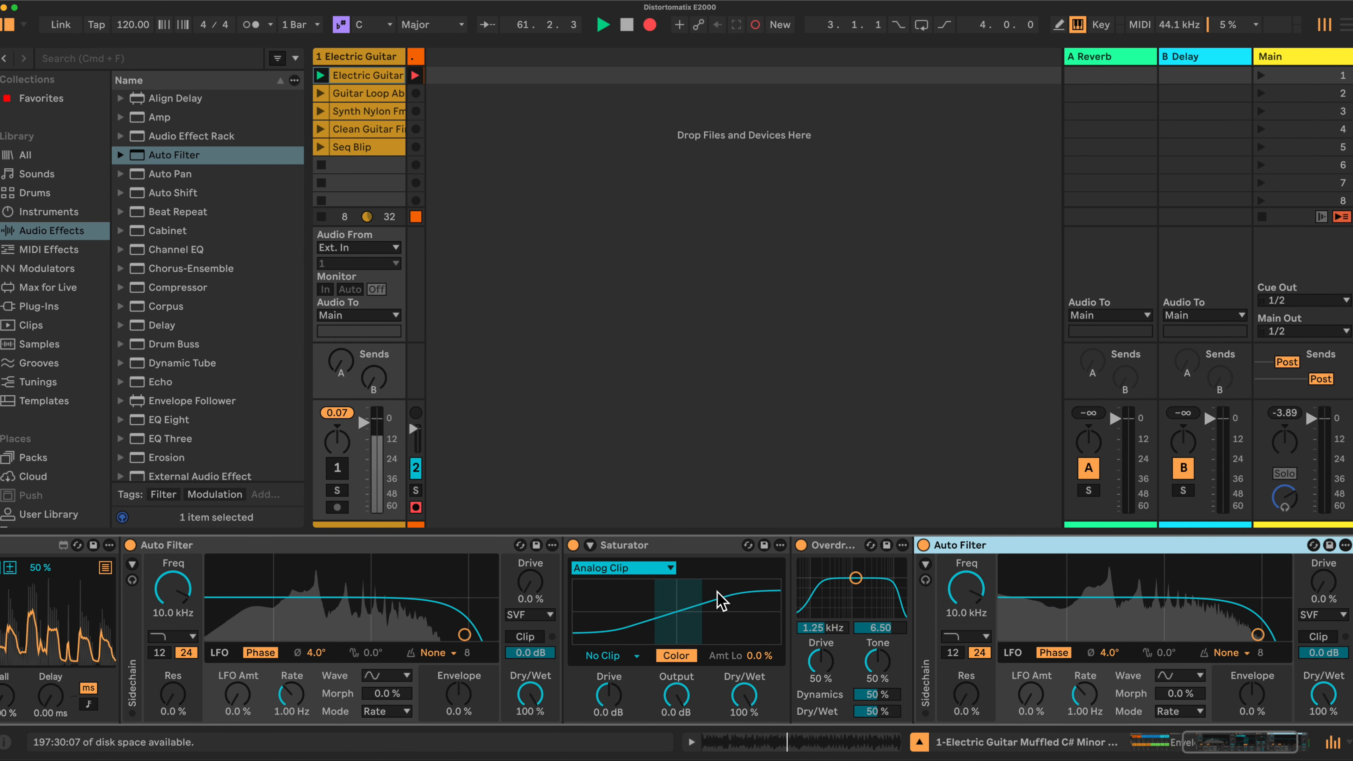
{"action": "scroll", "coordinate": [720, 600], "scroll_direction": "right", "scroll_amount": 5}
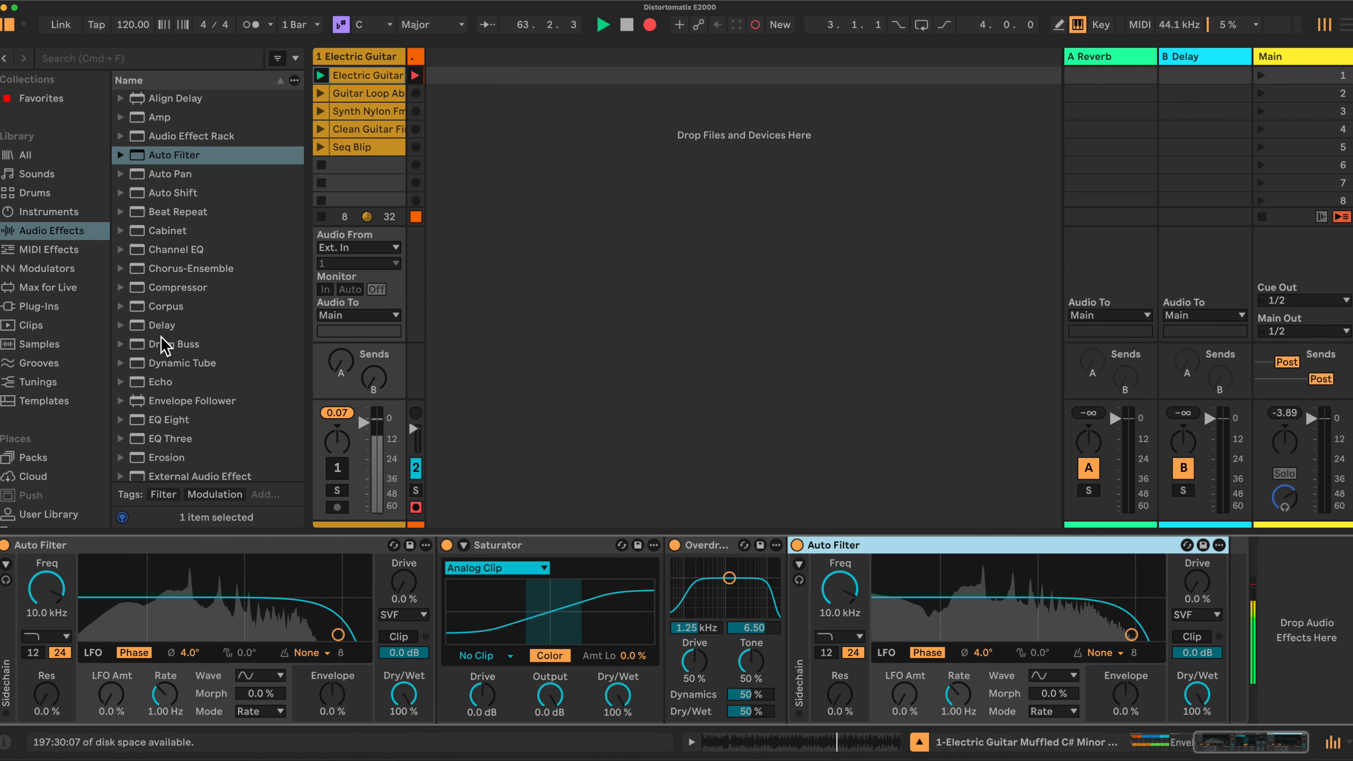
{"action": "left_click_drag", "start_coordinate": [160, 326], "coordinate": [1235, 595]}
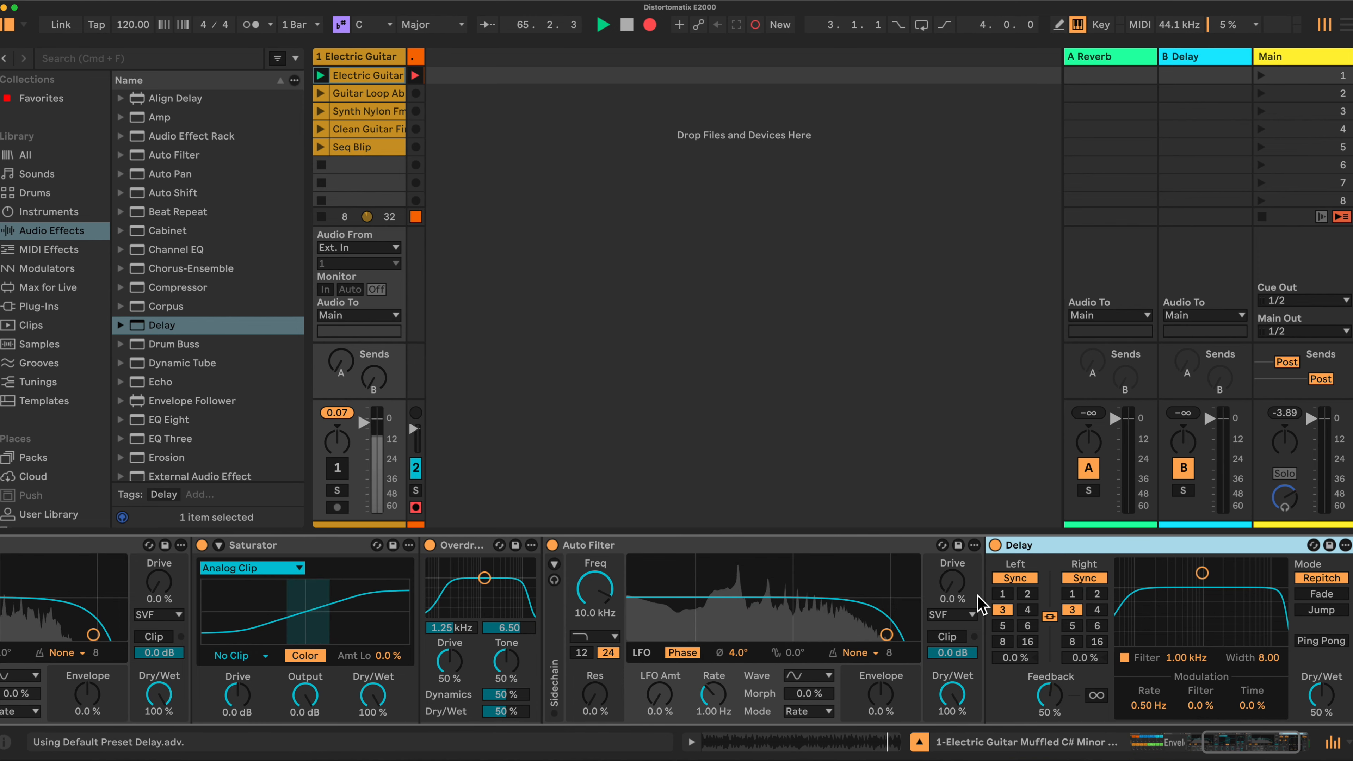
Add a Limiter at the end of the rack's chain and set its Input Gain to -6.0 dB
{"action": "scroll", "coordinate": [1000, 596], "scroll_direction": "right", "scroll_amount": 3}
{"action": "scroll", "coordinate": [187, 368], "scroll_direction": "down", "scroll_amount": 3}
{"action": "scroll", "coordinate": [186, 368], "scroll_direction": "down", "scroll_amount": 10}
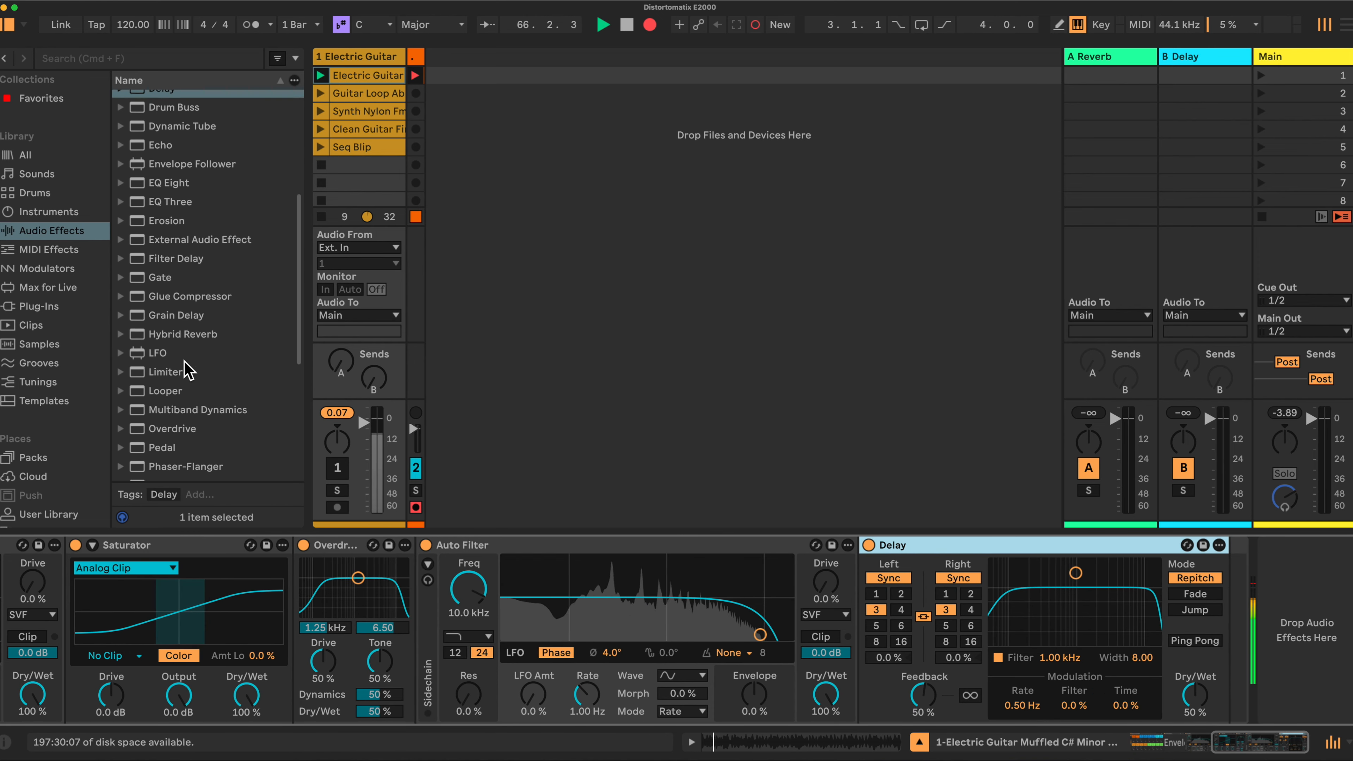
{"action": "left_click_drag", "start_coordinate": [161, 354], "coordinate": [1227, 591]}
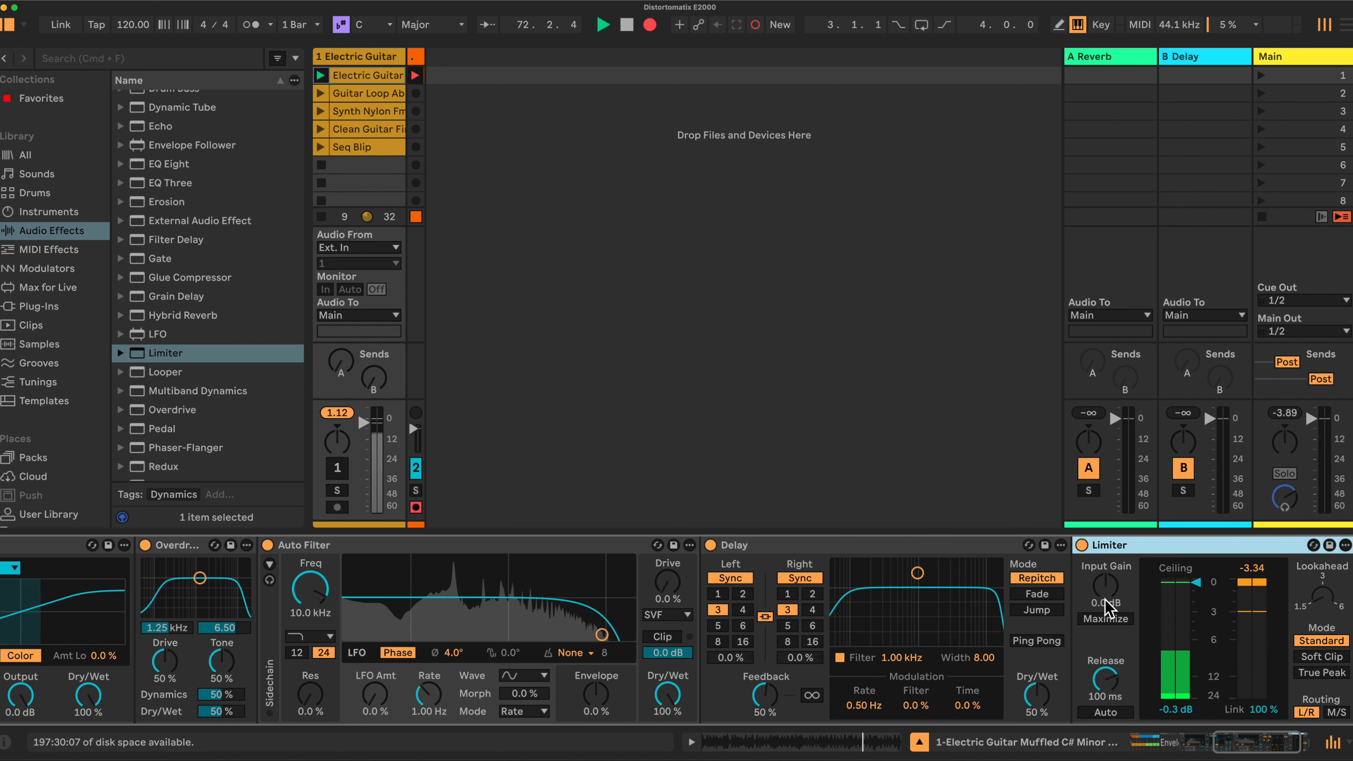
{"action": "left_click_drag", "start_coordinate": [1102, 588], "coordinate": [1102, 612]}
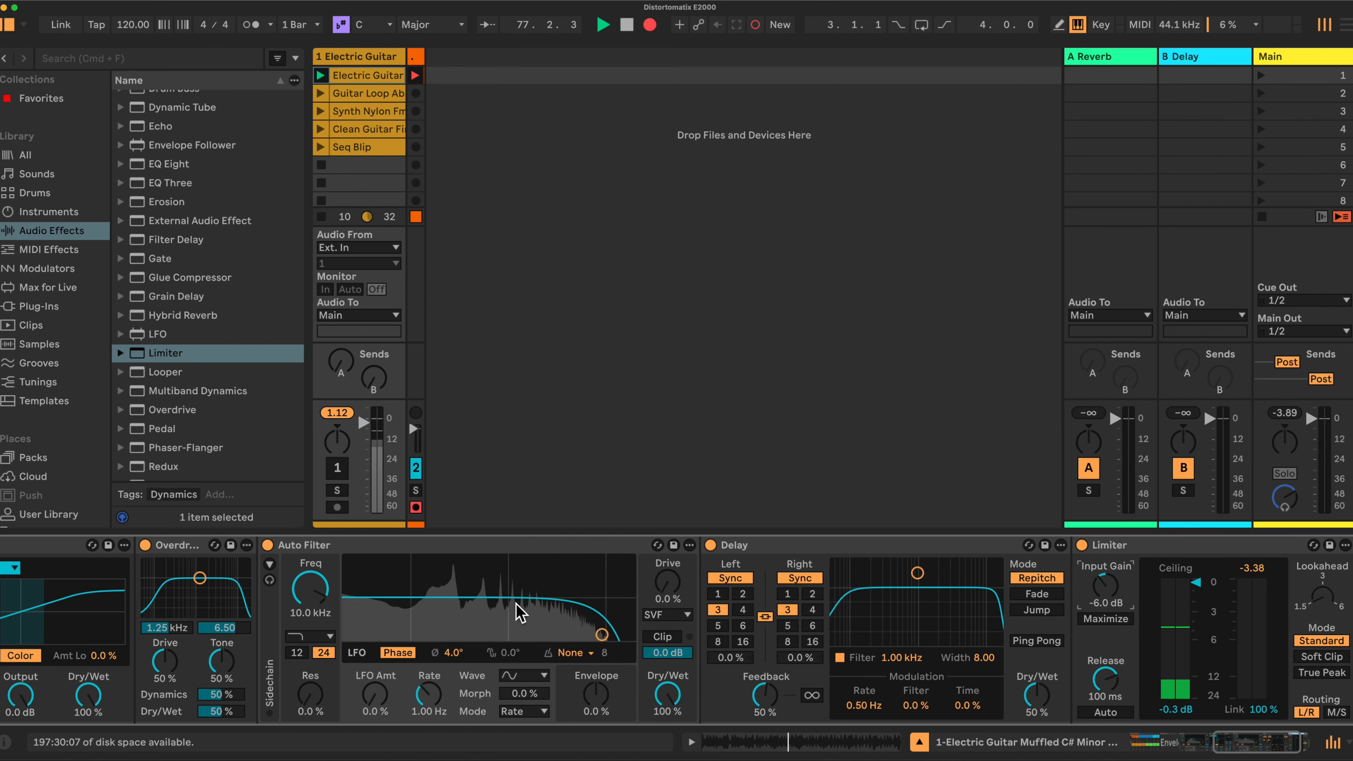
Enter the rack's macro mapping mode and map the Envelope Follower's Rise to the Wah Attack macro
{"action": "scroll", "coordinate": [504, 612], "scroll_direction": "left", "scroll_amount": 10}
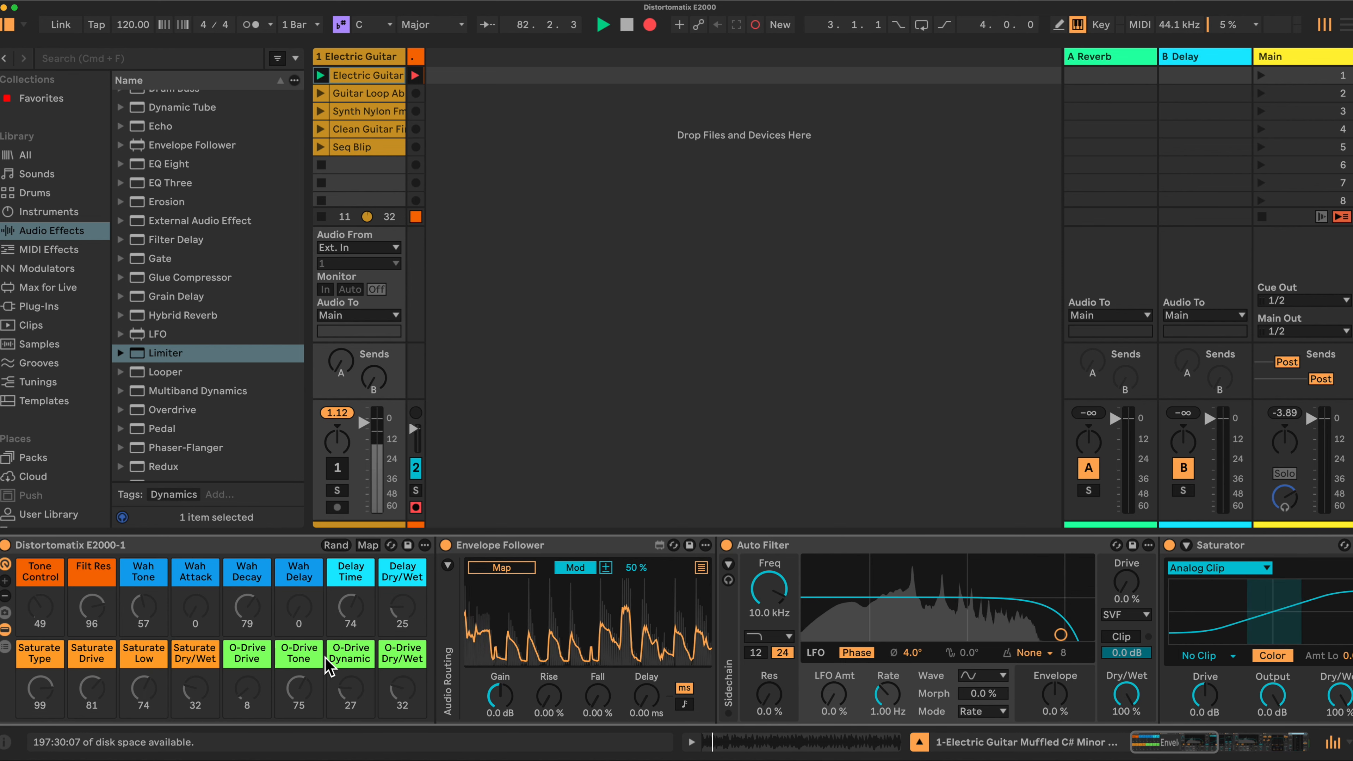
{"action": "scroll", "coordinate": [401, 628], "scroll_direction": "right", "scroll_amount": 5}
{"action": "scroll", "coordinate": [400, 629], "scroll_direction": "right", "scroll_amount": 10}
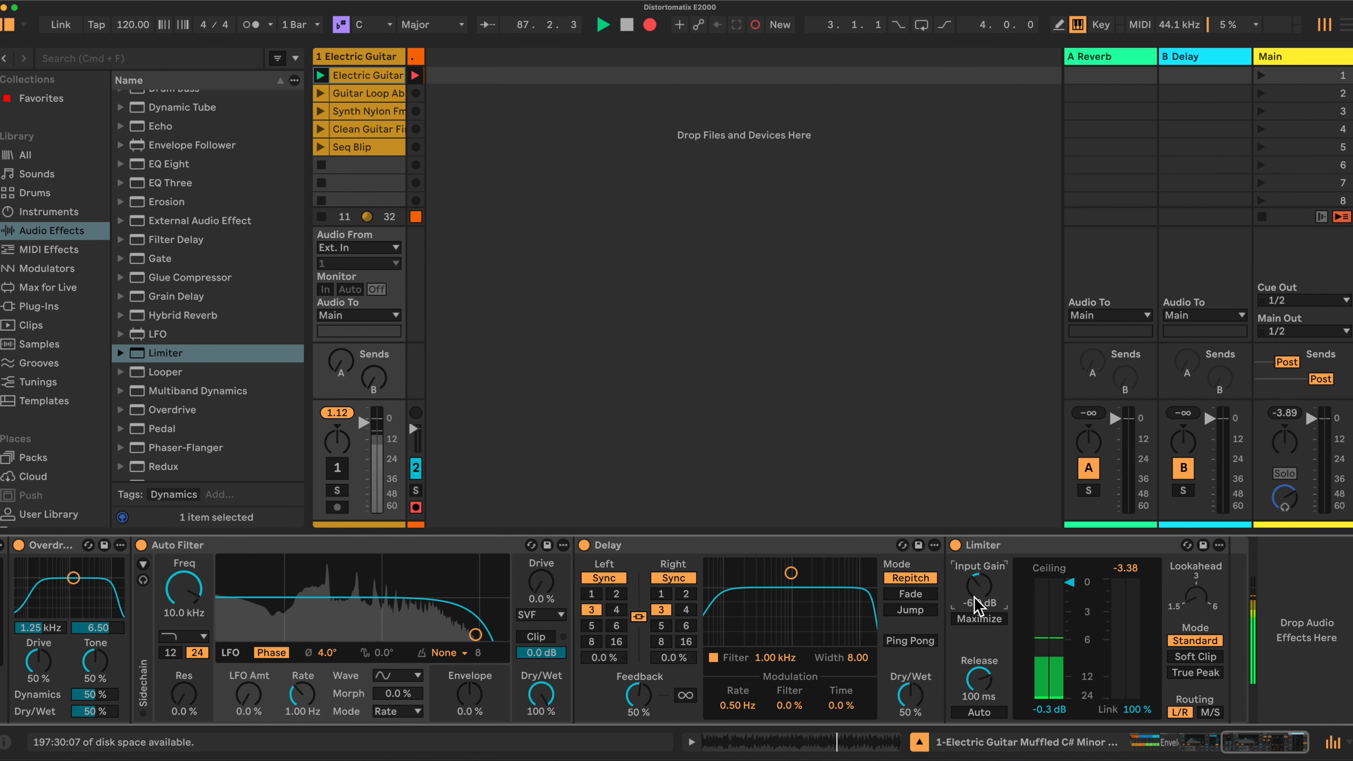
{"action": "scroll", "coordinate": [968, 597], "scroll_direction": "left", "scroll_amount": 5}
{"action": "scroll", "coordinate": [968, 597], "scroll_direction": "left", "scroll_amount": 15}
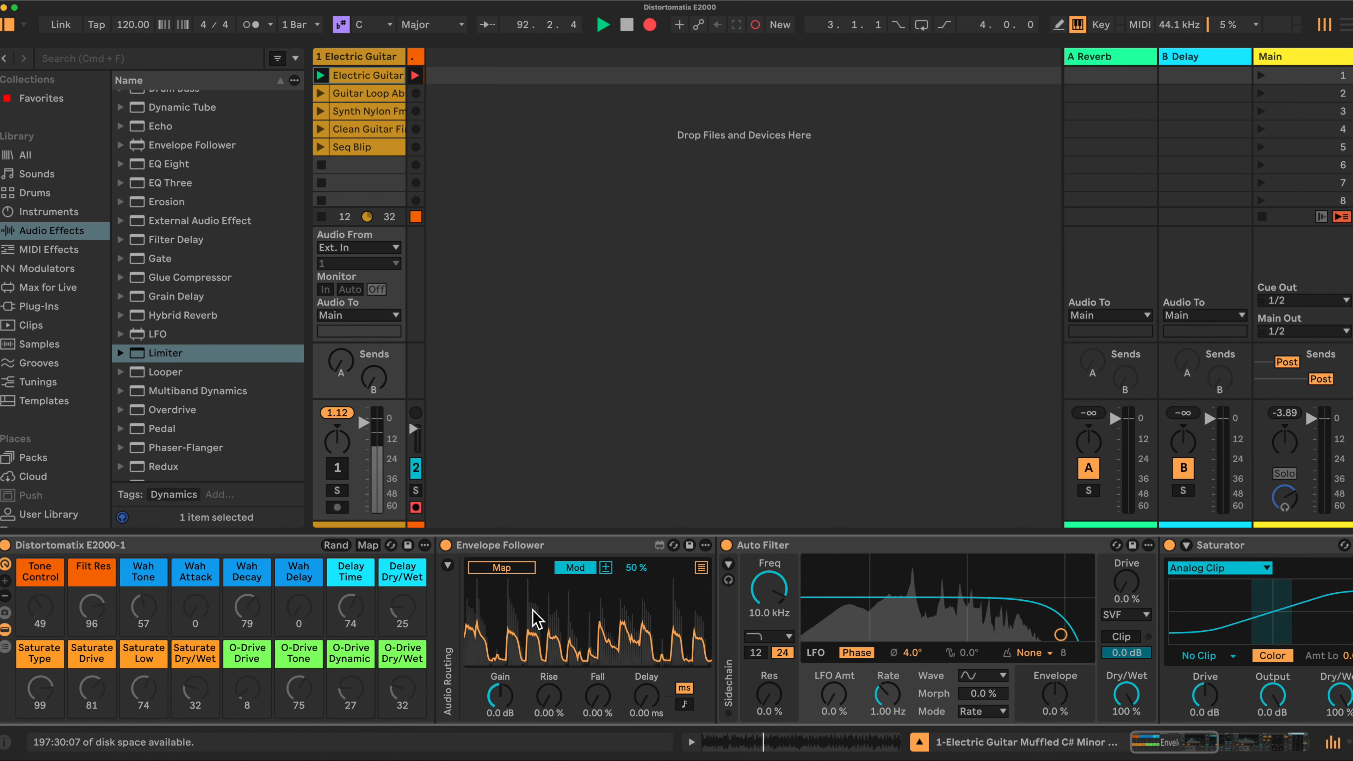
{"action": "left_click", "coordinate": [368, 545]}
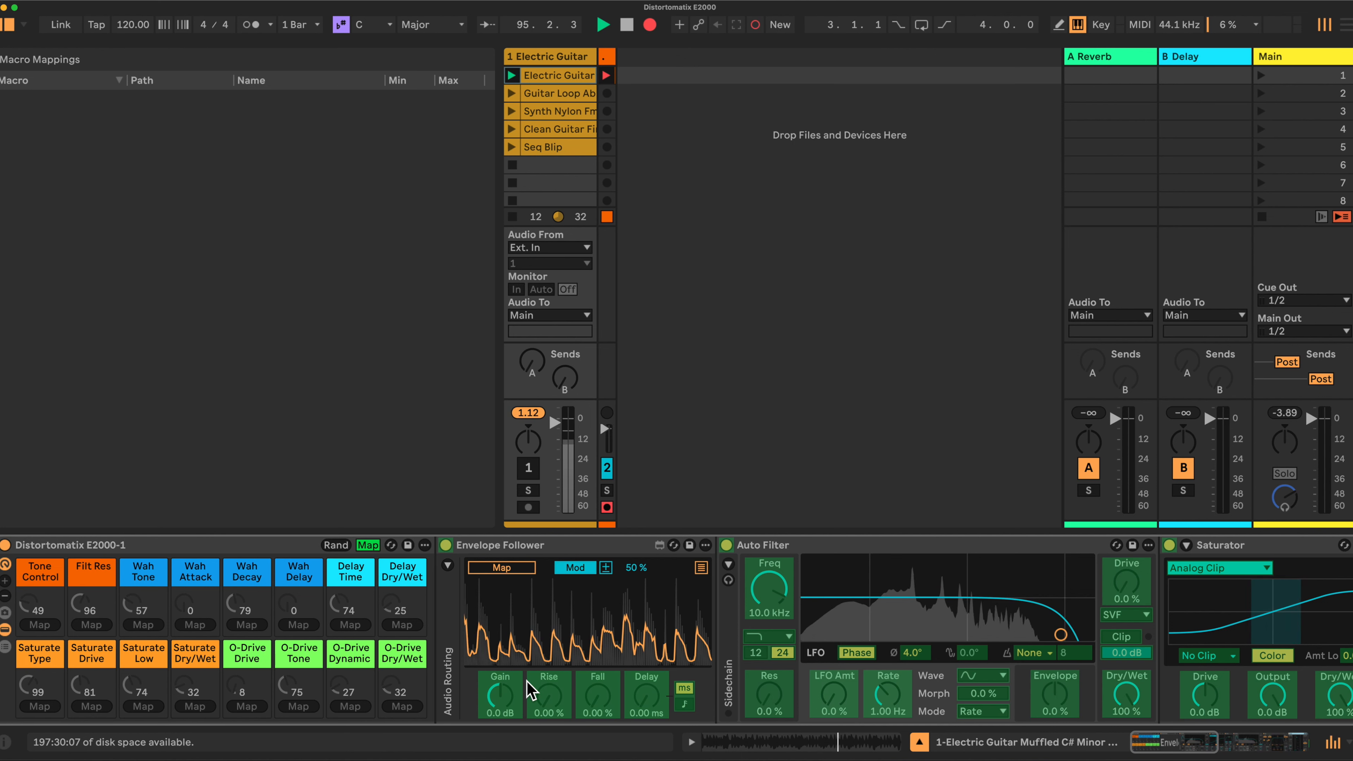
{"action": "left_click", "coordinate": [552, 705]}
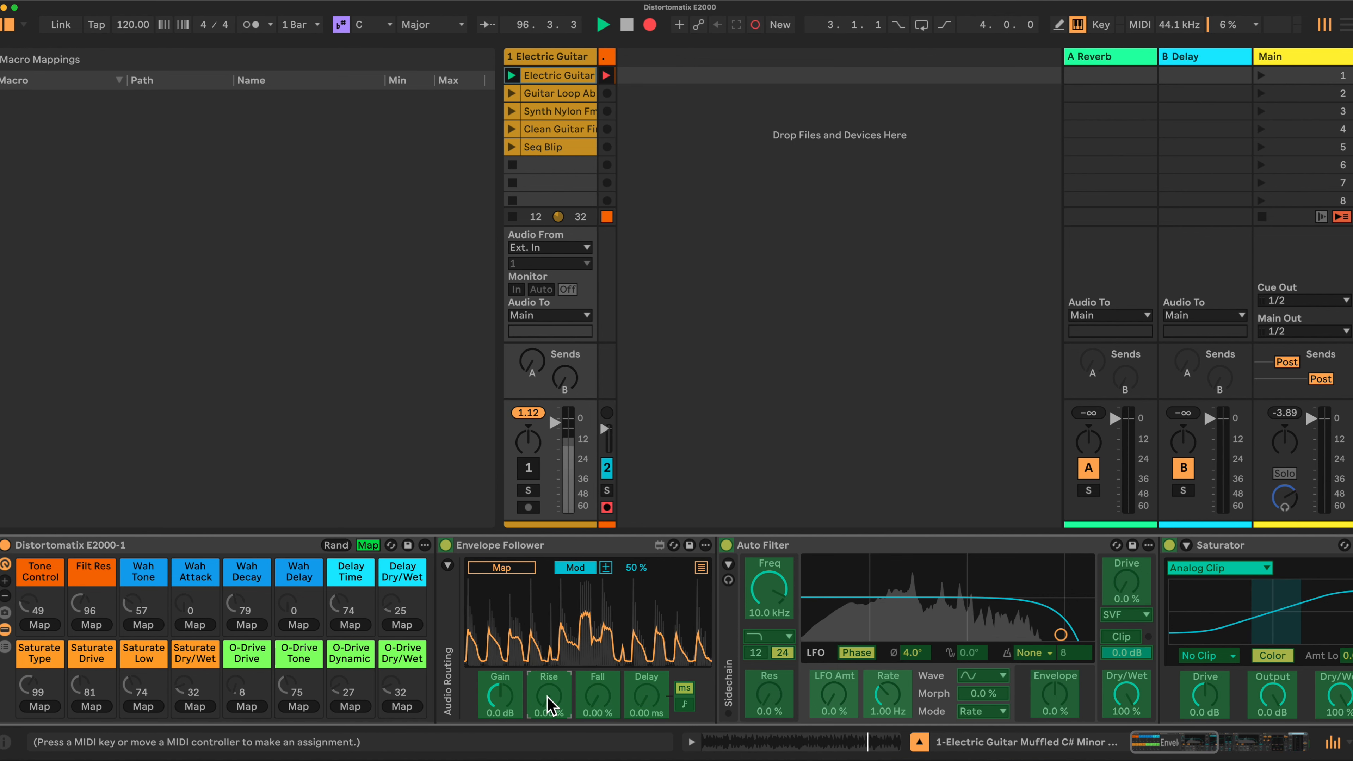
{"action": "left_click", "coordinate": [195, 623]}
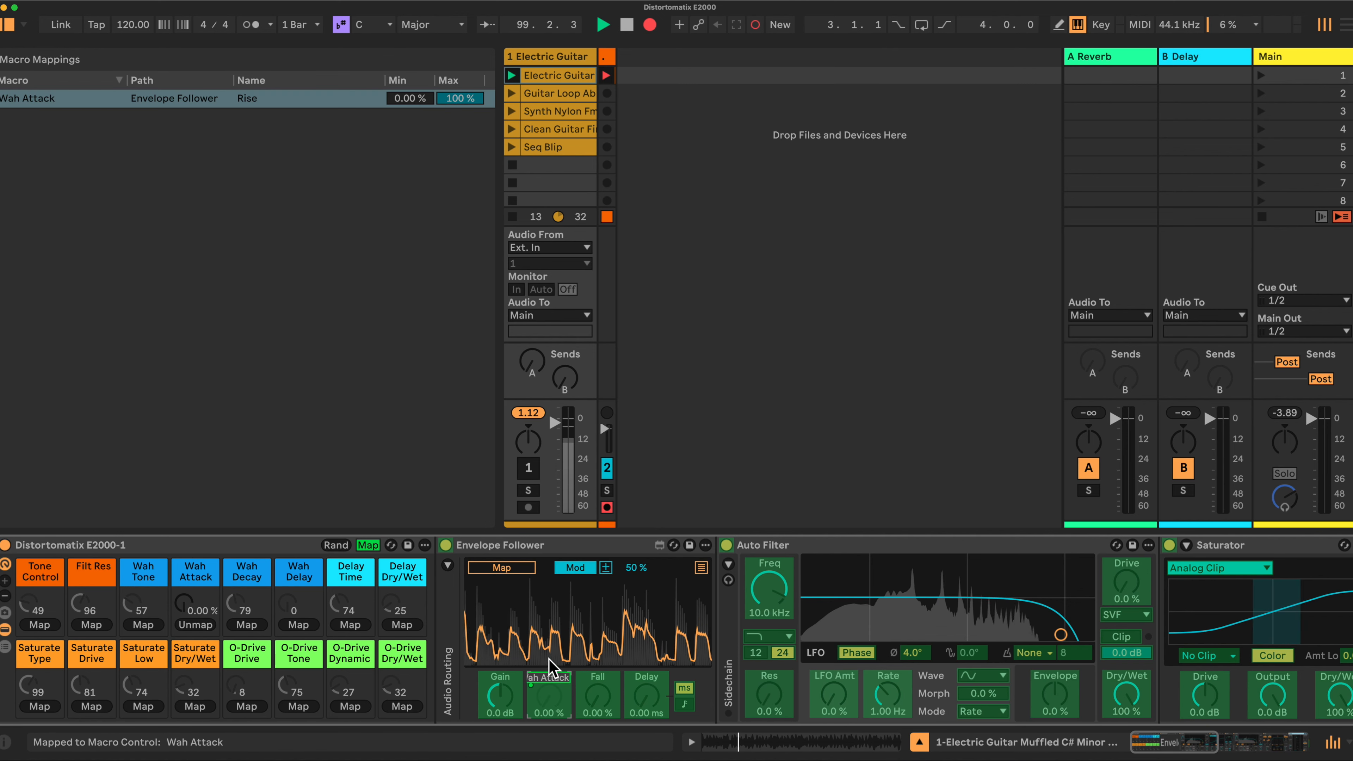
Map the Envelope Follower's Fall to the Wah Decay macro and its Delay to the Wah Delay macro
{"action": "left_click", "coordinate": [598, 699]}
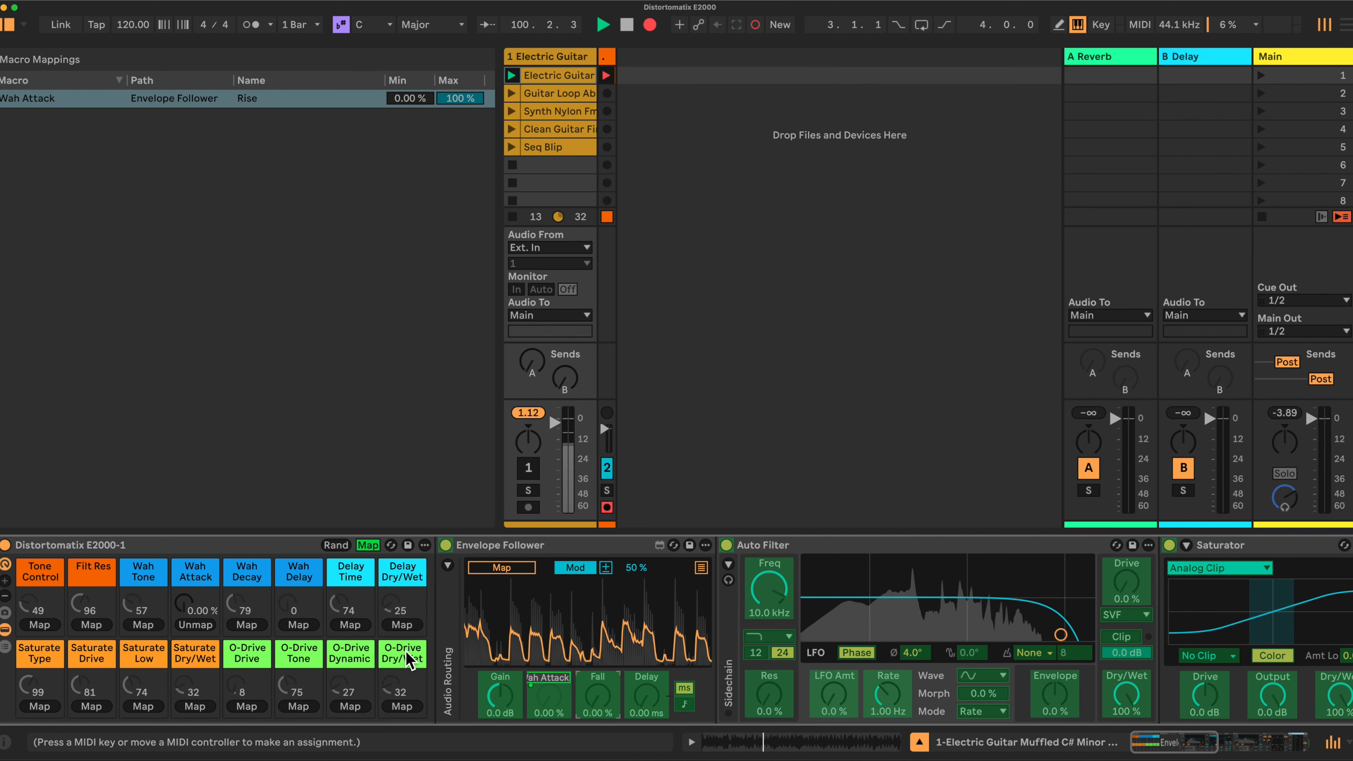
{"action": "left_click", "coordinate": [251, 626]}
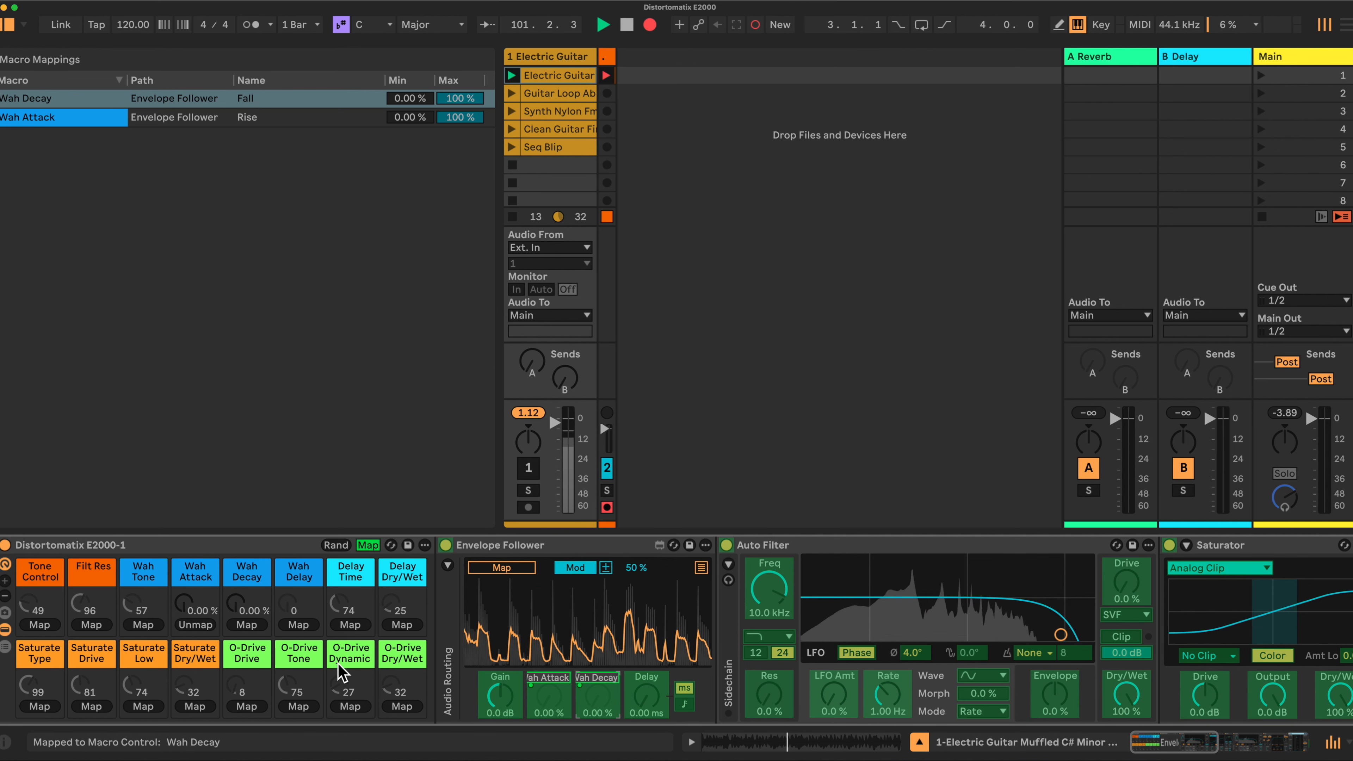
{"action": "left_click", "coordinate": [643, 695]}
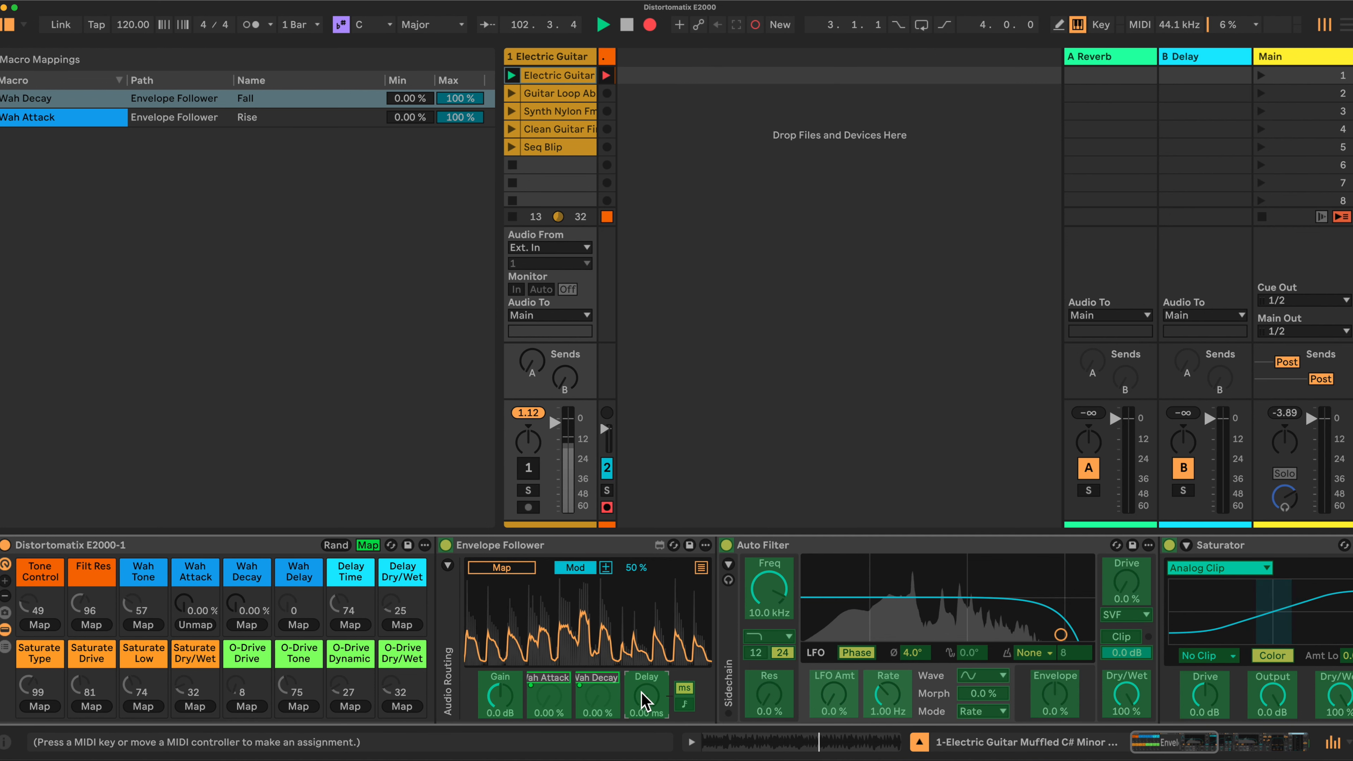
{"action": "left_click", "coordinate": [298, 624]}
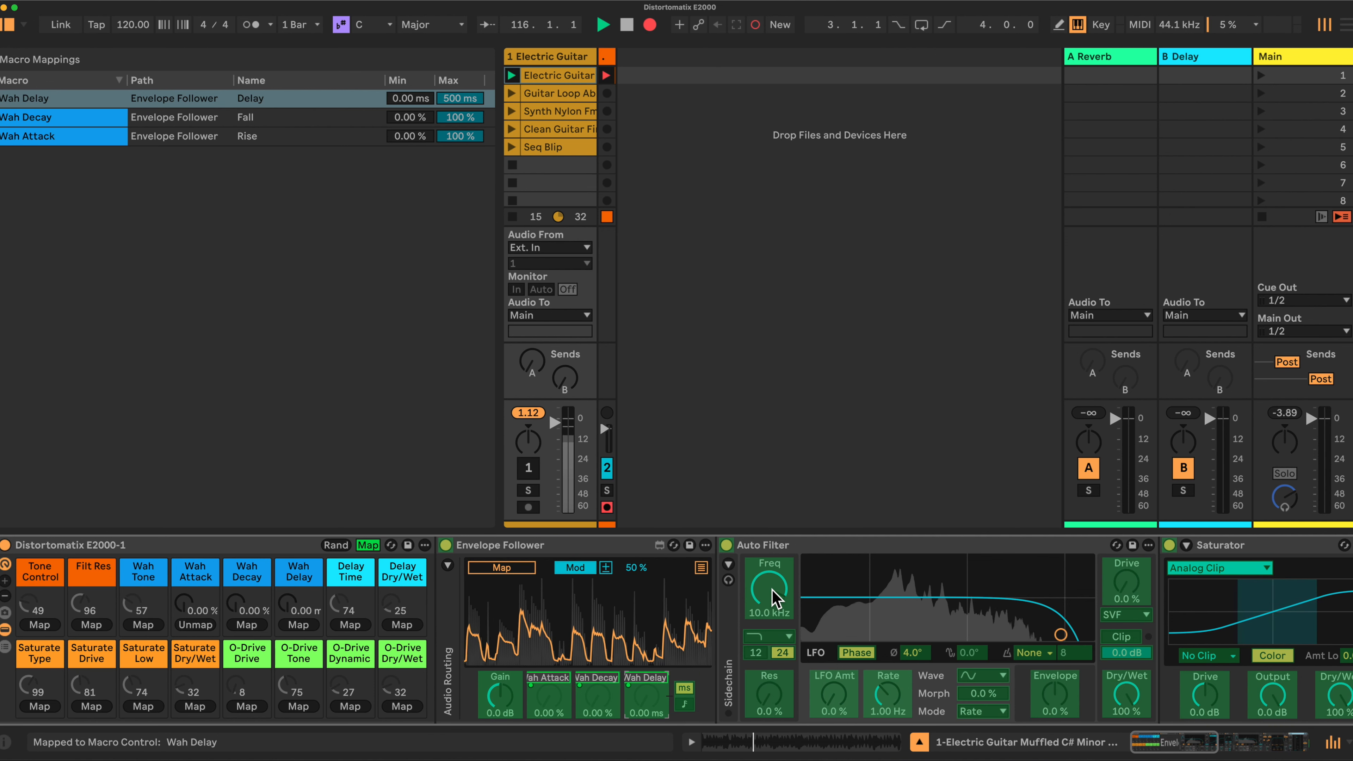
Map the first Auto Filter's frequency to Tone Control and its resonance to Filt Res, and leave macro mapping mode
{"action": "left_click", "coordinate": [40, 626]}
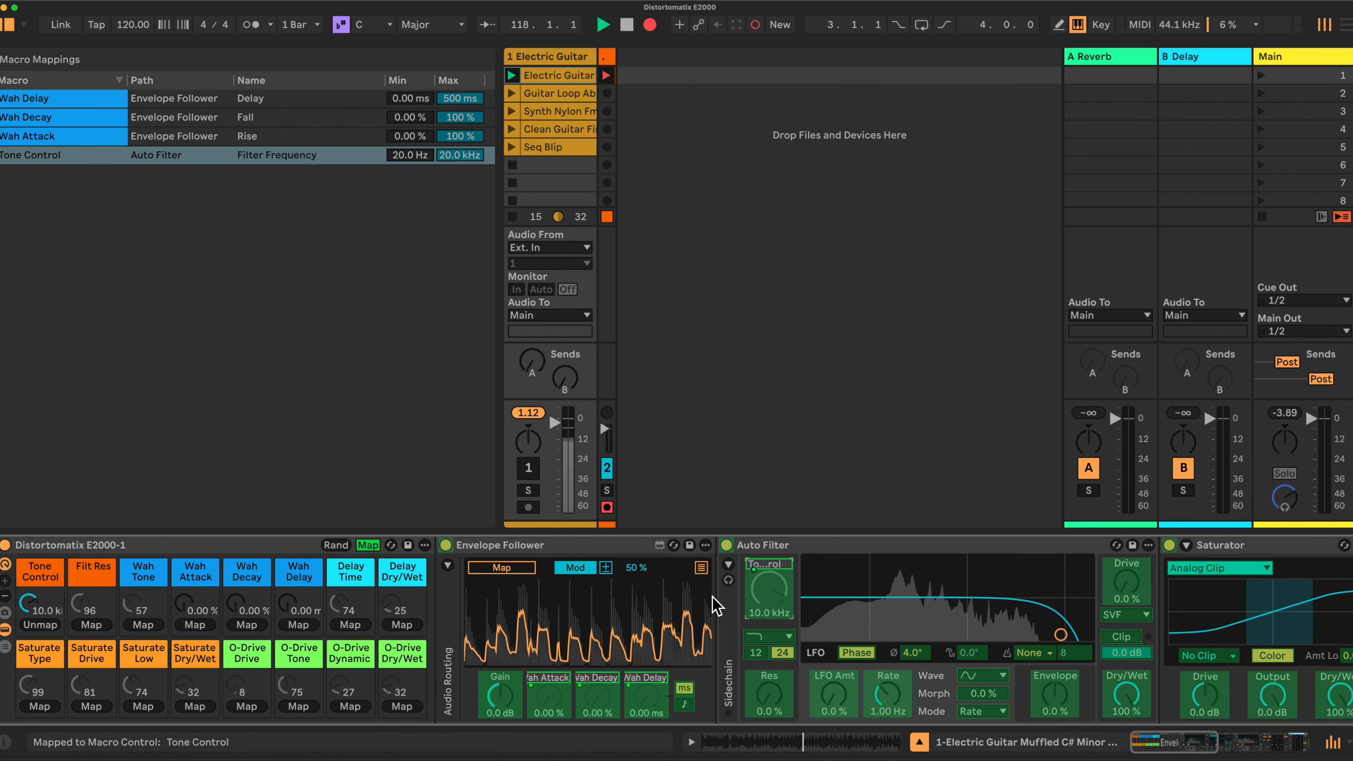
{"action": "left_click", "coordinate": [769, 703]}
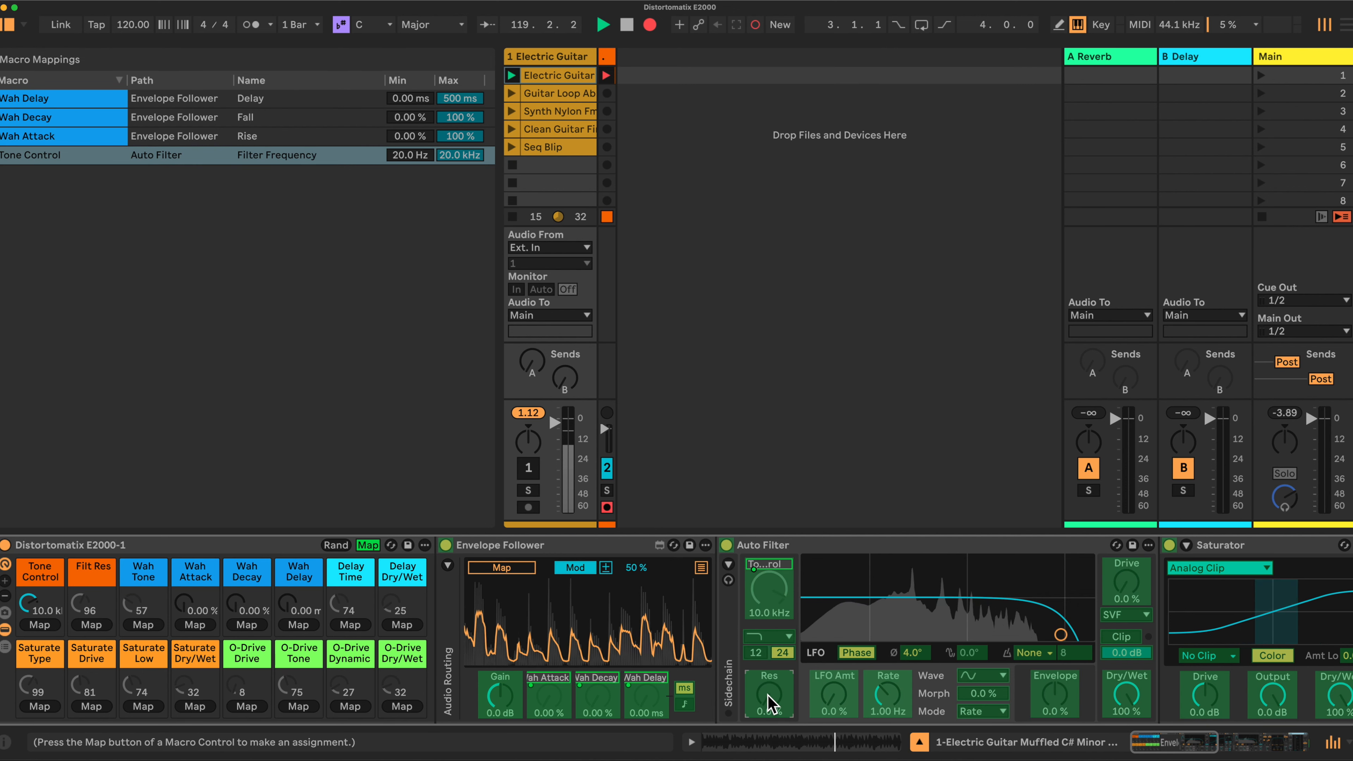
{"action": "left_click", "coordinate": [92, 625]}
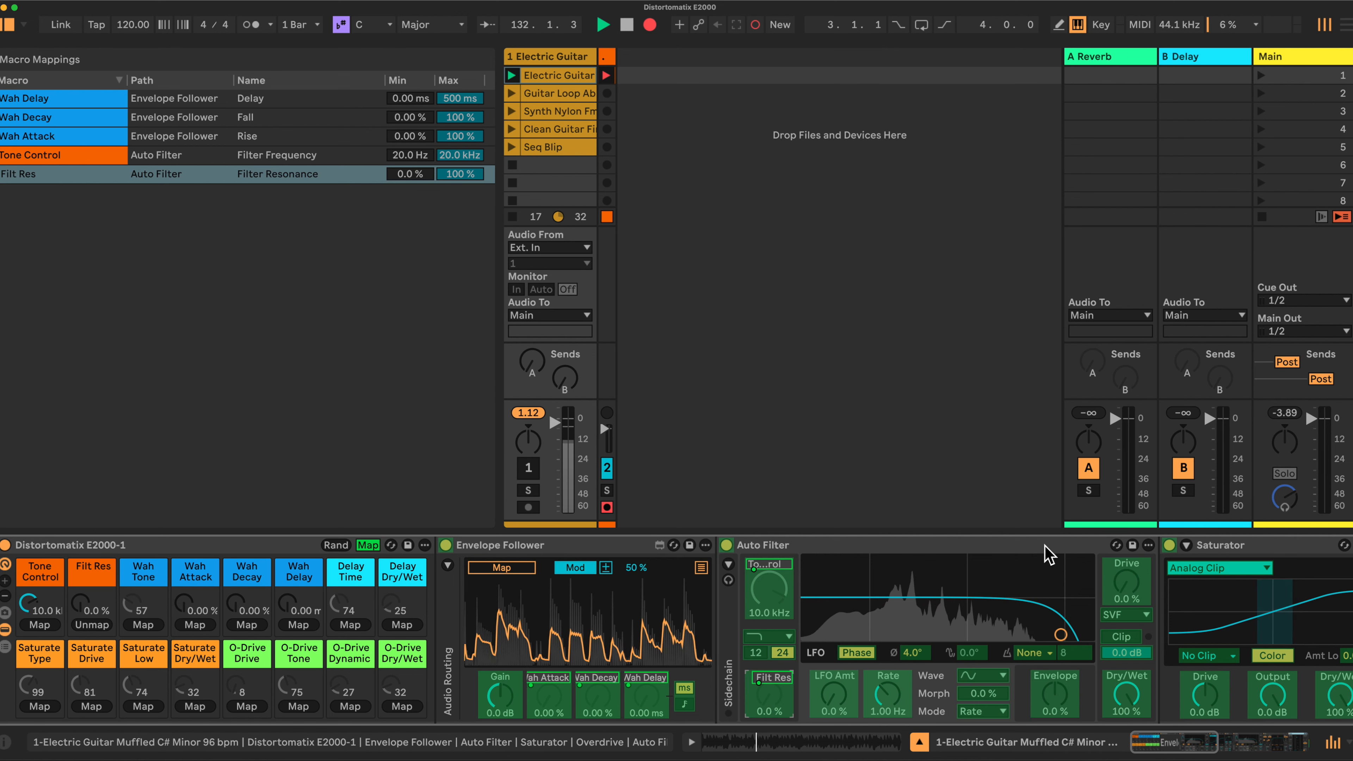
{"action": "key", "text": "super+m"}
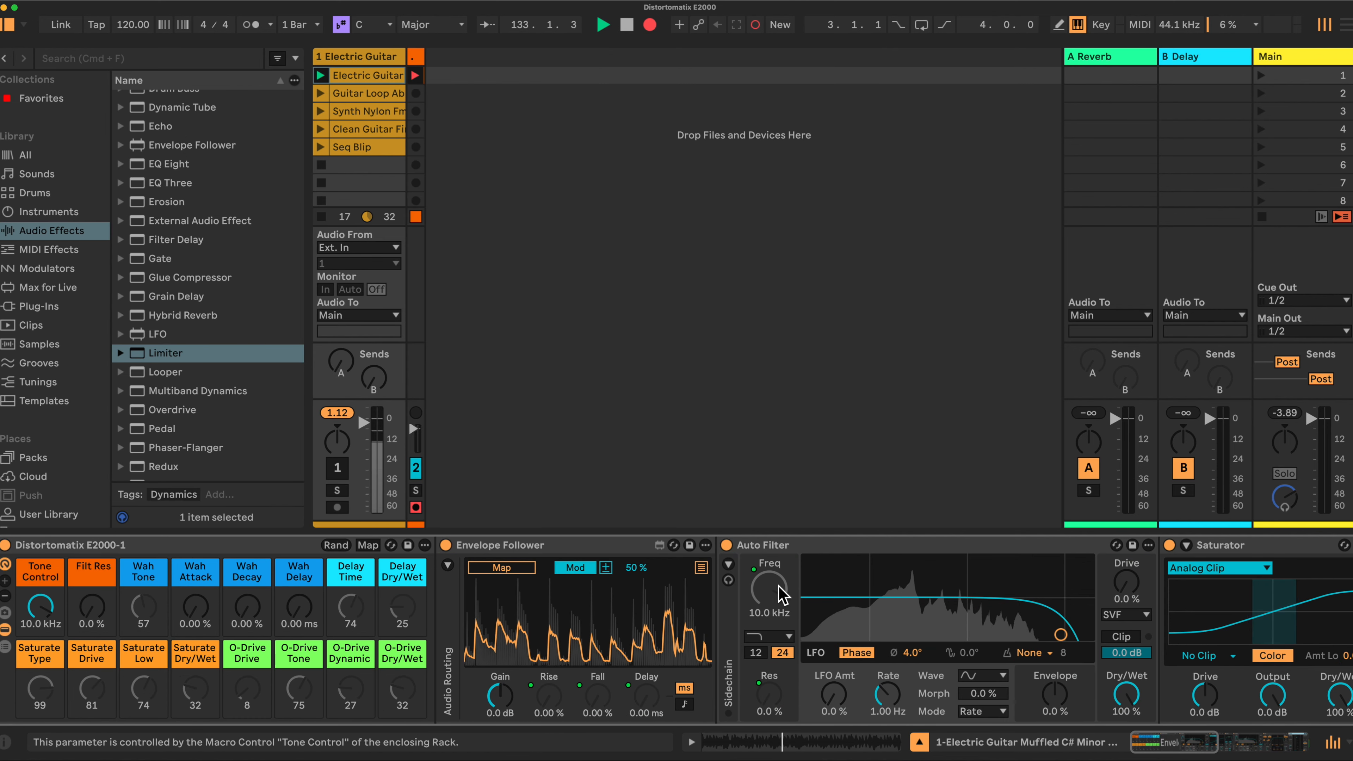
Set the first Auto Filter's circuit type to MS2 and rename the device Auto Filter High Pass
{"action": "left_click", "coordinate": [1142, 614]}
{"action": "left_click", "coordinate": [1128, 662]}
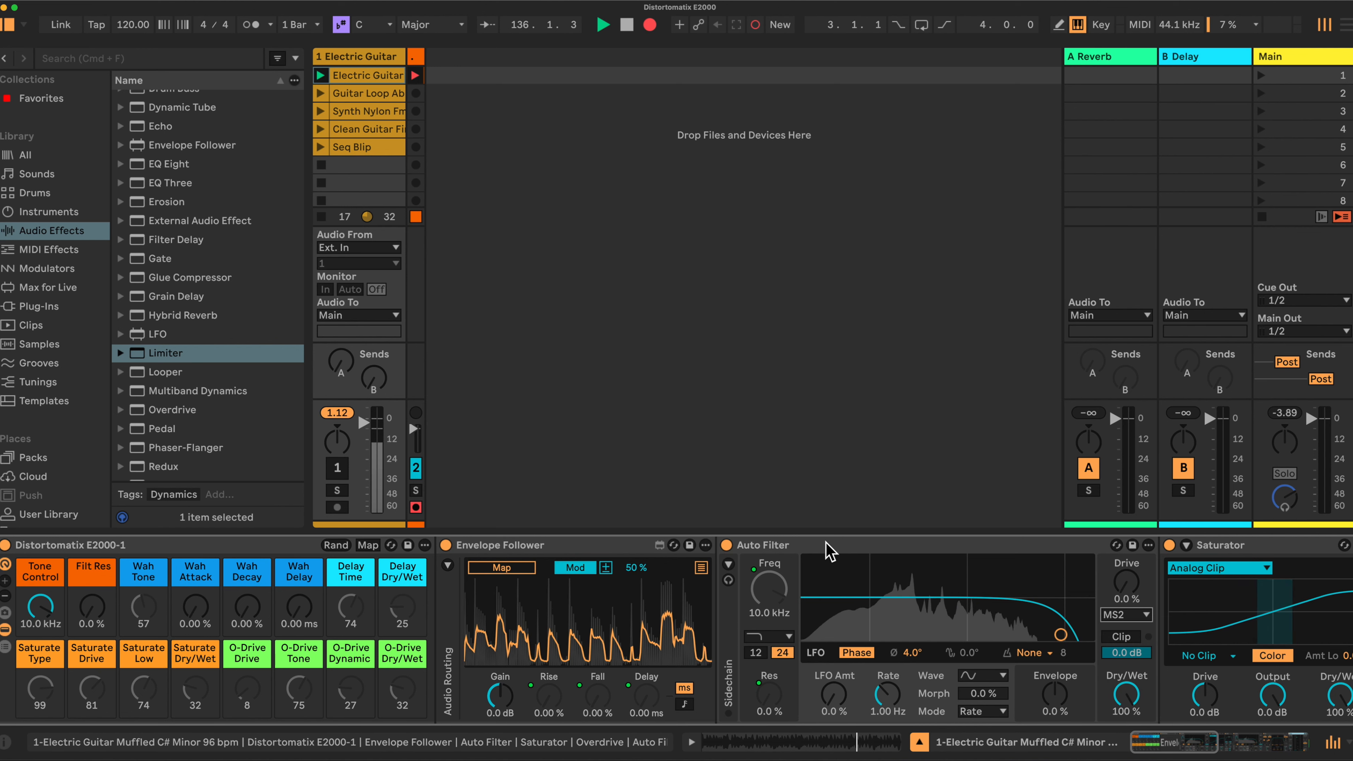
{"action": "right_click", "coordinate": [792, 553]}
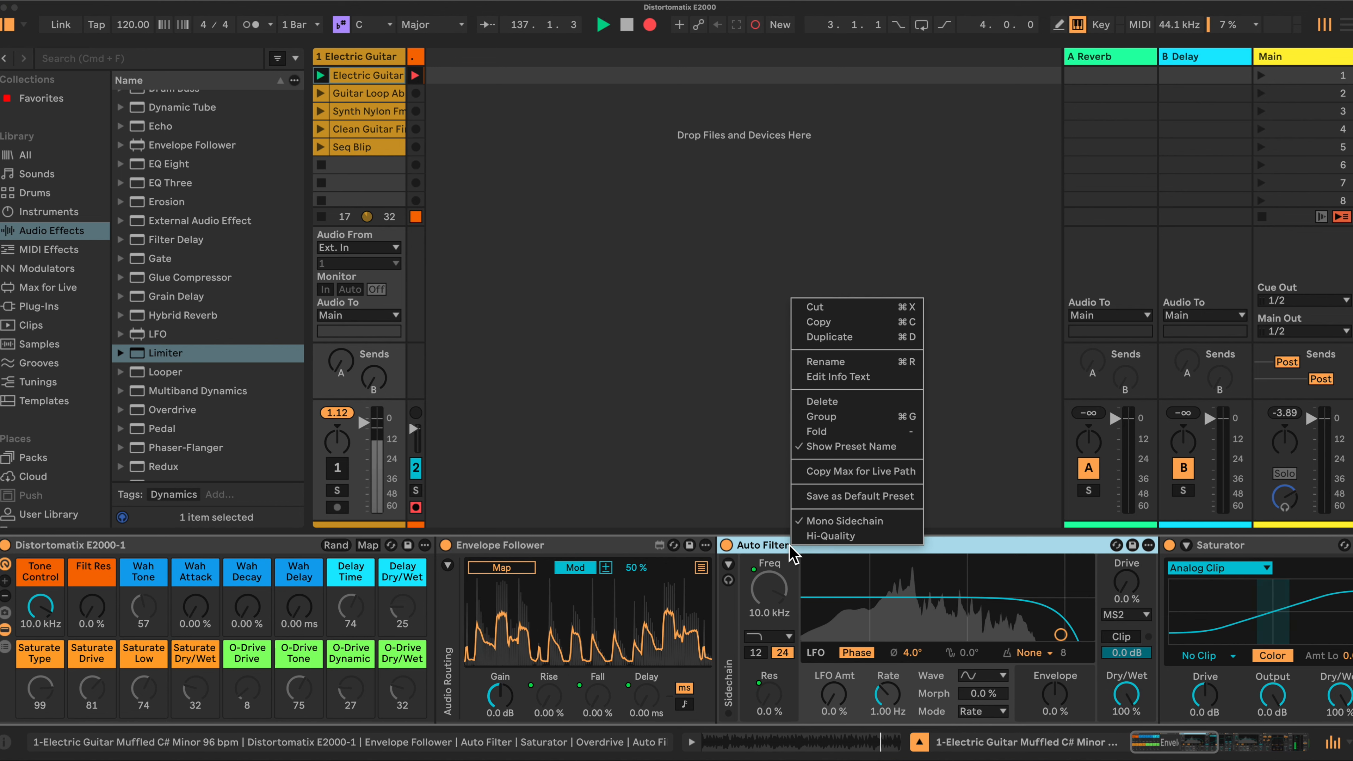
{"action": "left_click", "coordinate": [823, 362]}
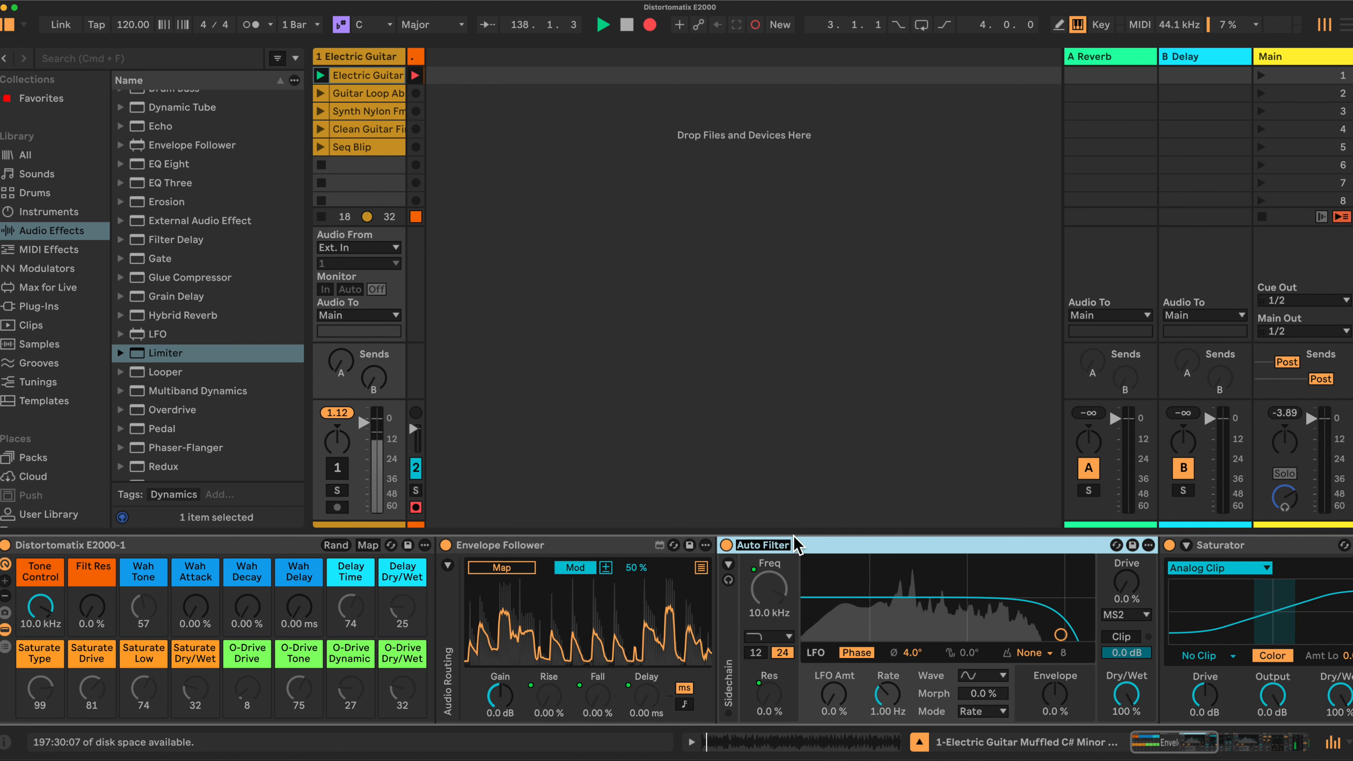
{"action": "left_click", "coordinate": [800, 551]}
{"action": "type", "text": "High"}
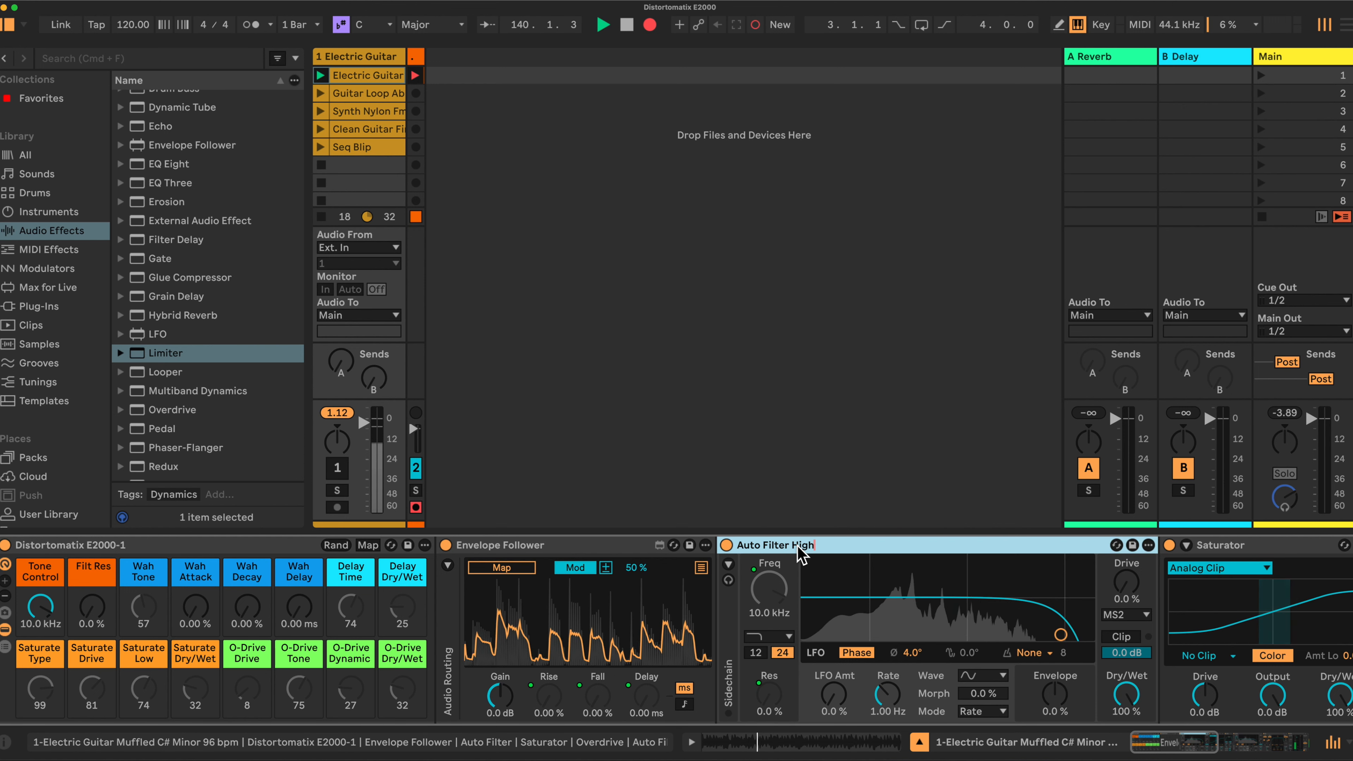
{"action": "type", "text": " Pass"}
{"action": "key", "text": "Return"}
Change the Auto Filter High Pass to a High-pass filter with a 12 dB slope
{"action": "left_click", "coordinate": [785, 637]}
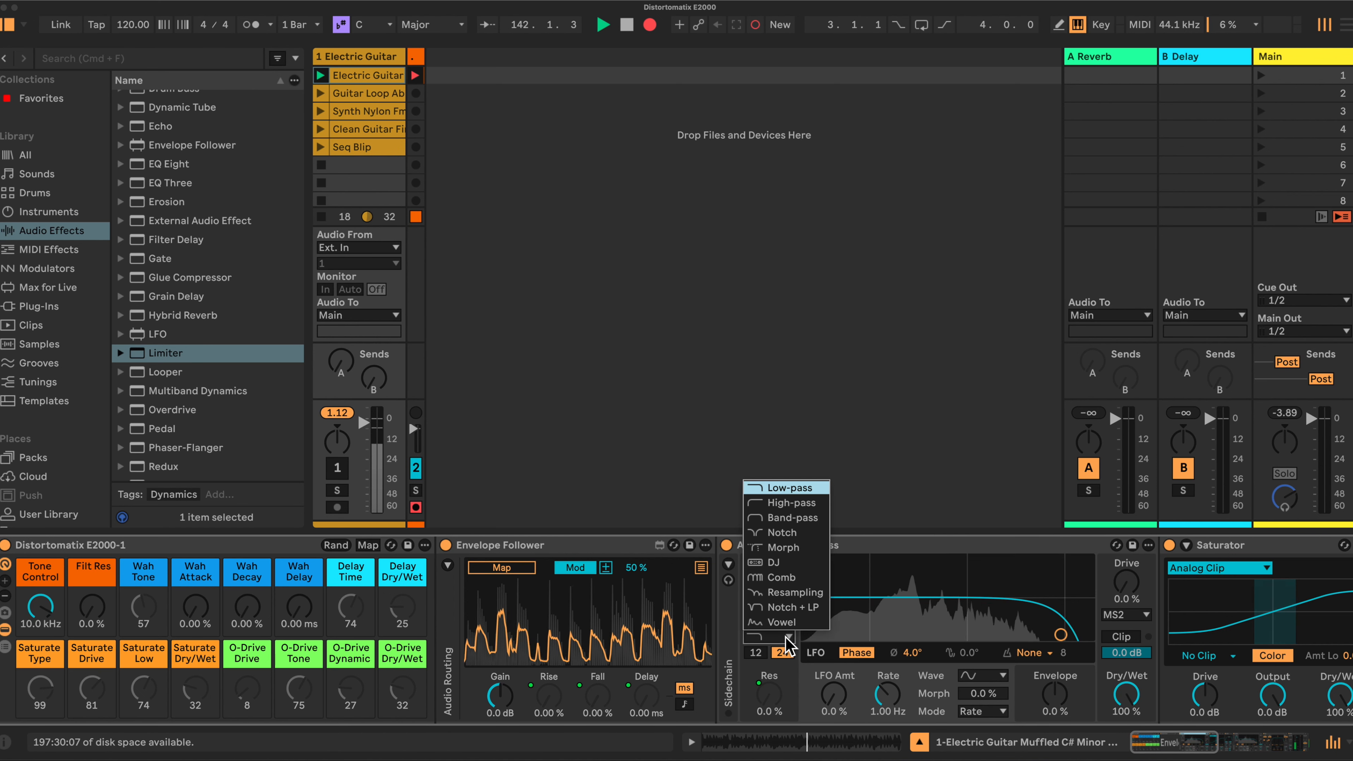
{"action": "left_click", "coordinate": [777, 502]}
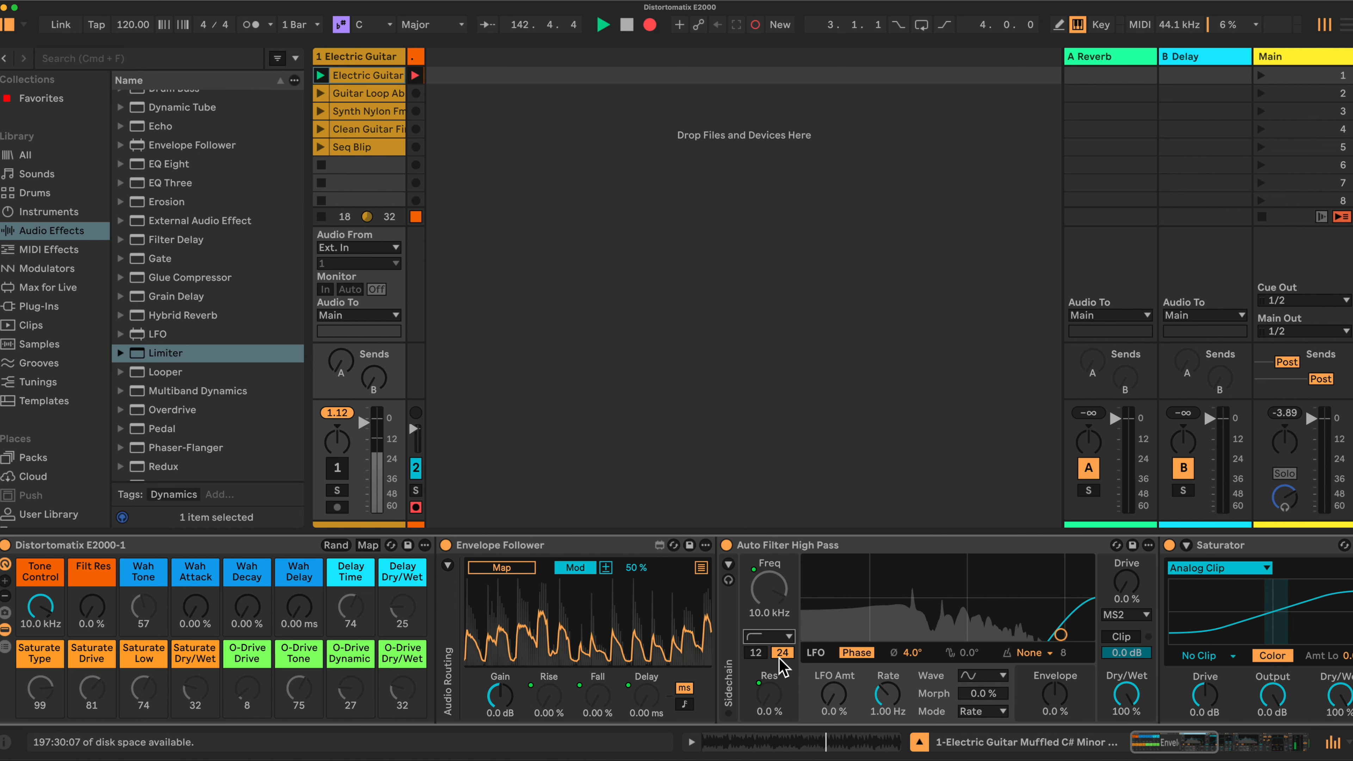
{"action": "left_click", "coordinate": [755, 652]}
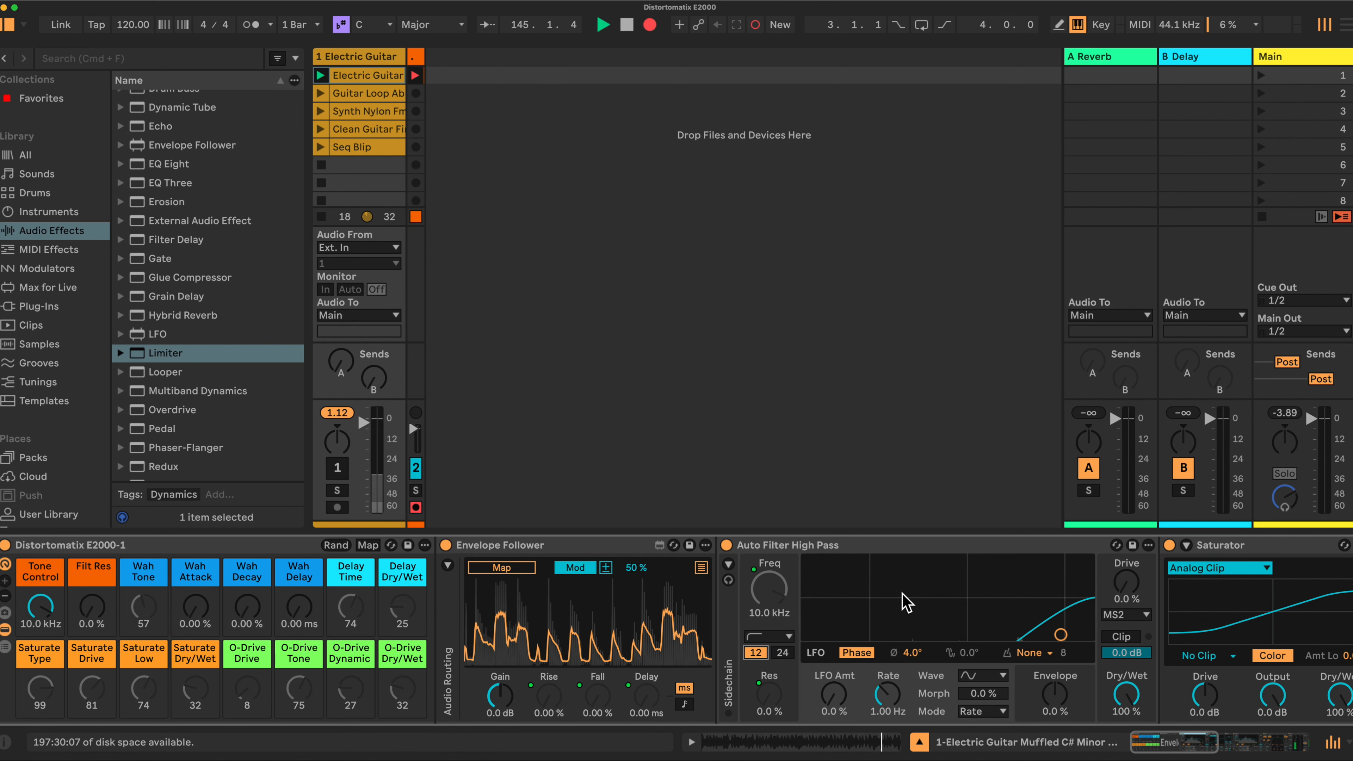
Set the Auto Filter High Pass envelope attack to 6 ms and release to 200 ms, and its Drive to 5%
{"action": "left_click", "coordinate": [1033, 696]}
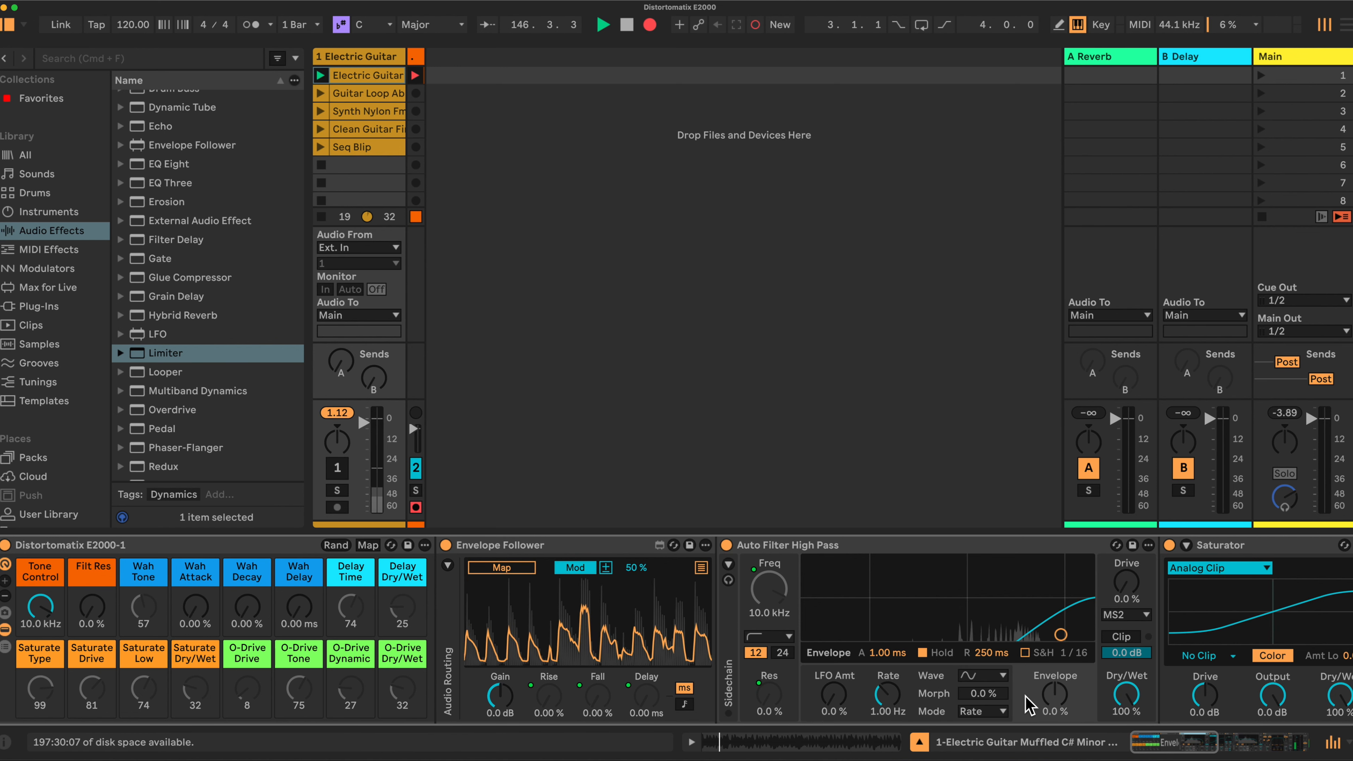
{"action": "left_click", "coordinate": [886, 653]}
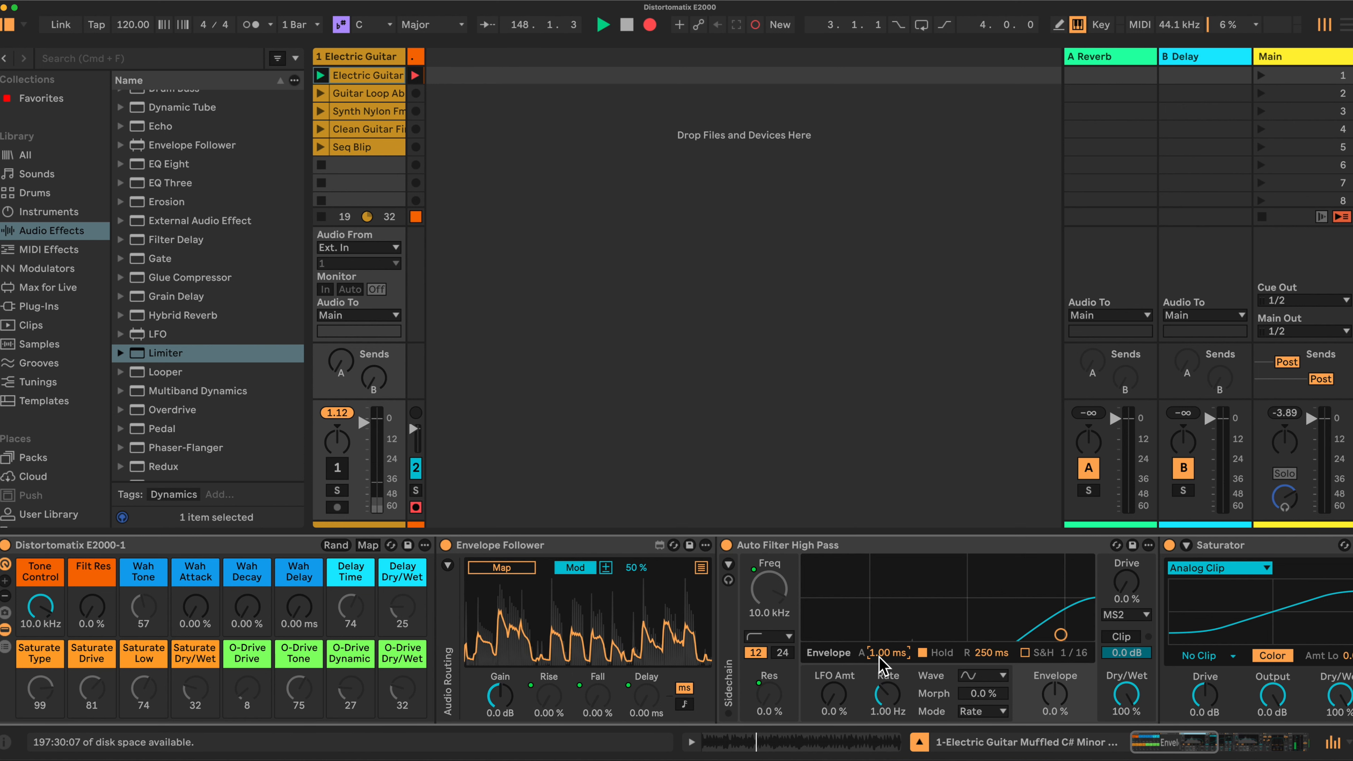
{"action": "type", "text": "6"}
{"action": "key", "text": "Return"}
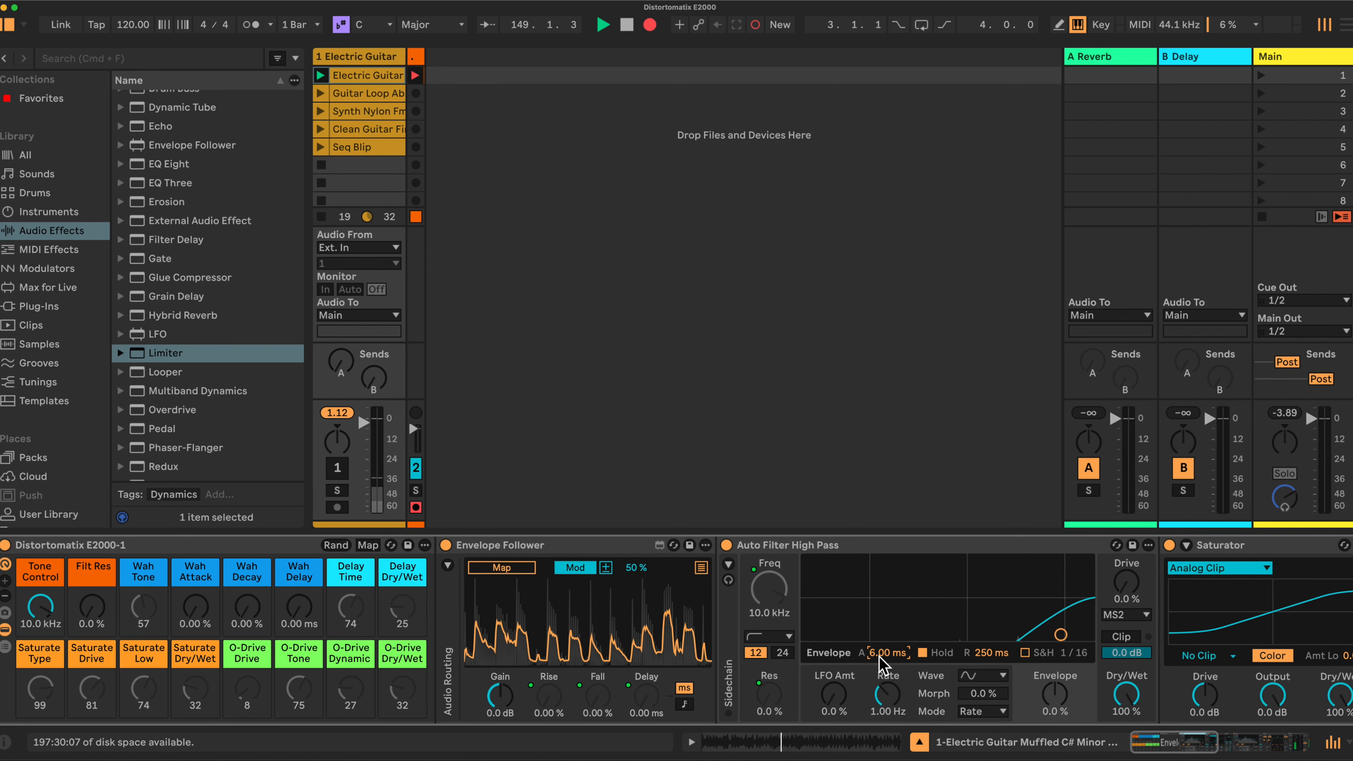
{"action": "left_click", "coordinate": [984, 653]}
{"action": "type", "text": "2"}
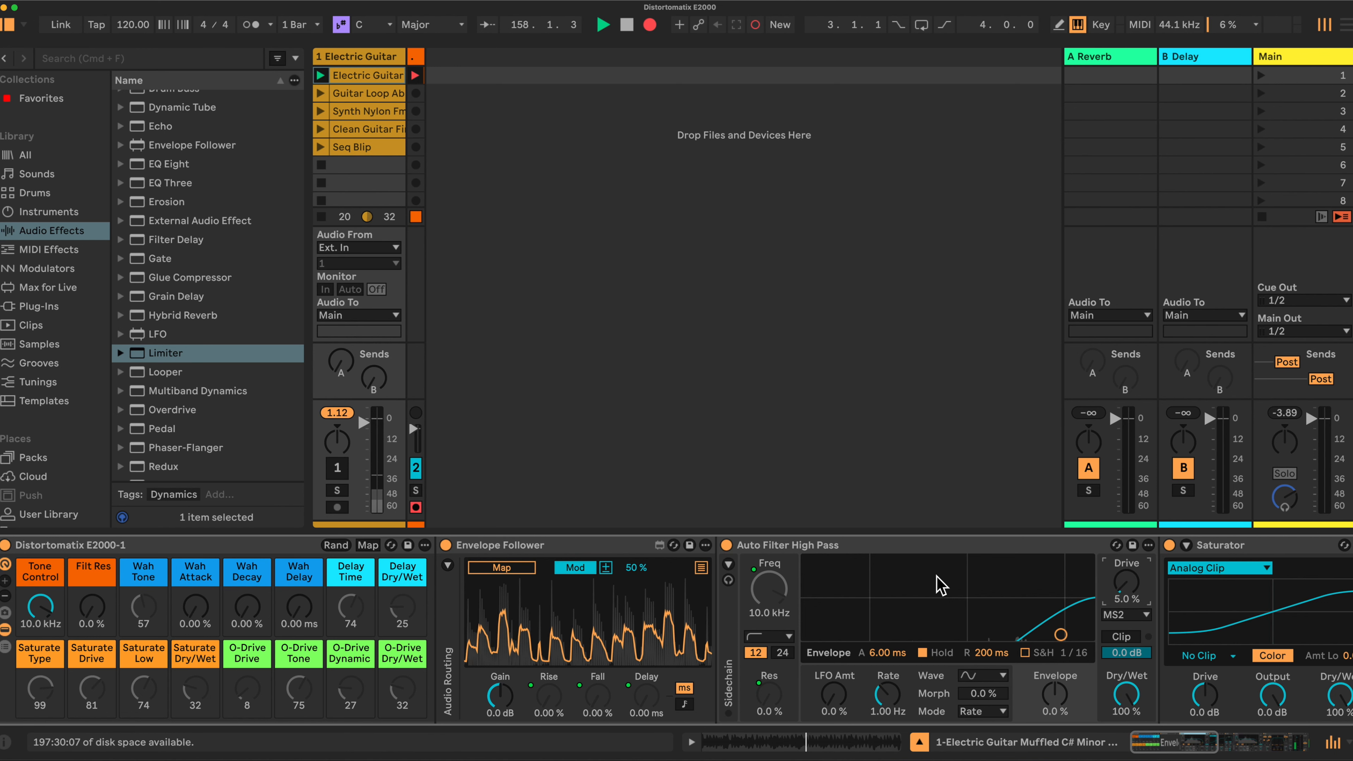
Fold the Auto Filter High Pass and map the Saturator's Drive to Saturate Drive and its curve type to Saturate Type
{"action": "scroll", "coordinate": [941, 663], "scroll_direction": "right", "scroll_amount": 1}
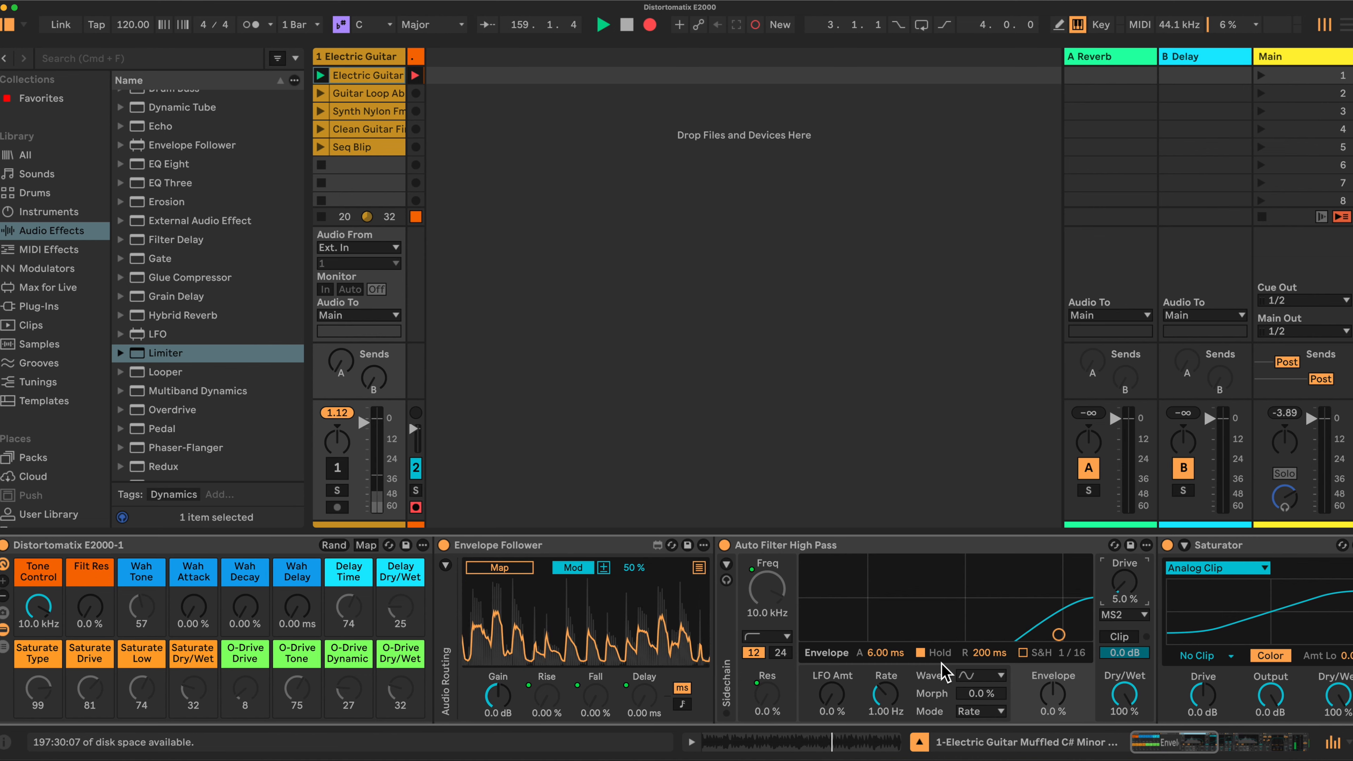
{"action": "scroll", "coordinate": [940, 663], "scroll_direction": "right", "scroll_amount": 2}
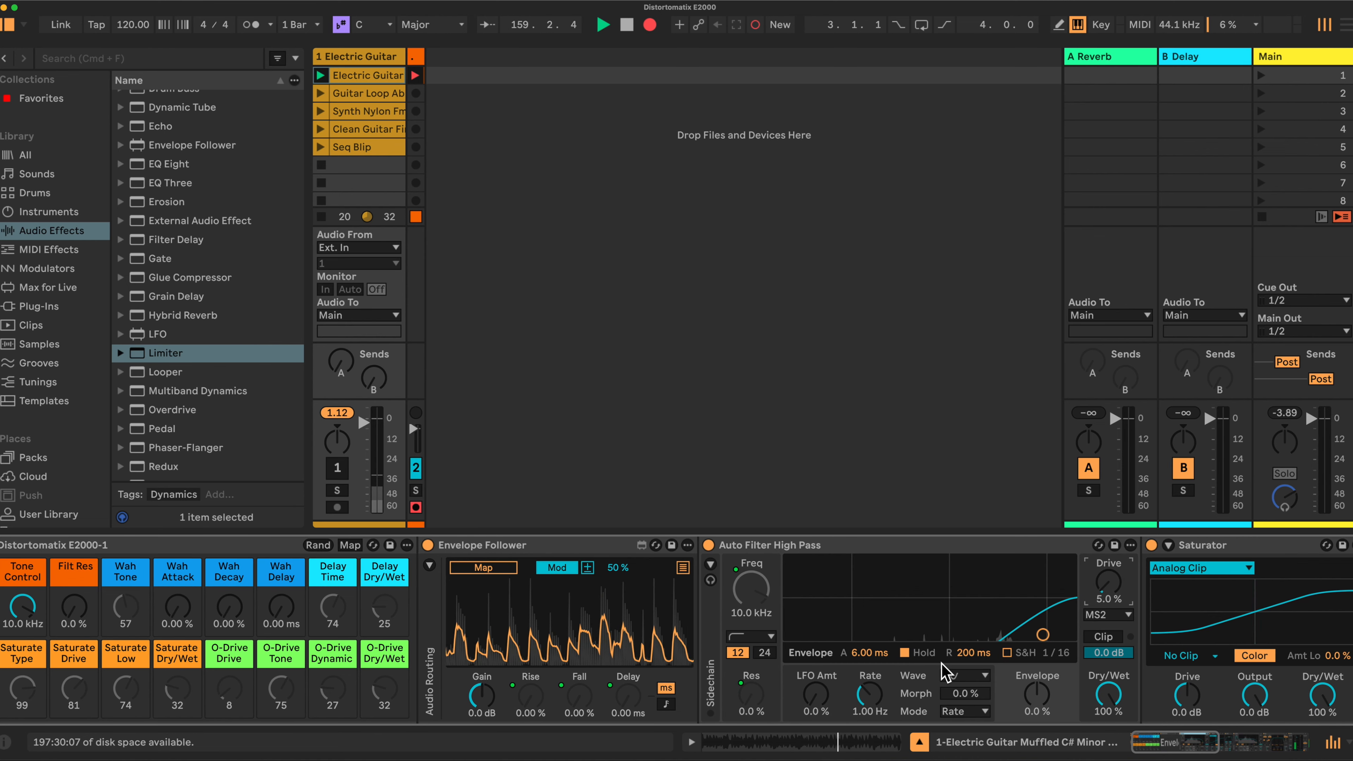
{"action": "double_click", "coordinate": [837, 546]}
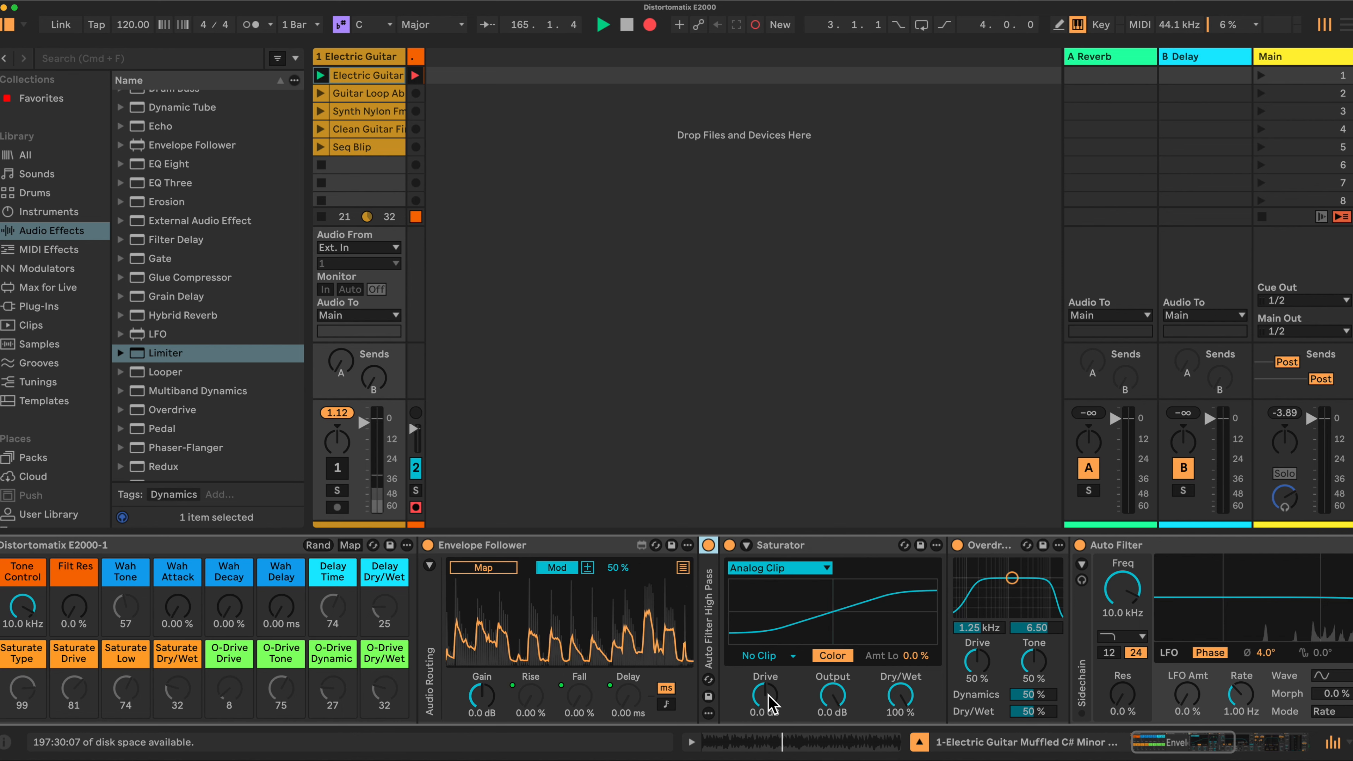
{"action": "left_click", "coordinate": [349, 545]}
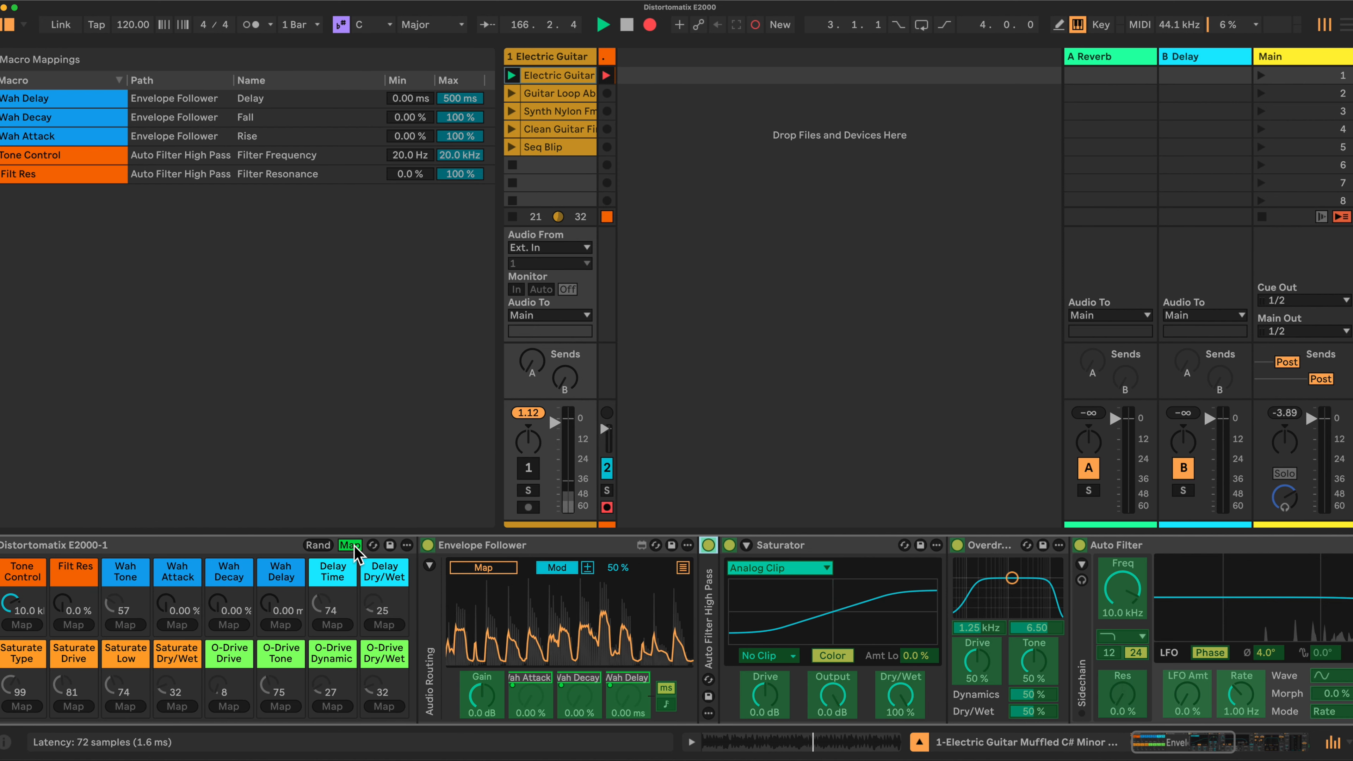
{"action": "left_click", "coordinate": [765, 697]}
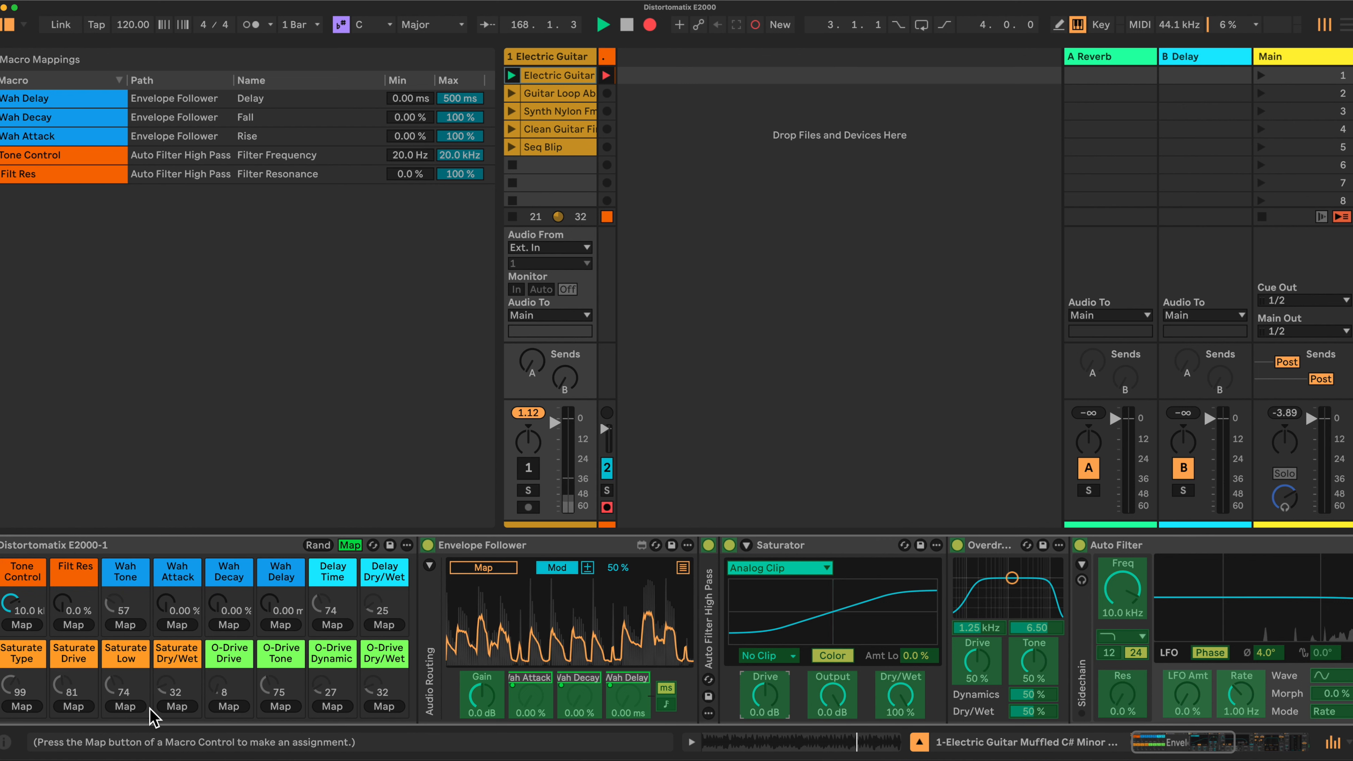
{"action": "left_click", "coordinate": [75, 706]}
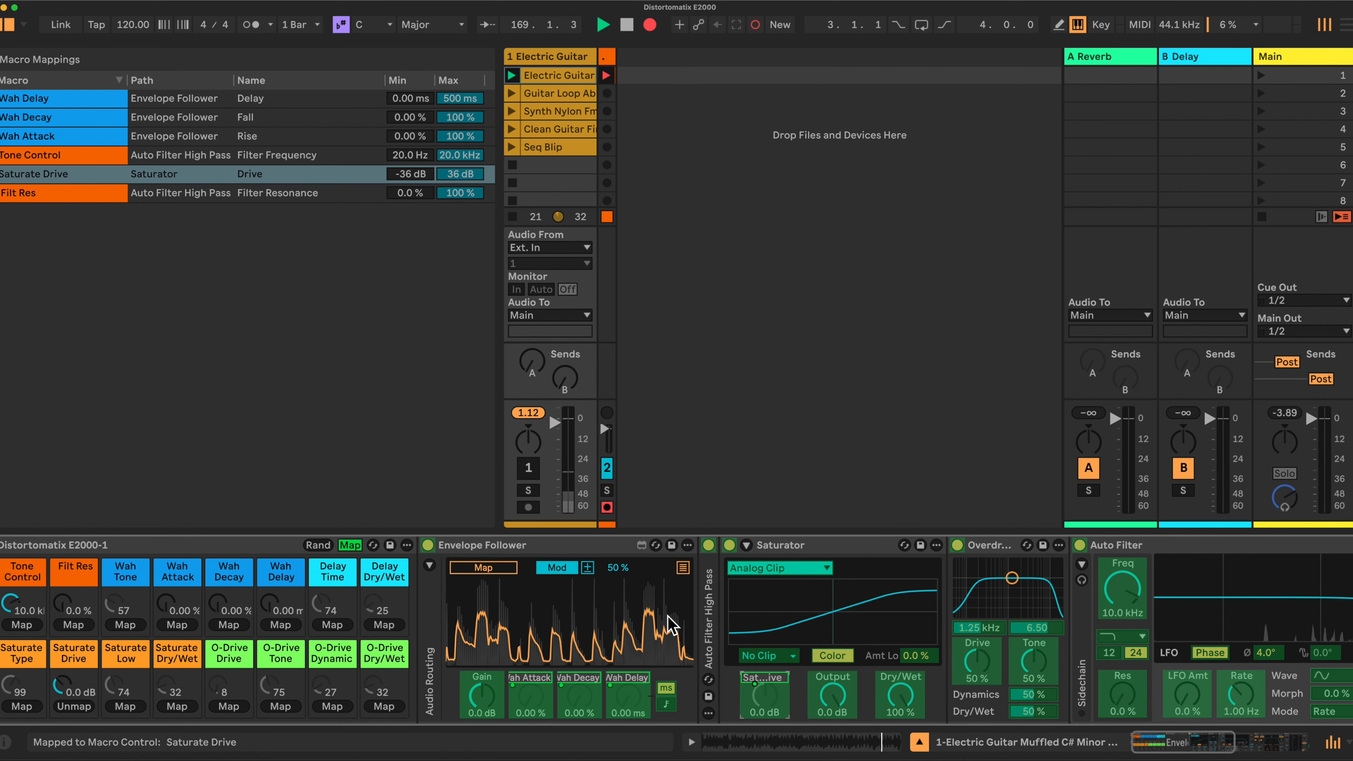
{"action": "left_click", "coordinate": [744, 568]}
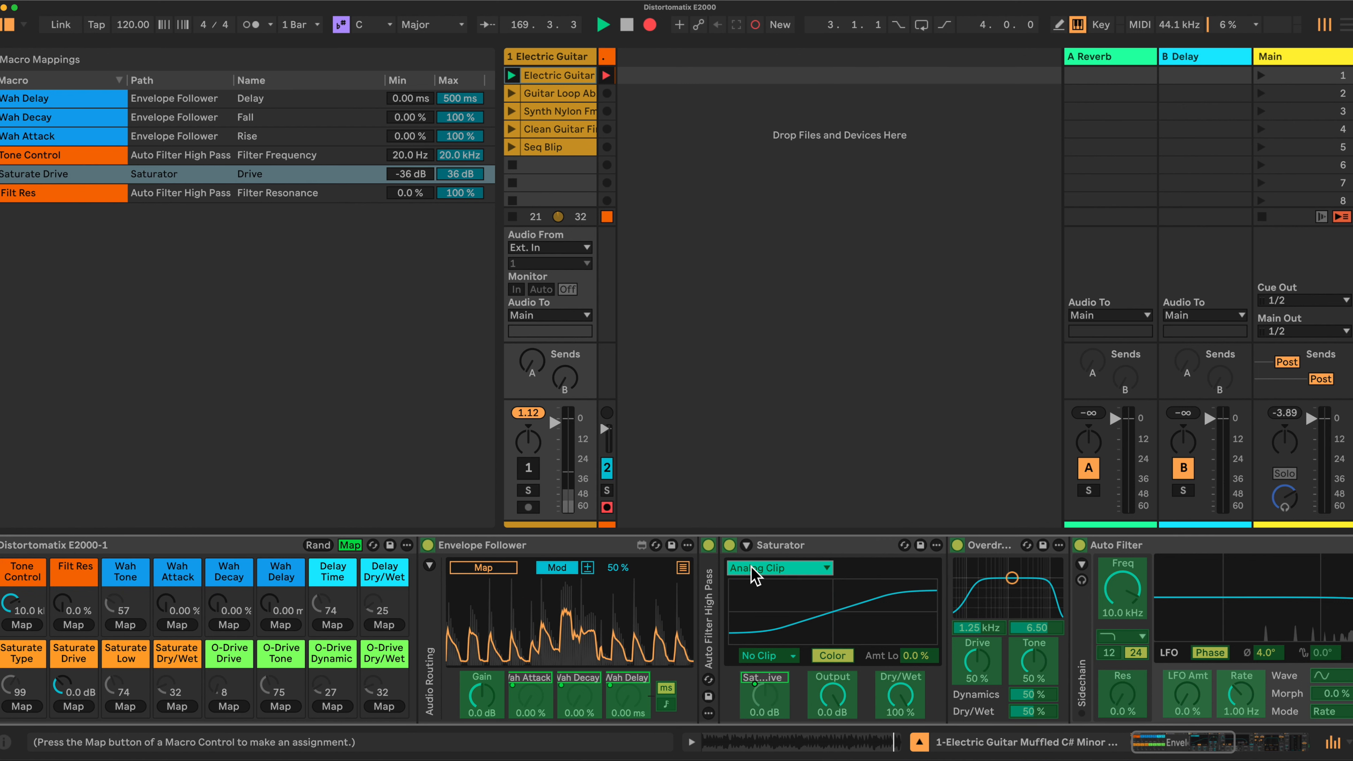
{"action": "left_click", "coordinate": [22, 706]}
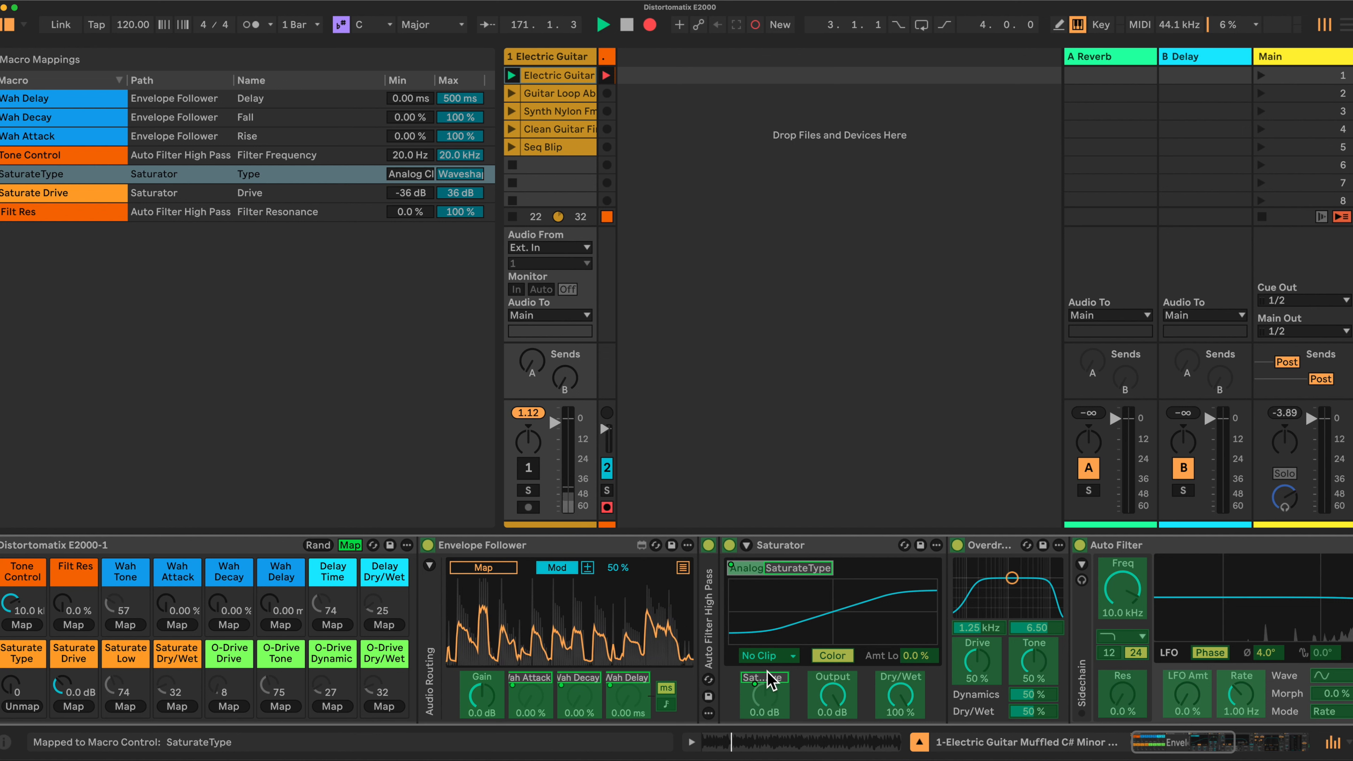
Map the Saturator's low color amount to the Saturate Low macro and its Dry/Wet to Saturate Dry/Wet
{"action": "left_click", "coordinate": [910, 658]}
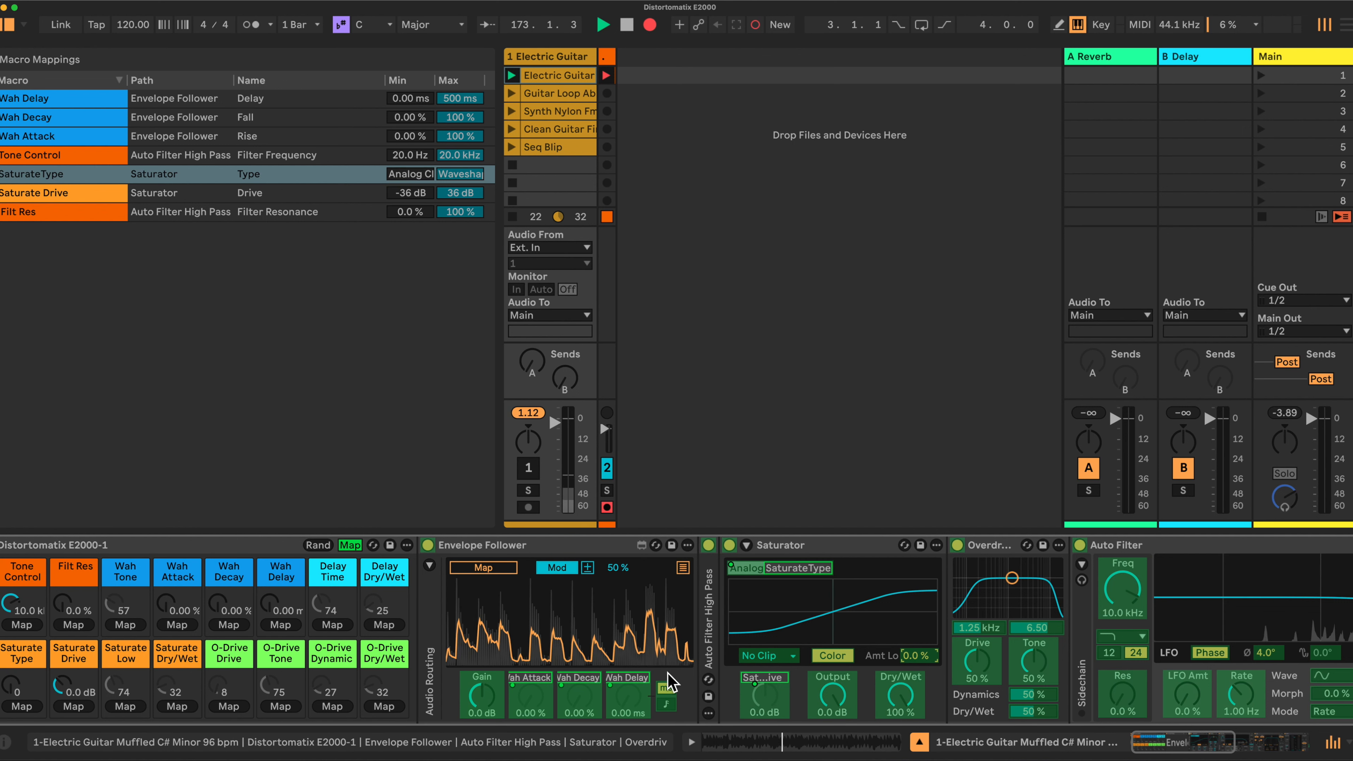
{"action": "left_click", "coordinate": [125, 706]}
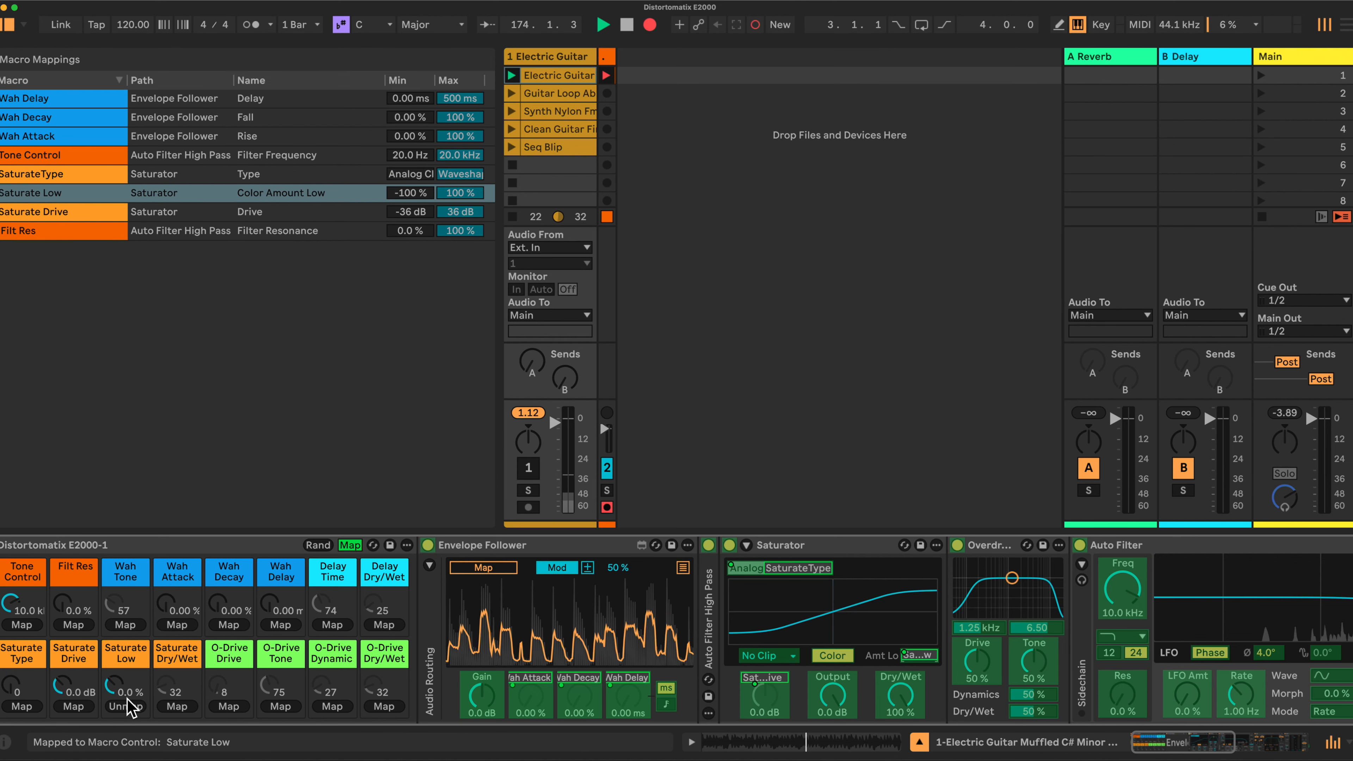
{"action": "left_click", "coordinate": [900, 696]}
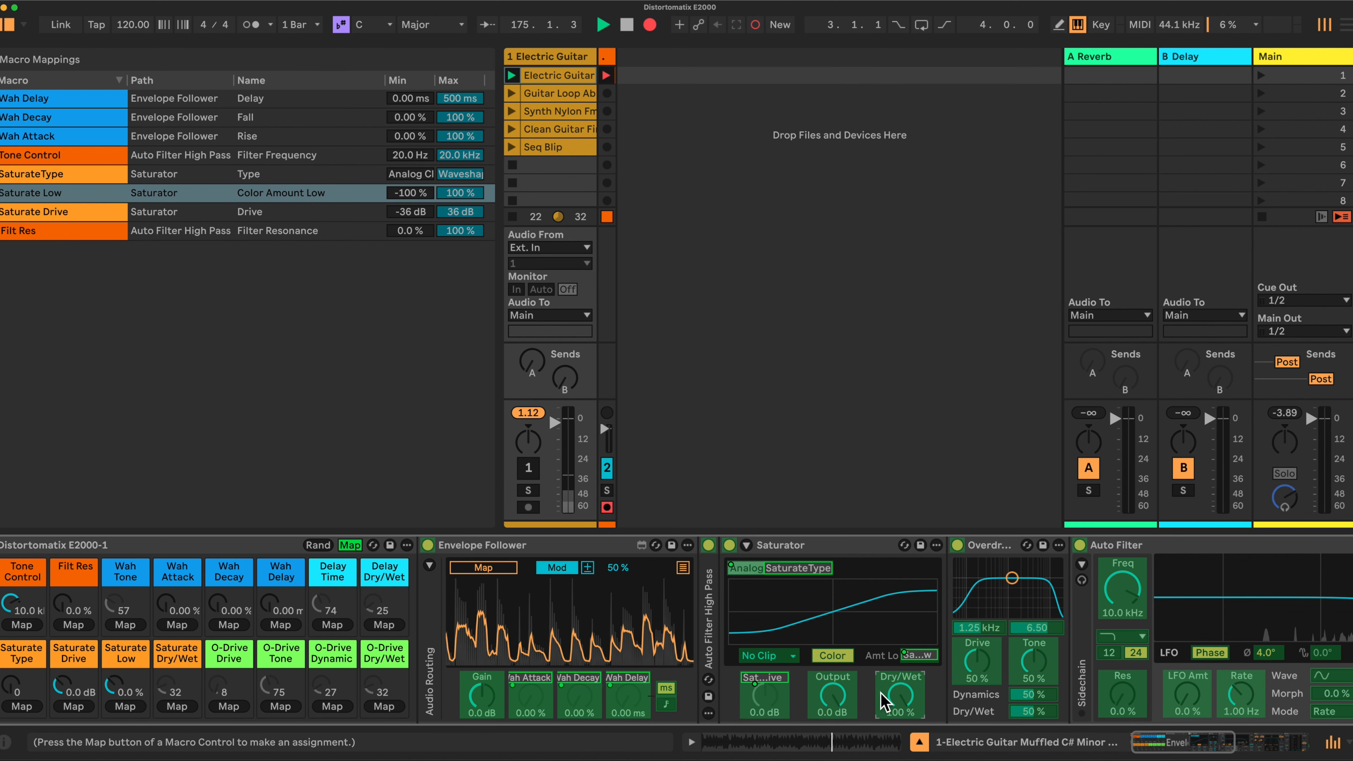
{"action": "left_click", "coordinate": [177, 706]}
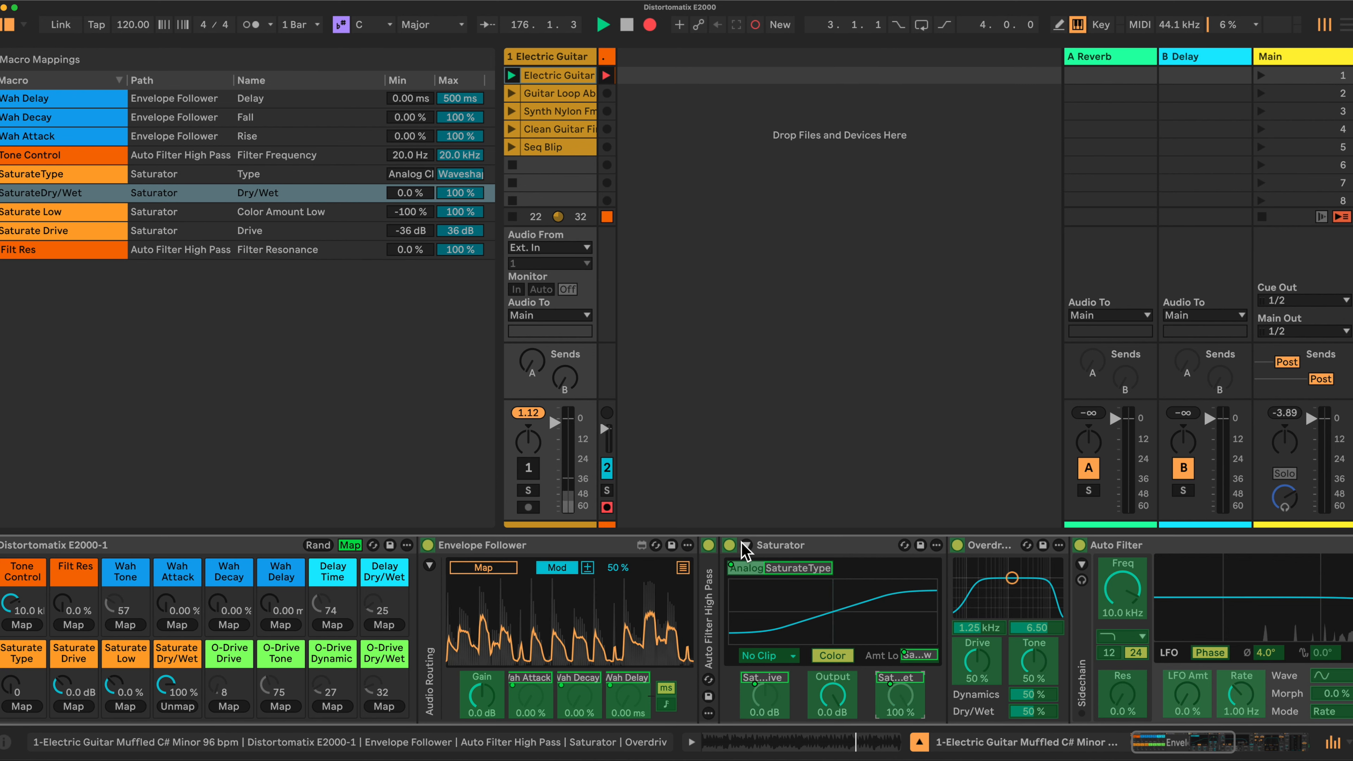
Fold the Saturator and map the Overdrive's Drive to O-Drive Drive and its Tone to O-Drive Tone
{"action": "double_click", "coordinate": [831, 546]}
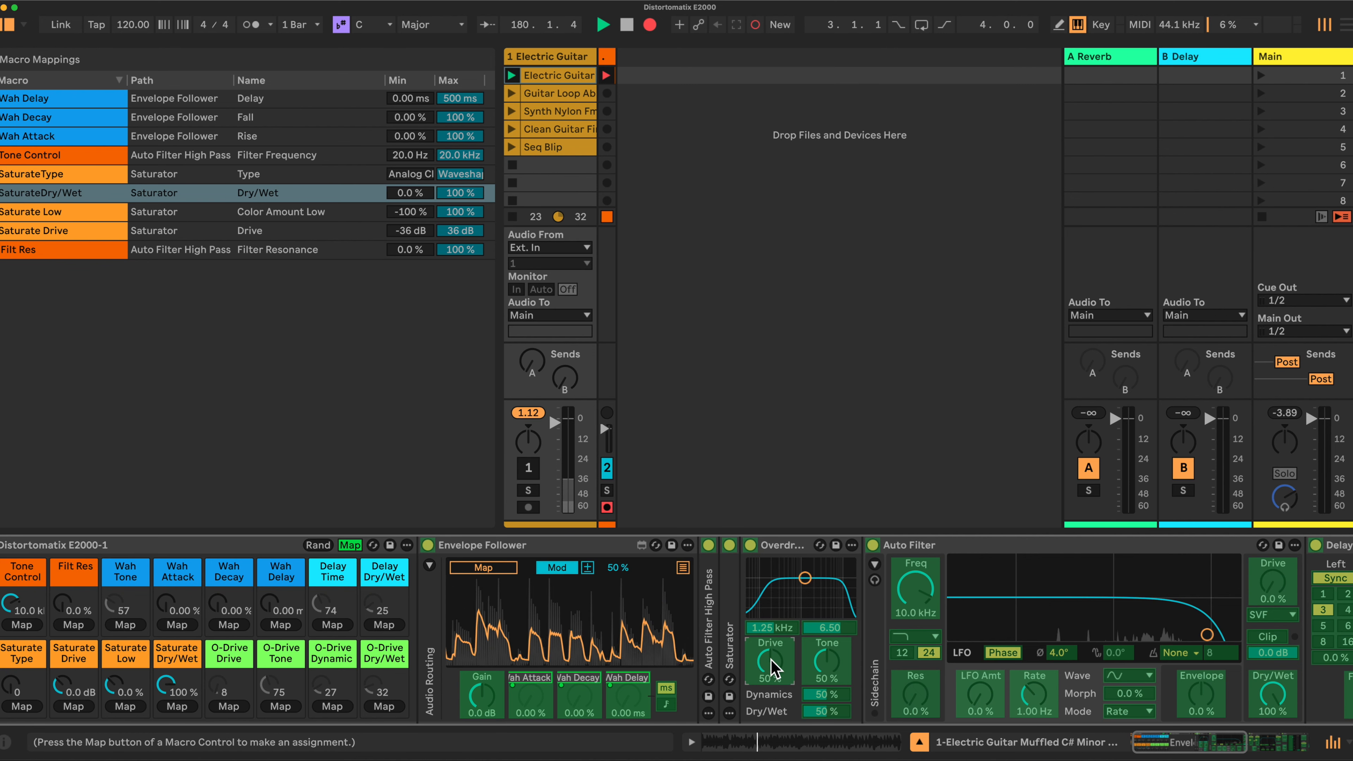
{"action": "left_click", "coordinate": [227, 705]}
{"action": "left_click", "coordinate": [827, 661]}
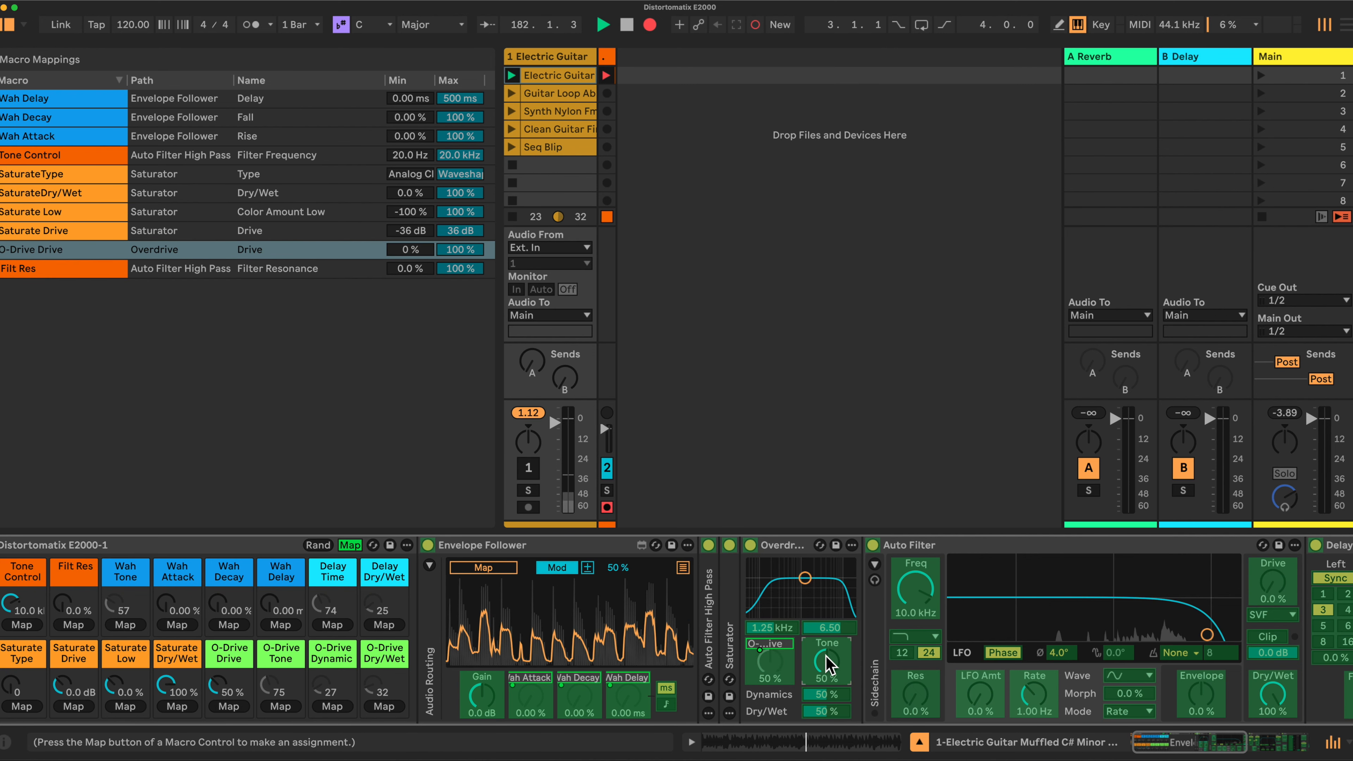
{"action": "left_click", "coordinate": [281, 706]}
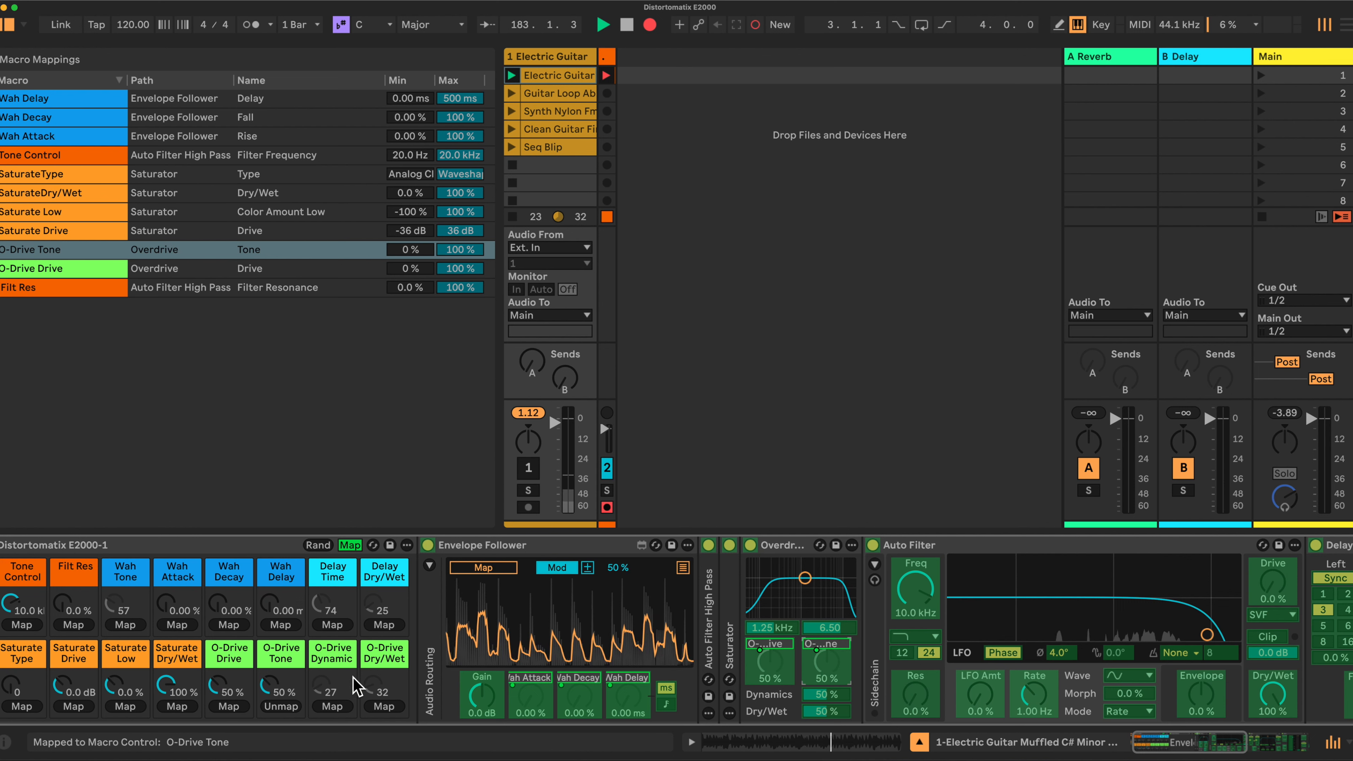
Map the Overdrive's Dynamics to O-Drive Dynamics and its Dry/Wet to O-Drive Dry/Wet, then fold the Overdrive
{"action": "left_click", "coordinate": [826, 695]}
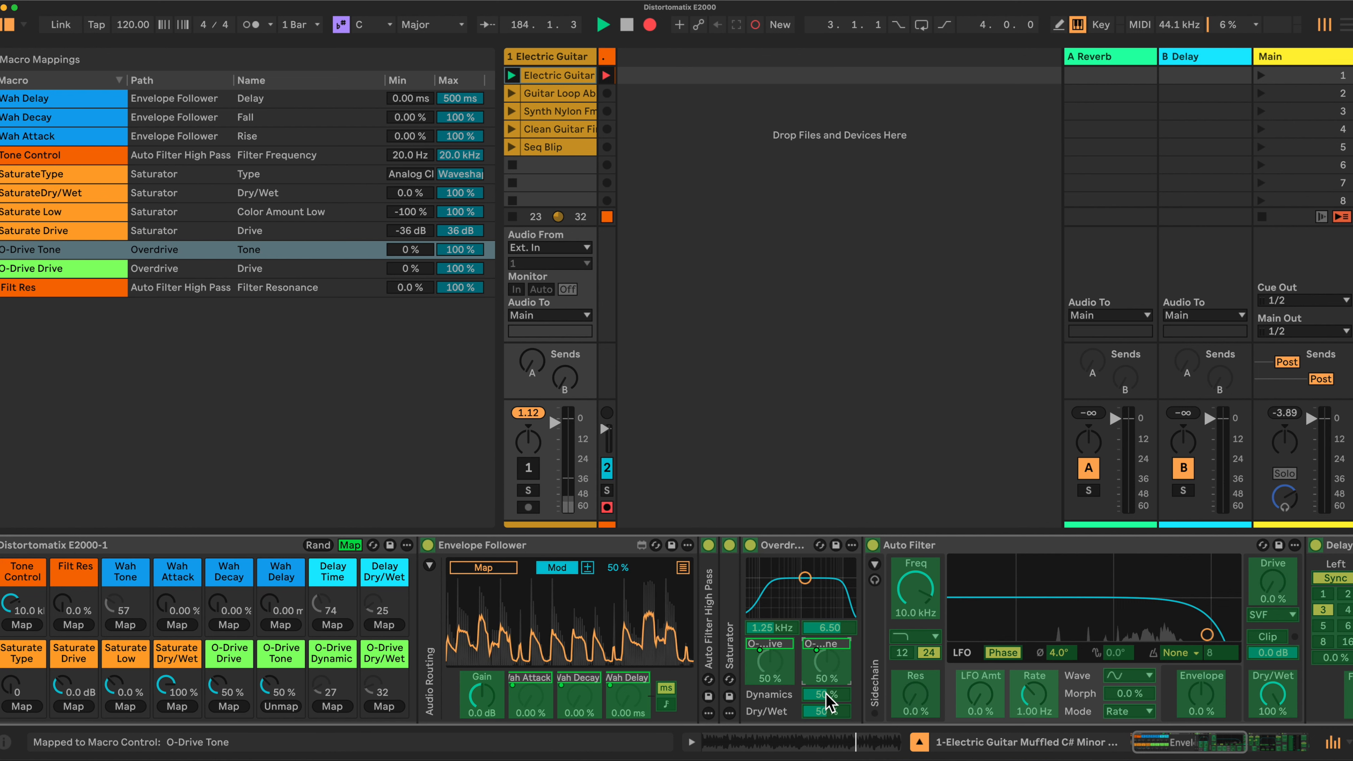
{"action": "left_click", "coordinate": [826, 695]}
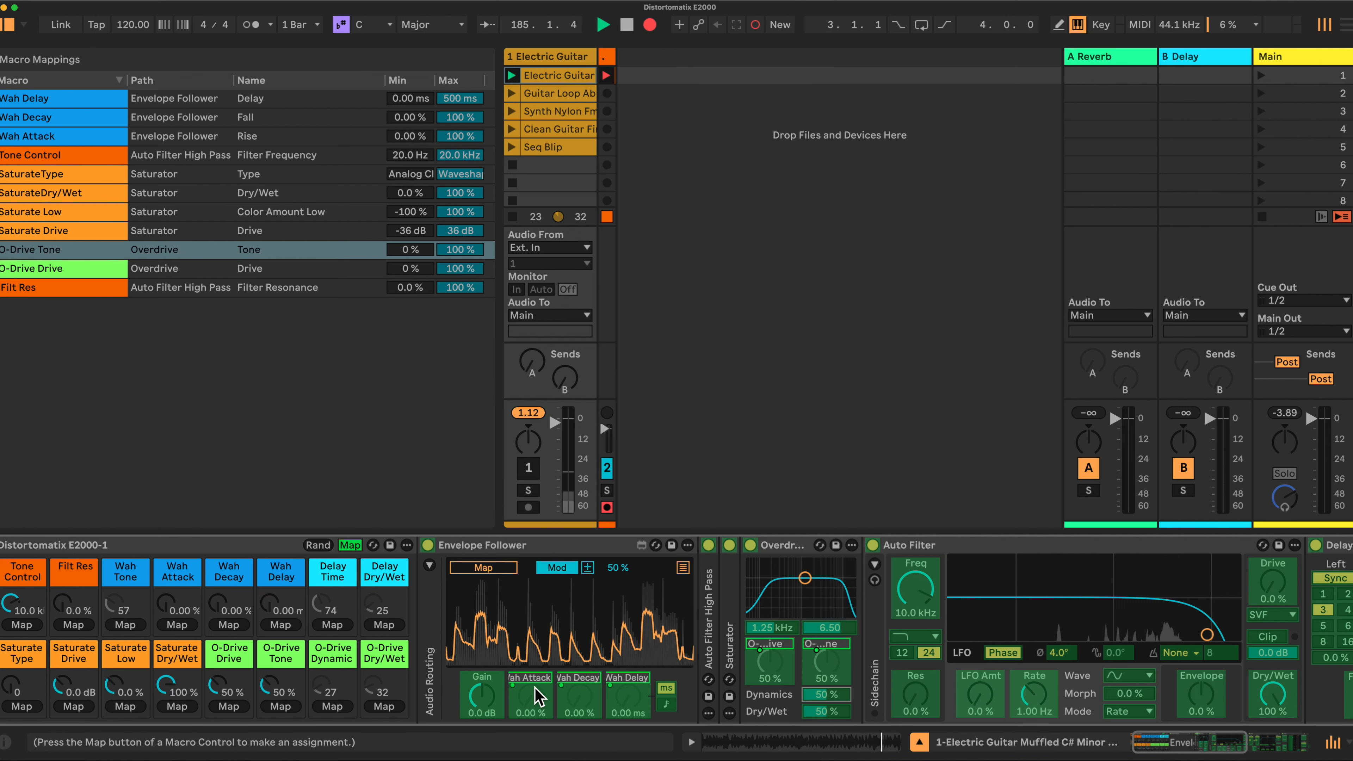
{"action": "left_click", "coordinate": [332, 706]}
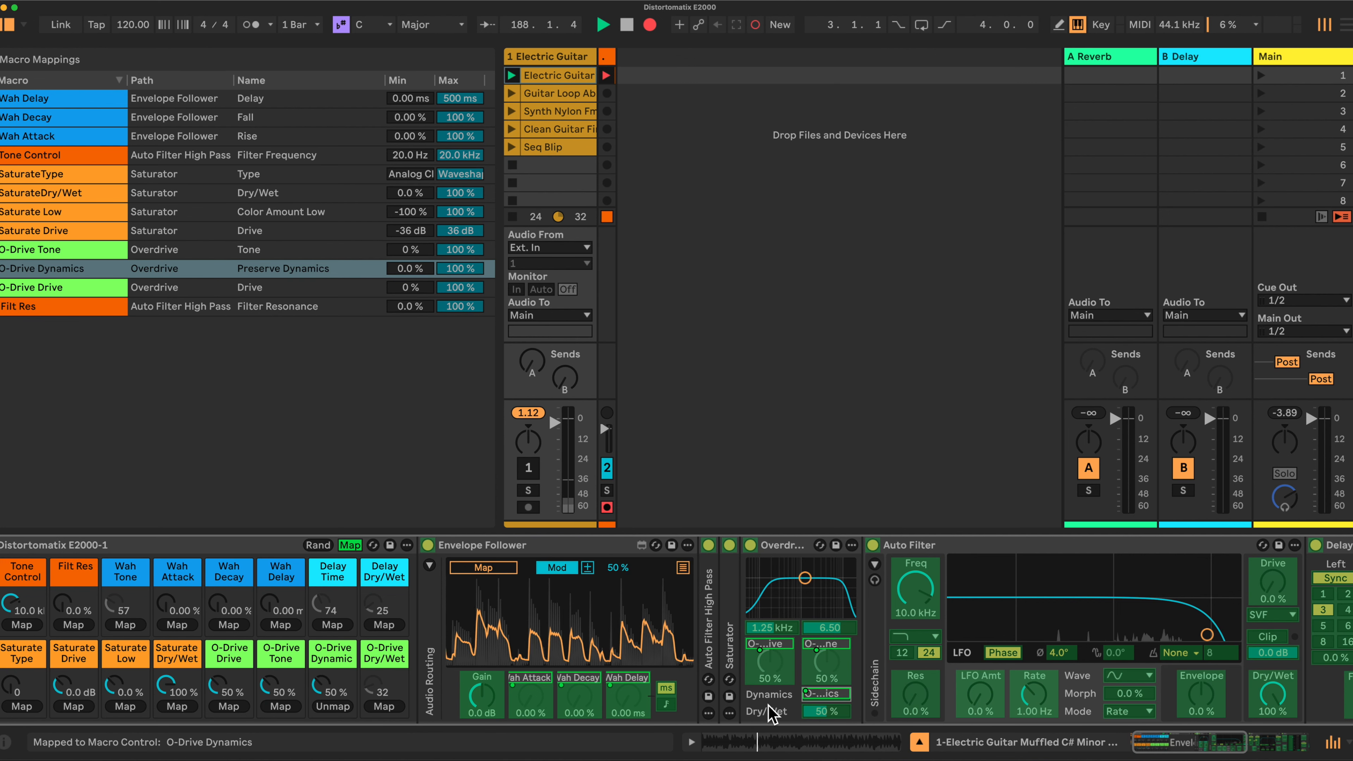
{"action": "left_click", "coordinate": [824, 712]}
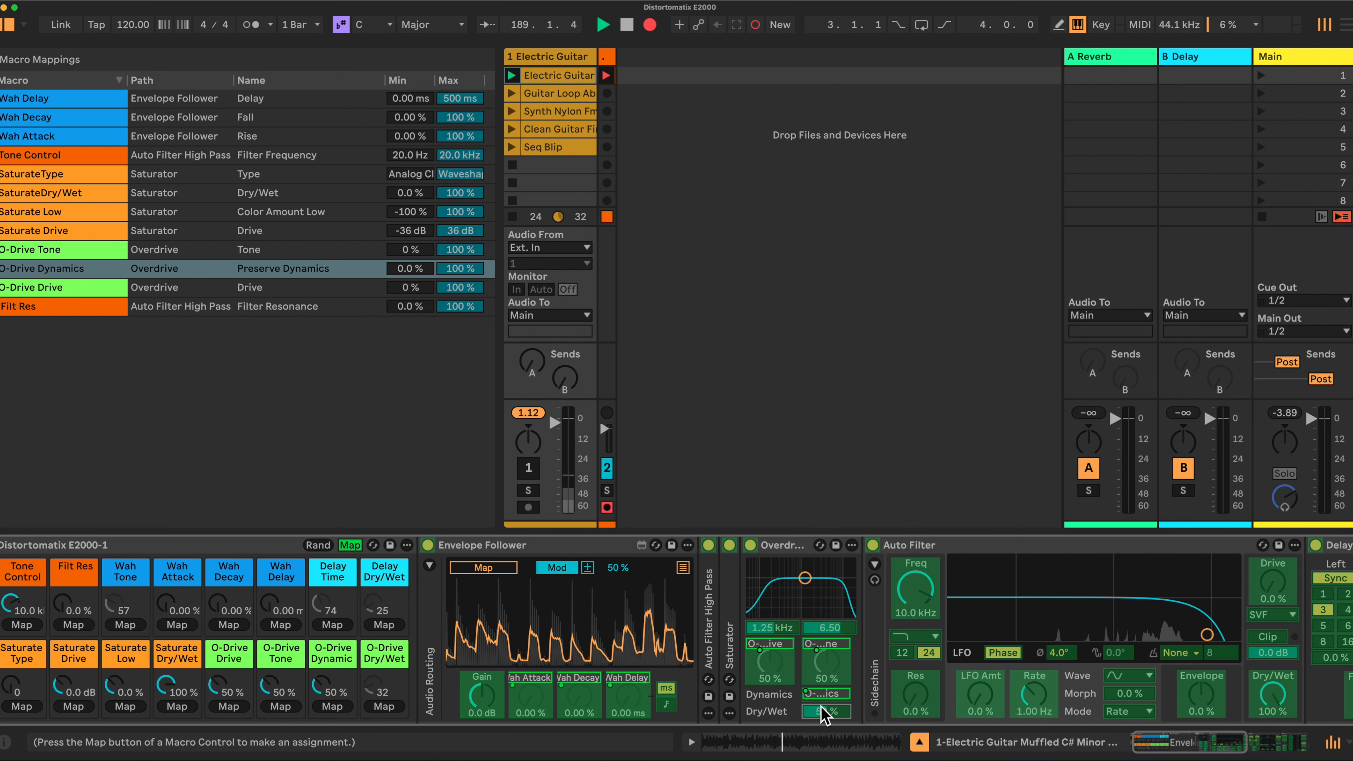
{"action": "left_click", "coordinate": [379, 707]}
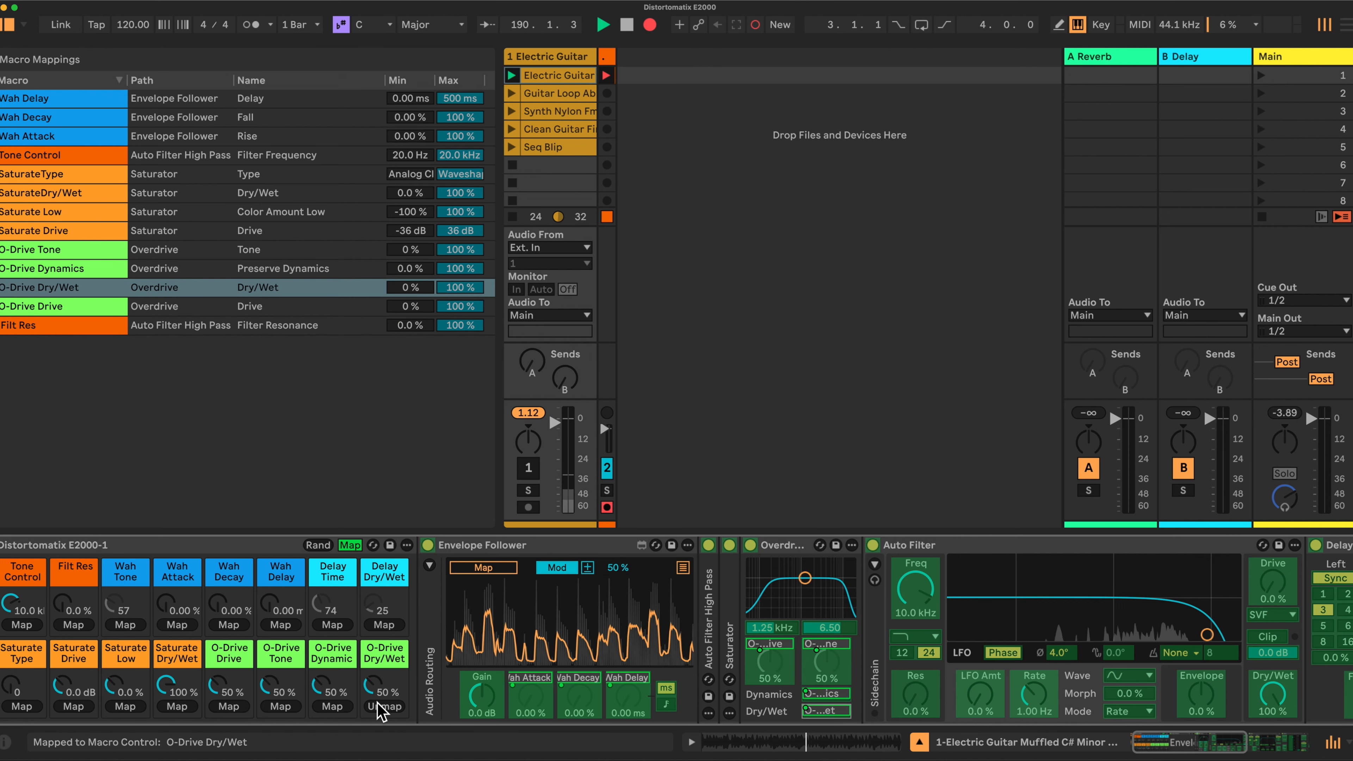
{"action": "double_click", "coordinate": [792, 549]}
{"action": "key", "text": "super+m"}
{"action": "key", "text": "super+alt+b"}
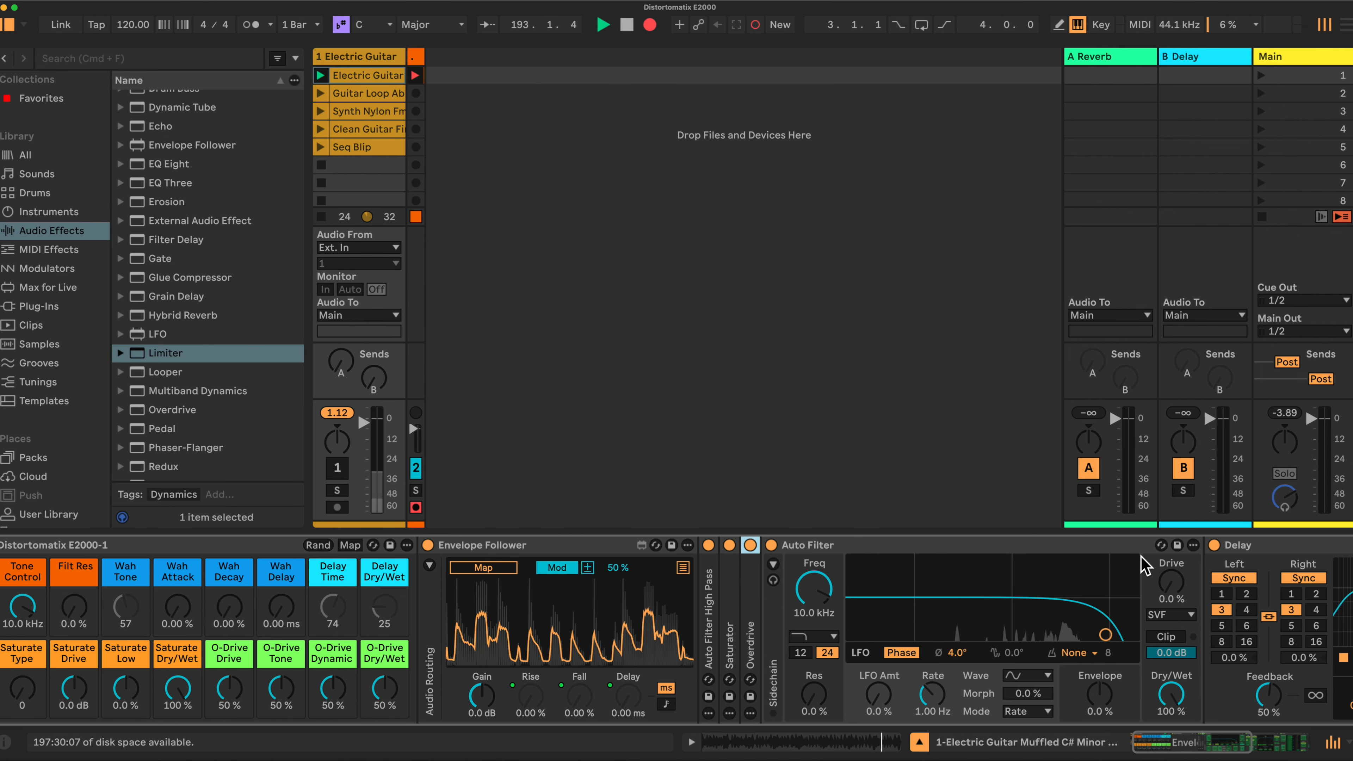
Set the second Auto Filter's circuit type to PRD, its Drive to 5% and its slope to 12 dB
{"action": "left_click", "coordinate": [1190, 614]}
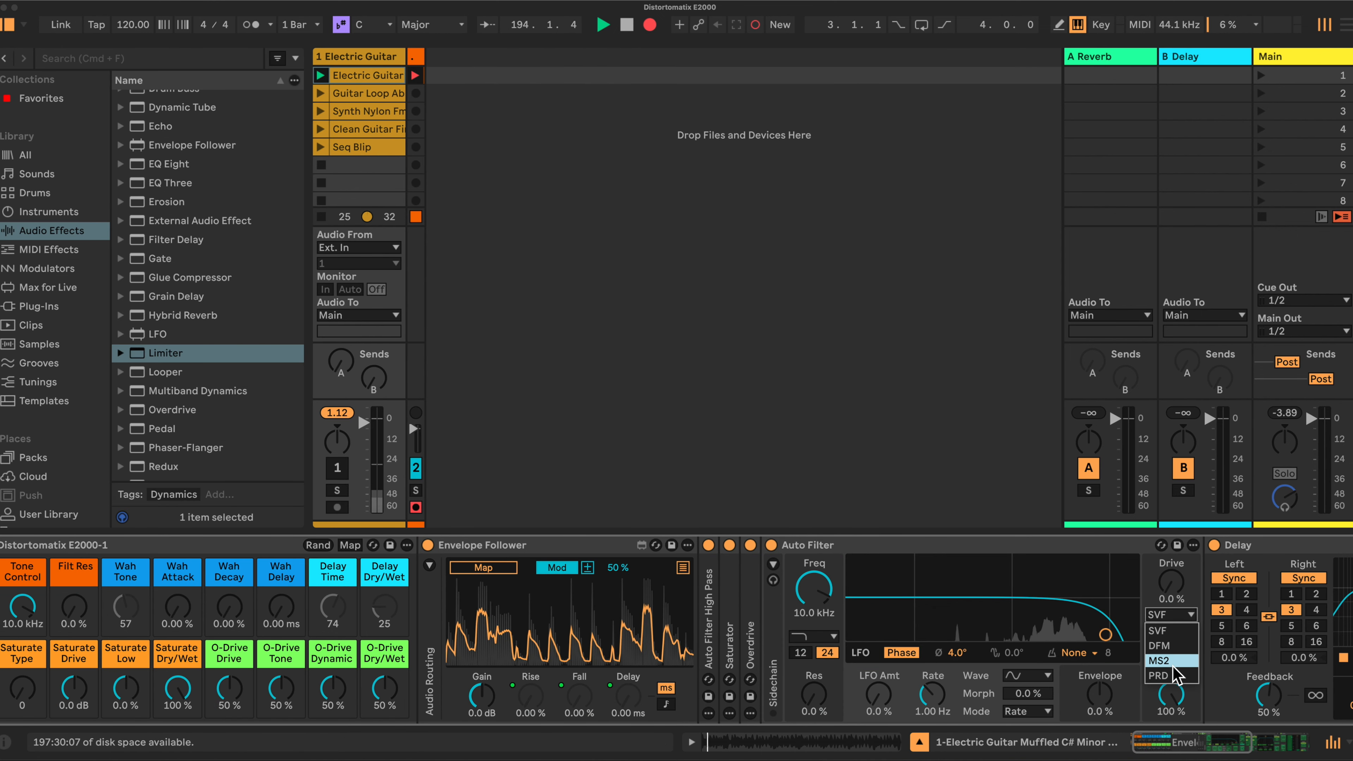
{"action": "left_click", "coordinate": [1167, 675]}
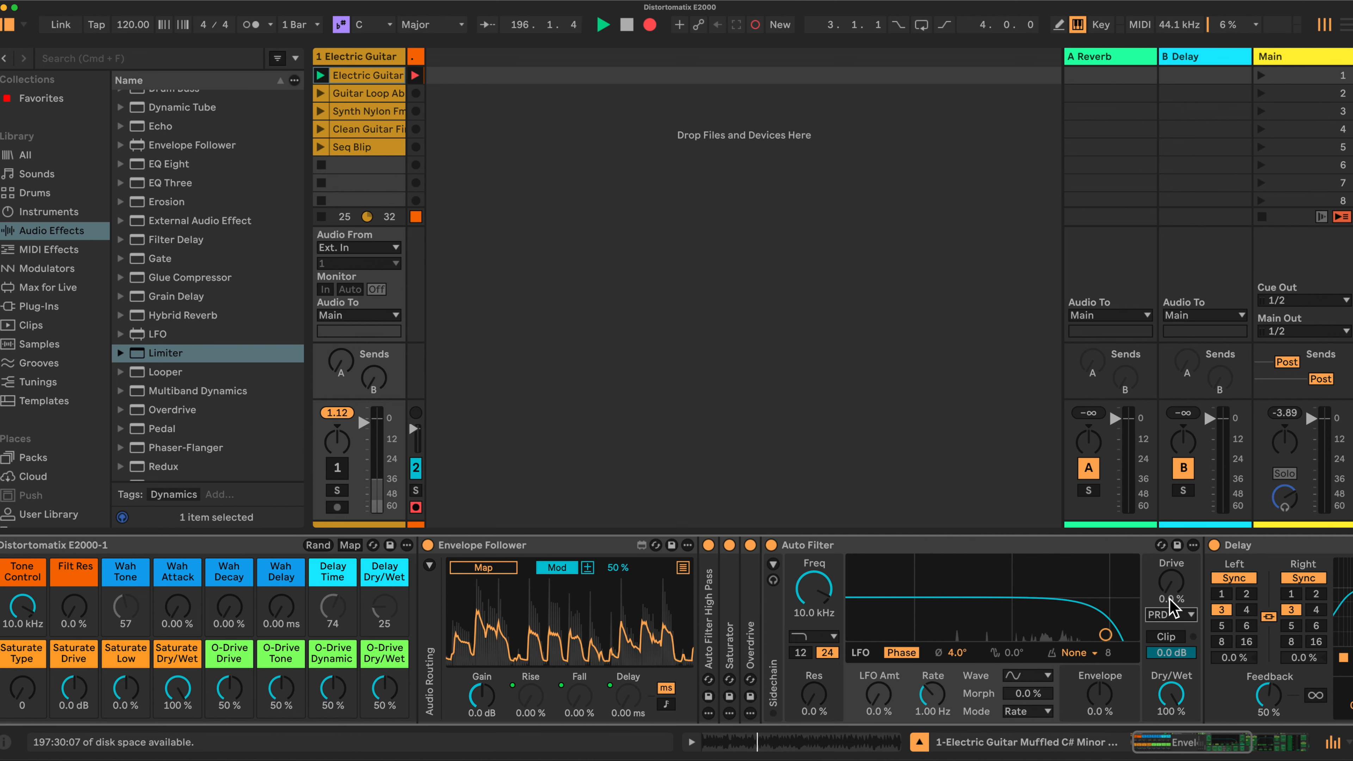
{"action": "left_click_drag", "start_coordinate": [1175, 600], "coordinate": [1176, 598]}
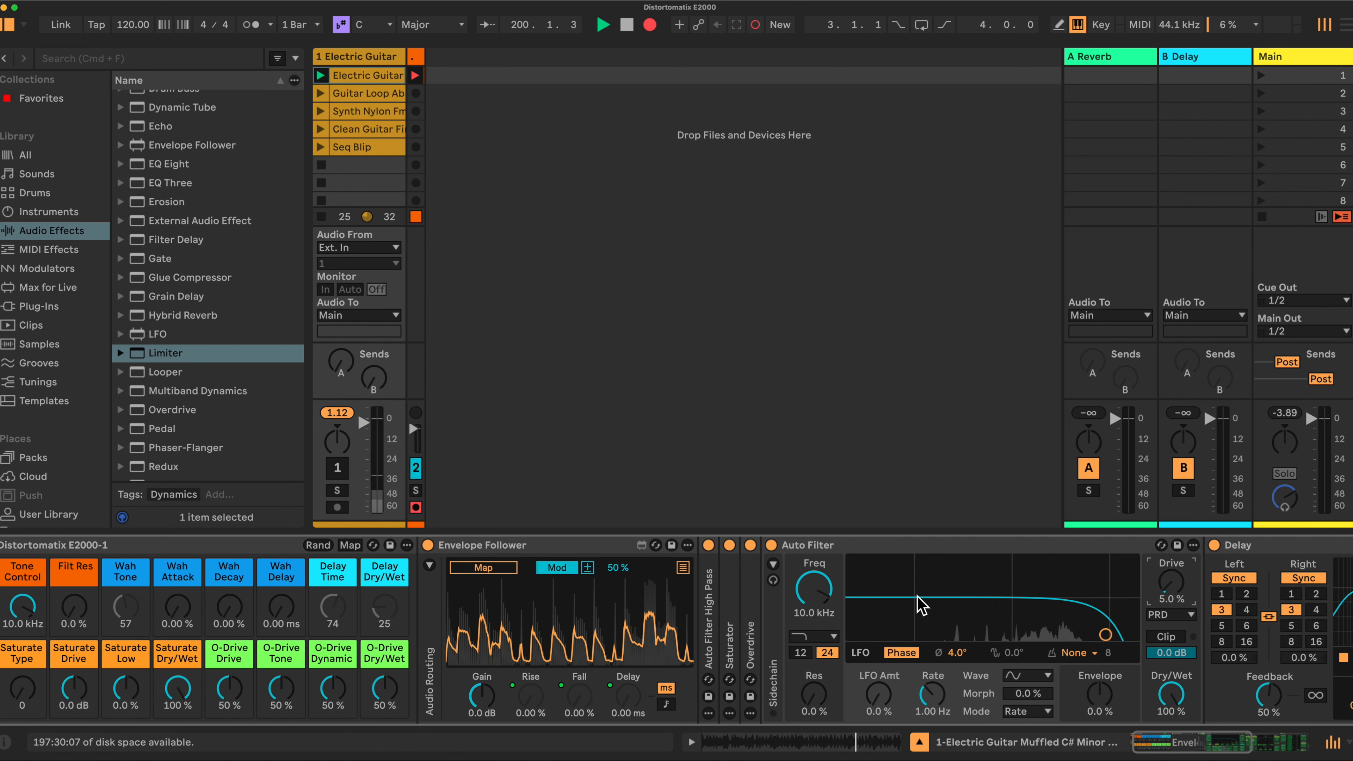
{"action": "left_click", "coordinate": [804, 652]}
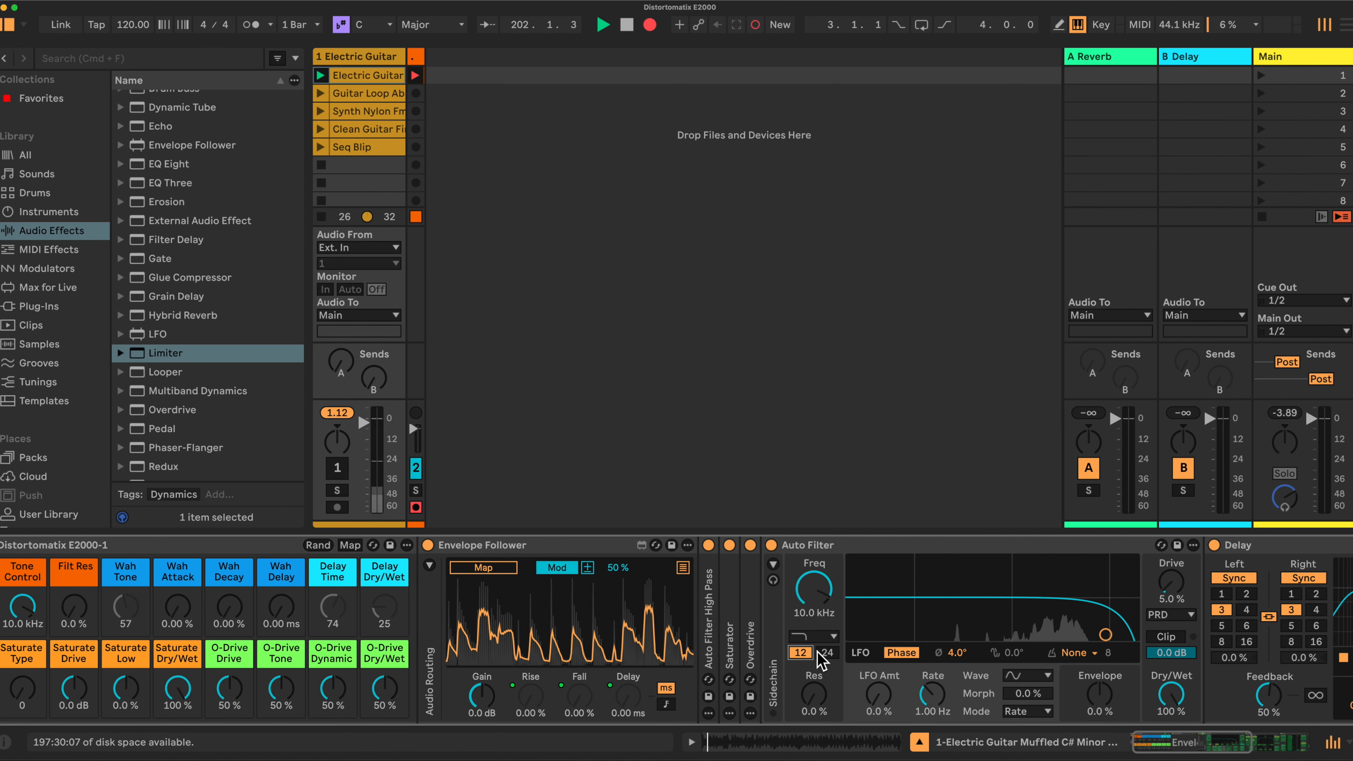
Set the second Auto Filter's envelope attack to 6 ms and release to 140 ms
{"action": "left_click", "coordinate": [1085, 696]}
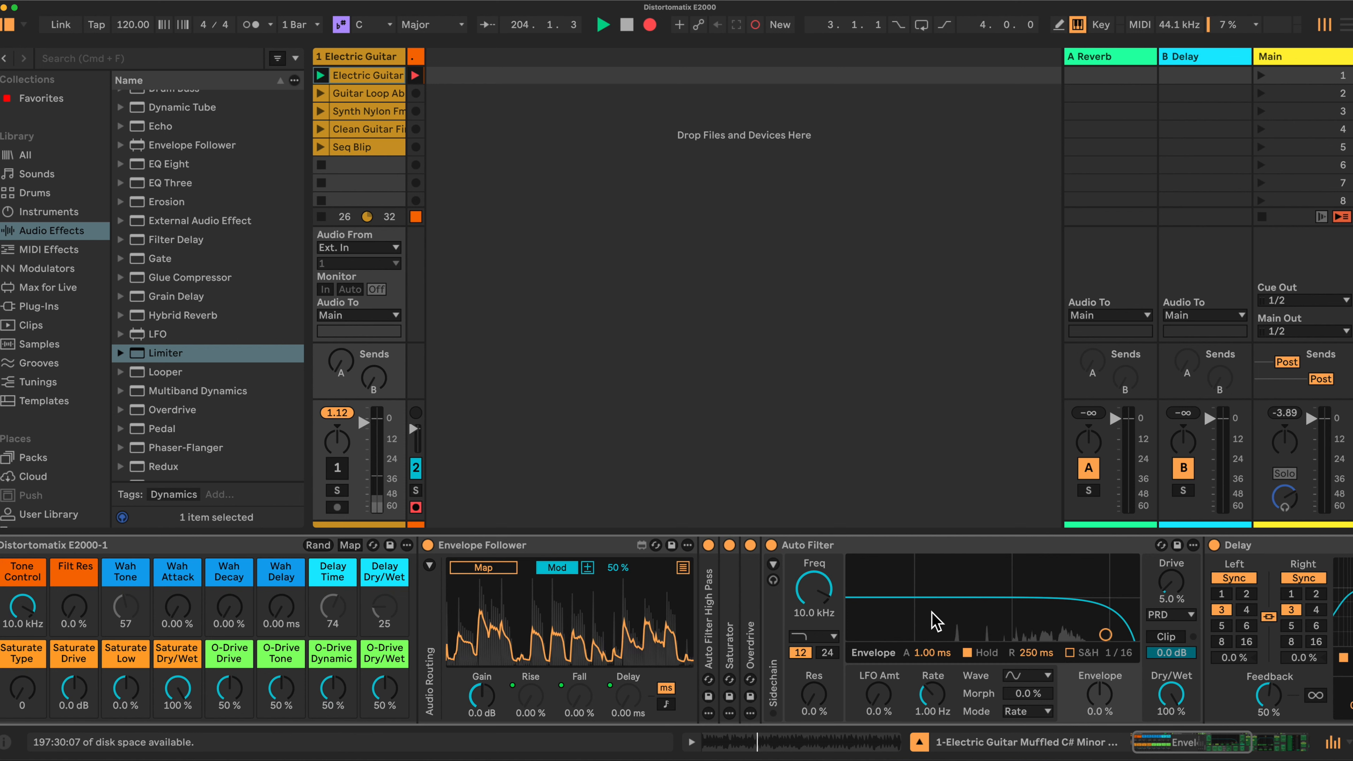
{"action": "type", "text": "6"}
{"action": "key", "text": "Return"}
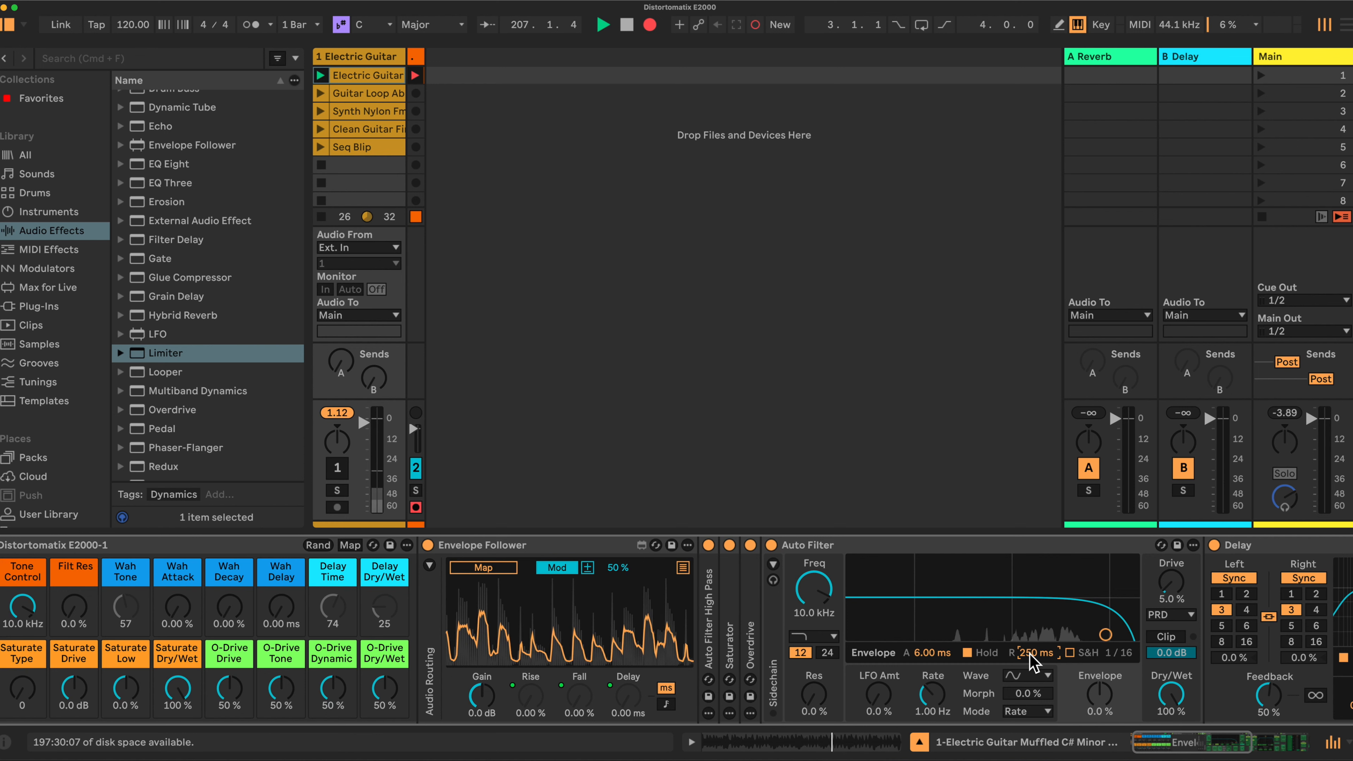
{"action": "type", "text": "140"}
{"action": "key", "text": "Return"}
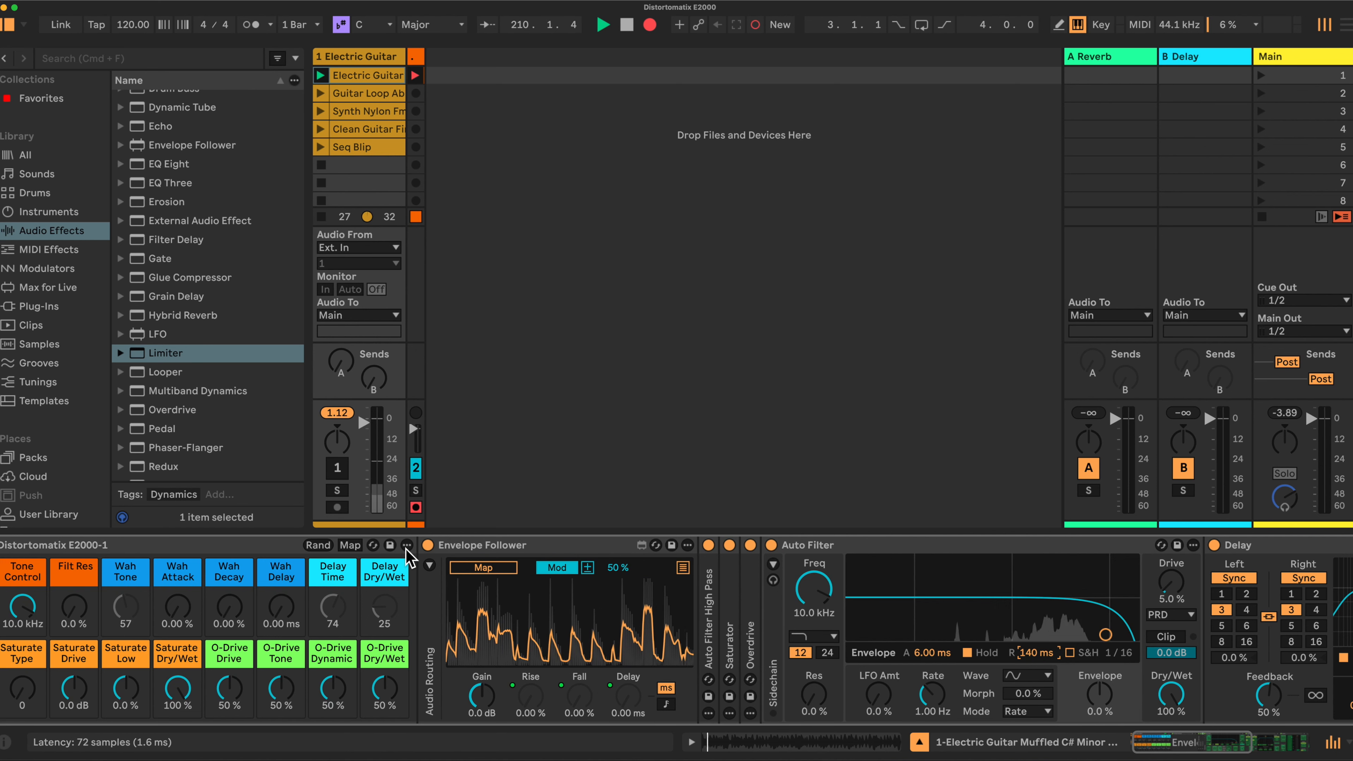
Map the second Auto Filter's resonance to the Filt Res macro and its frequency to Tone Control
{"action": "left_click", "coordinate": [350, 545]}
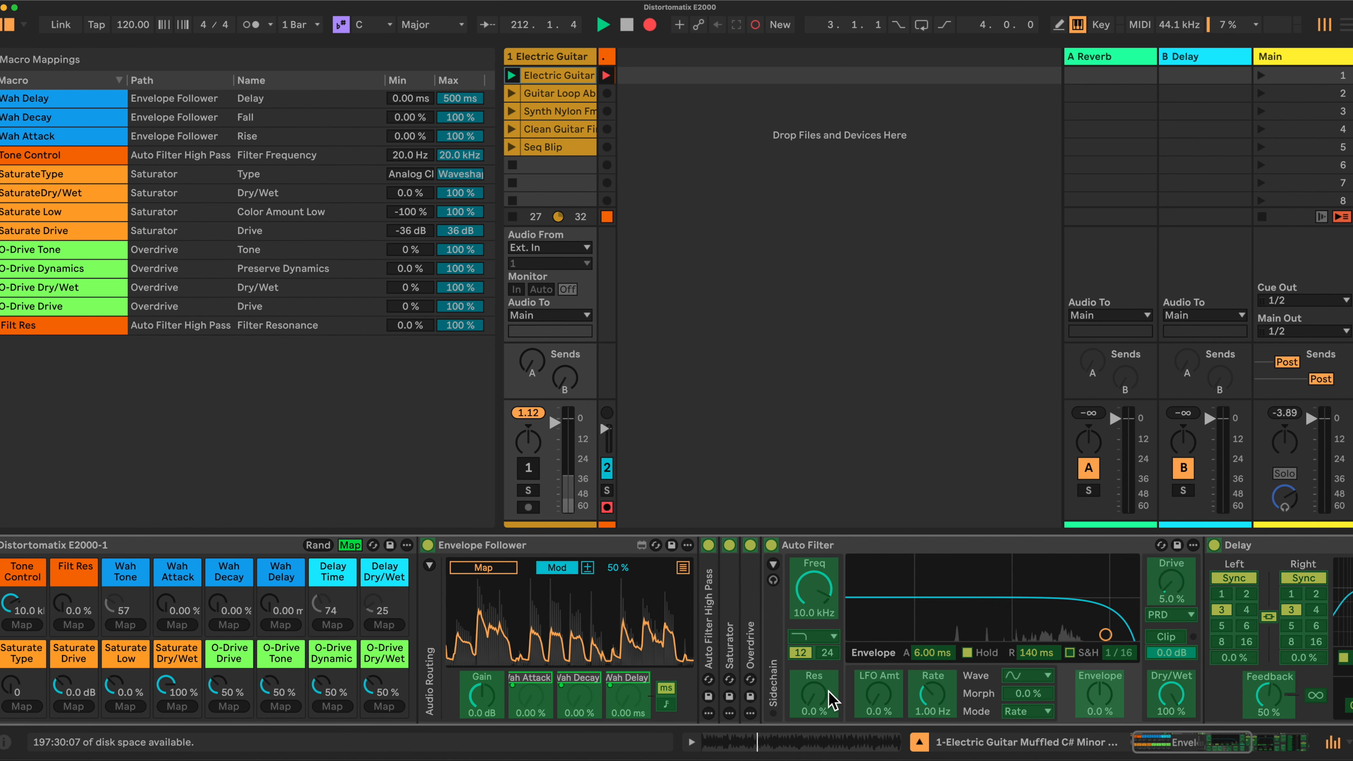
{"action": "left_click", "coordinate": [815, 695]}
{"action": "left_click", "coordinate": [73, 624]}
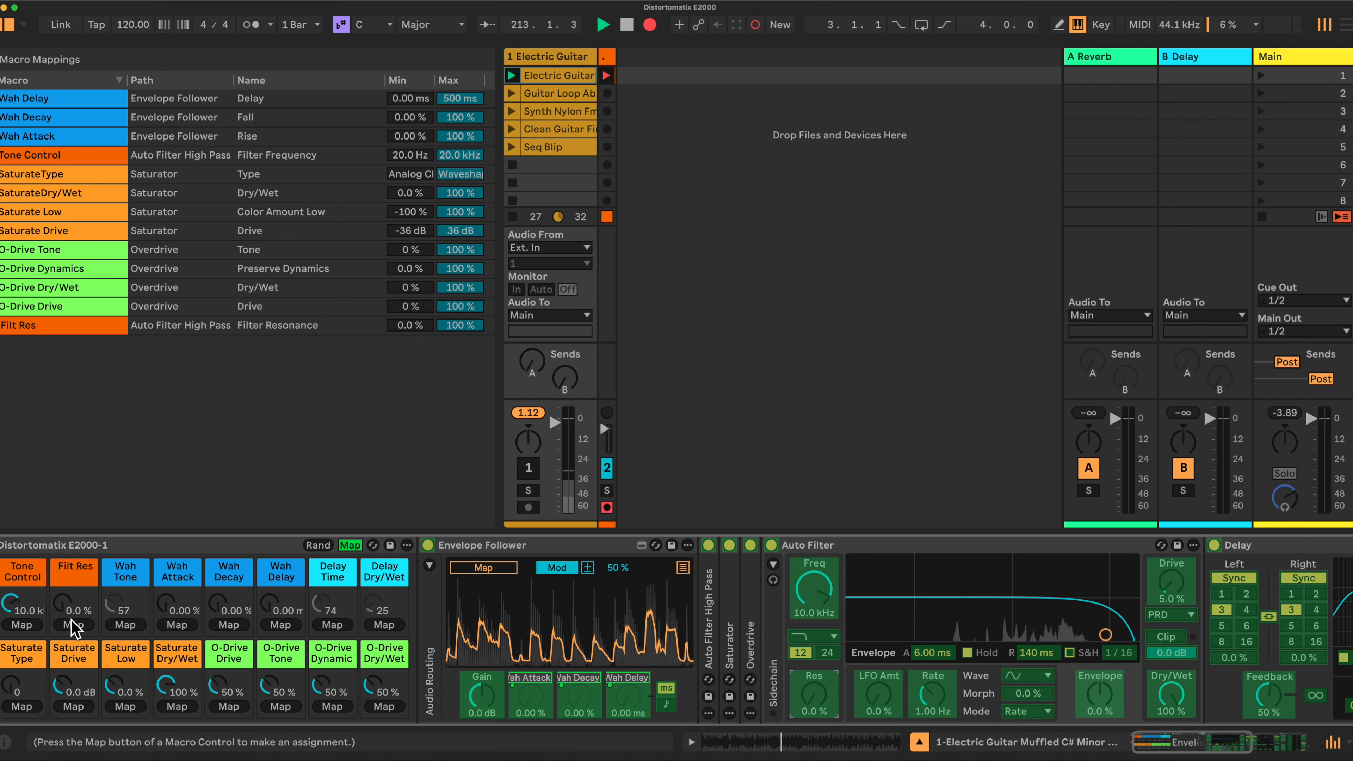
{"action": "left_click", "coordinate": [801, 589]}
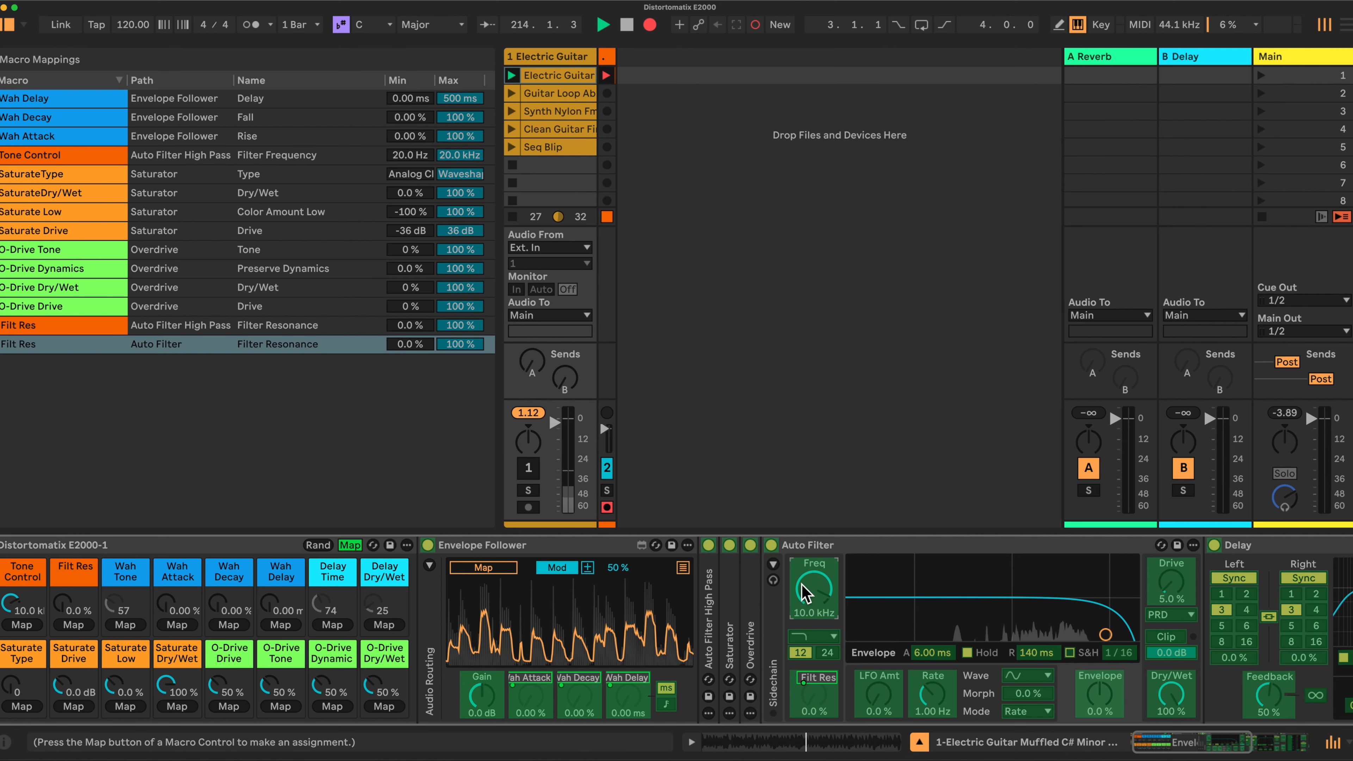
{"action": "left_click", "coordinate": [26, 625]}
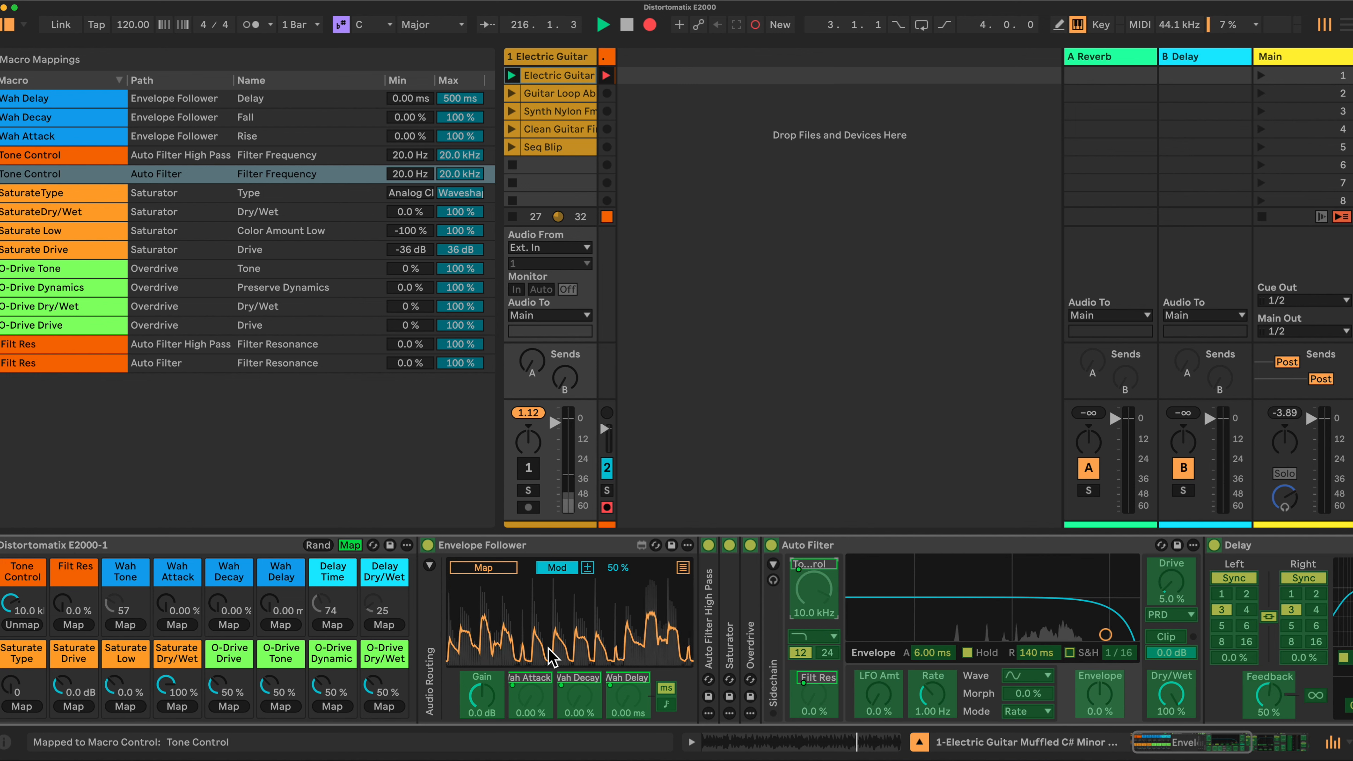
Map the second Auto Filter's envelope amount to the Wah Tone macro and leave macro mapping
{"action": "left_click", "coordinate": [1093, 697]}
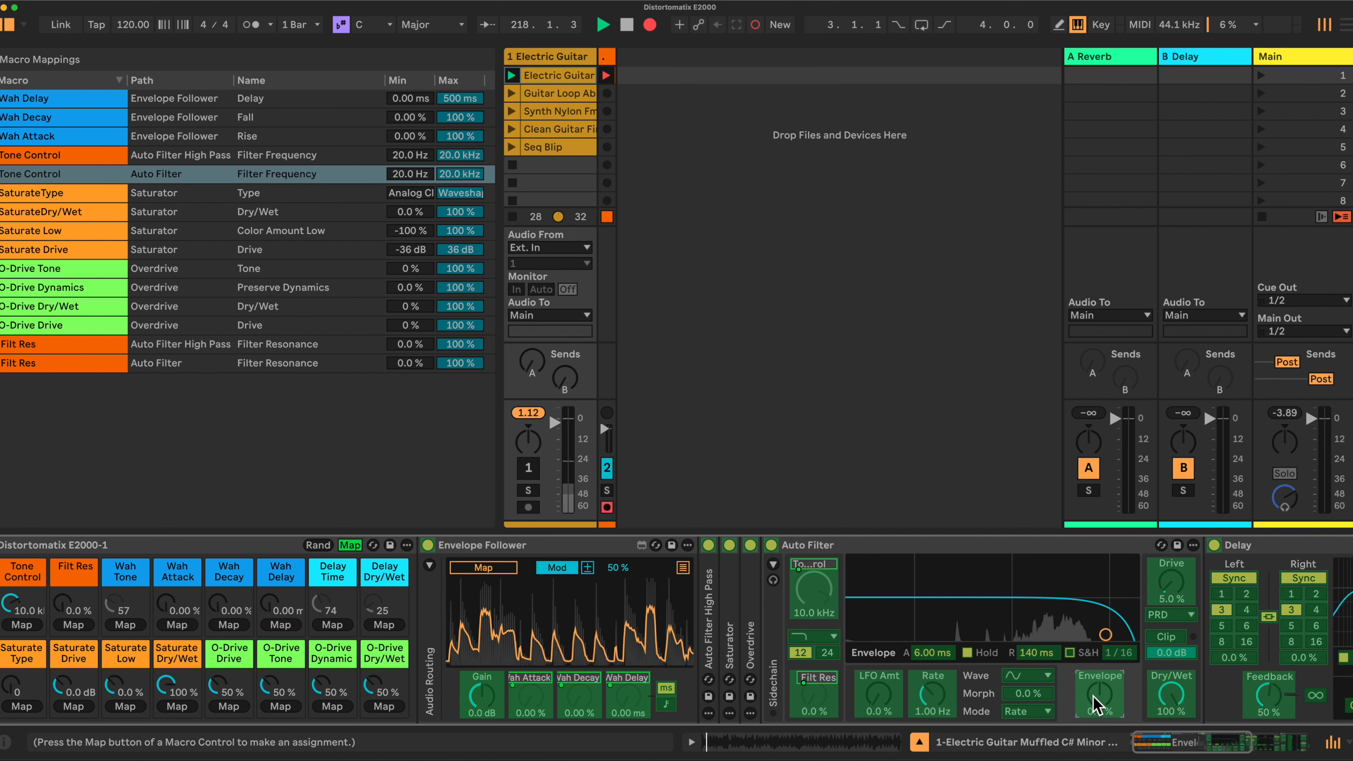
{"action": "left_click", "coordinate": [125, 624]}
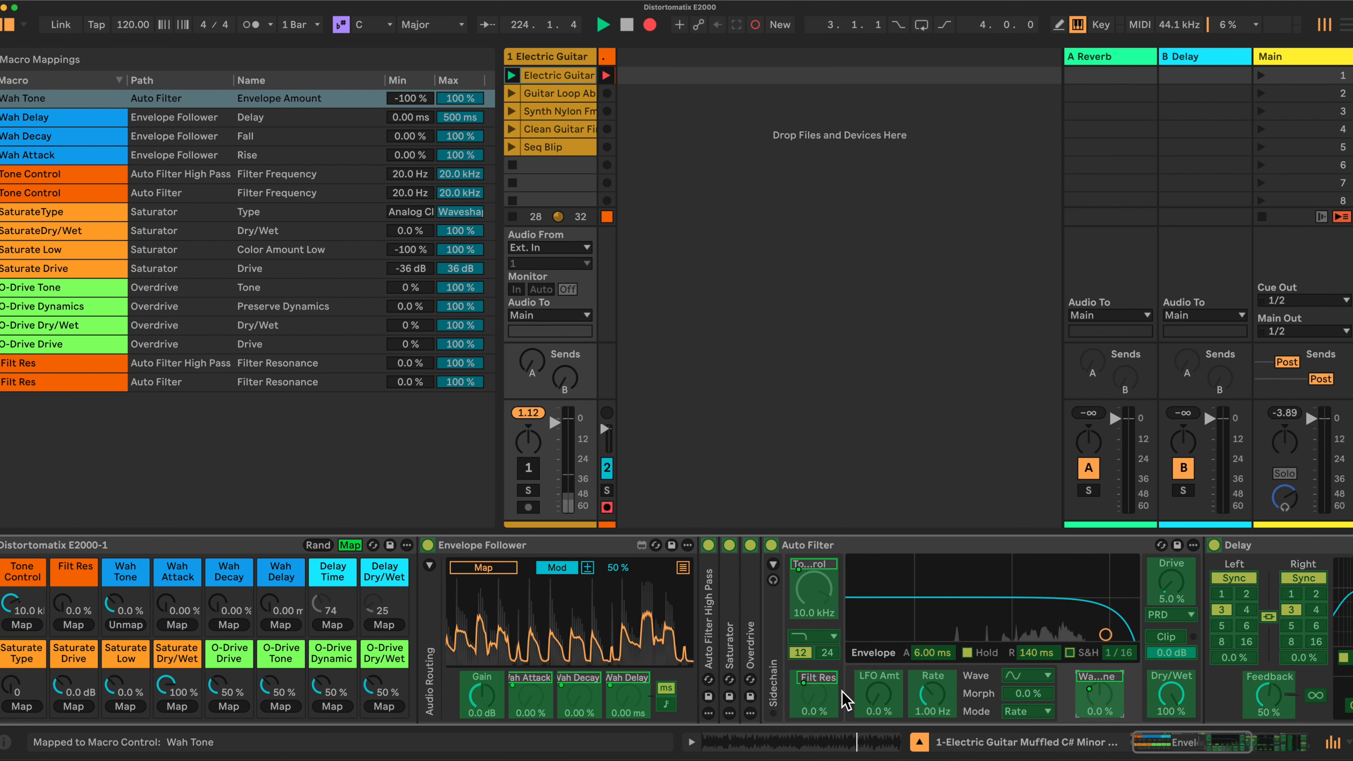
{"action": "left_click", "coordinate": [350, 545]}
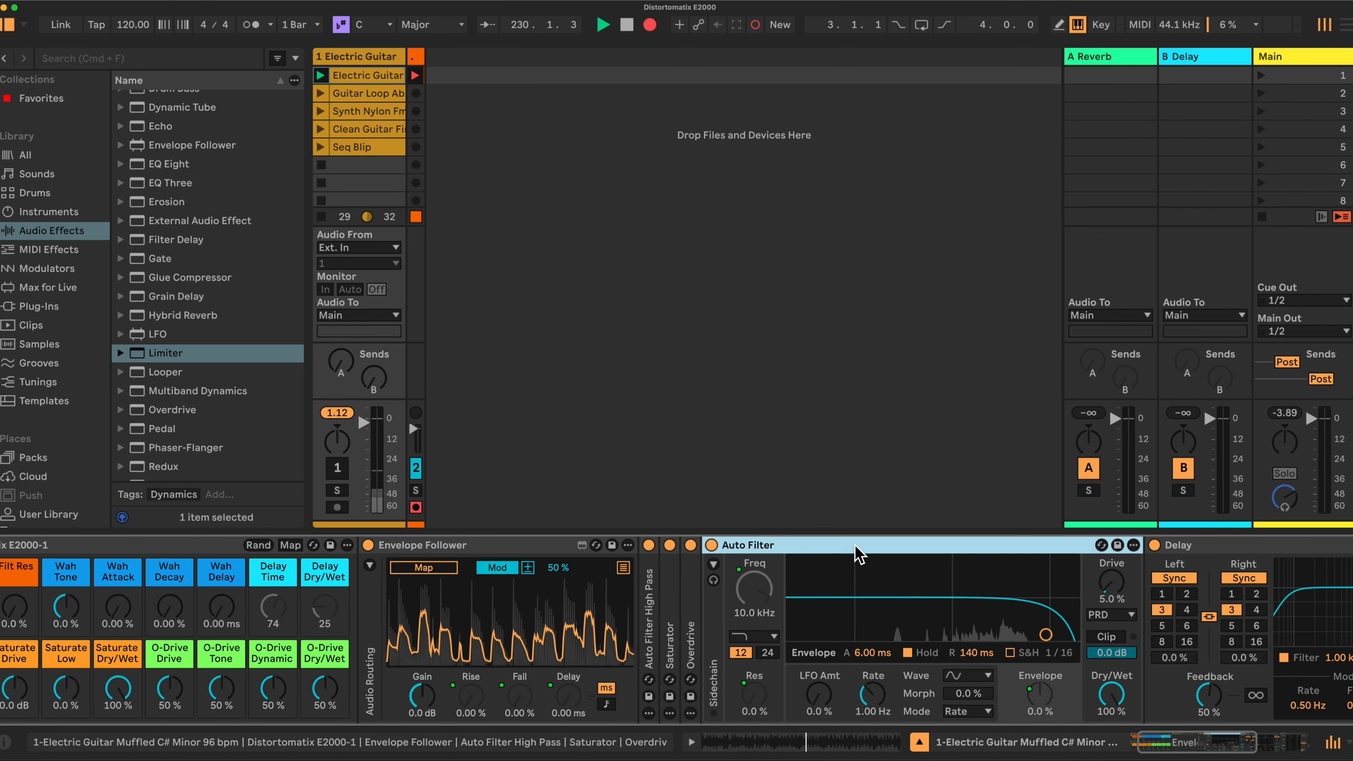
Fold the Auto Filter and set the Delay's synced left and right times to 5 sixteenths and its Feedback to 30%
{"action": "double_click", "coordinate": [857, 554]}
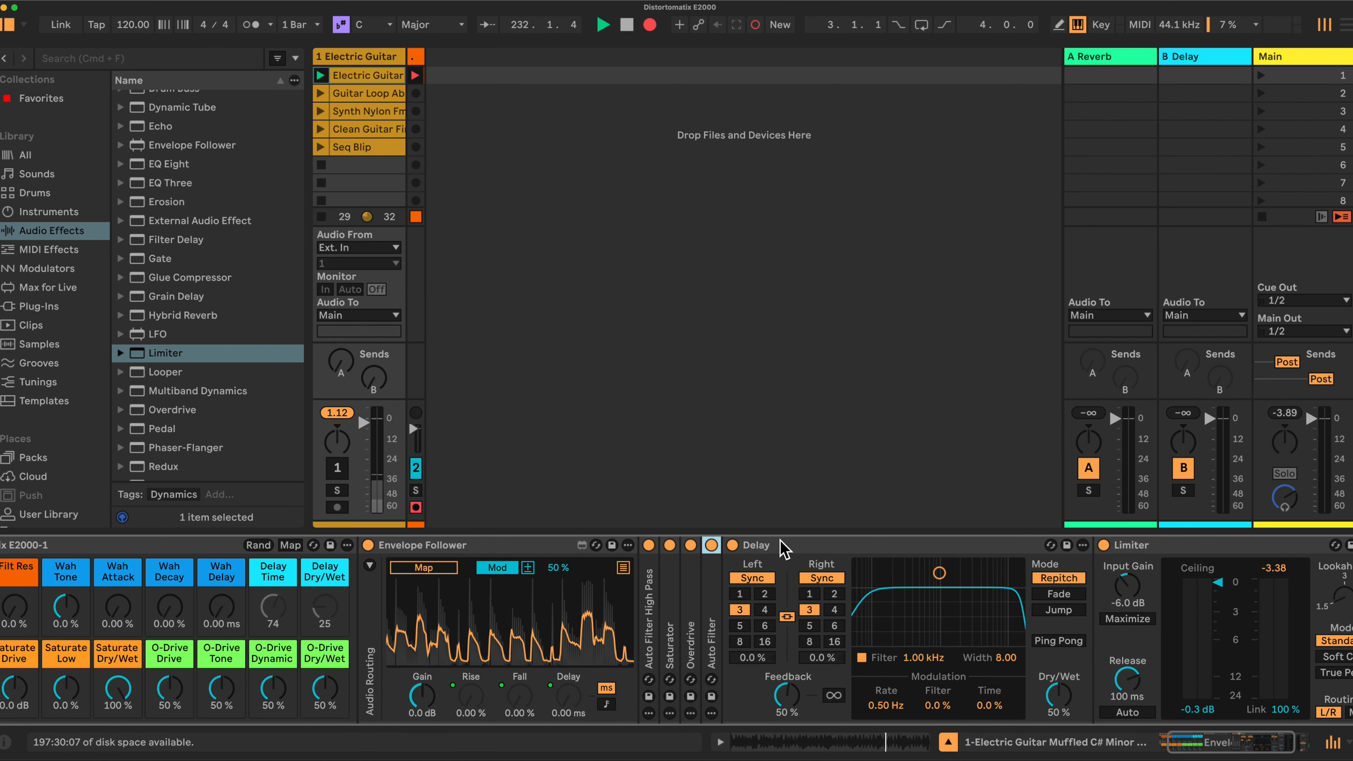
{"action": "left_click", "coordinate": [739, 626]}
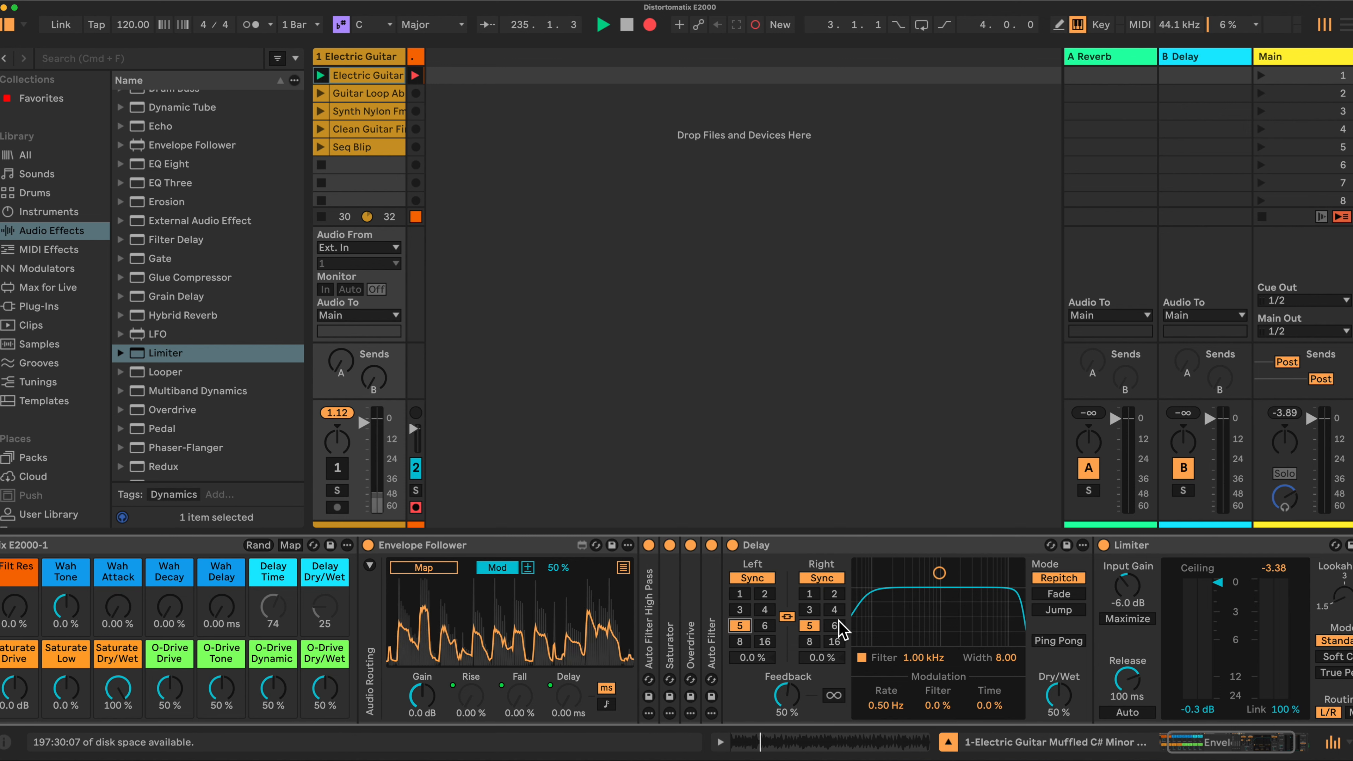
{"action": "left_click_drag", "start_coordinate": [787, 694], "coordinate": [787, 718]}
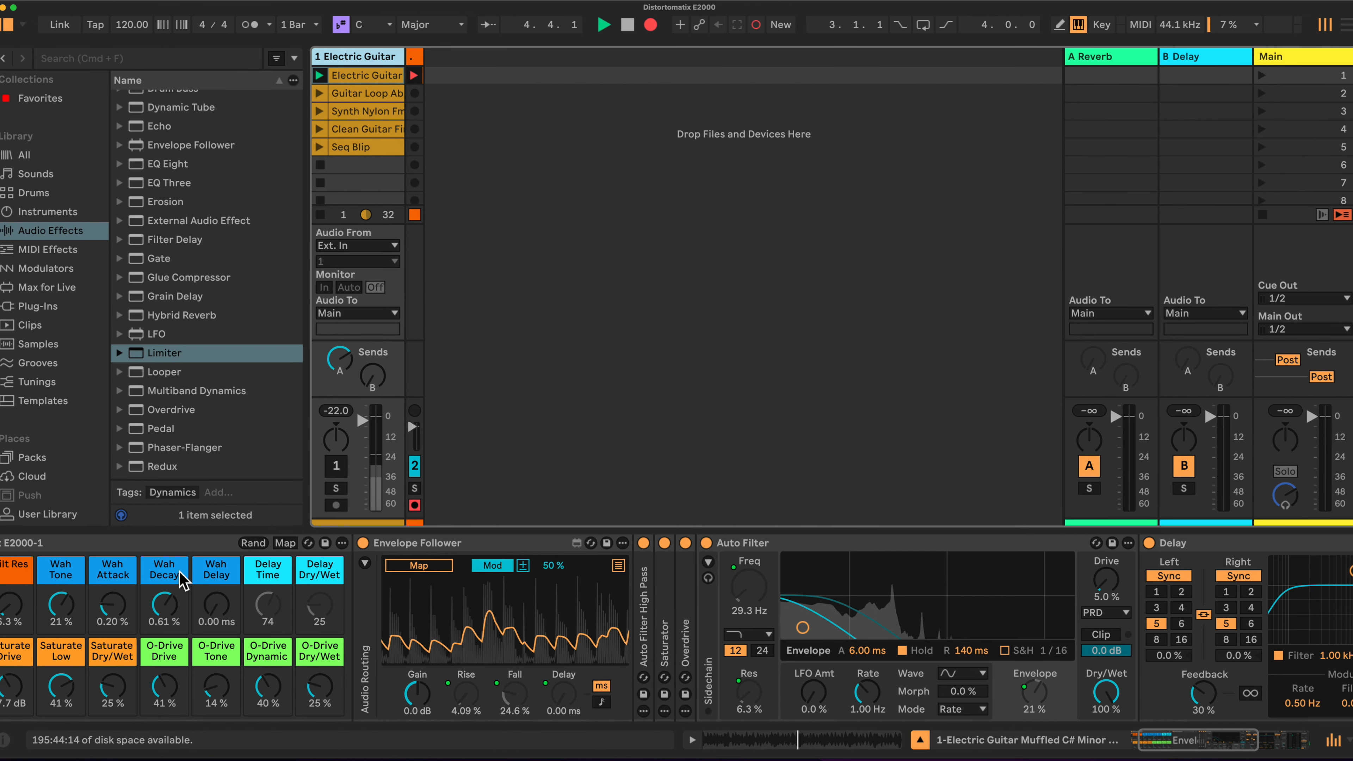
Set the Envelope Follower's modulation amount to 75% and map its output to the Tone Control macro
{"action": "scroll", "coordinate": [406, 590], "scroll_direction": "left", "scroll_amount": 3}
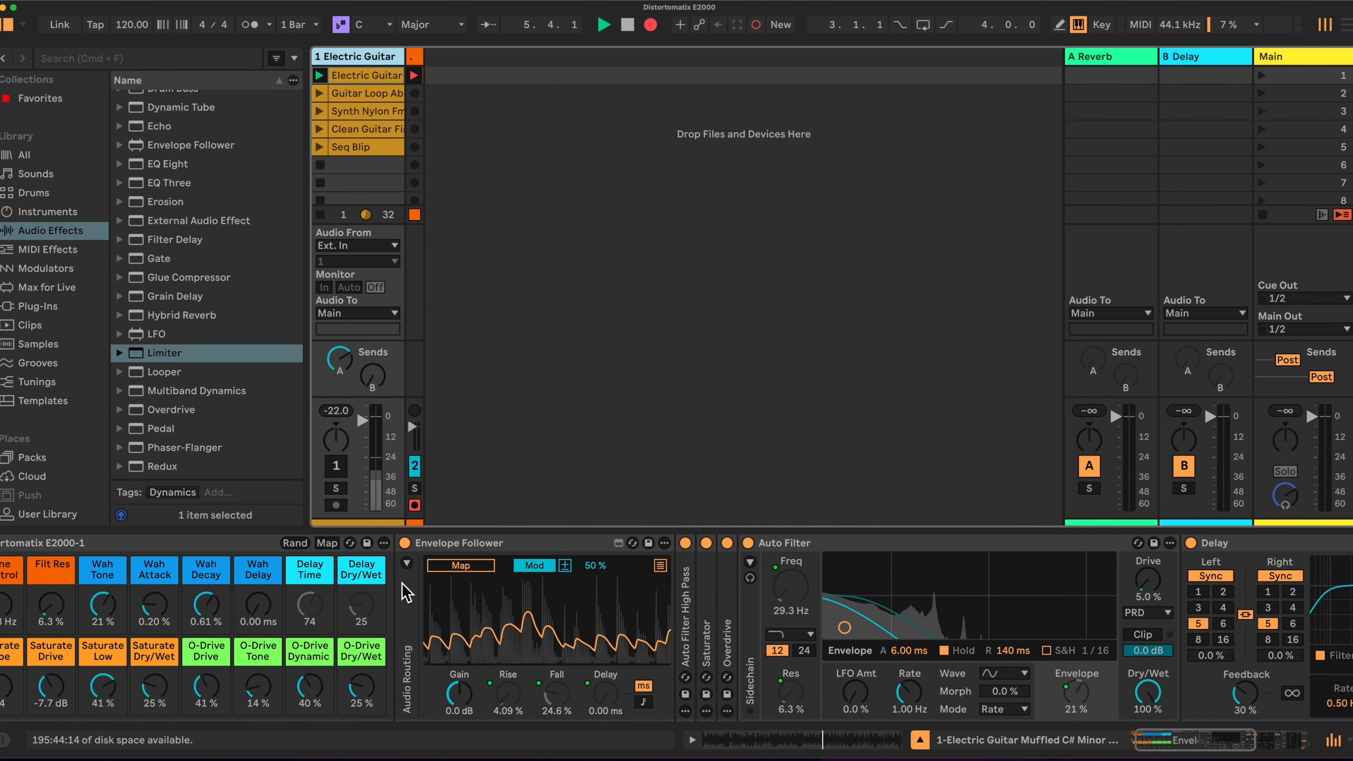
{"action": "scroll", "coordinate": [408, 591], "scroll_direction": "left", "scroll_amount": 3}
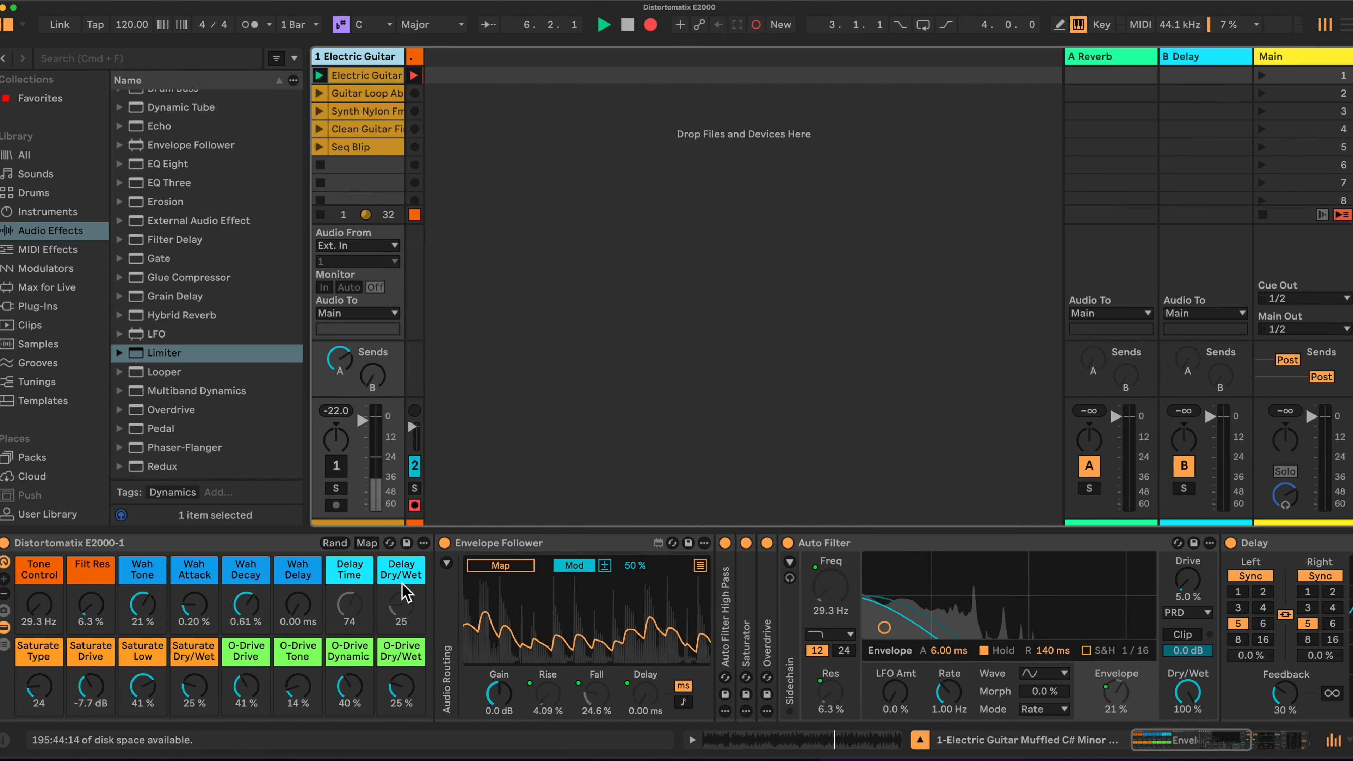
{"action": "left_click", "coordinate": [628, 566]}
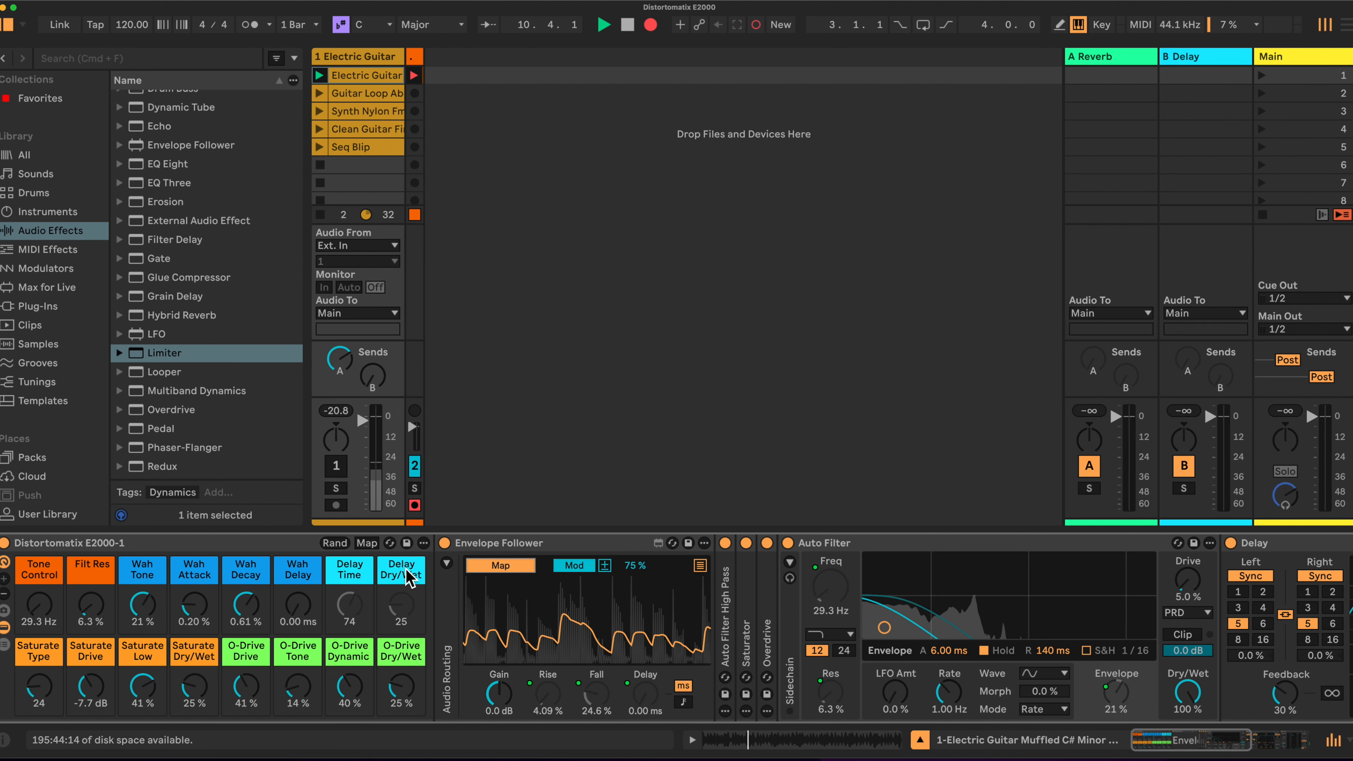
{"action": "left_click", "coordinate": [43, 609]}
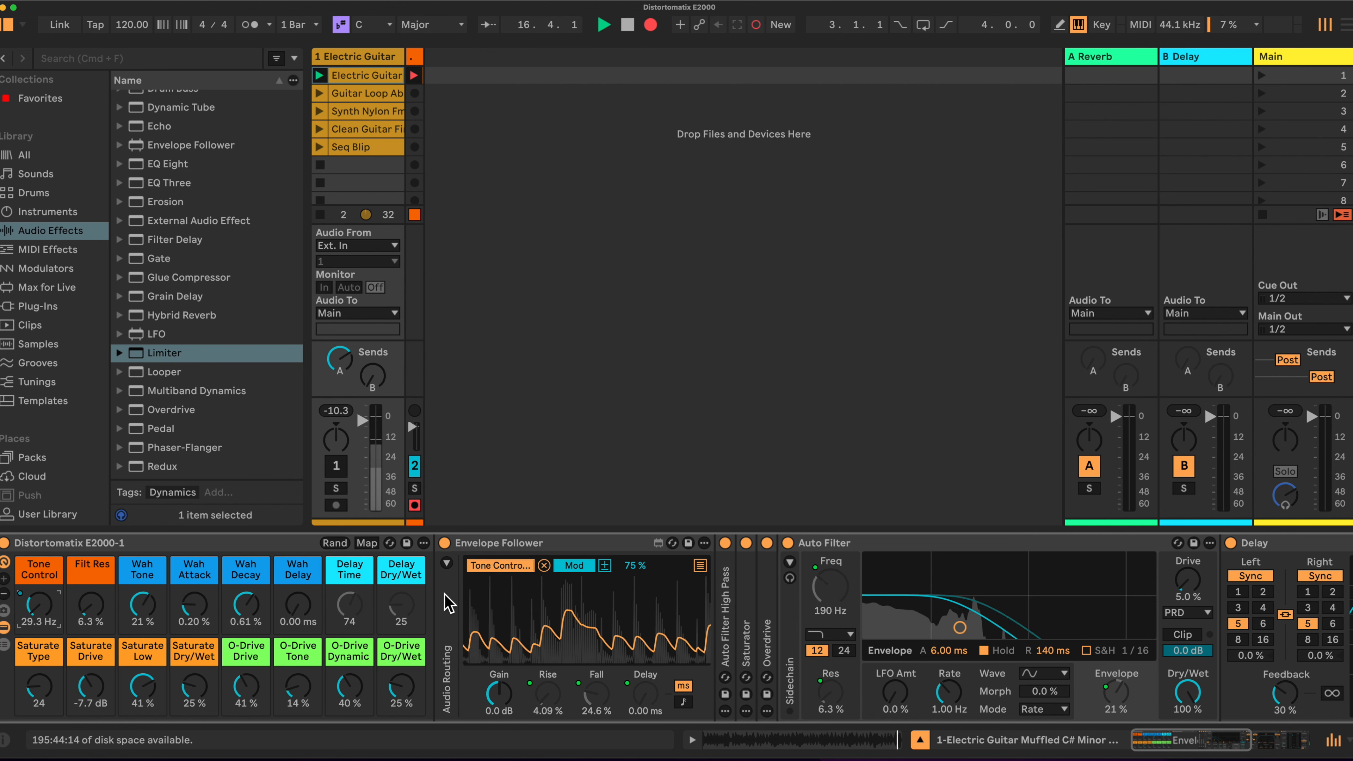
Fold the Envelope Follower and map the Delay's left 16th time to Delay Time and its Dry/Wet to Delay Dry/Wet
{"action": "scroll", "coordinate": [453, 603], "scroll_direction": "right", "scroll_amount": 2}
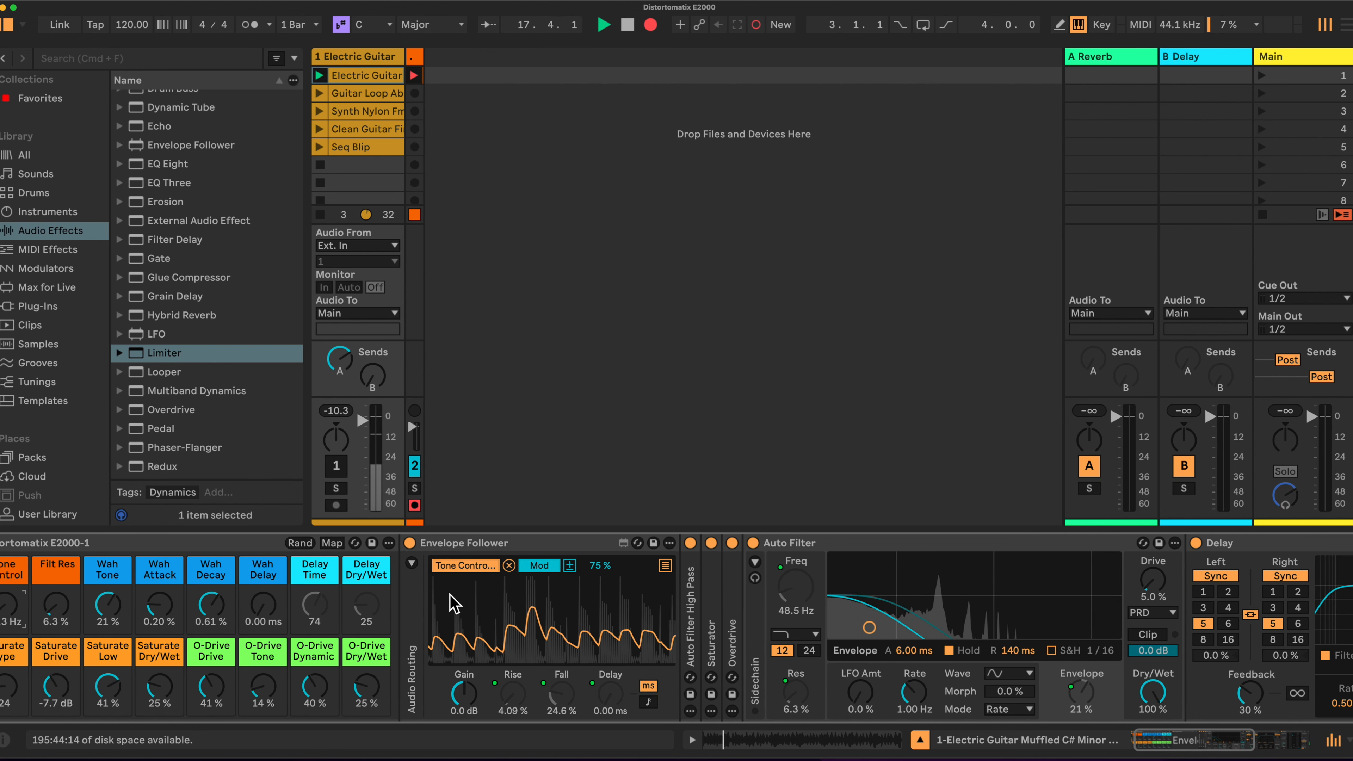
{"action": "scroll", "coordinate": [453, 603], "scroll_direction": "right", "scroll_amount": 8}
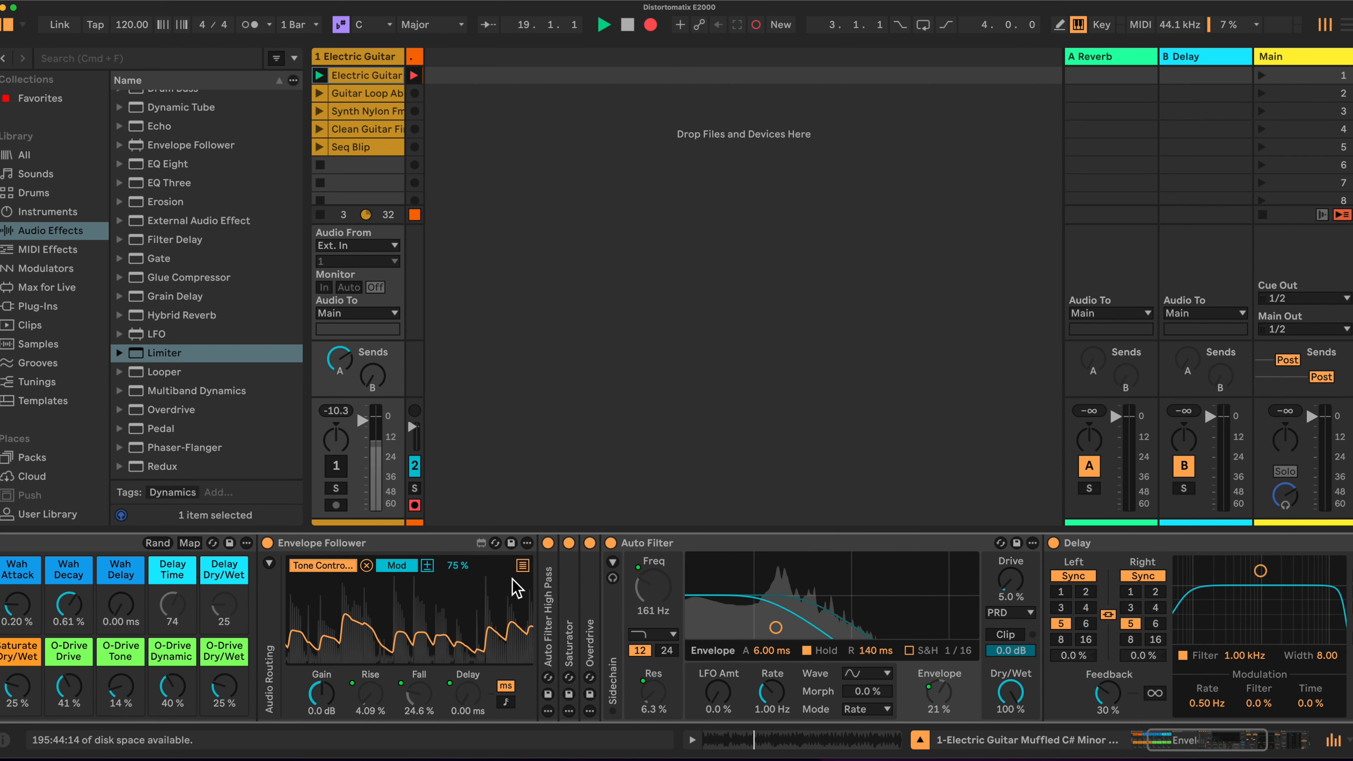
{"action": "double_click", "coordinate": [429, 544]}
{"action": "scroll", "coordinate": [610, 602], "scroll_direction": "left", "scroll_amount": 10}
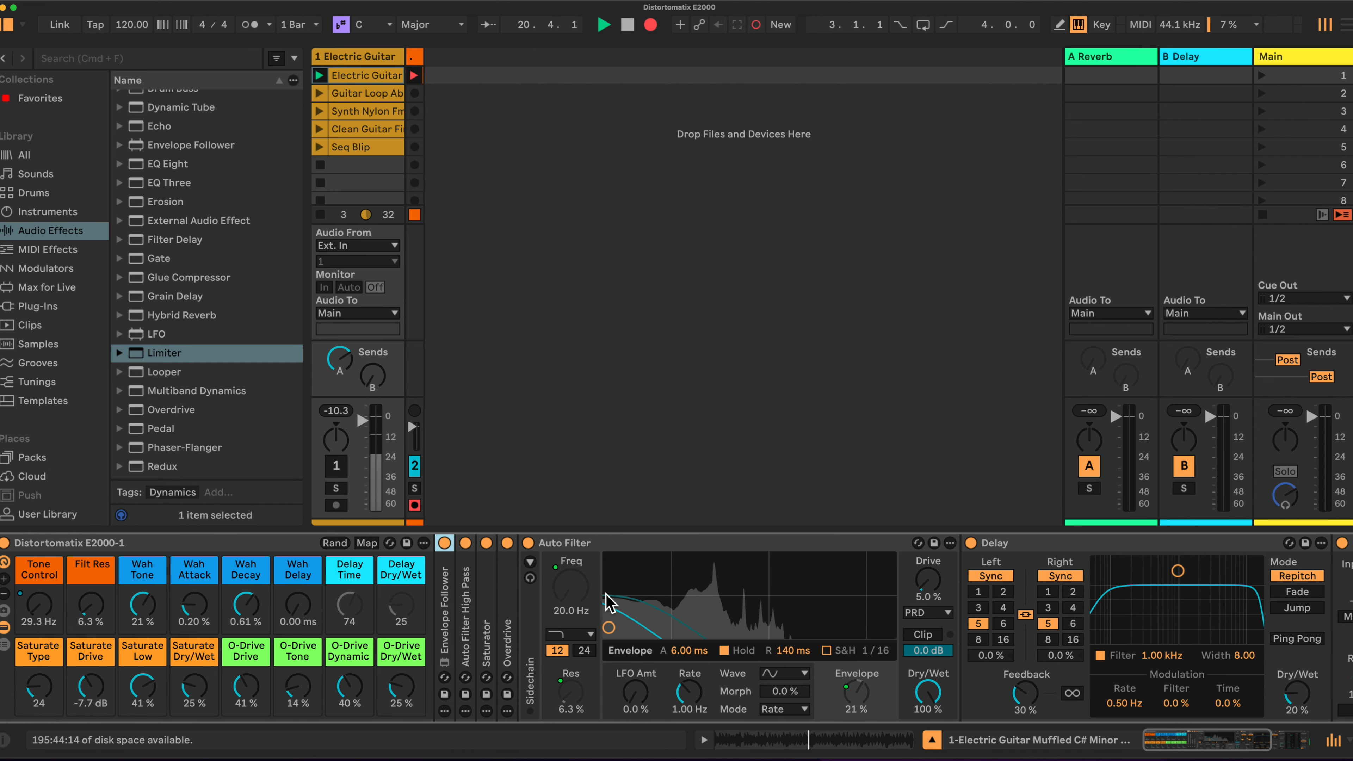
{"action": "left_click", "coordinate": [367, 543]}
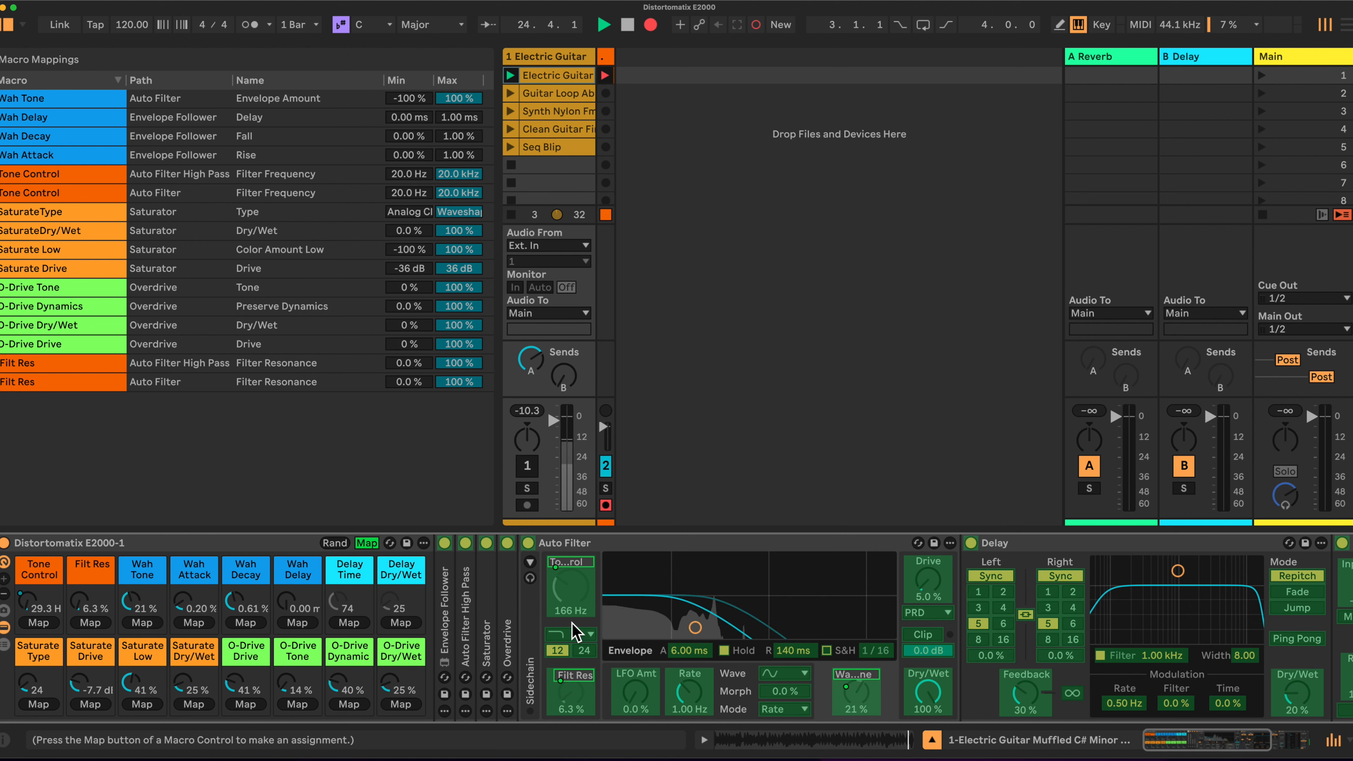
{"action": "left_click", "coordinate": [345, 623]}
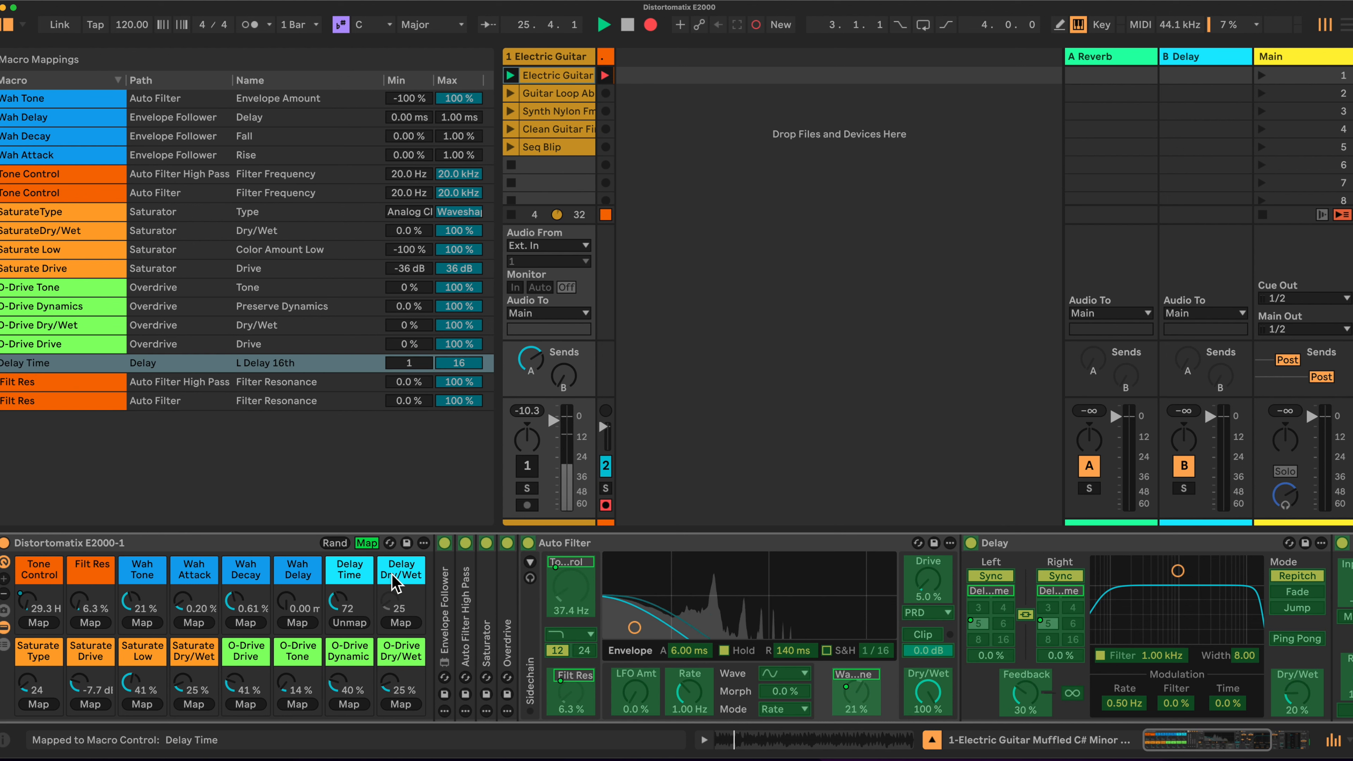
{"action": "left_click", "coordinate": [1296, 691]}
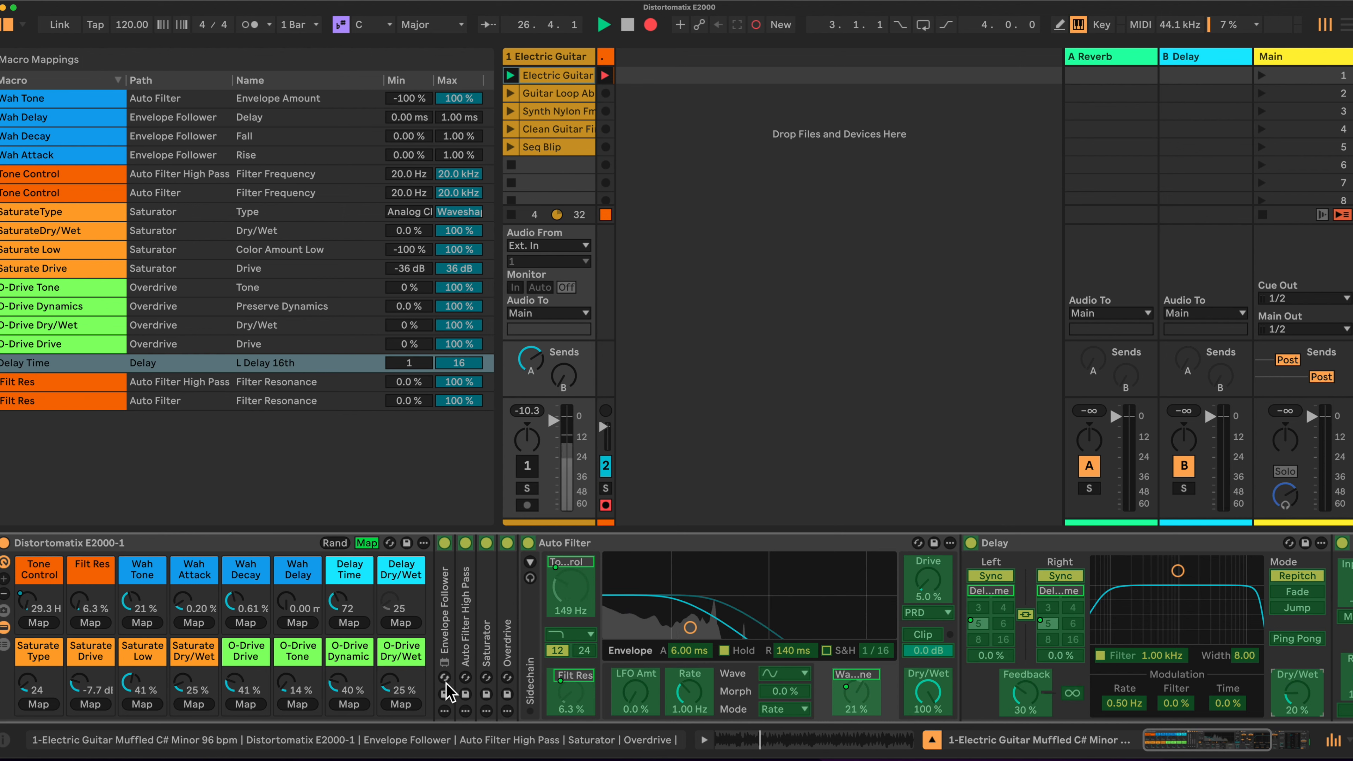
{"action": "left_click", "coordinate": [401, 623]}
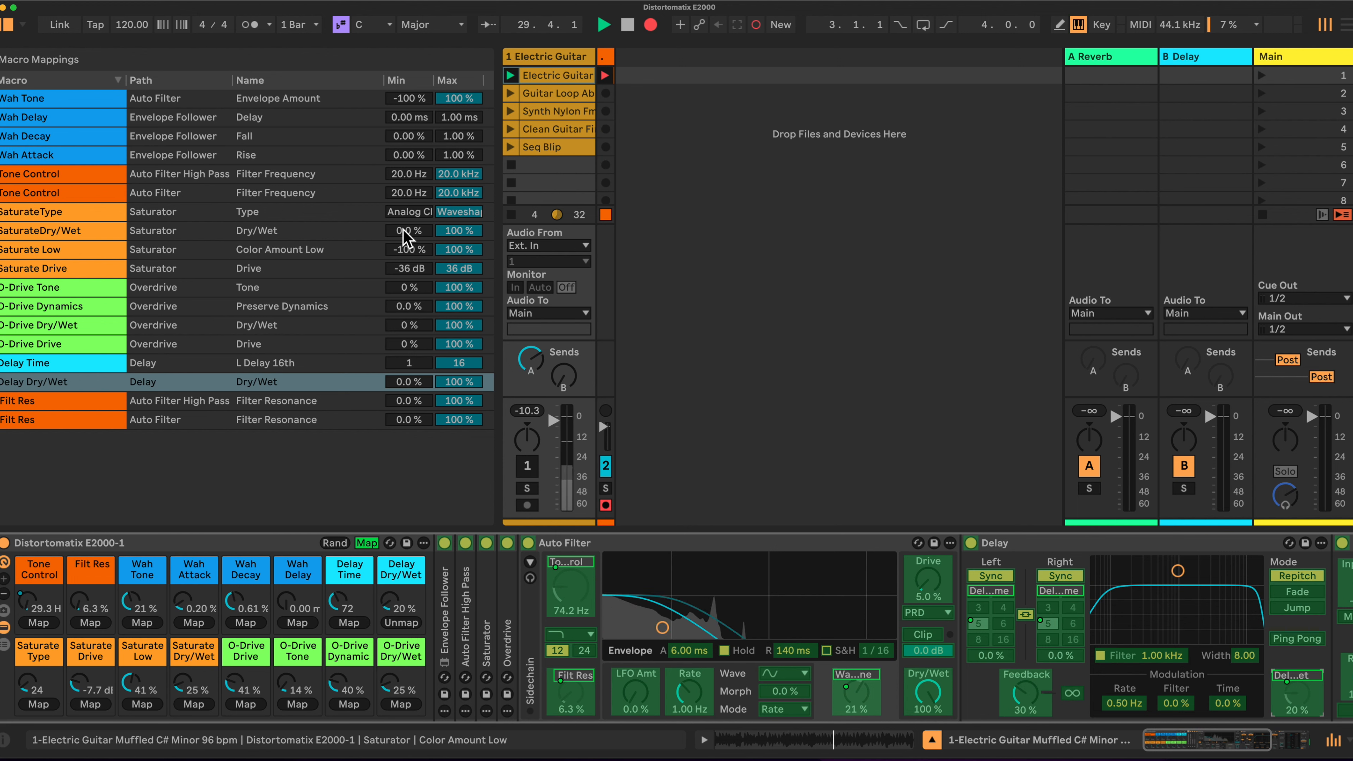
Limit the Wah Tone mapping to a range of -30% to 50% and set the Wah Delay mapping's maximum to 200 ms
{"action": "left_click", "coordinate": [420, 102]}
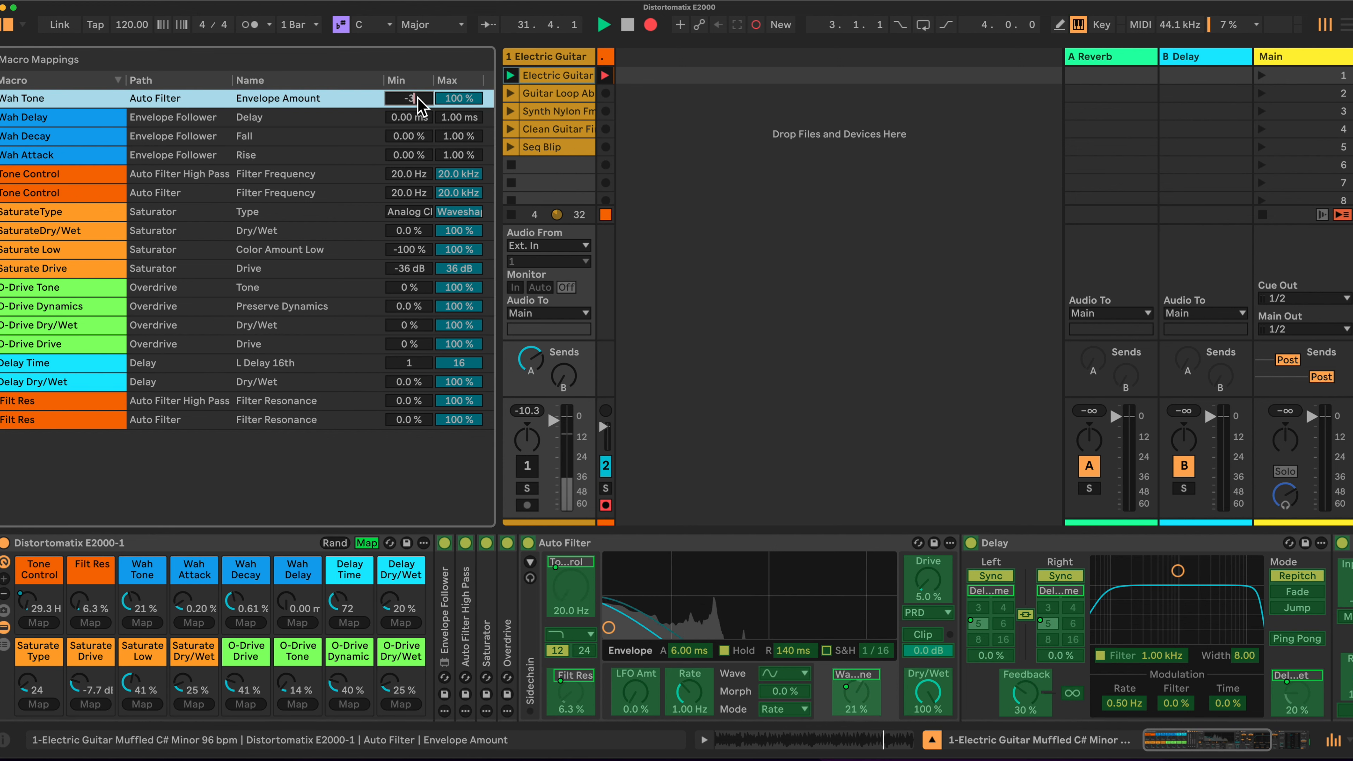
{"action": "left_click", "coordinate": [452, 100]}
{"action": "type", "text": "50"}
{"action": "key", "text": "Return"}
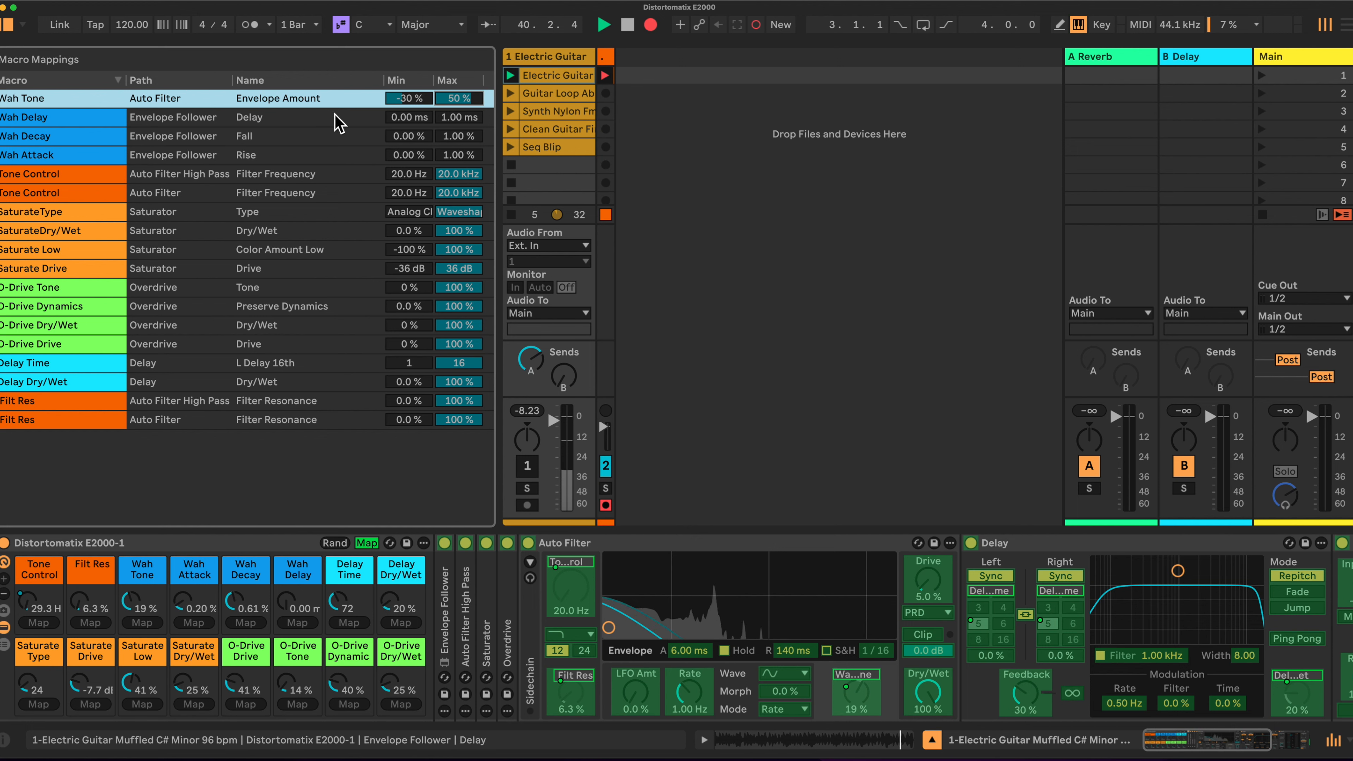
{"action": "left_click", "coordinate": [468, 116]}
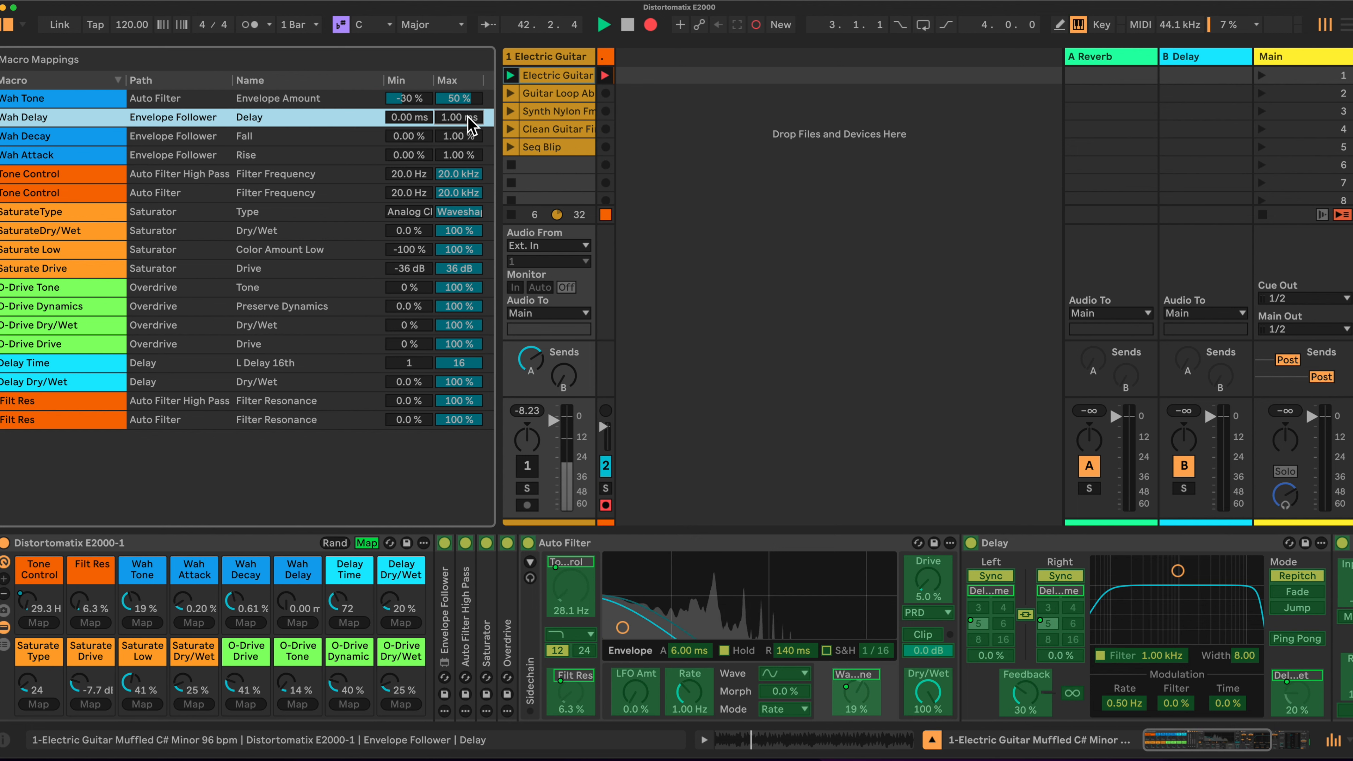
{"action": "type", "text": "200"}
{"action": "key", "text": "Return"}
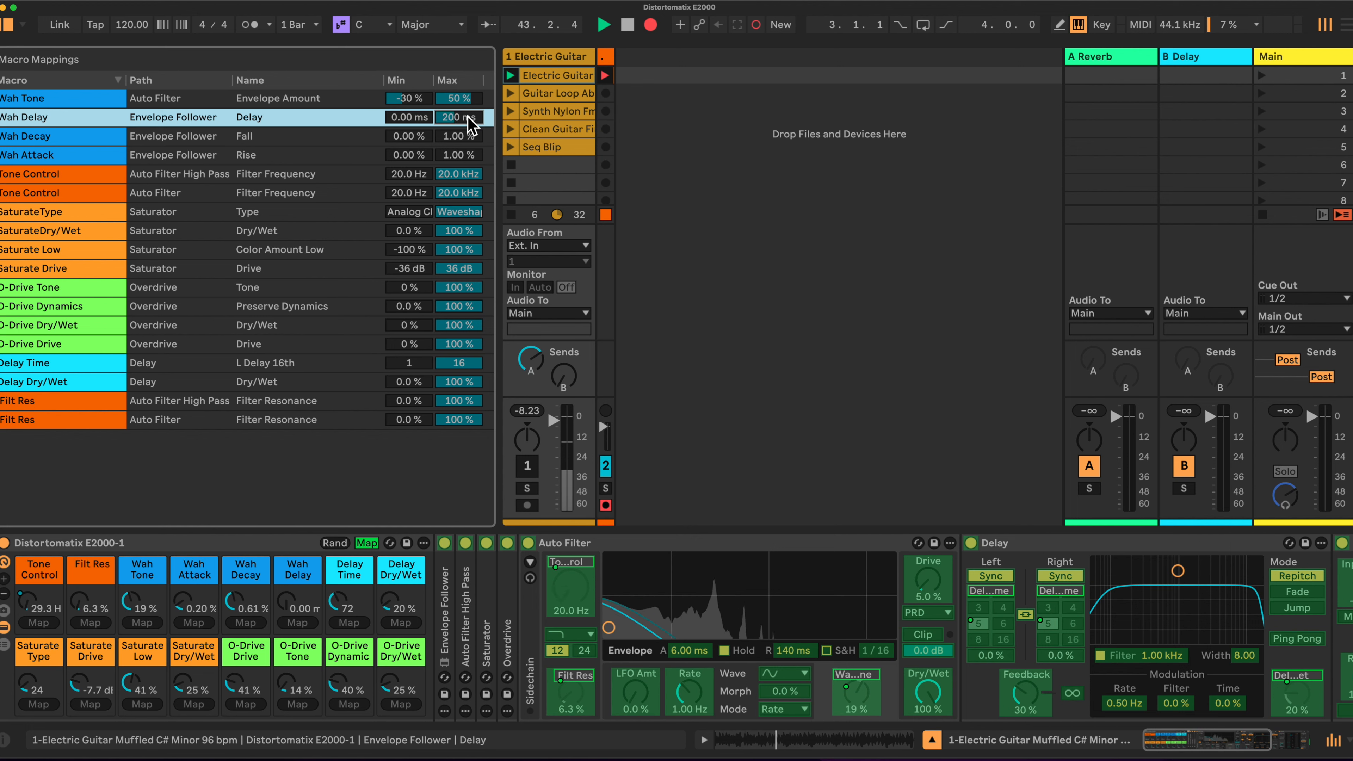
Set the mapping maximum of Wah Decay to 40% and of Wah Attack to 20%
{"action": "left_click", "coordinate": [461, 137]}
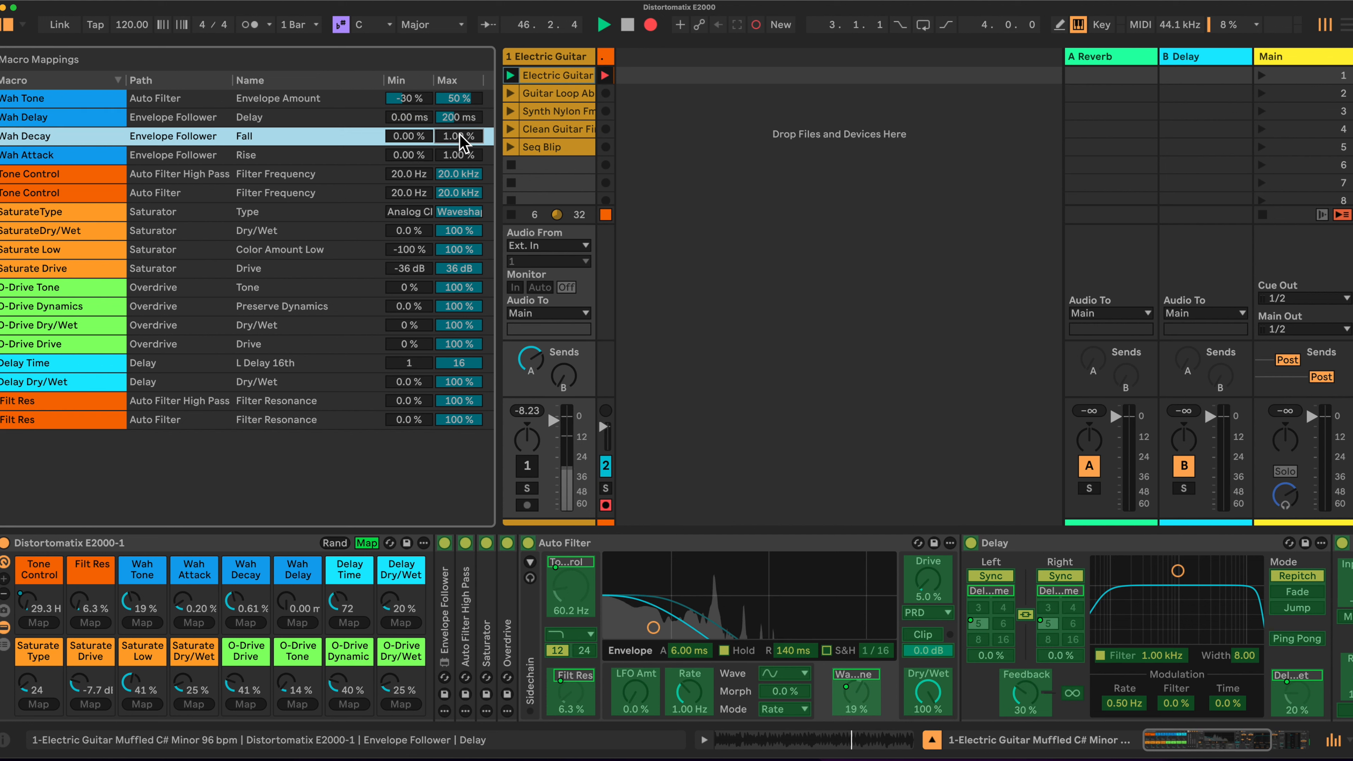
{"action": "type", "text": "40"}
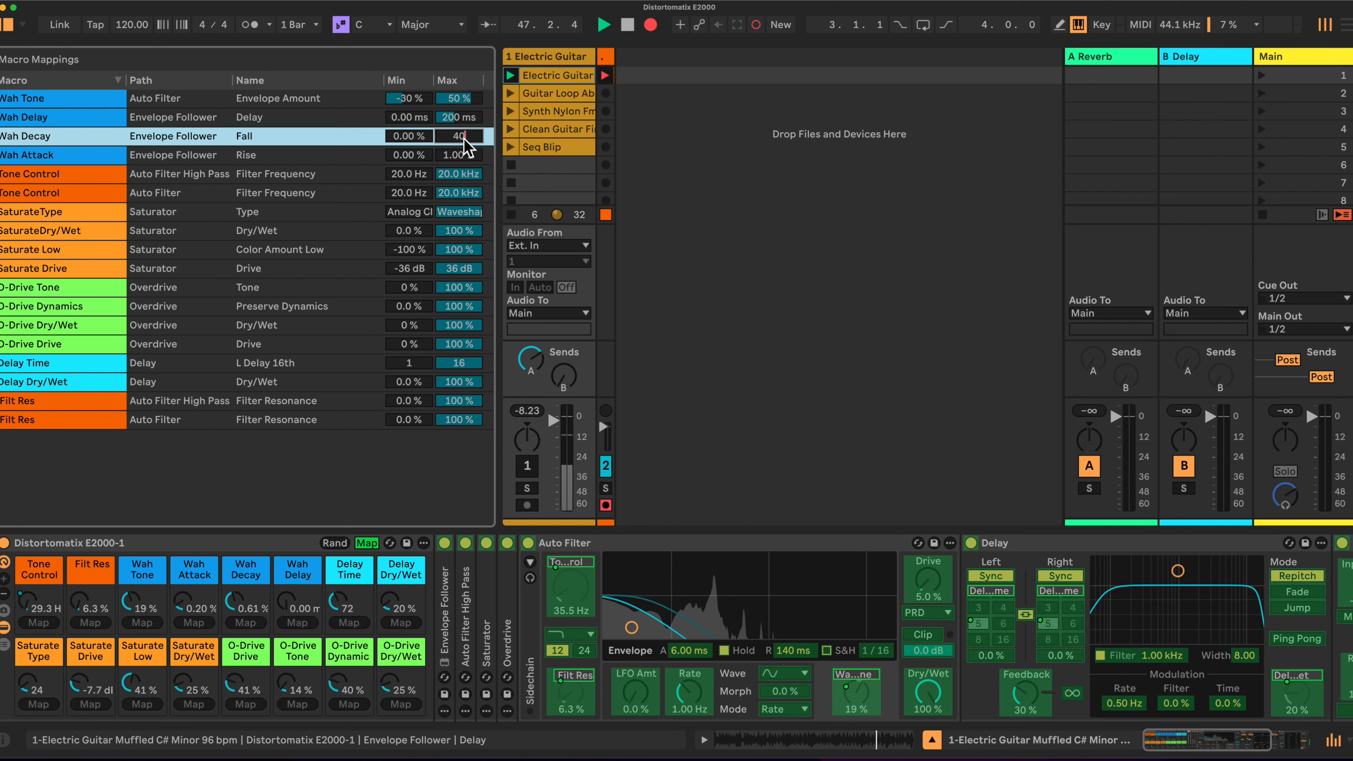
{"action": "key", "text": "Return"}
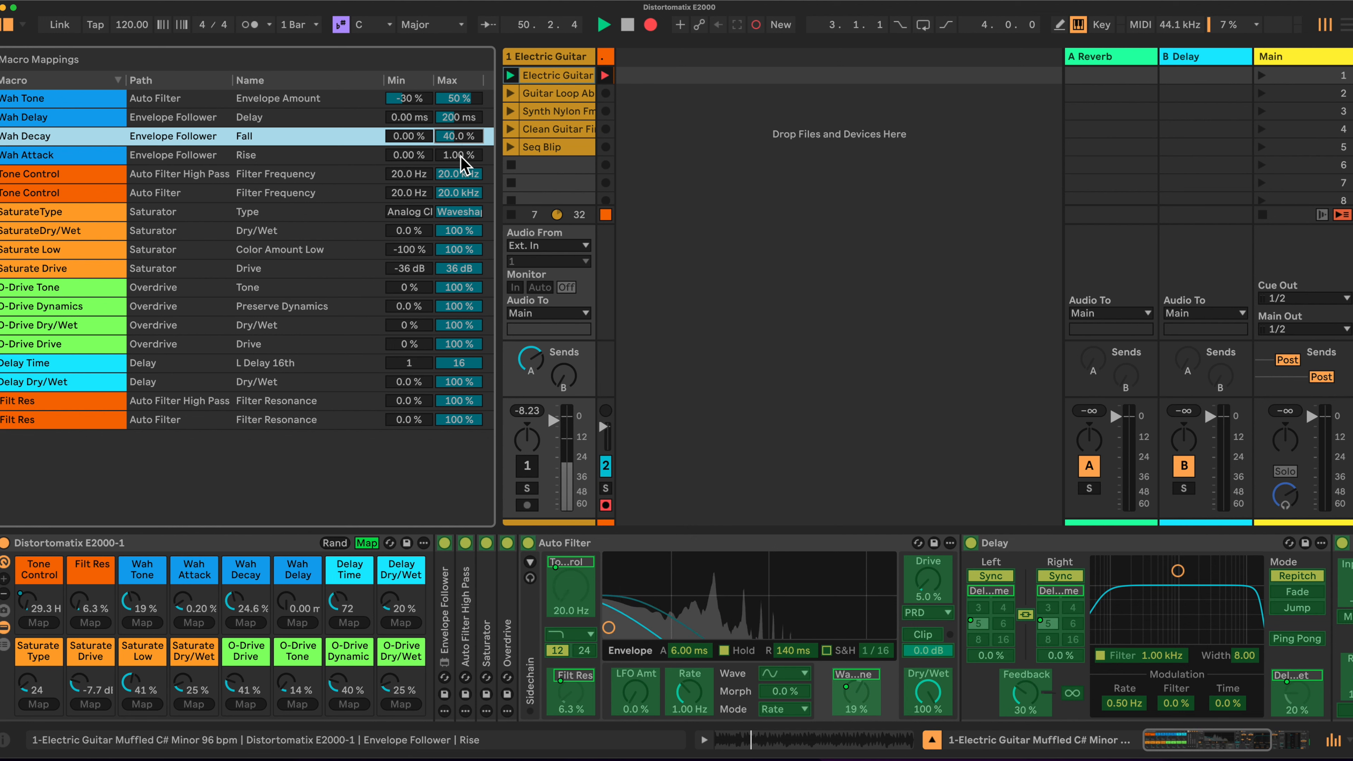
{"action": "left_click", "coordinate": [460, 155]}
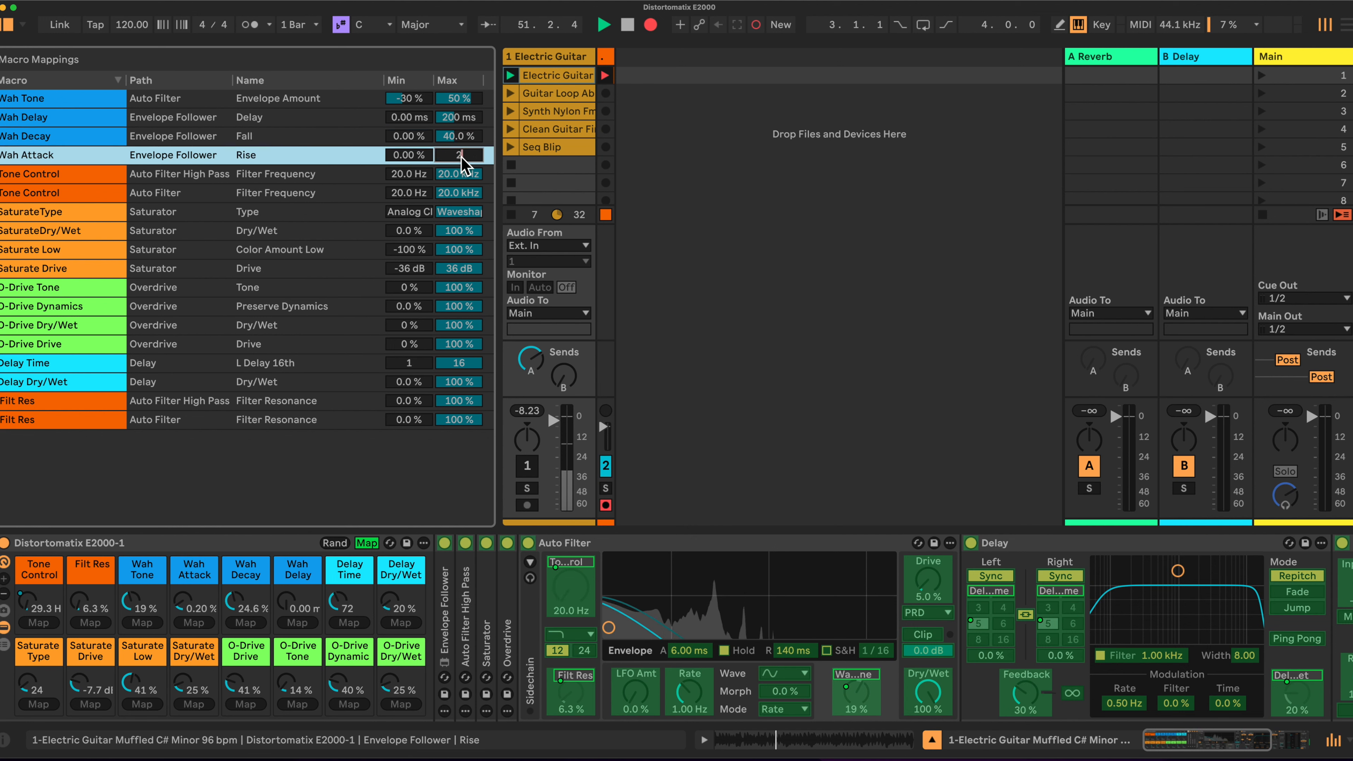
{"action": "key", "text": "Return"}
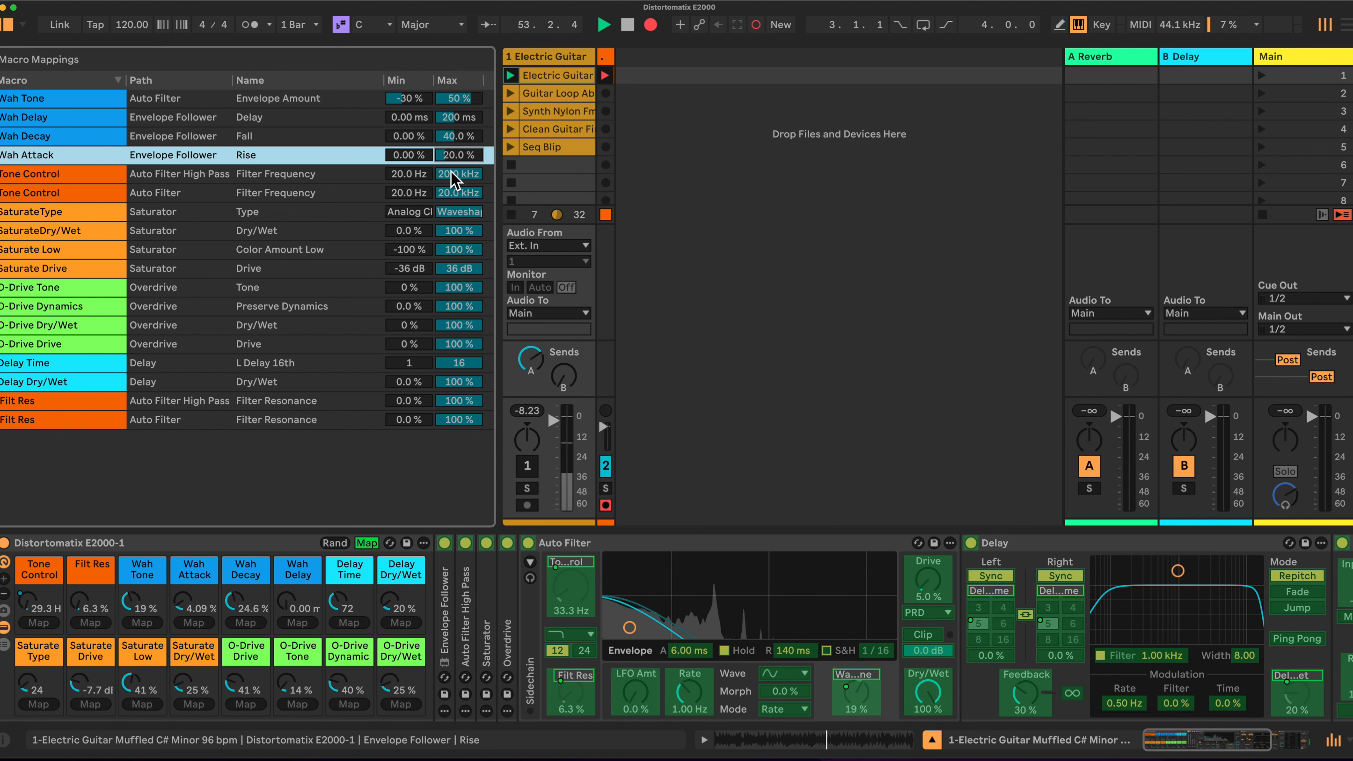
Limit the Tone Control mapping of the Auto Filter High Pass frequency to a range of 150 Hz to 1.60 kHz
{"action": "left_click", "coordinate": [404, 173]}
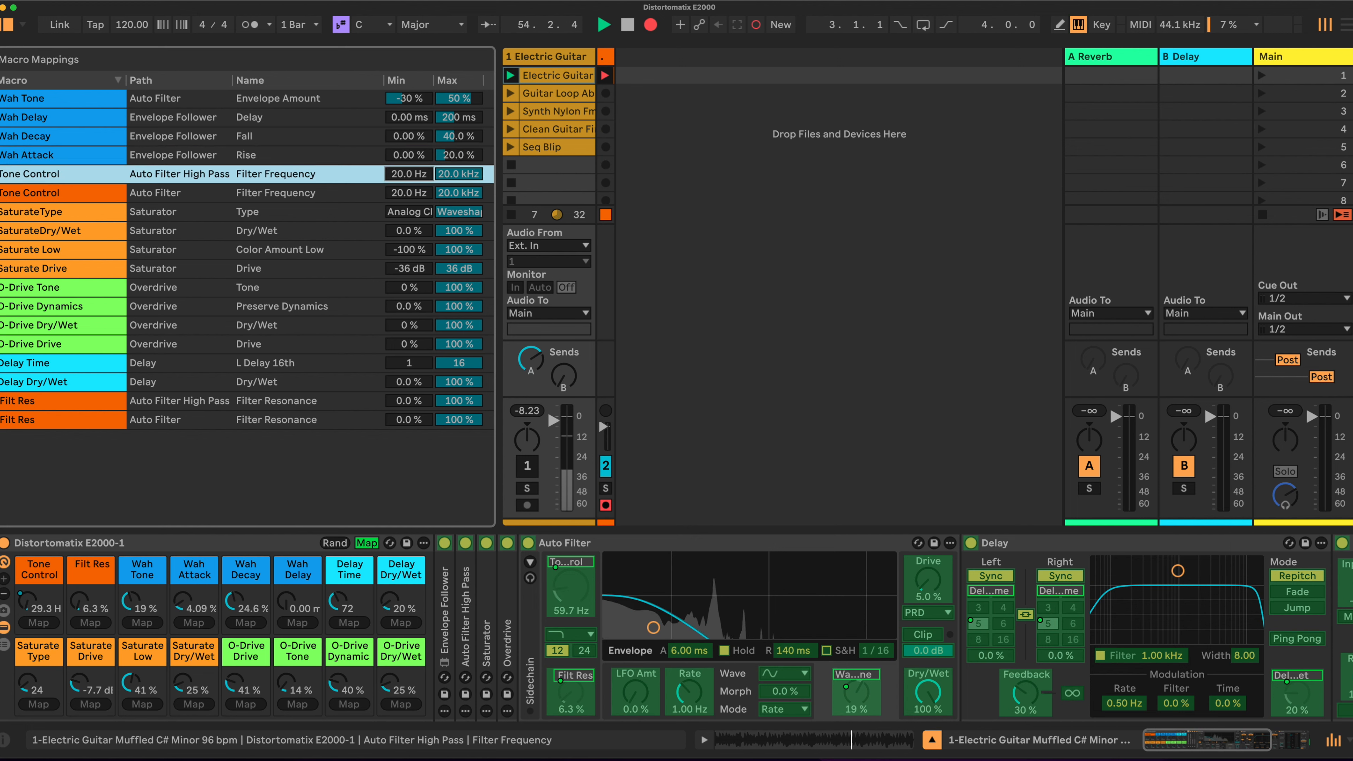
{"action": "type", "text": "150"}
{"action": "key", "text": "Return"}
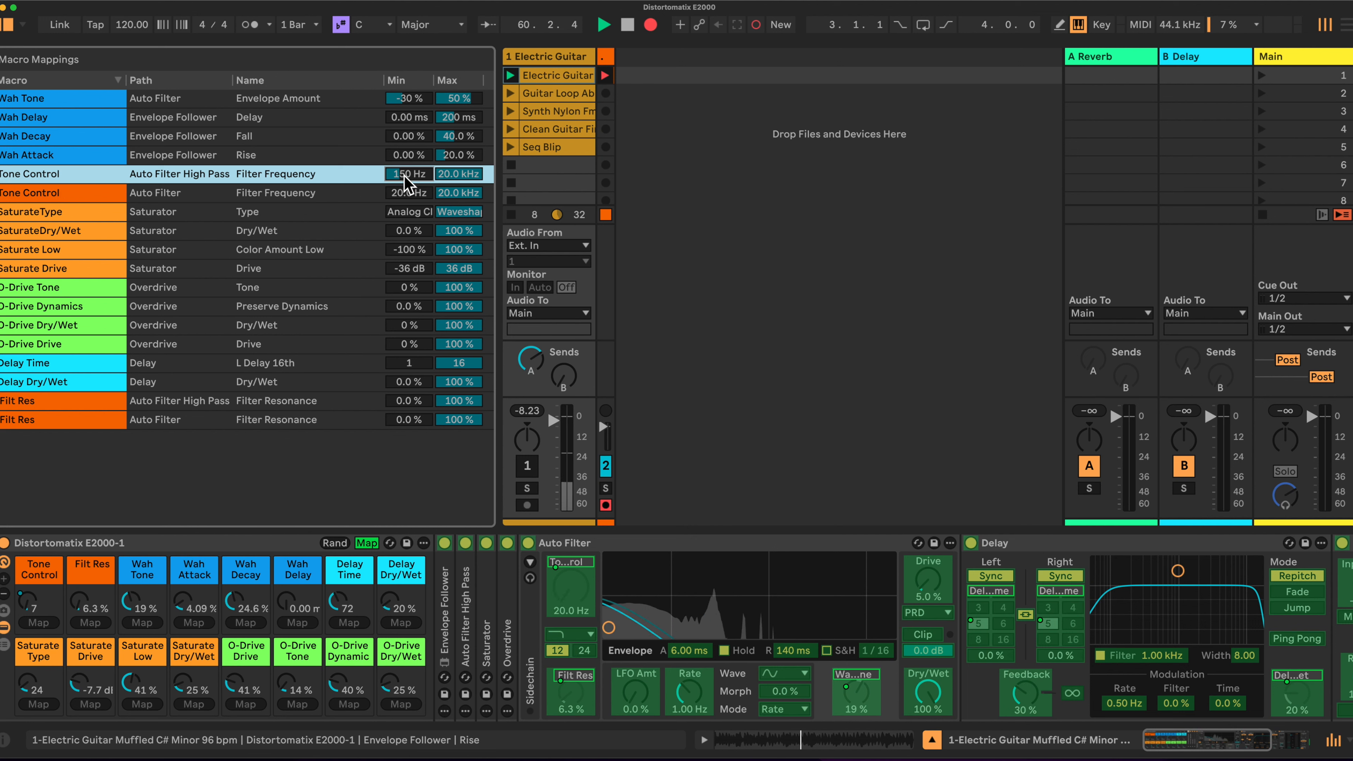
{"action": "left_click", "coordinate": [457, 174]}
{"action": "type", "text": "1600"}
{"action": "key", "text": "Return"}
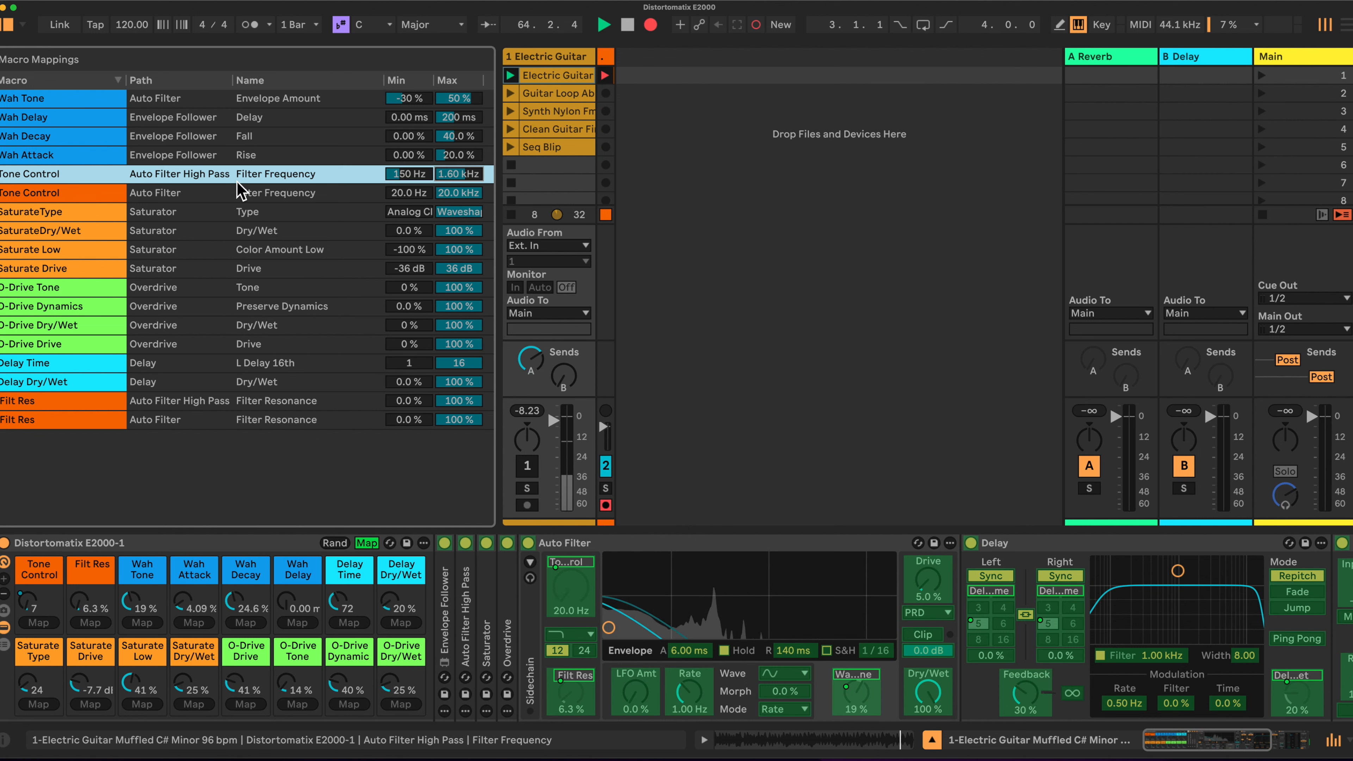
Limit the Tone Control mapping of the other Auto Filter's frequency to a range of 550 Hz to 2.20 kHz
{"action": "left_click", "coordinate": [408, 195]}
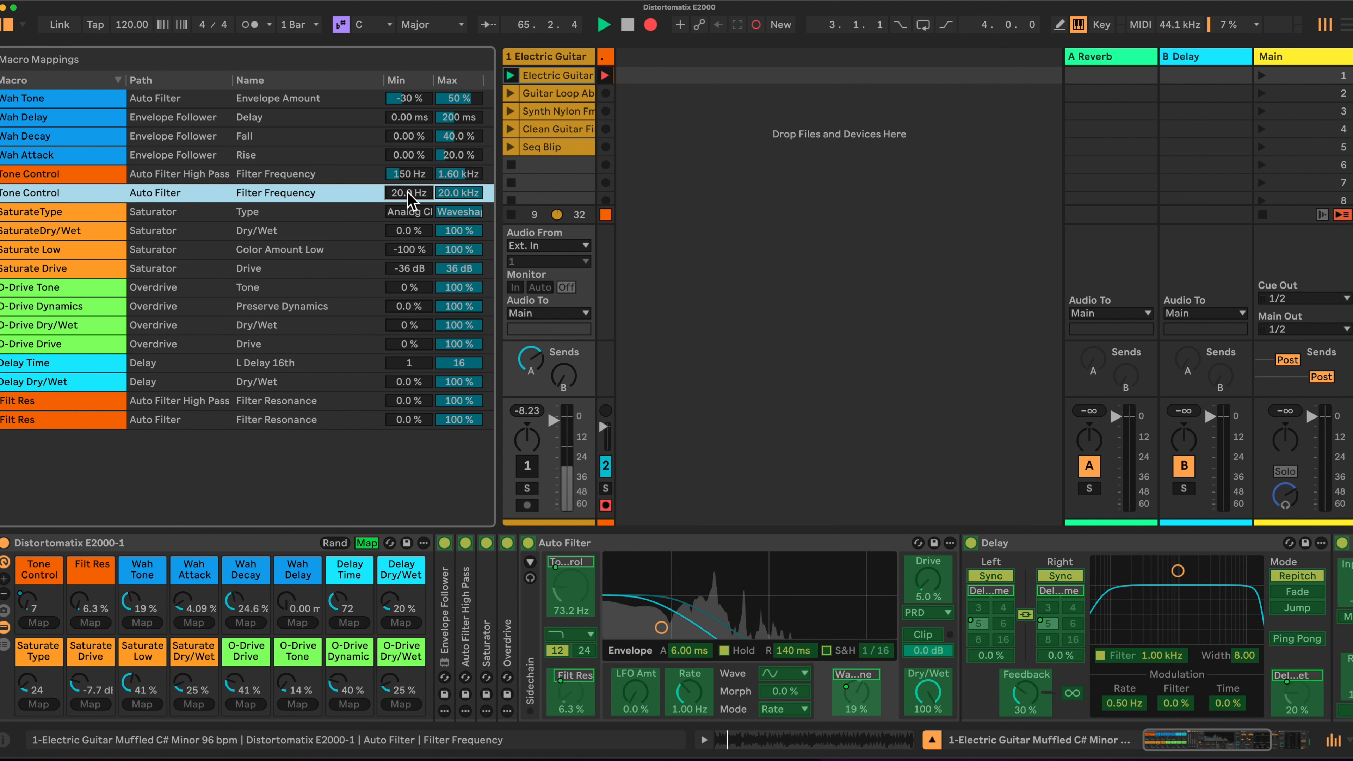
{"action": "type", "text": "500"}
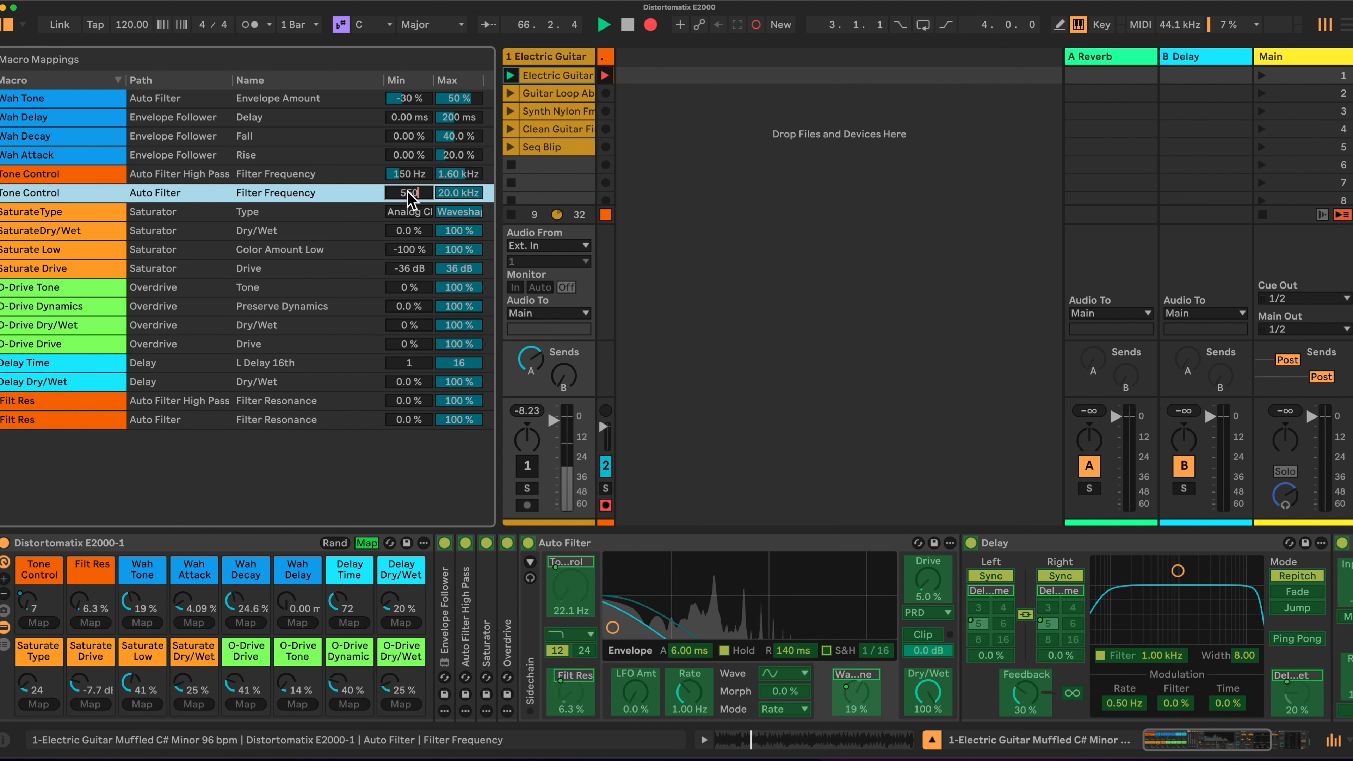
{"action": "left_click", "coordinate": [457, 193]}
{"action": "type", "text": "2"}
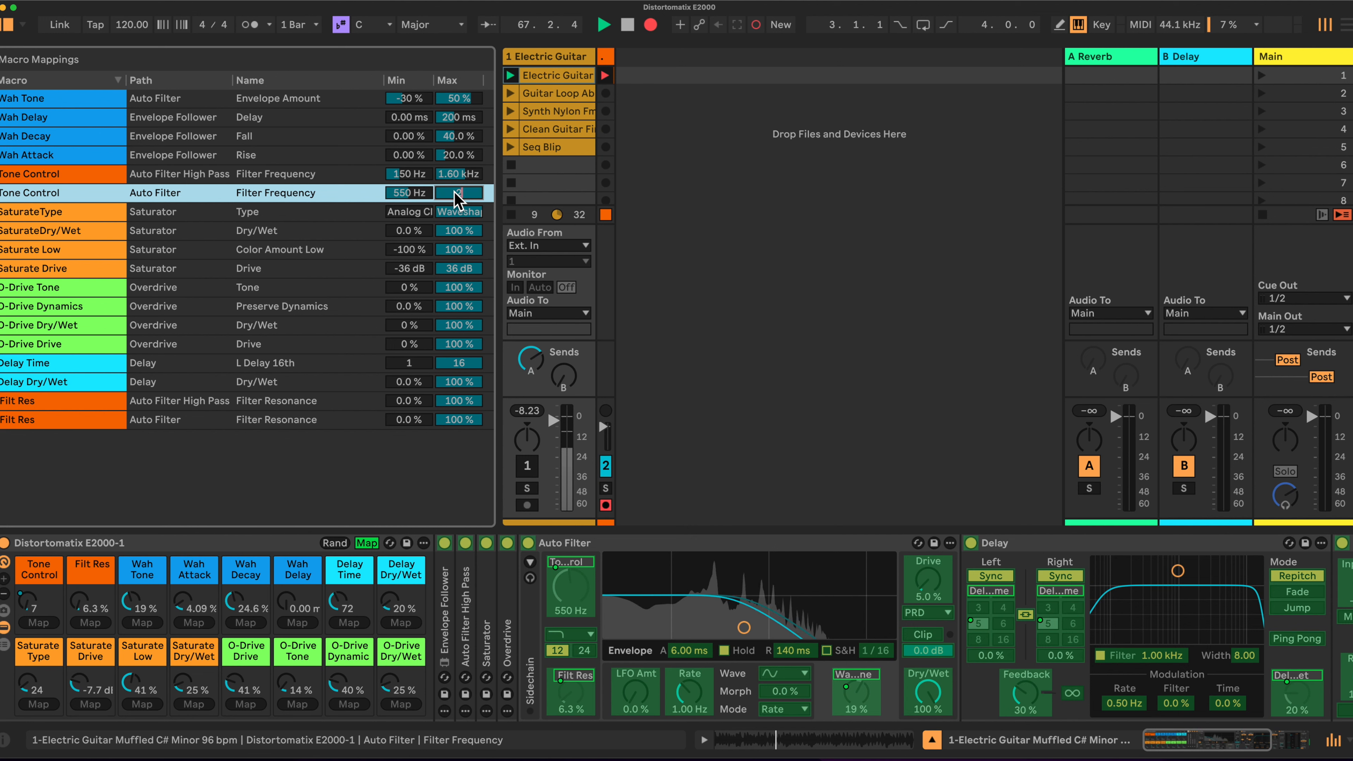
{"action": "type", "text": ".20 k"}
{"action": "key", "text": "Return"}
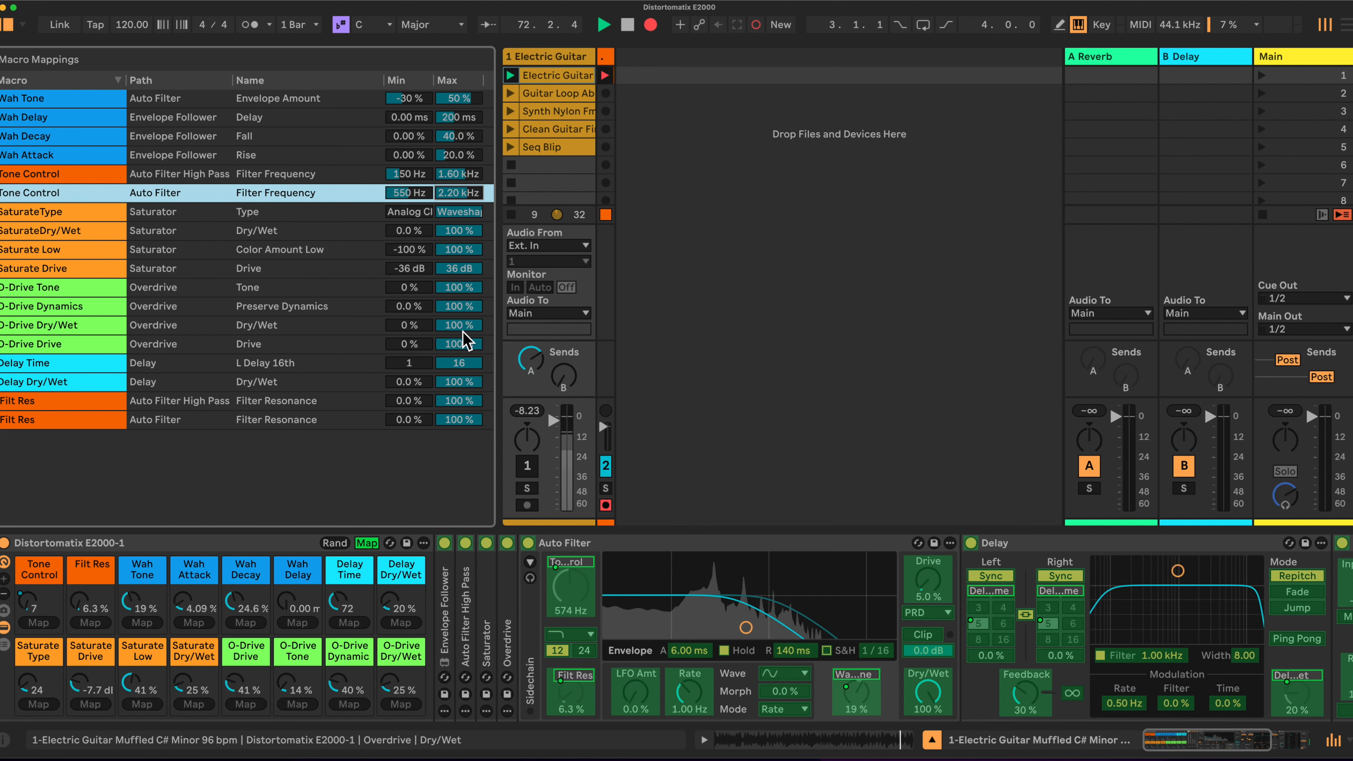
Set the Filt Res mapping maximums to 30% for the Auto Filter High Pass and 95% for the other Auto Filter
{"action": "left_click", "coordinate": [465, 401]}
{"action": "type", "text": "30"}
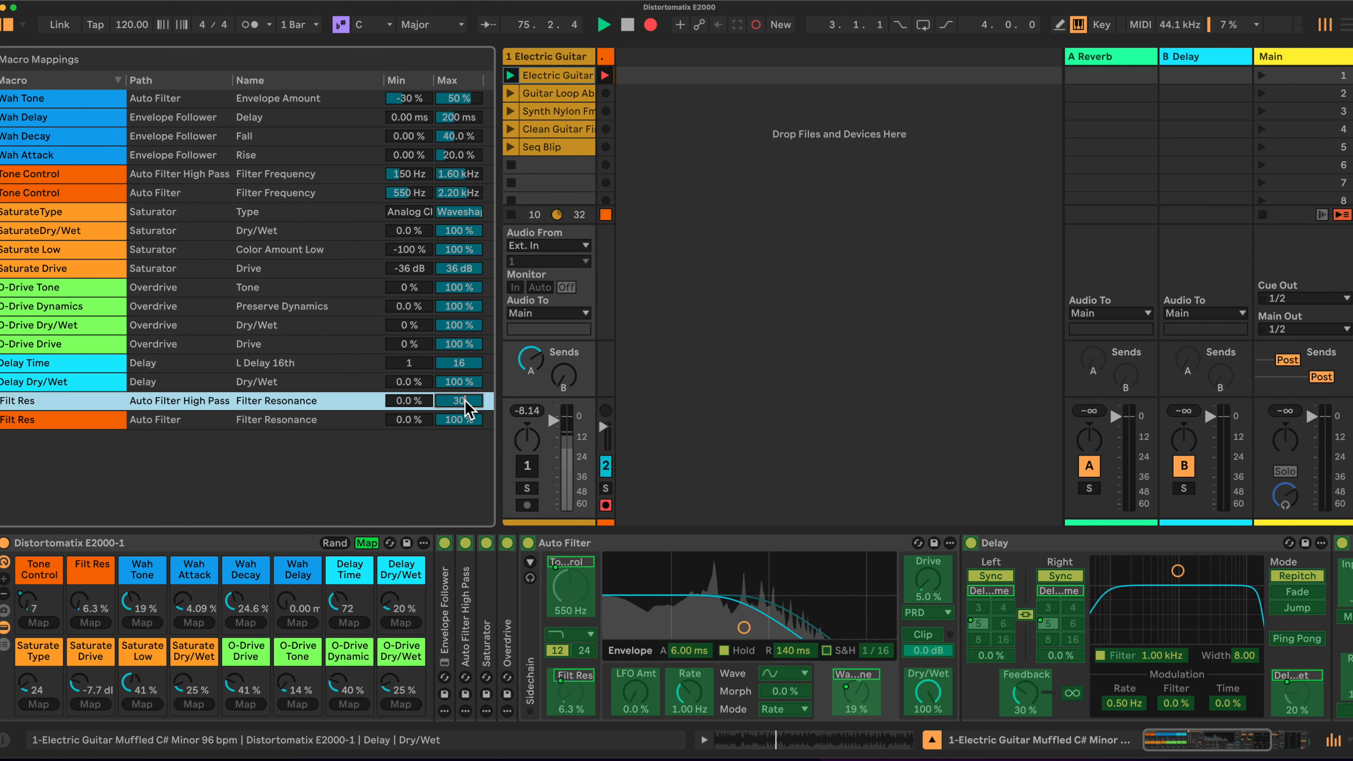
{"action": "key", "text": "Return"}
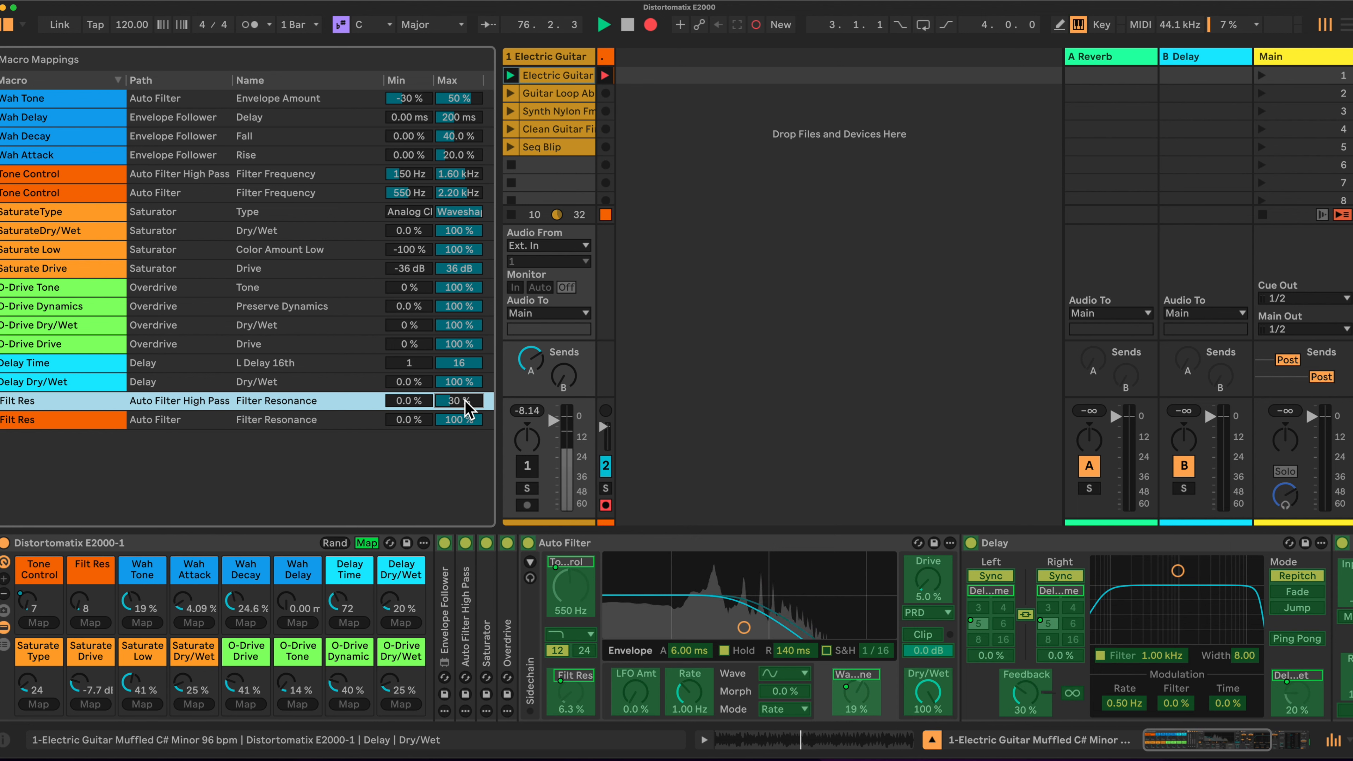
{"action": "left_click", "coordinate": [458, 420]}
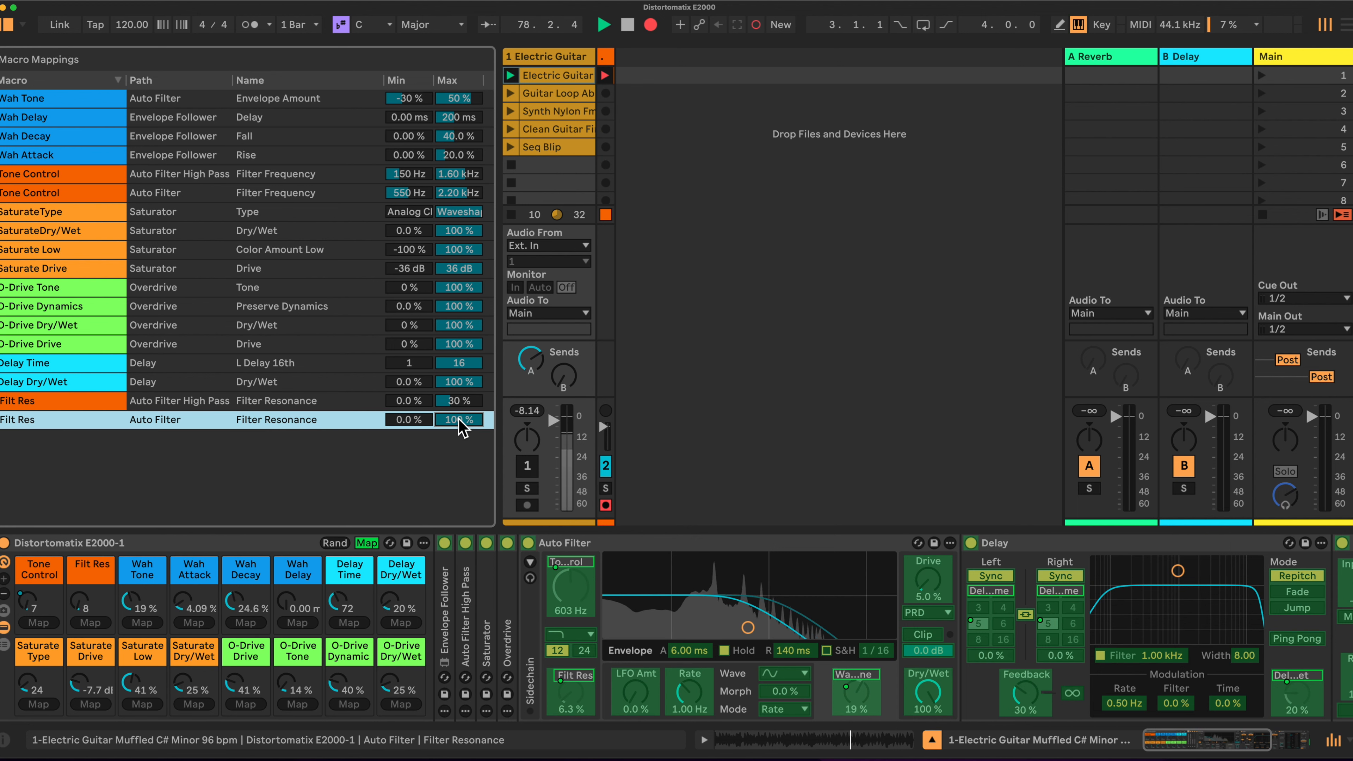
{"action": "double_click", "coordinate": [458, 420]}
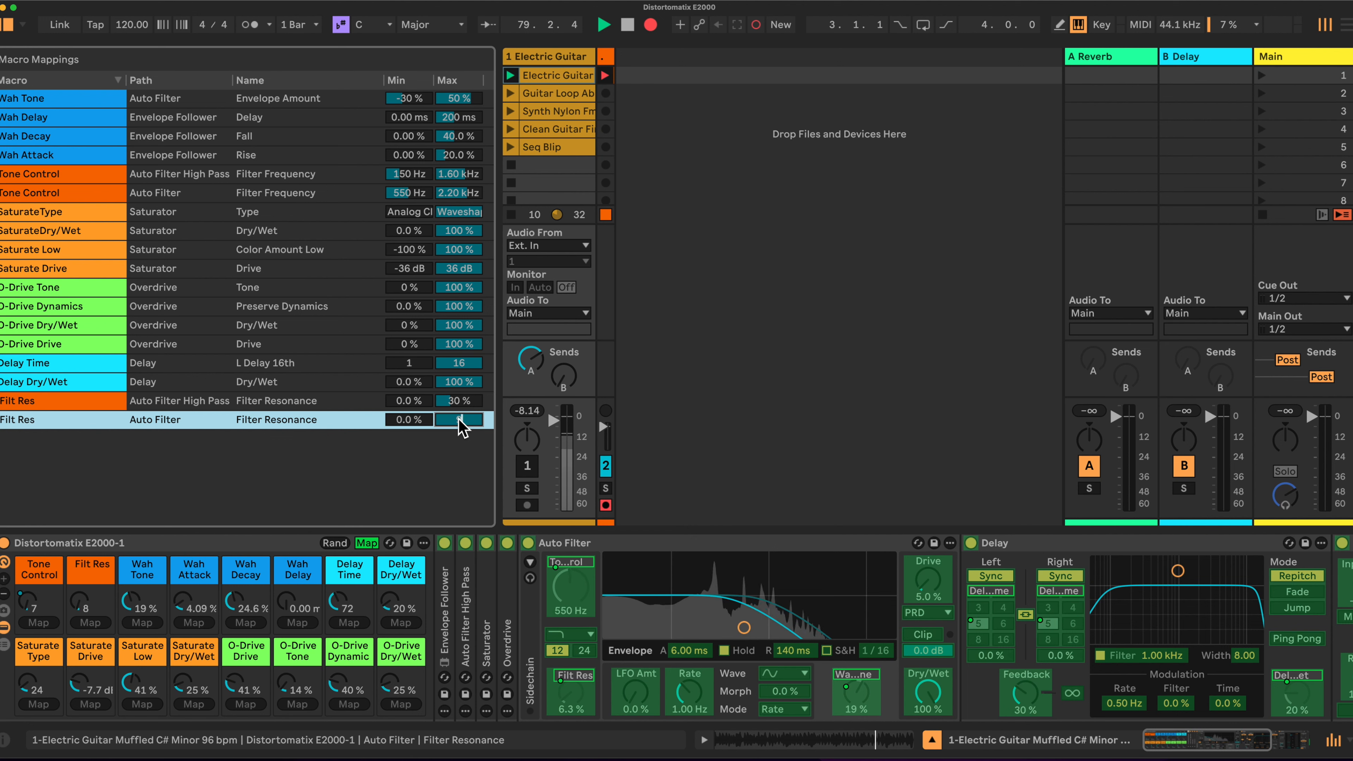
{"action": "type", "text": "95"}
{"action": "key", "text": "Return"}
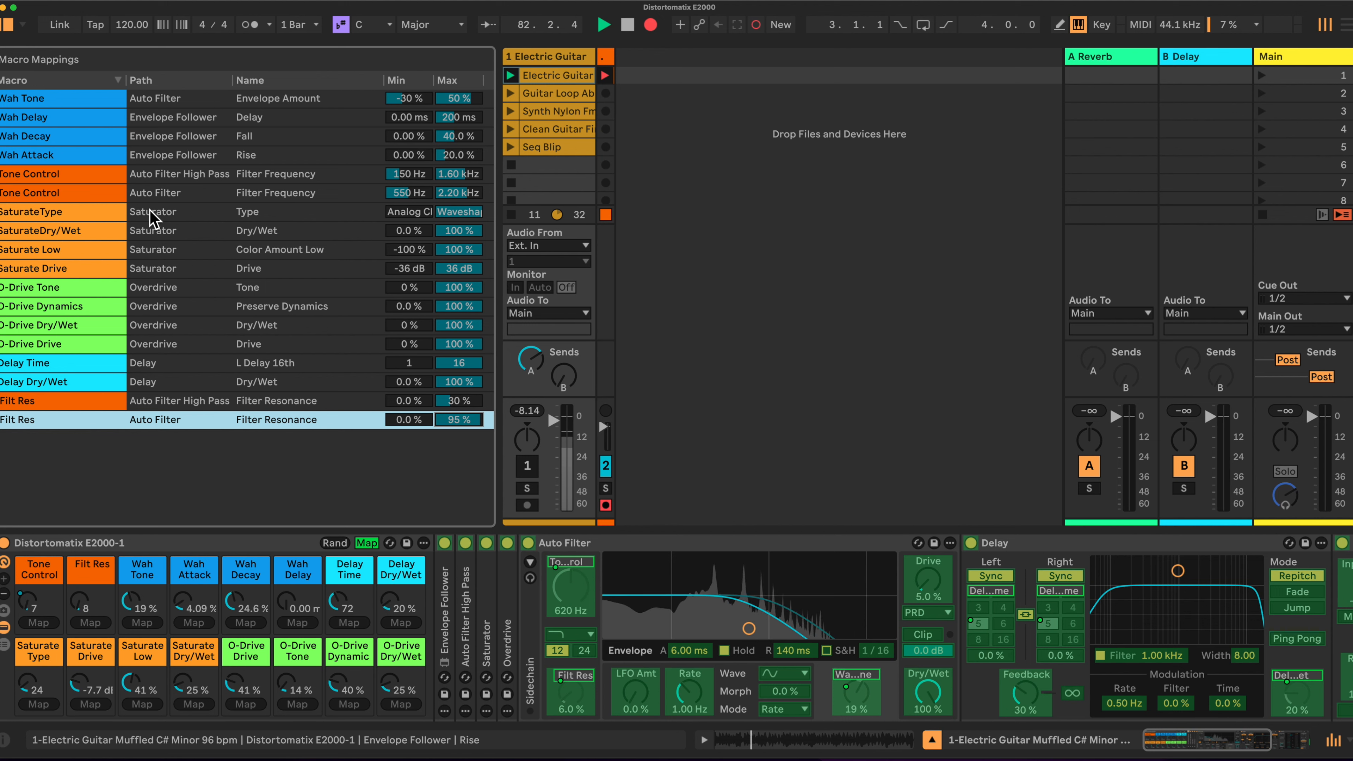
Leave macro mapping and rename the second Auto Filter as Auto Filter Low
{"action": "left_click", "coordinate": [366, 544]}
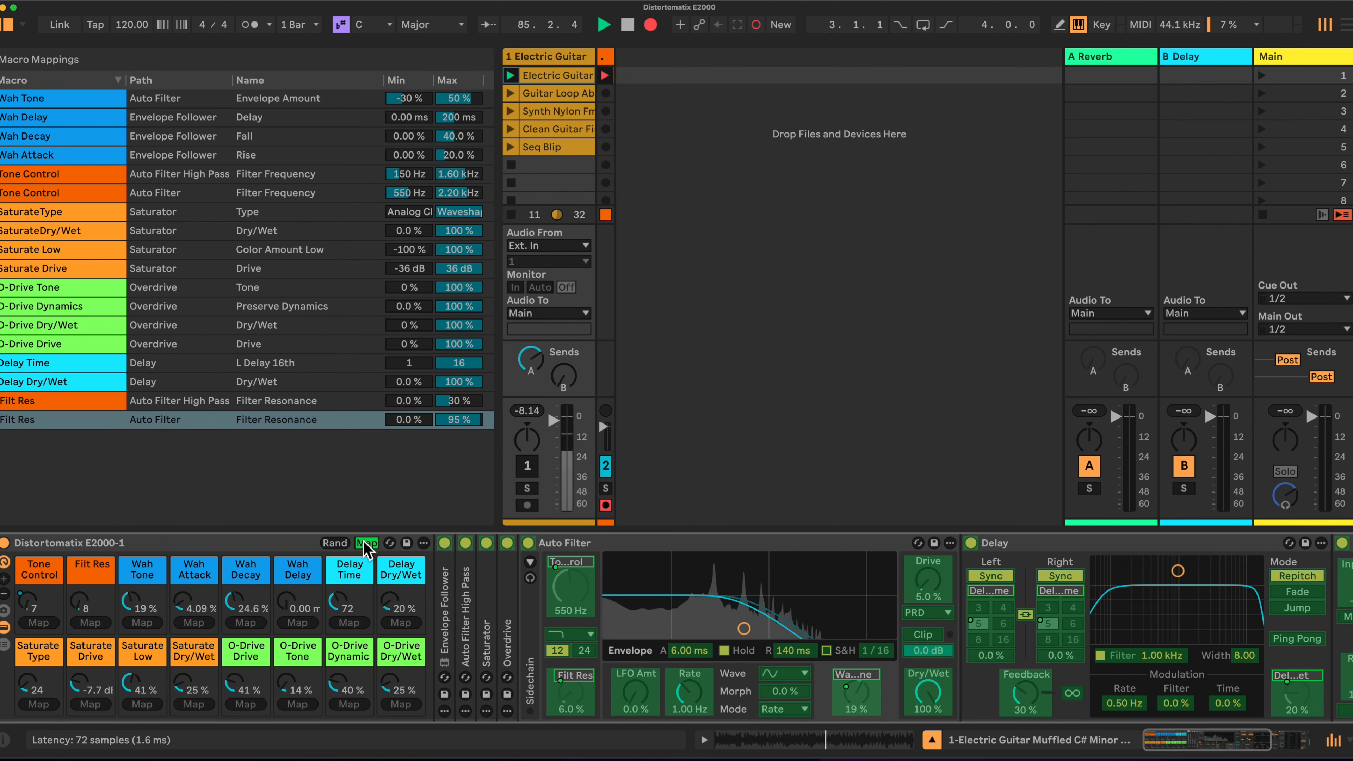
{"action": "right_click", "coordinate": [597, 542]}
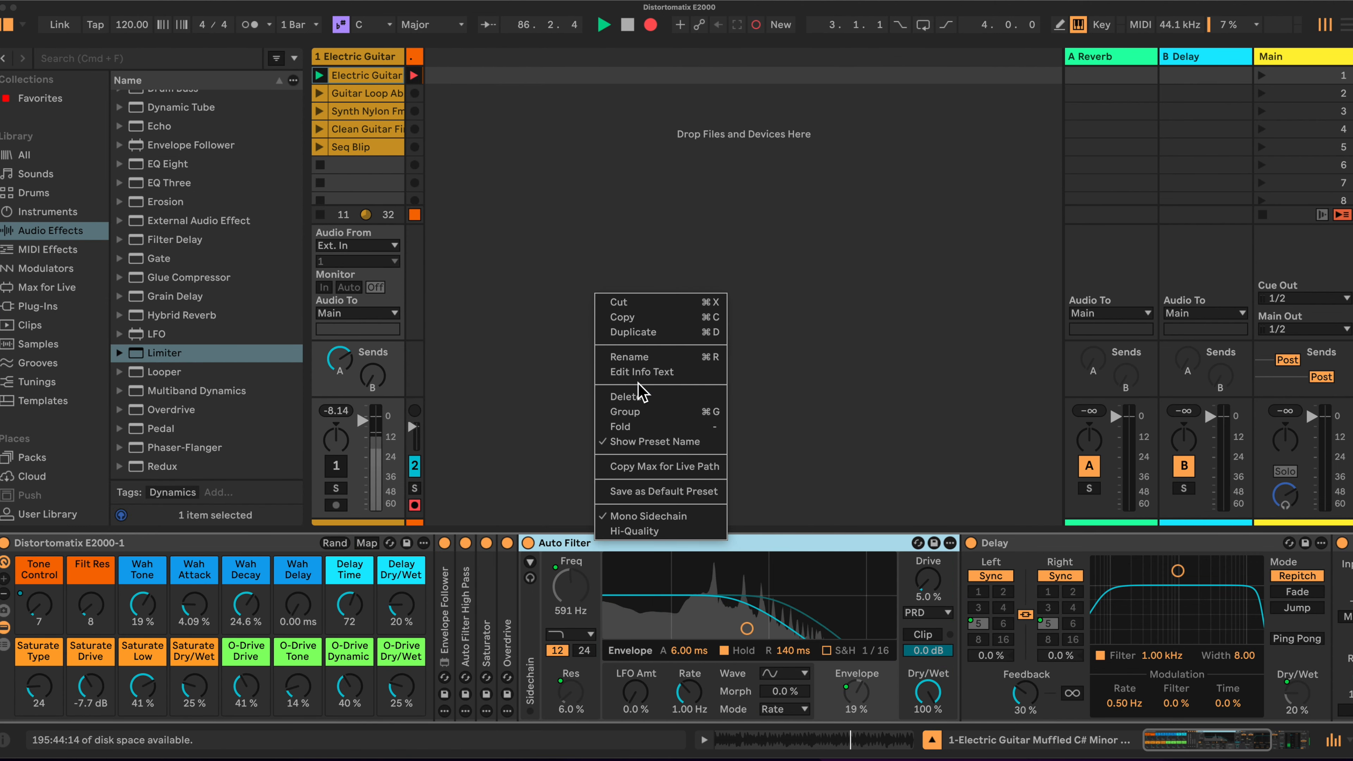
{"action": "left_click", "coordinate": [629, 356]}
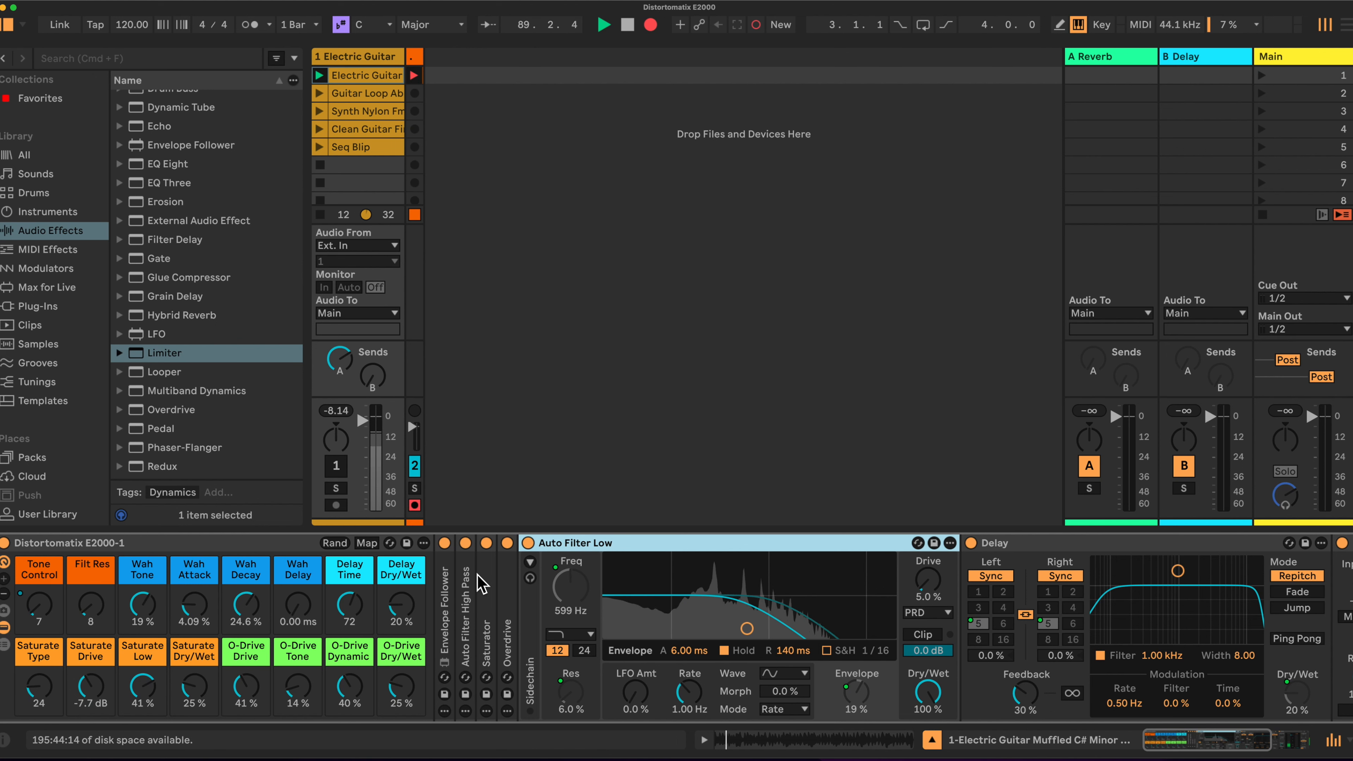
Fold the Delay and Limiter devices and unfold the Auto Filter High Pass
{"action": "double_click", "coordinate": [1042, 543]}
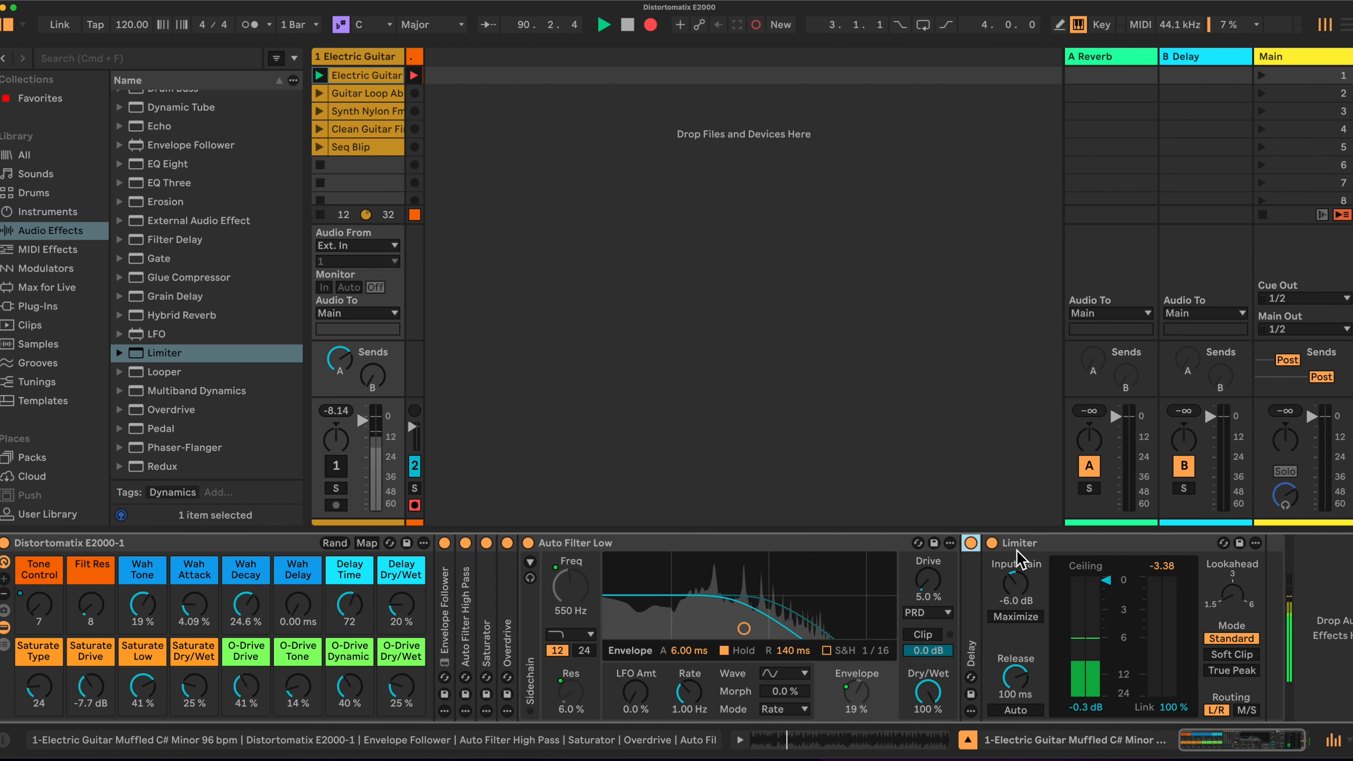
{"action": "double_click", "coordinate": [1058, 544]}
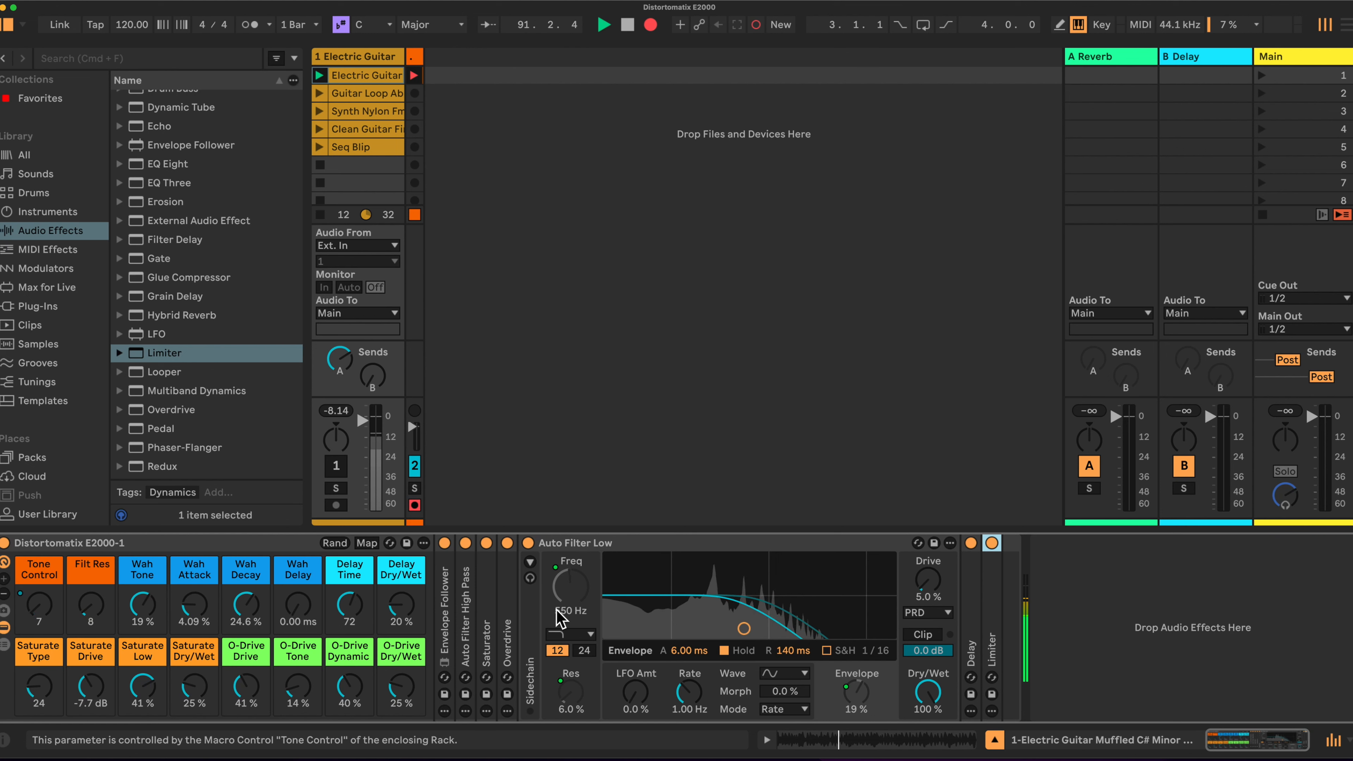
{"action": "double_click", "coordinate": [466, 618]}
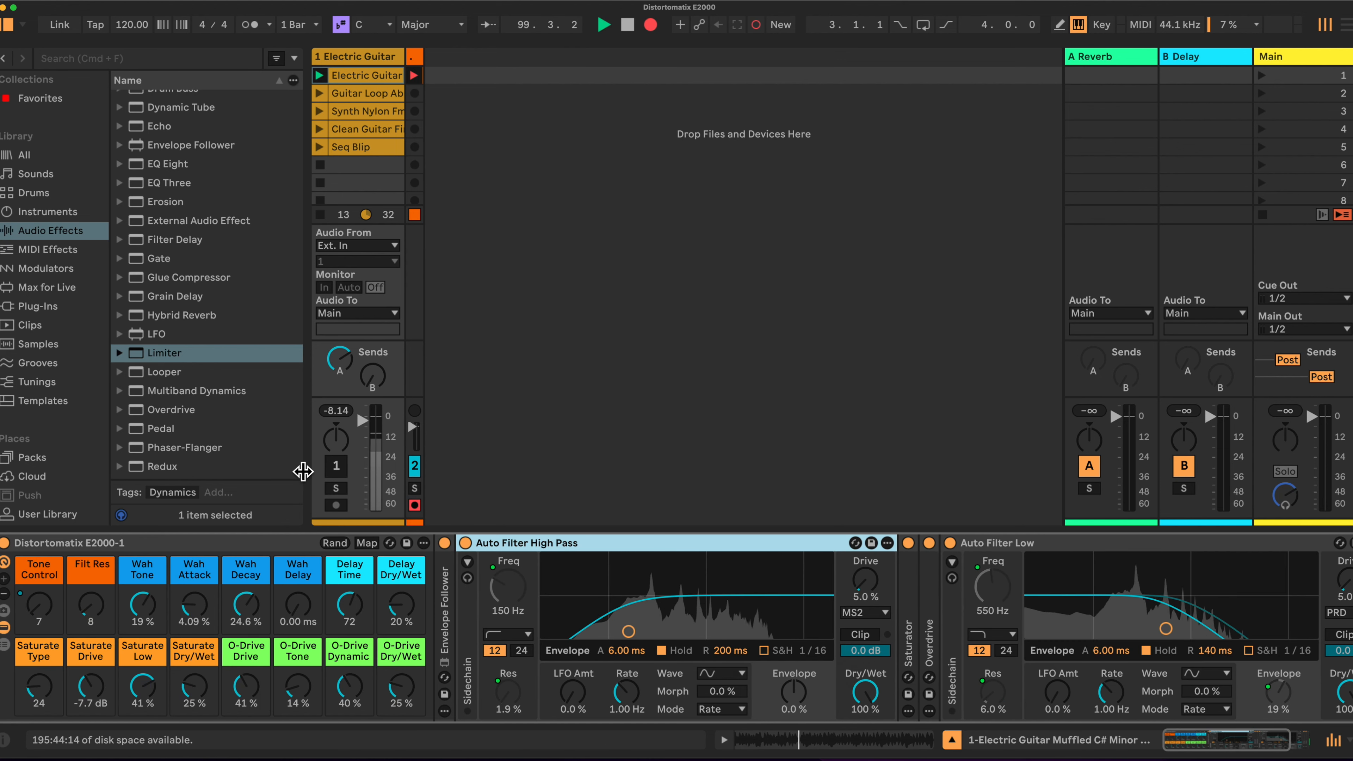
Recall the BASE variation from the rack's macro variations and turn the Electric Guitar track back on
{"action": "left_click", "coordinate": [5, 610]}
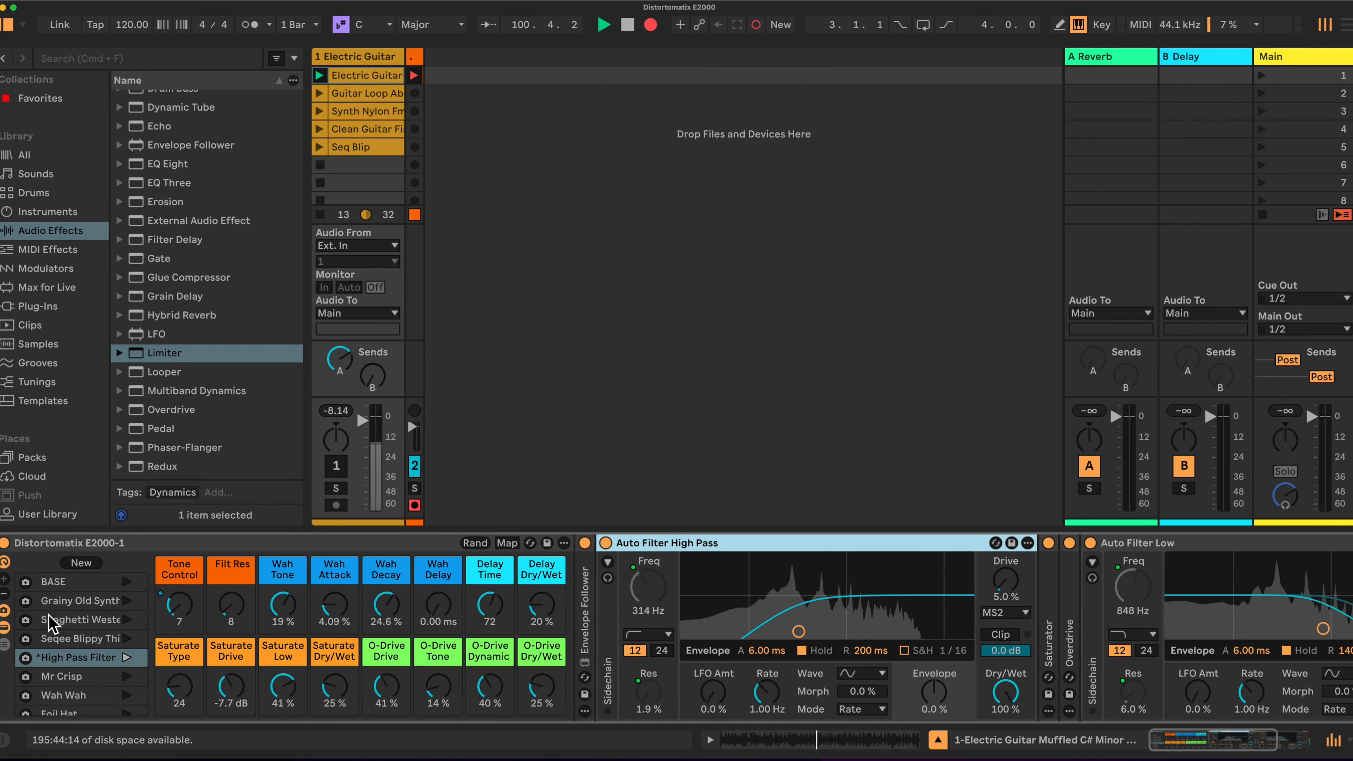
{"action": "left_click", "coordinate": [81, 659]}
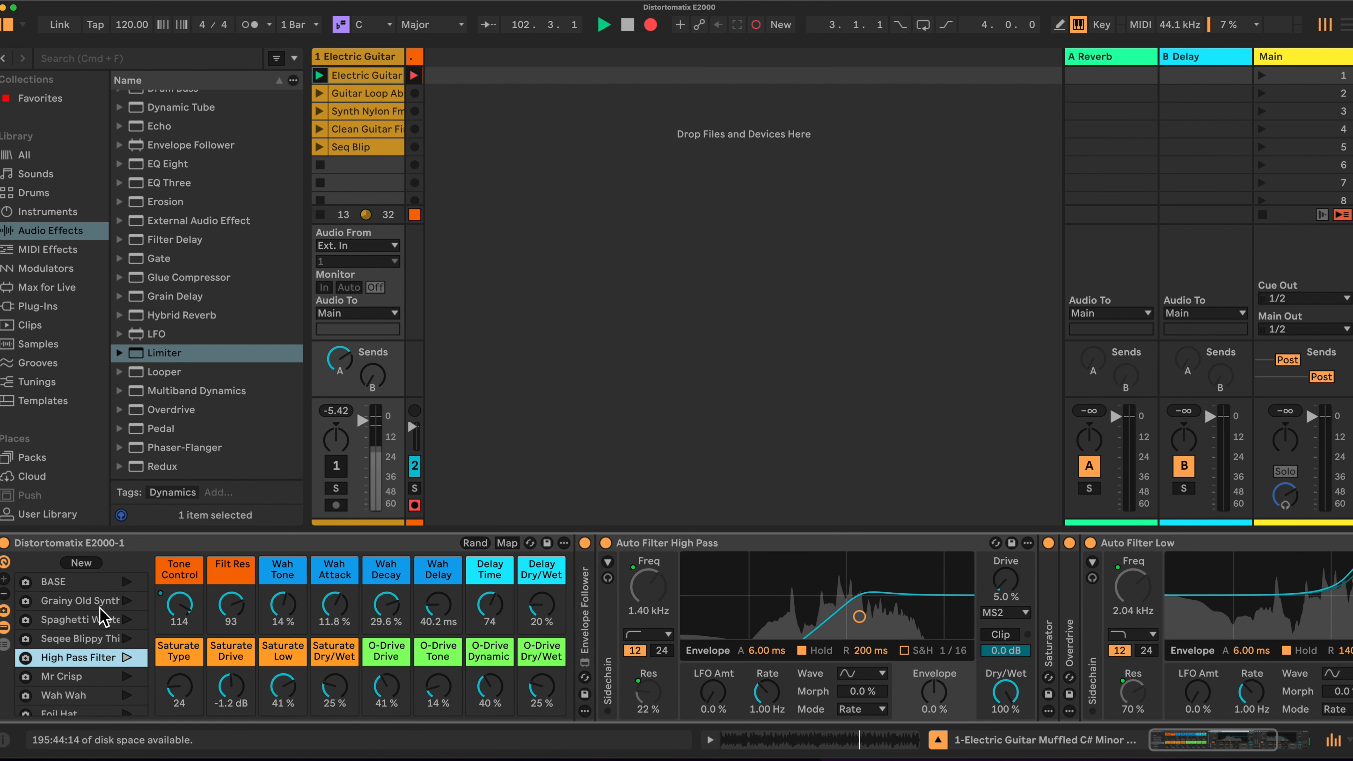
{"action": "left_click", "coordinate": [69, 583]}
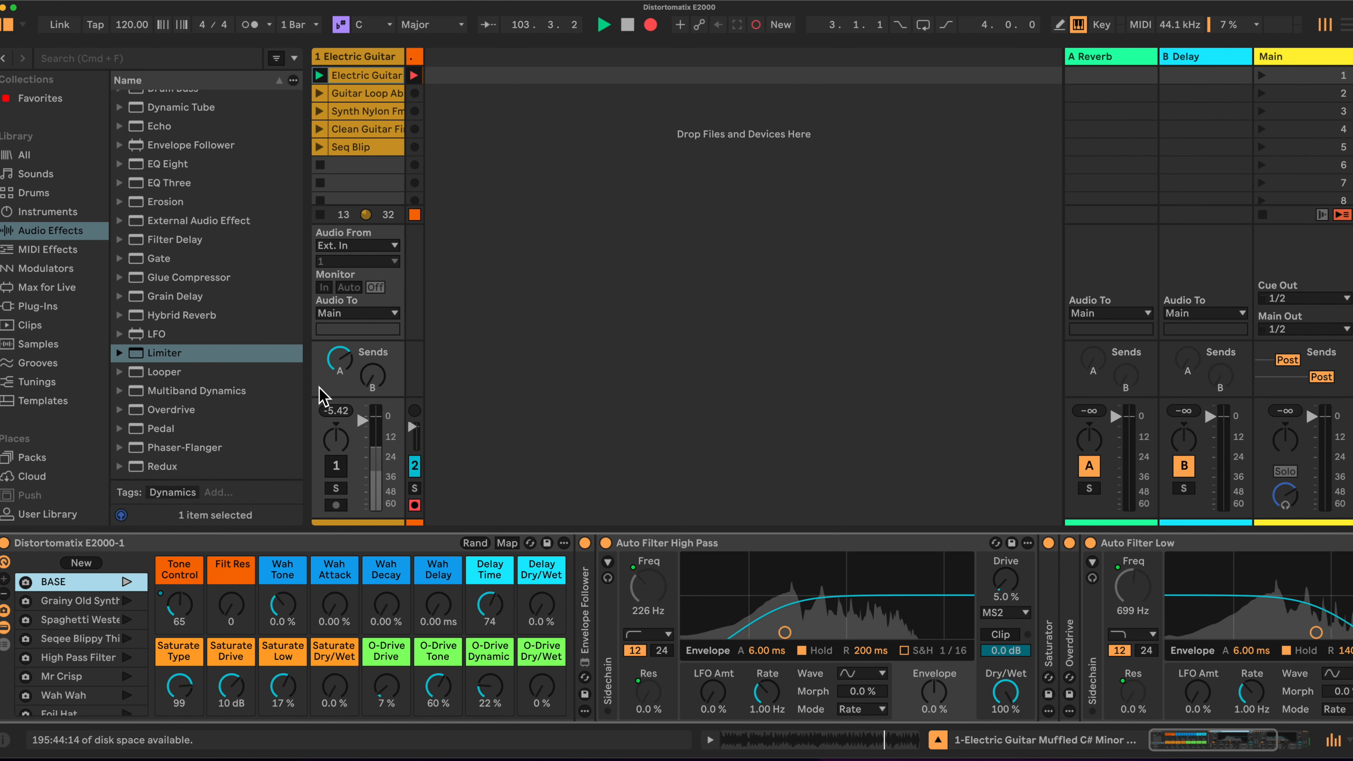
{"action": "left_click", "coordinate": [340, 468]}
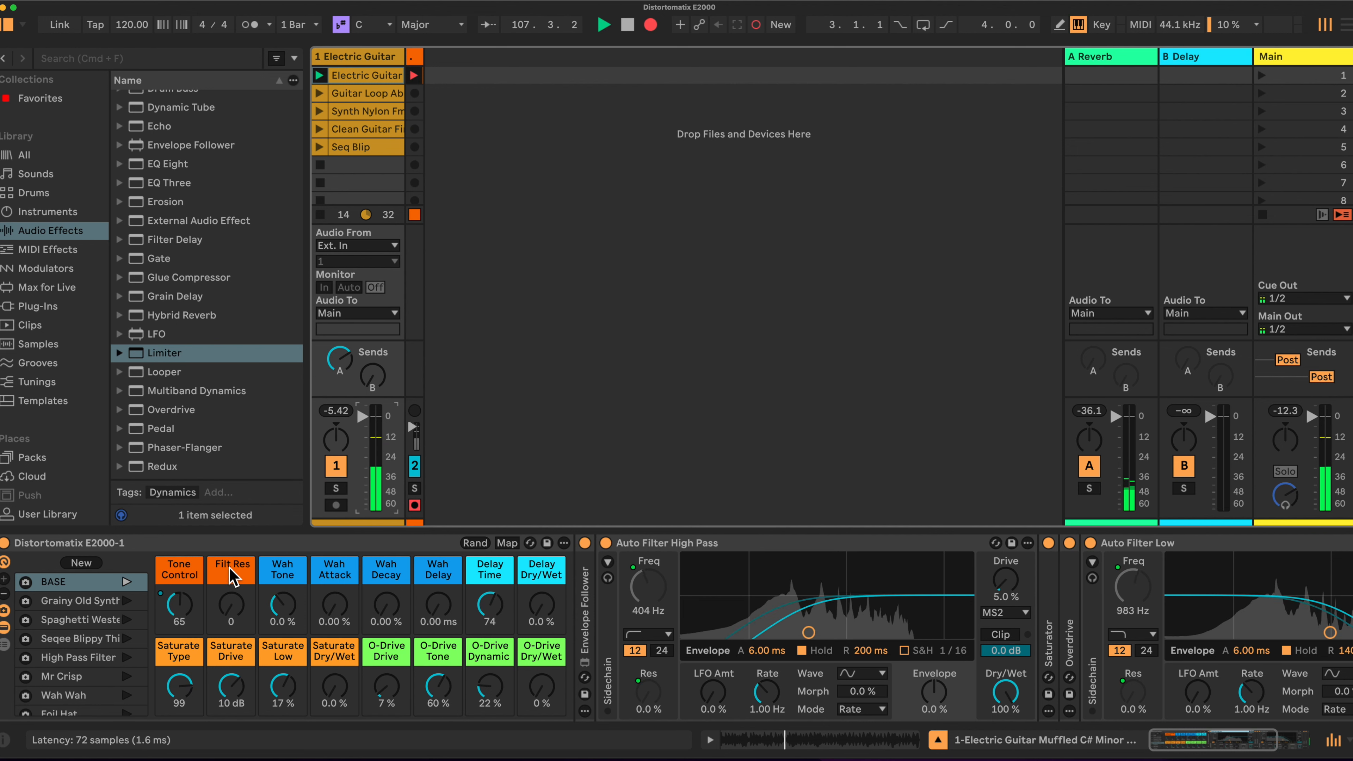
Recall the Seqee Blippy variation and try Tone Control 53, Filt Res 57, Wah Decay 29.3%, with Wah Attack and O-Drive Dry/Wet at 0%
{"action": "left_click", "coordinate": [77, 638]}
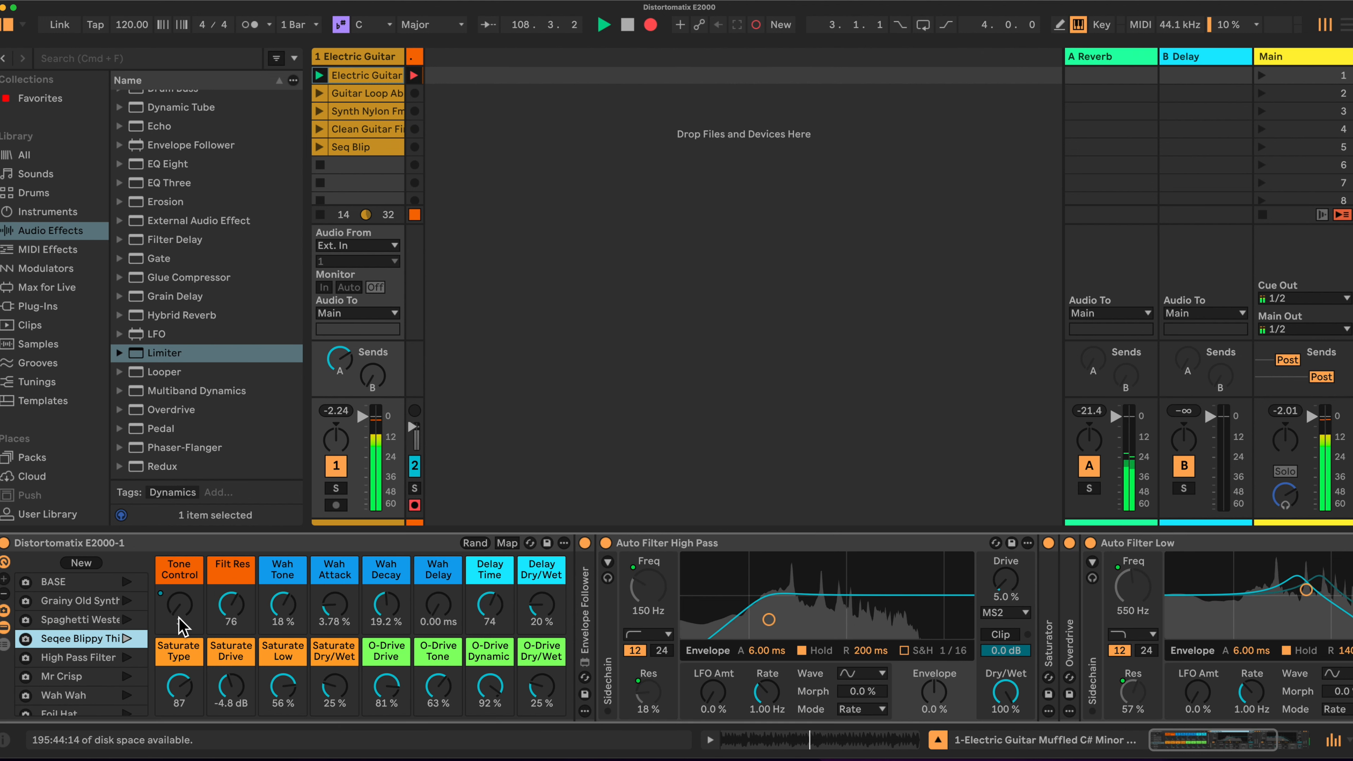
{"action": "mouse_move", "coordinate": [234, 612]}
{"action": "left_mouse_down"}
{"action": "mouse_move", "coordinate": [234, 634]}
{"action": "mouse_move", "coordinate": [235, 597]}
{"action": "mouse_move", "coordinate": [191, 600]}
{"action": "mouse_move", "coordinate": [190, 589]}
{"action": "mouse_move", "coordinate": [225, 630]}
{"action": "left_mouse_up"}
{"action": "left_click_drag", "start_coordinate": [388, 608], "coordinate": [341, 622]}
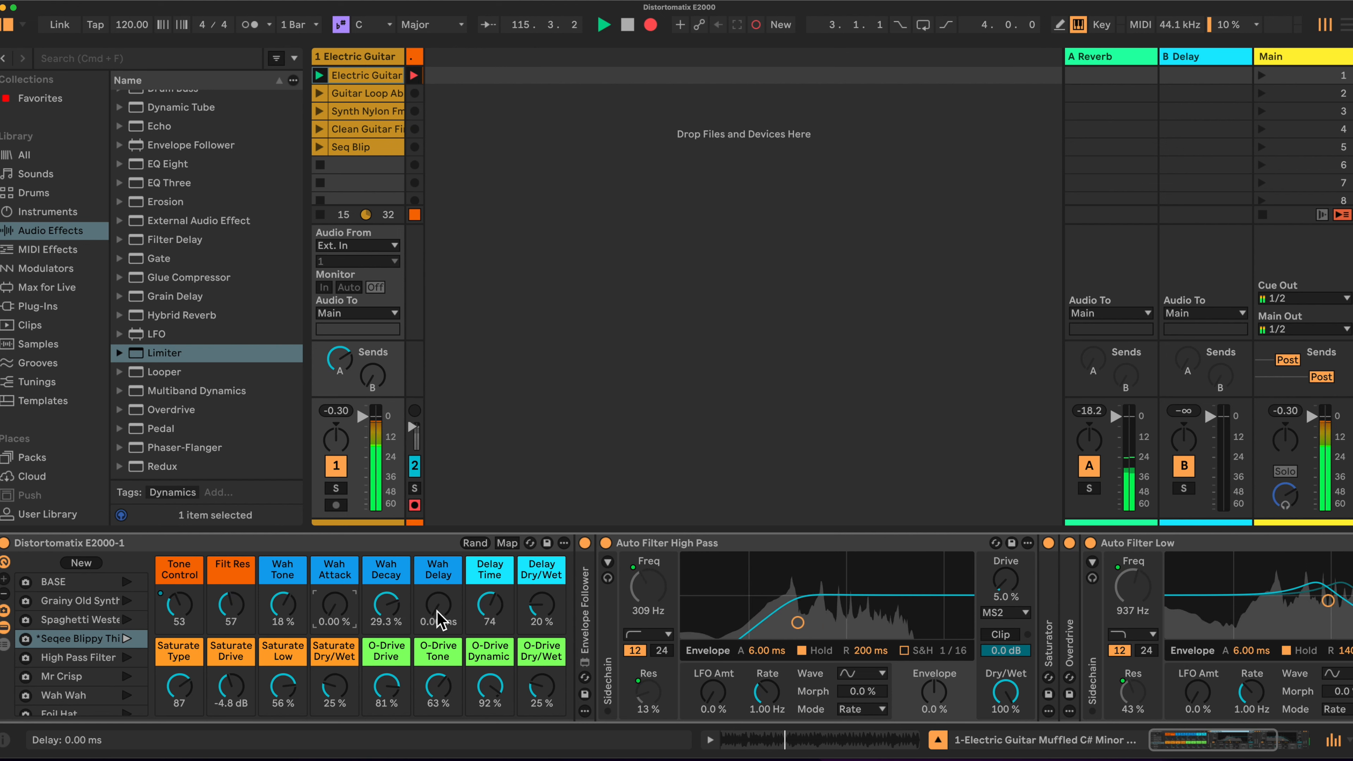
{"action": "left_click_drag", "start_coordinate": [541, 685], "coordinate": [549, 695]}
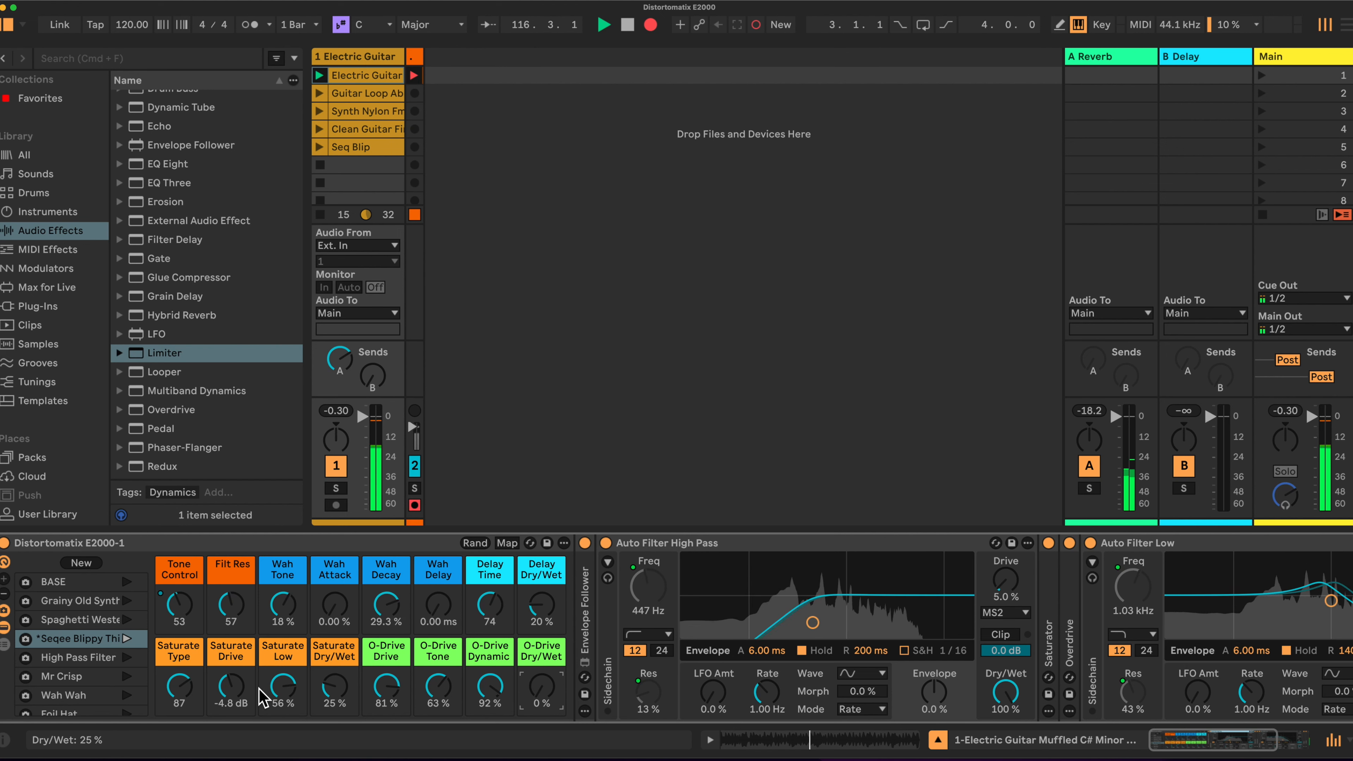
Recall the Mr Crisp variation and adjust Tone Control to 69, Filt Res to 64, Wah Tone to 0.2%, Wah Attack to 3.46% and Delay Dry/Wet to 0%
{"action": "left_click", "coordinate": [80, 678]}
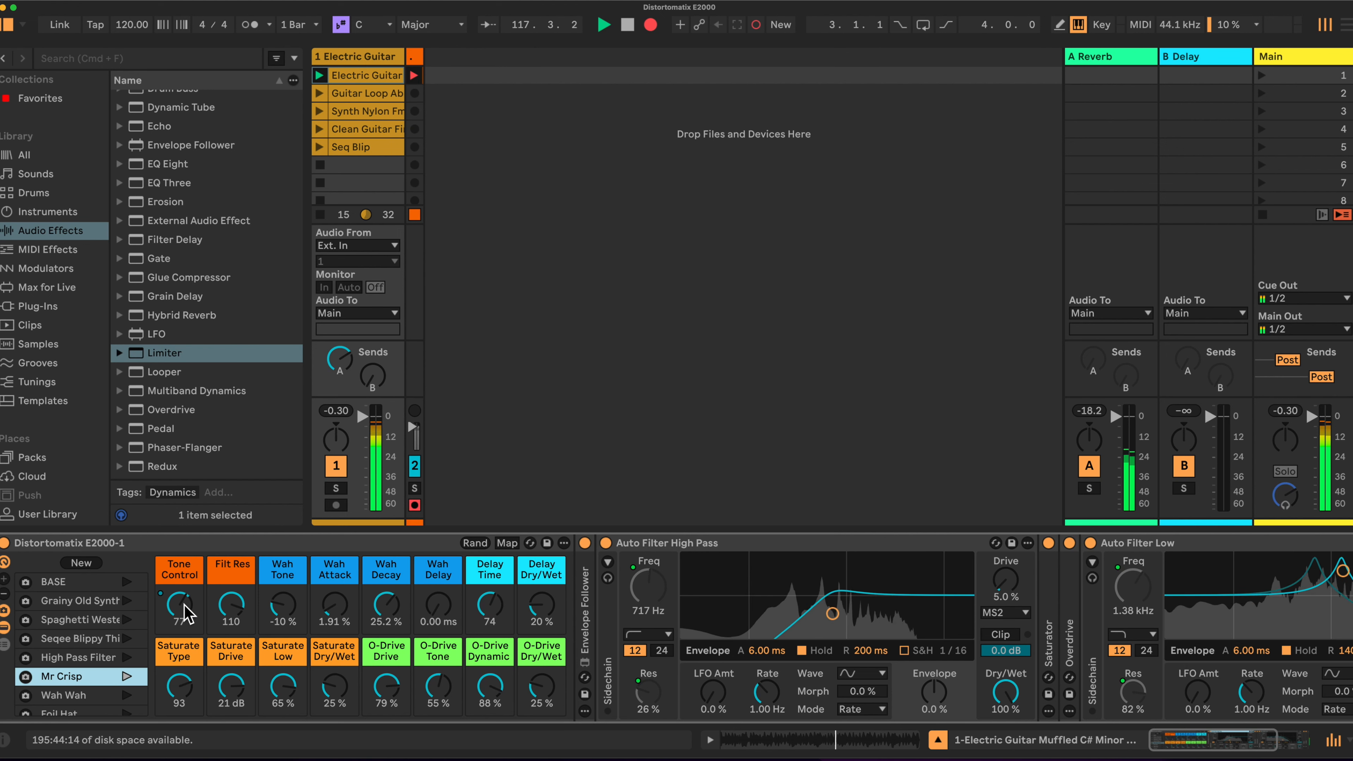
{"action": "left_click_drag", "start_coordinate": [189, 611], "coordinate": [189, 627]}
{"action": "left_click_drag", "start_coordinate": [277, 611], "coordinate": [330, 605]}
{"action": "left_click_drag", "start_coordinate": [232, 607], "coordinate": [233, 626]}
{"action": "left_click_drag", "start_coordinate": [540, 596], "coordinate": [541, 626]}
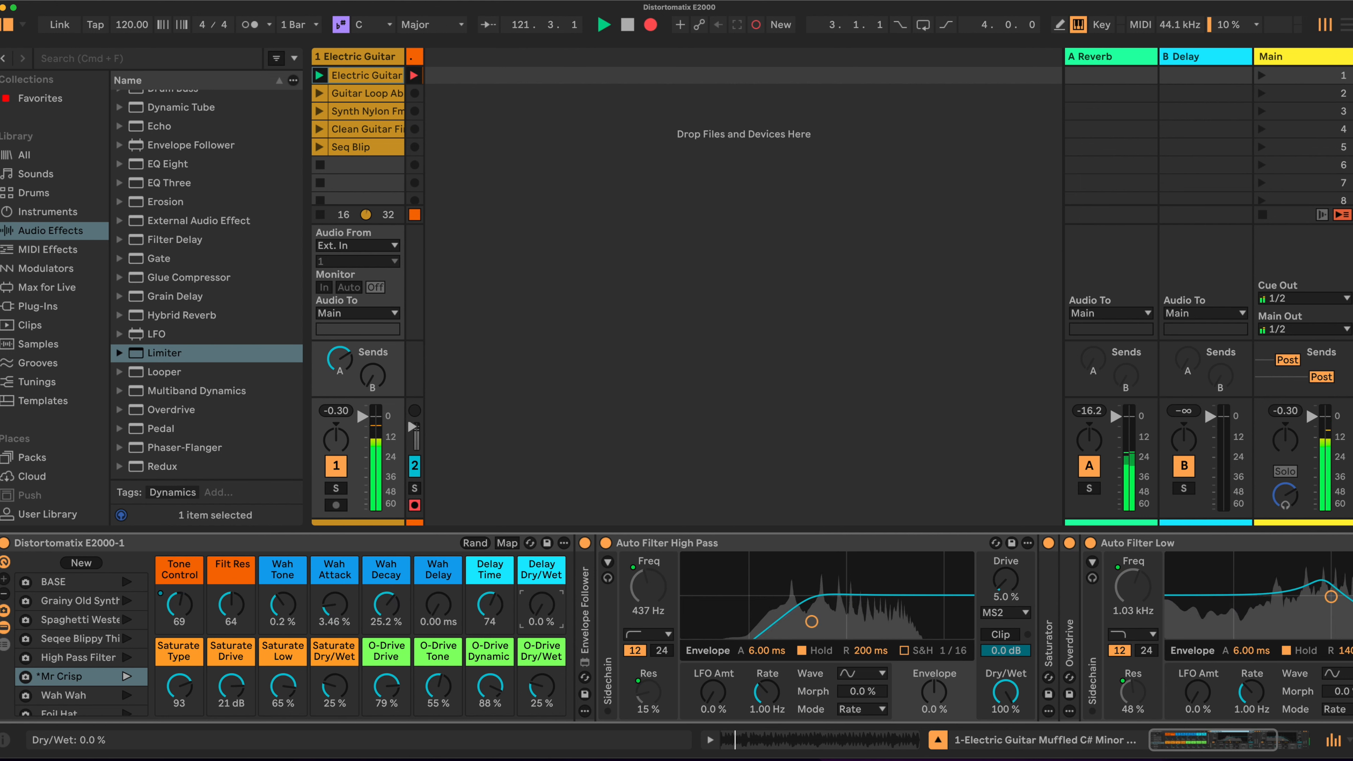
Turn the Electric Guitar track's send A fully down, and recall the Grainy Old Synth variation with Tone Control set to 51
{"action": "left_click_drag", "start_coordinate": [336, 358], "coordinate": [336, 426]}
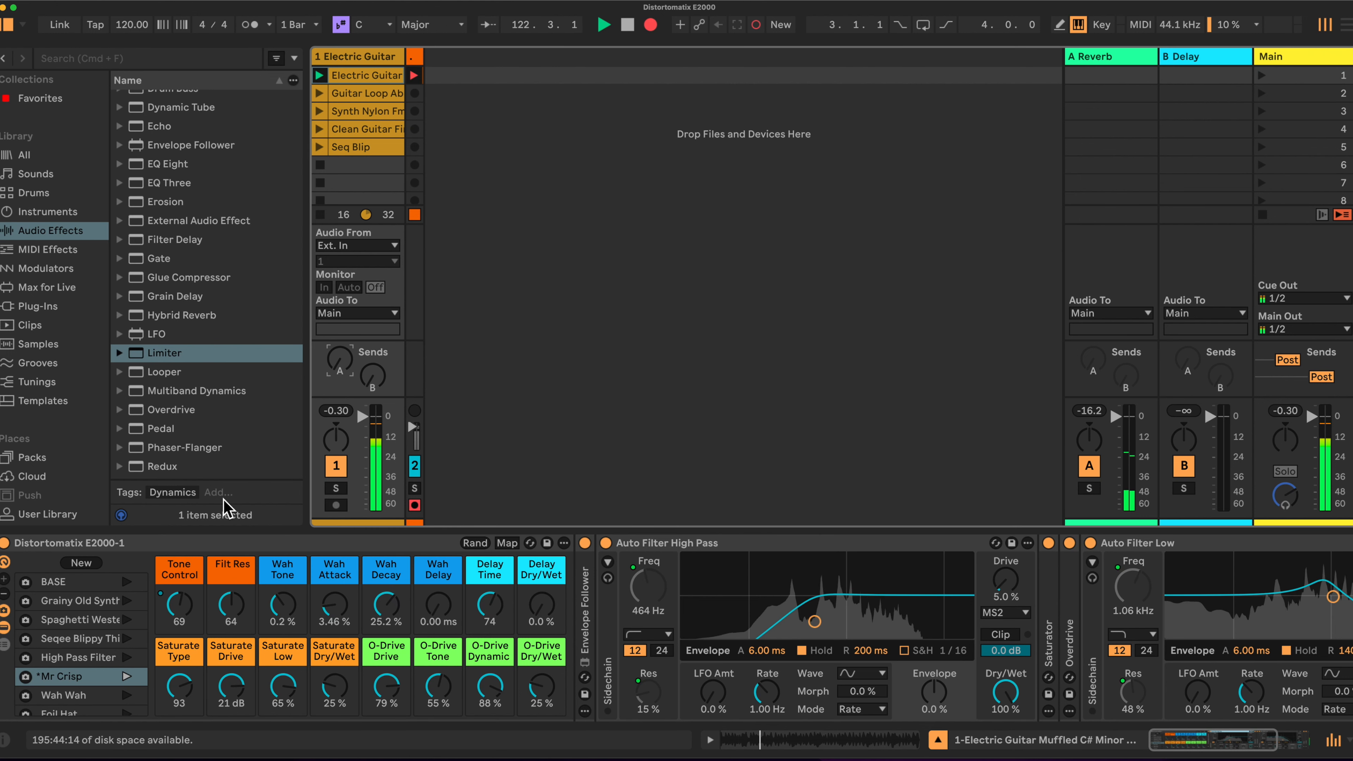
{"action": "left_click_drag", "start_coordinate": [179, 604], "coordinate": [179, 624]}
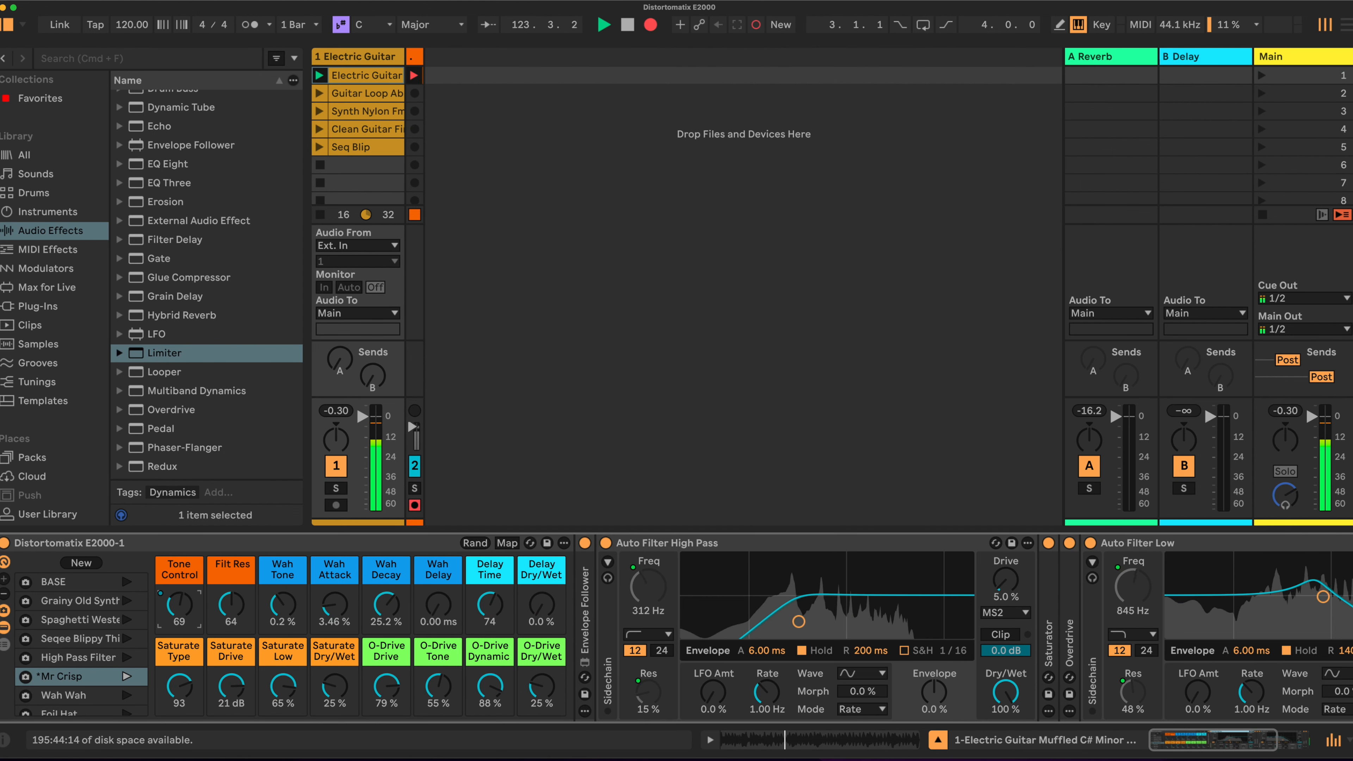
{"action": "left_click", "coordinate": [69, 601]}
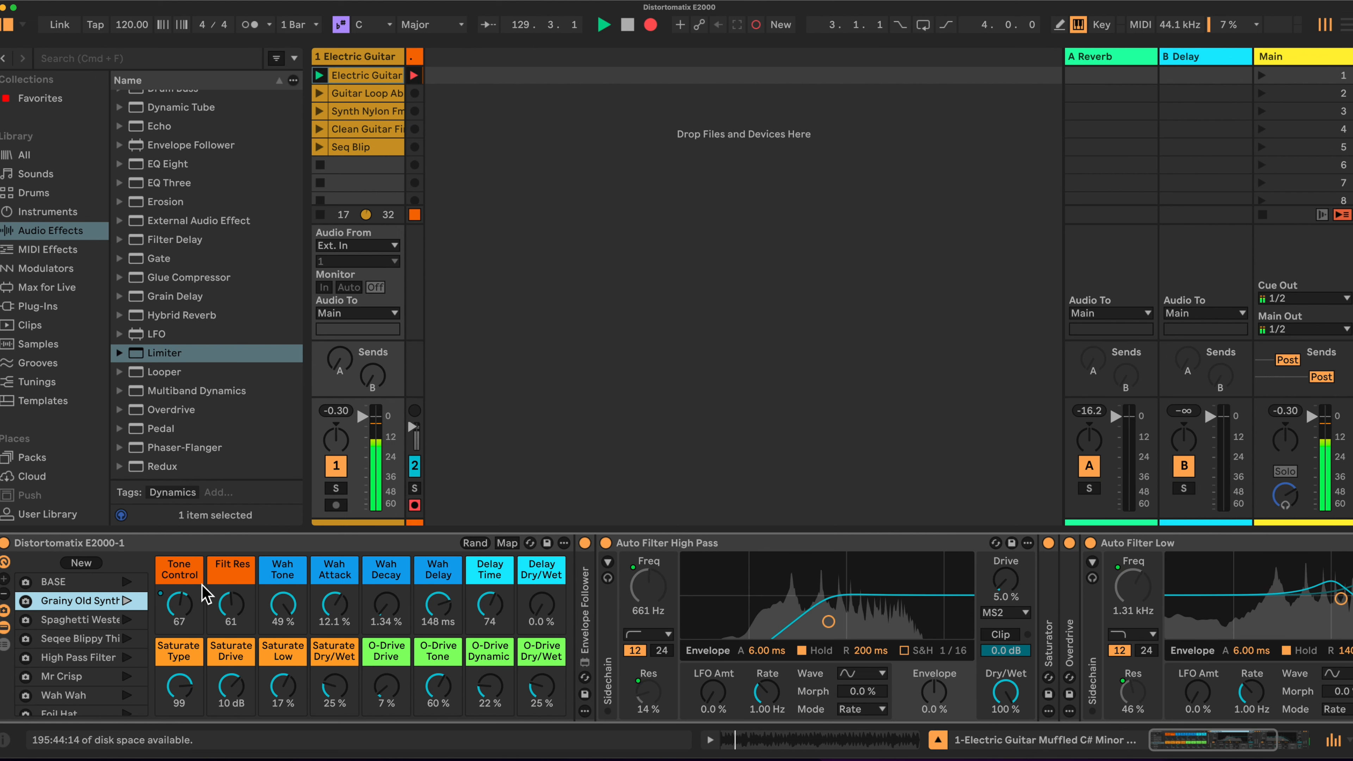
{"action": "left_click_drag", "start_coordinate": [190, 620], "coordinate": [190, 639]}
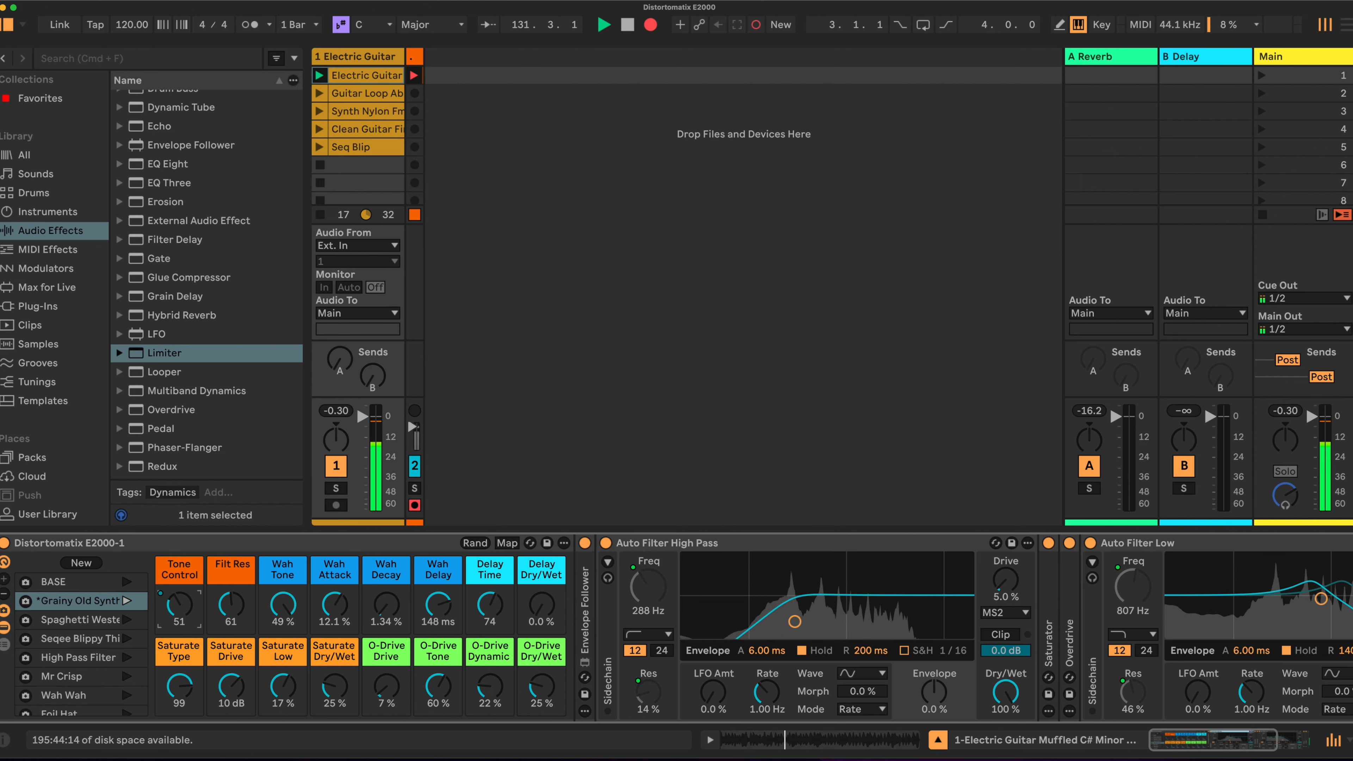